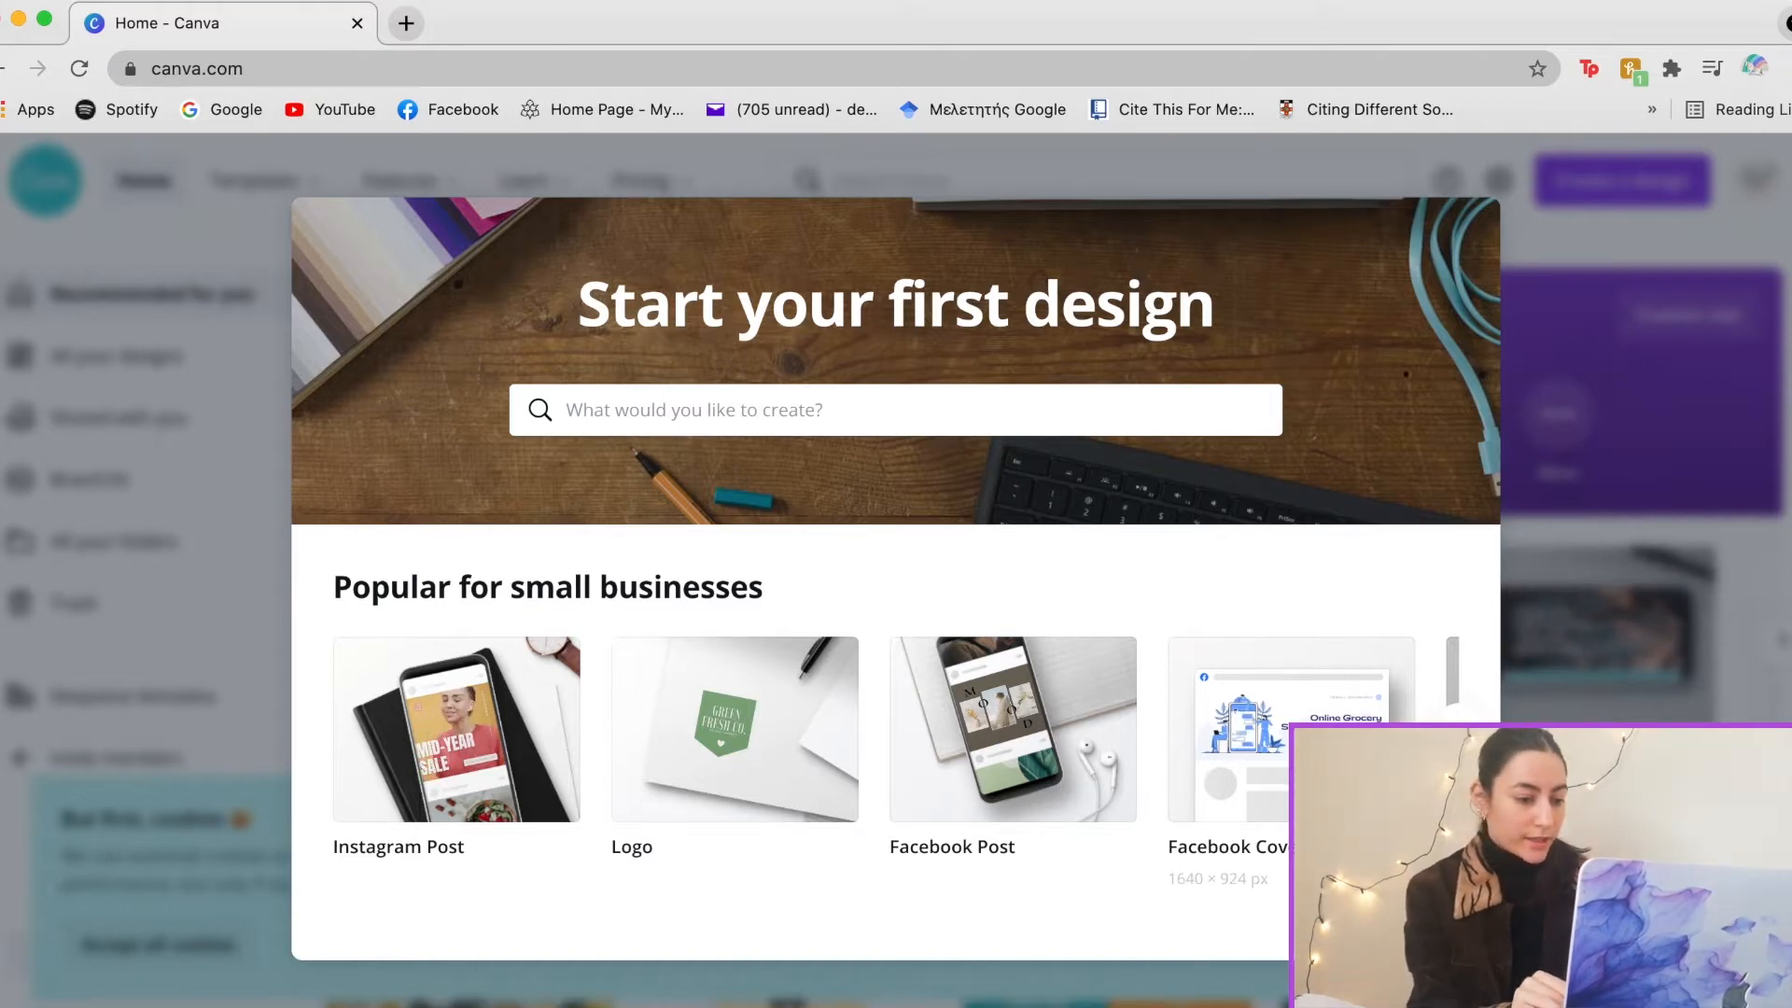
Try a suggested design from the search box, then return Home and open the Templates gallery
click(1458, 729)
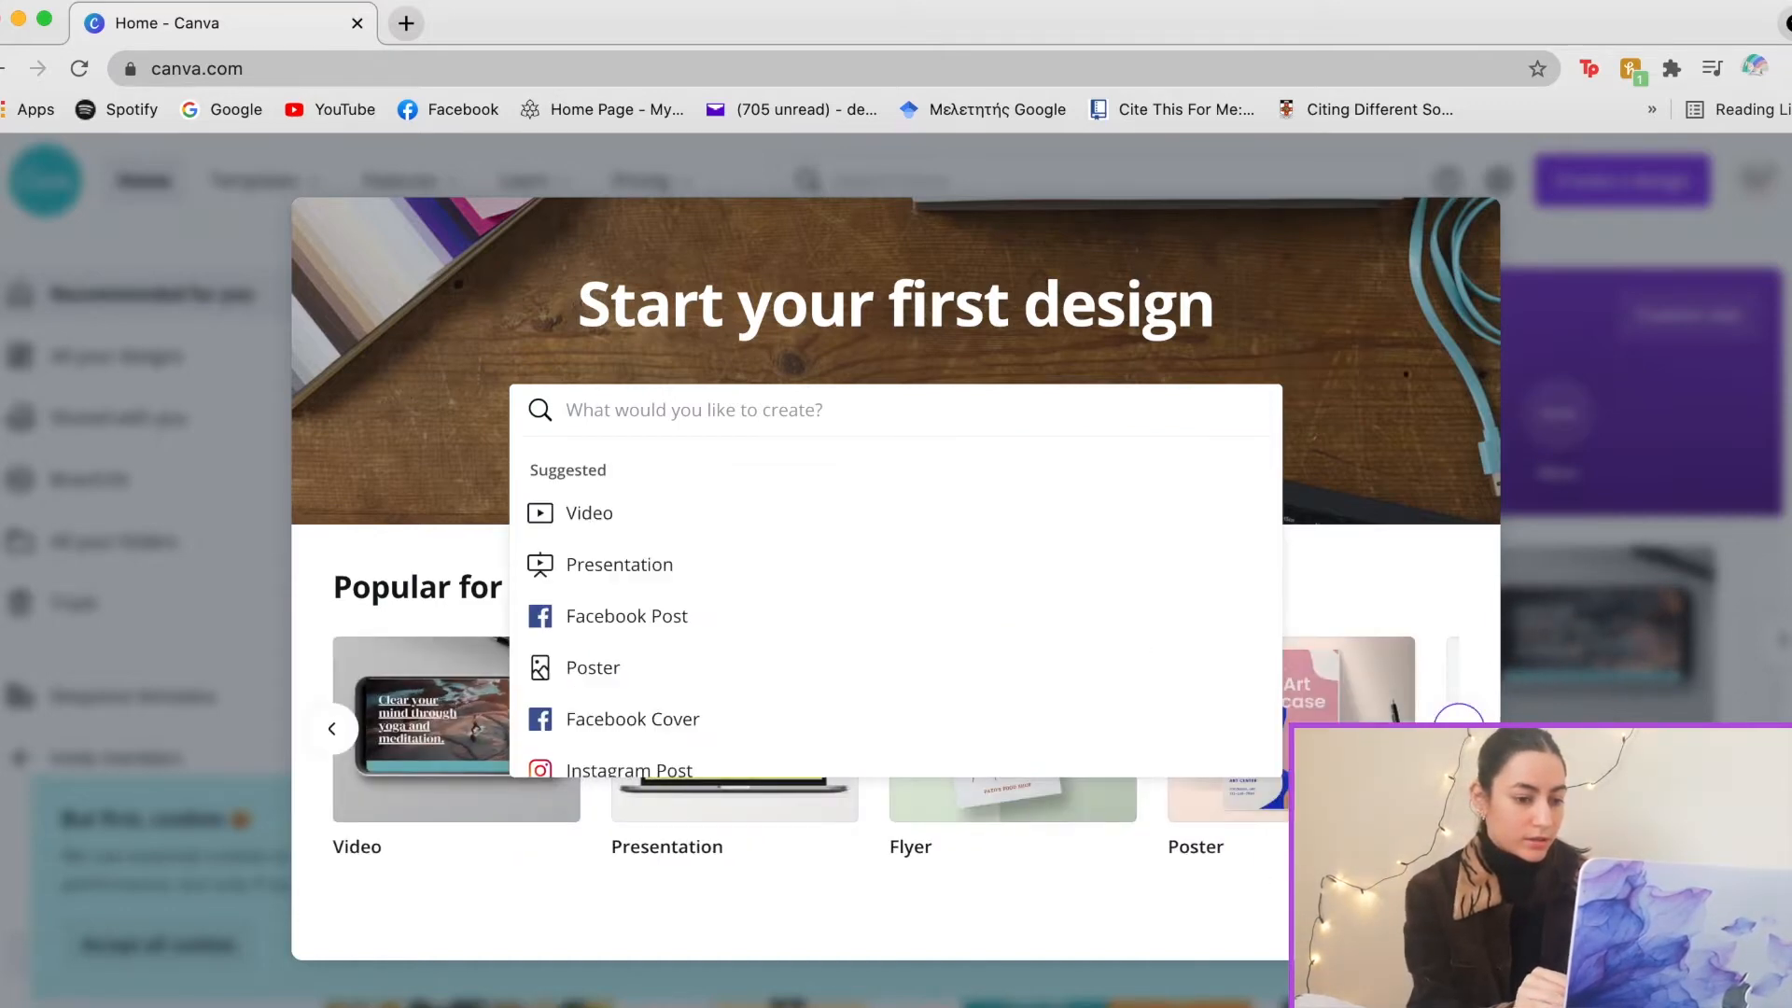
click(1353, 770)
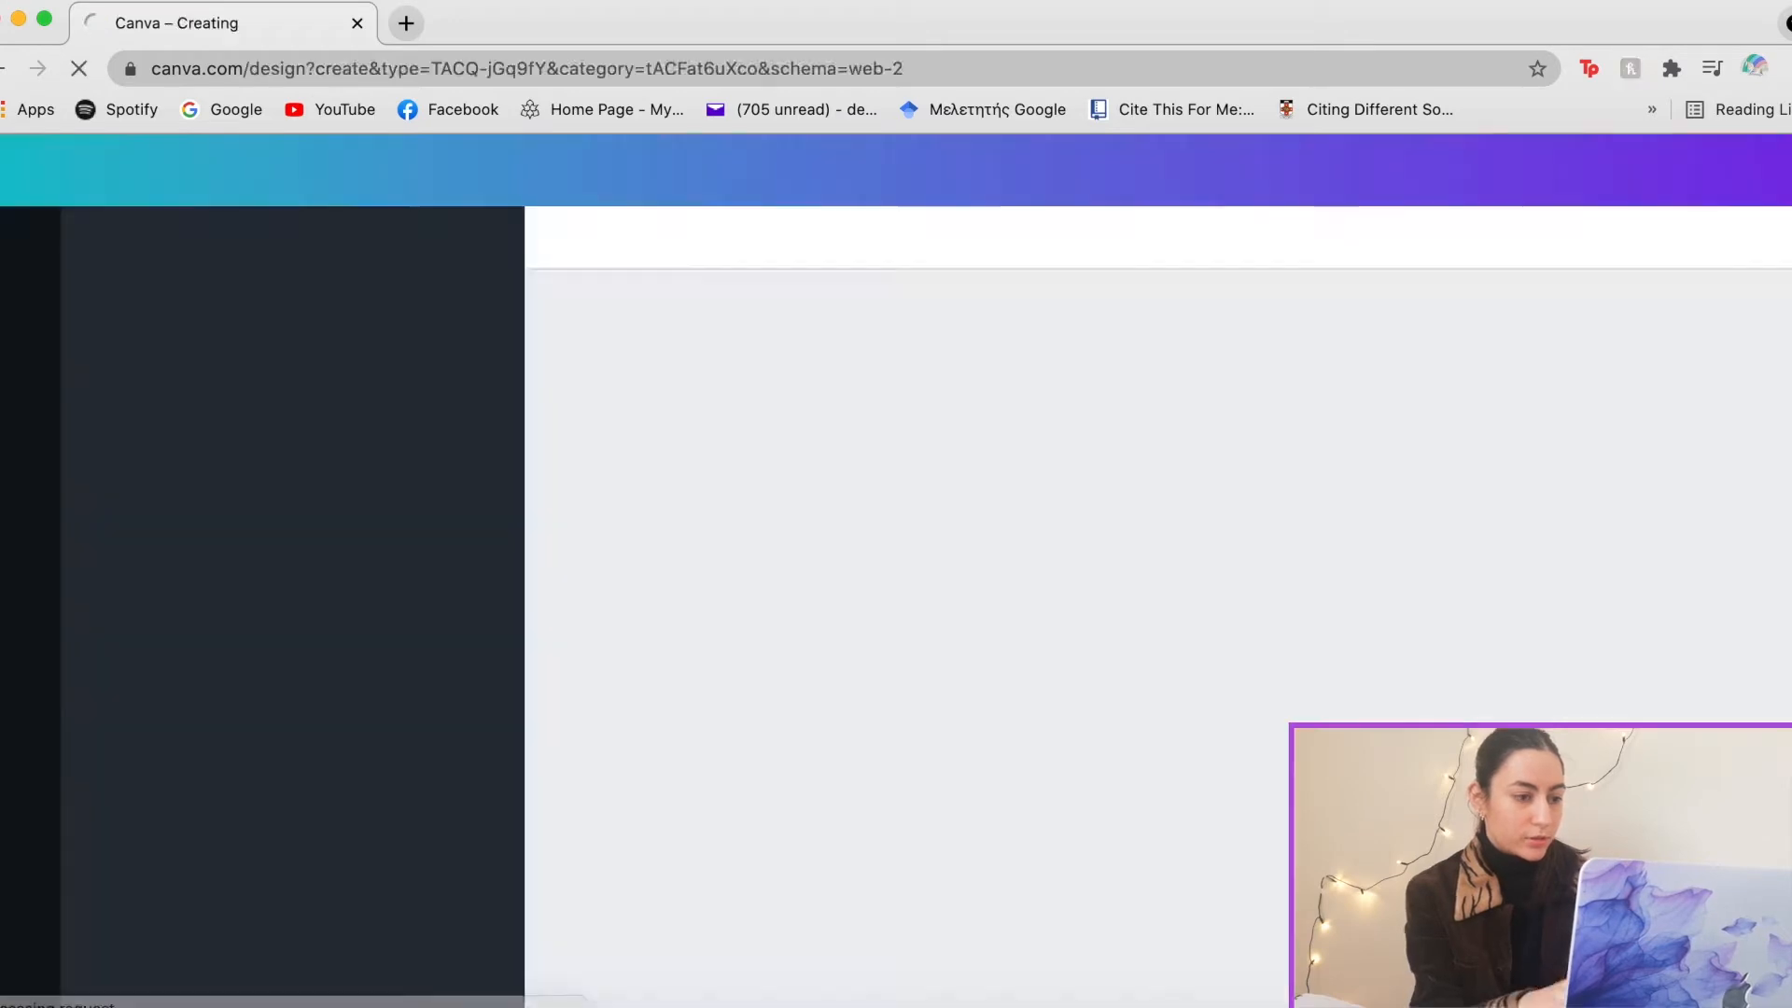
click(4, 69)
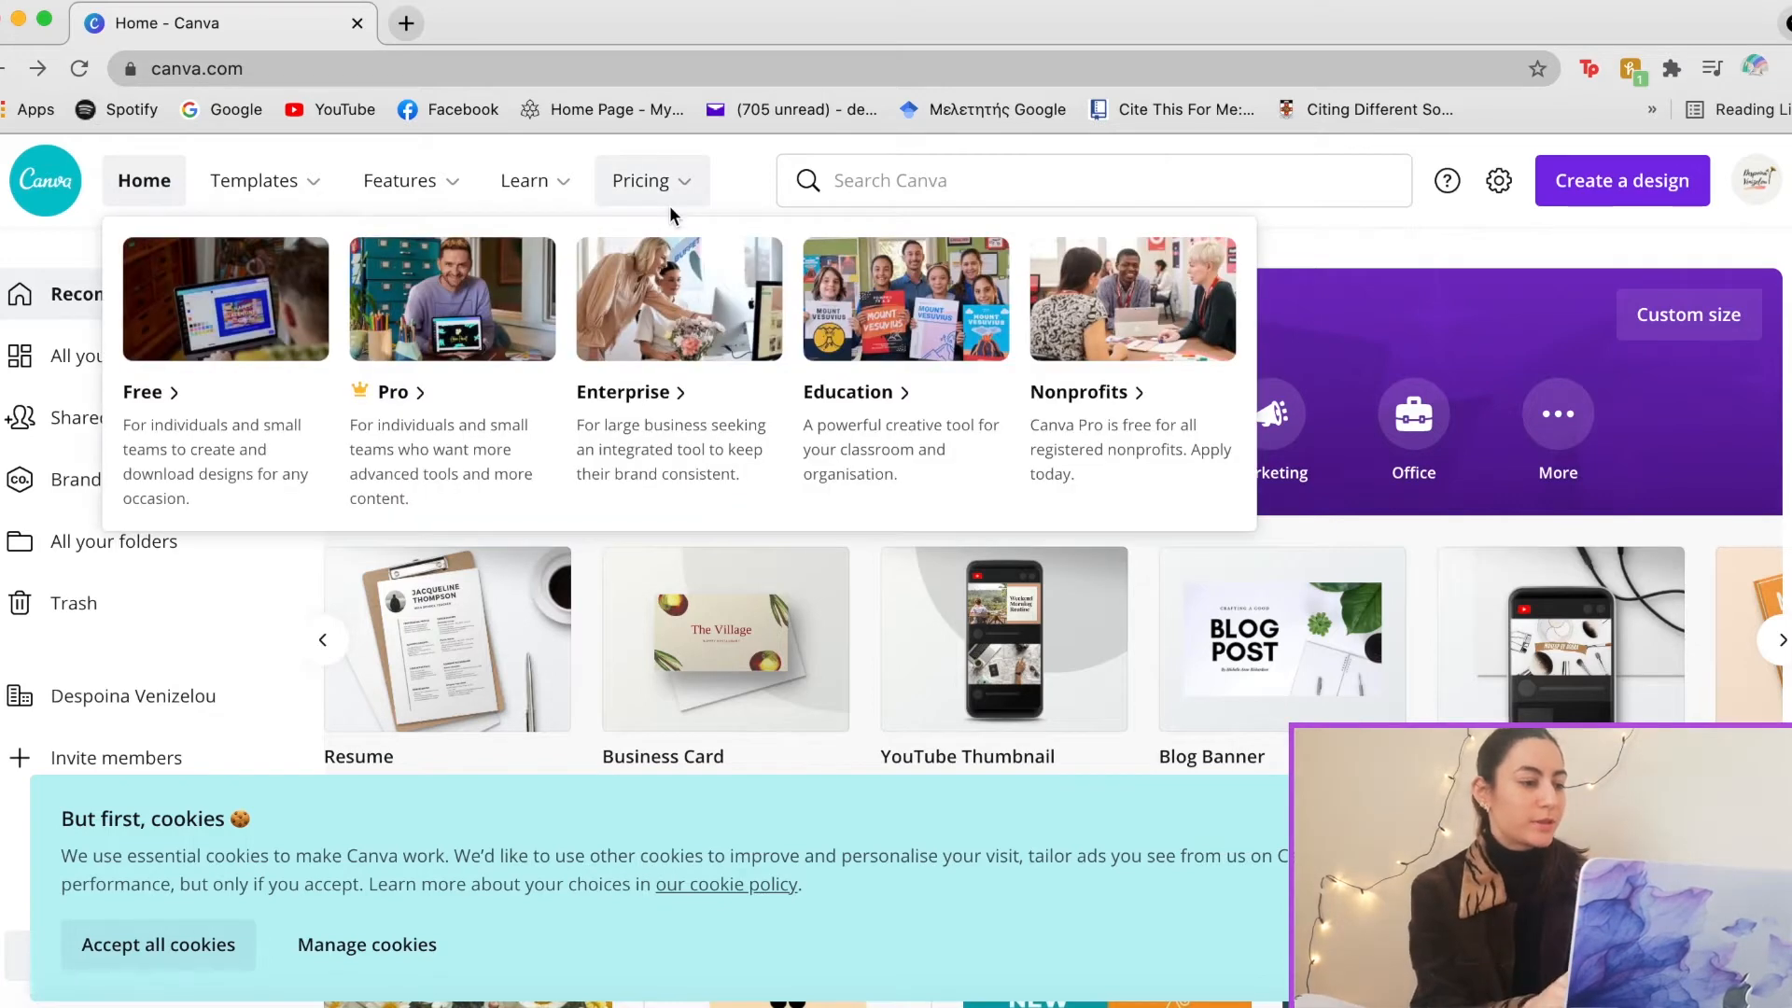
mouse_move(311, 192)
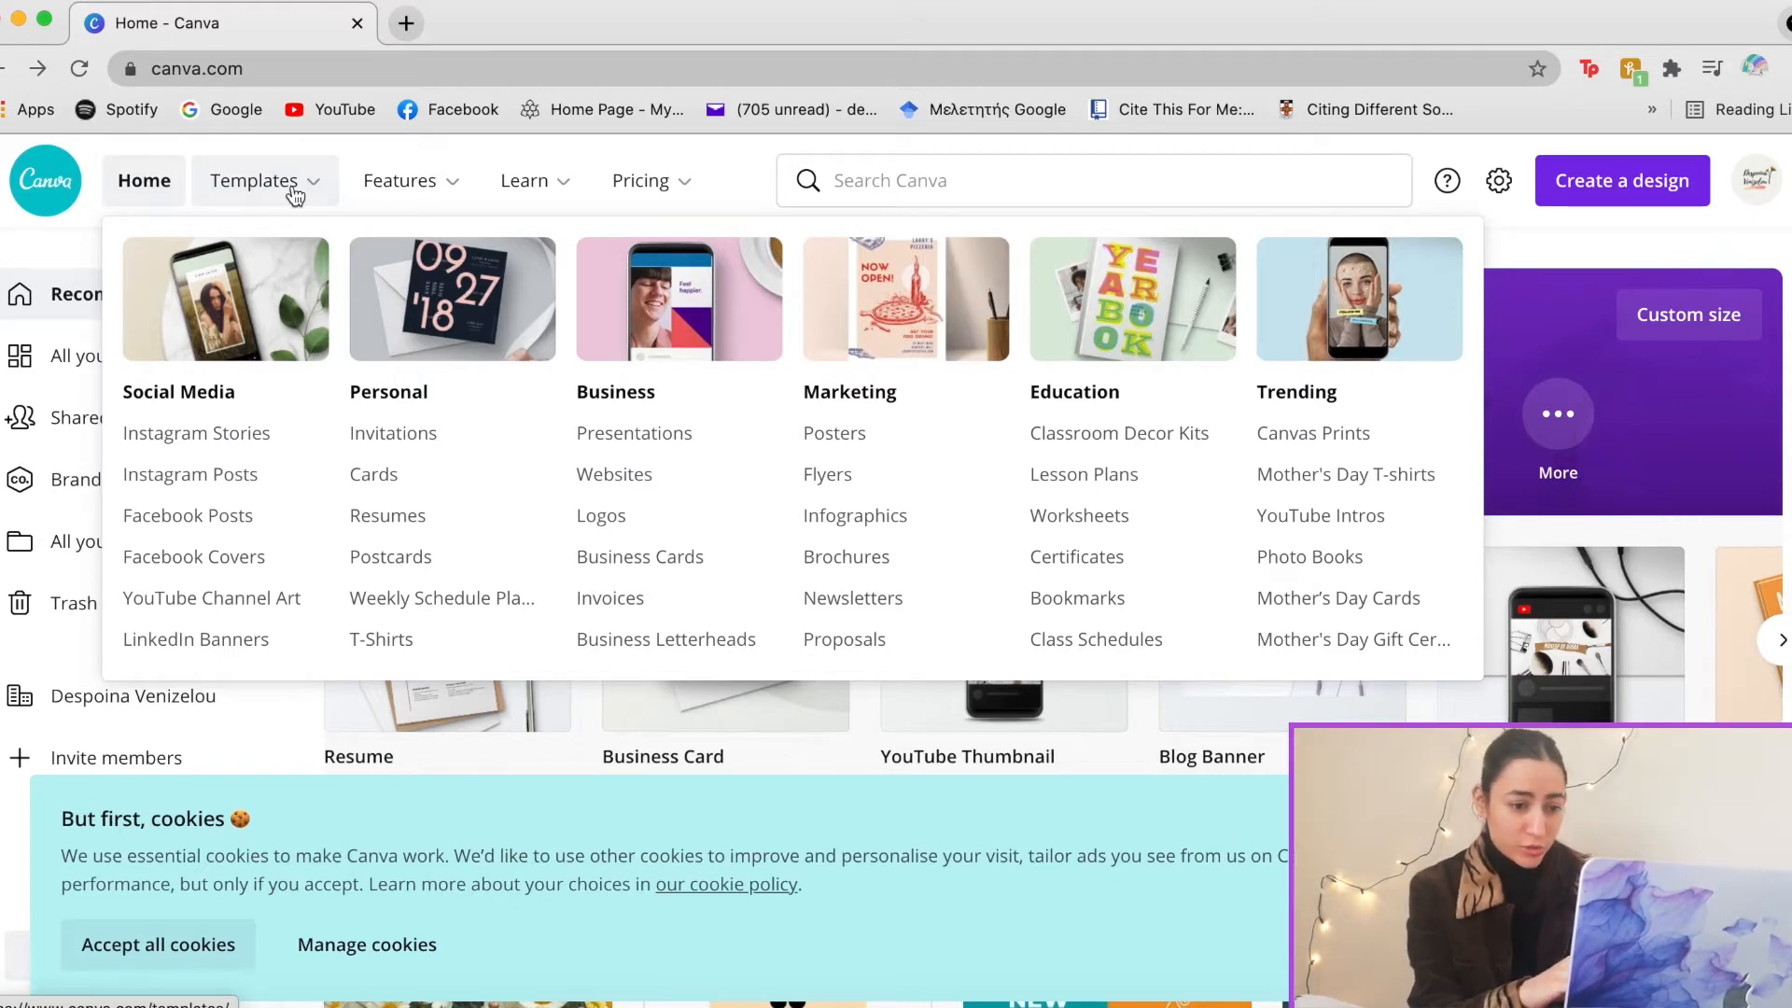
click(293, 194)
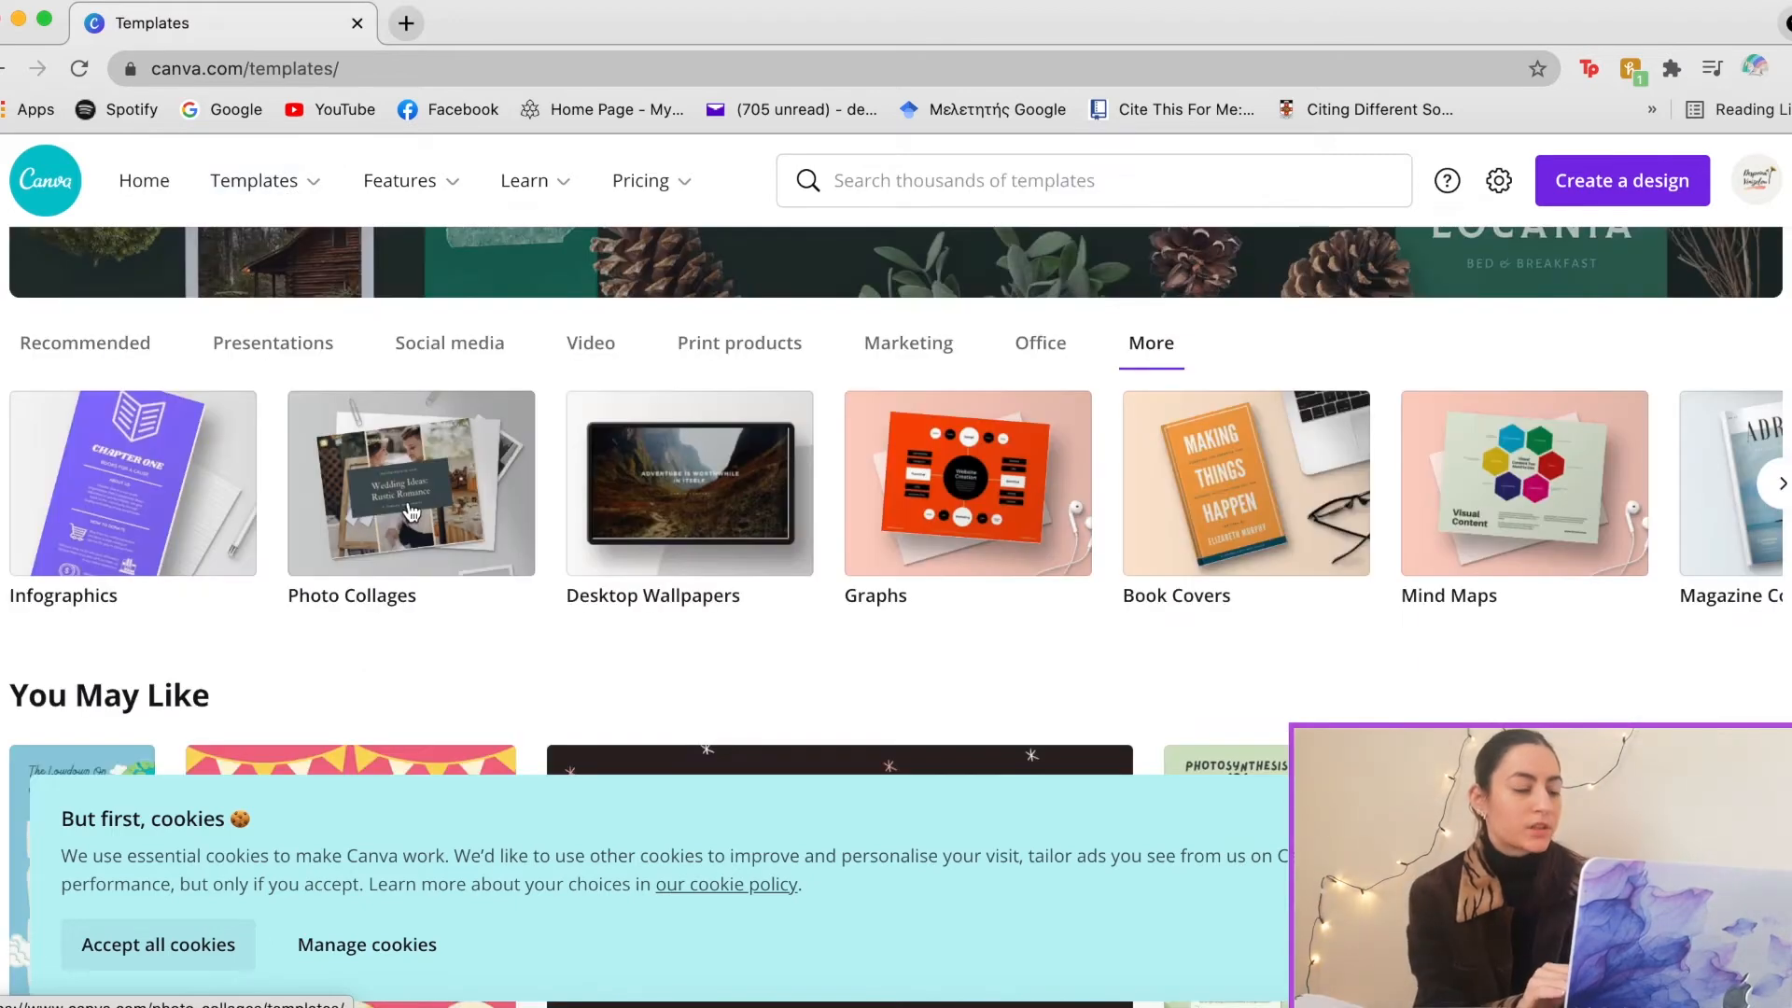
Filter the Photo Collages templates to Mood Boards and accept all cookies
mouse_move(236, 196)
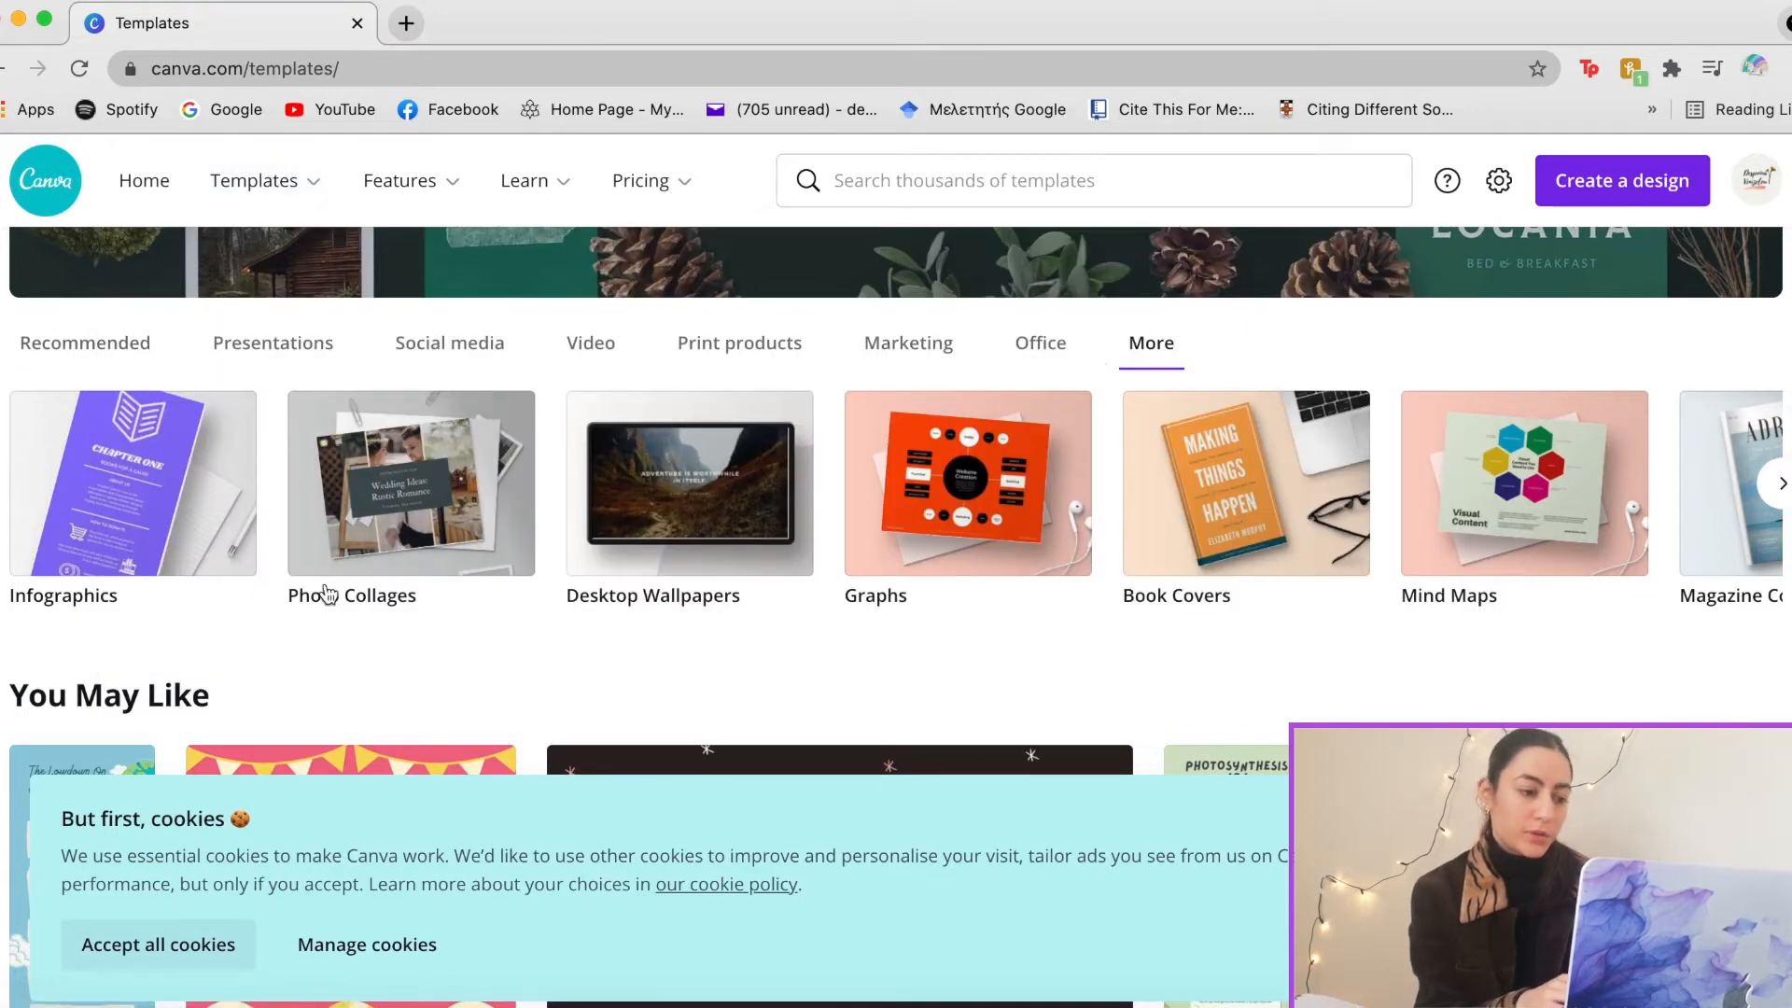
click(333, 511)
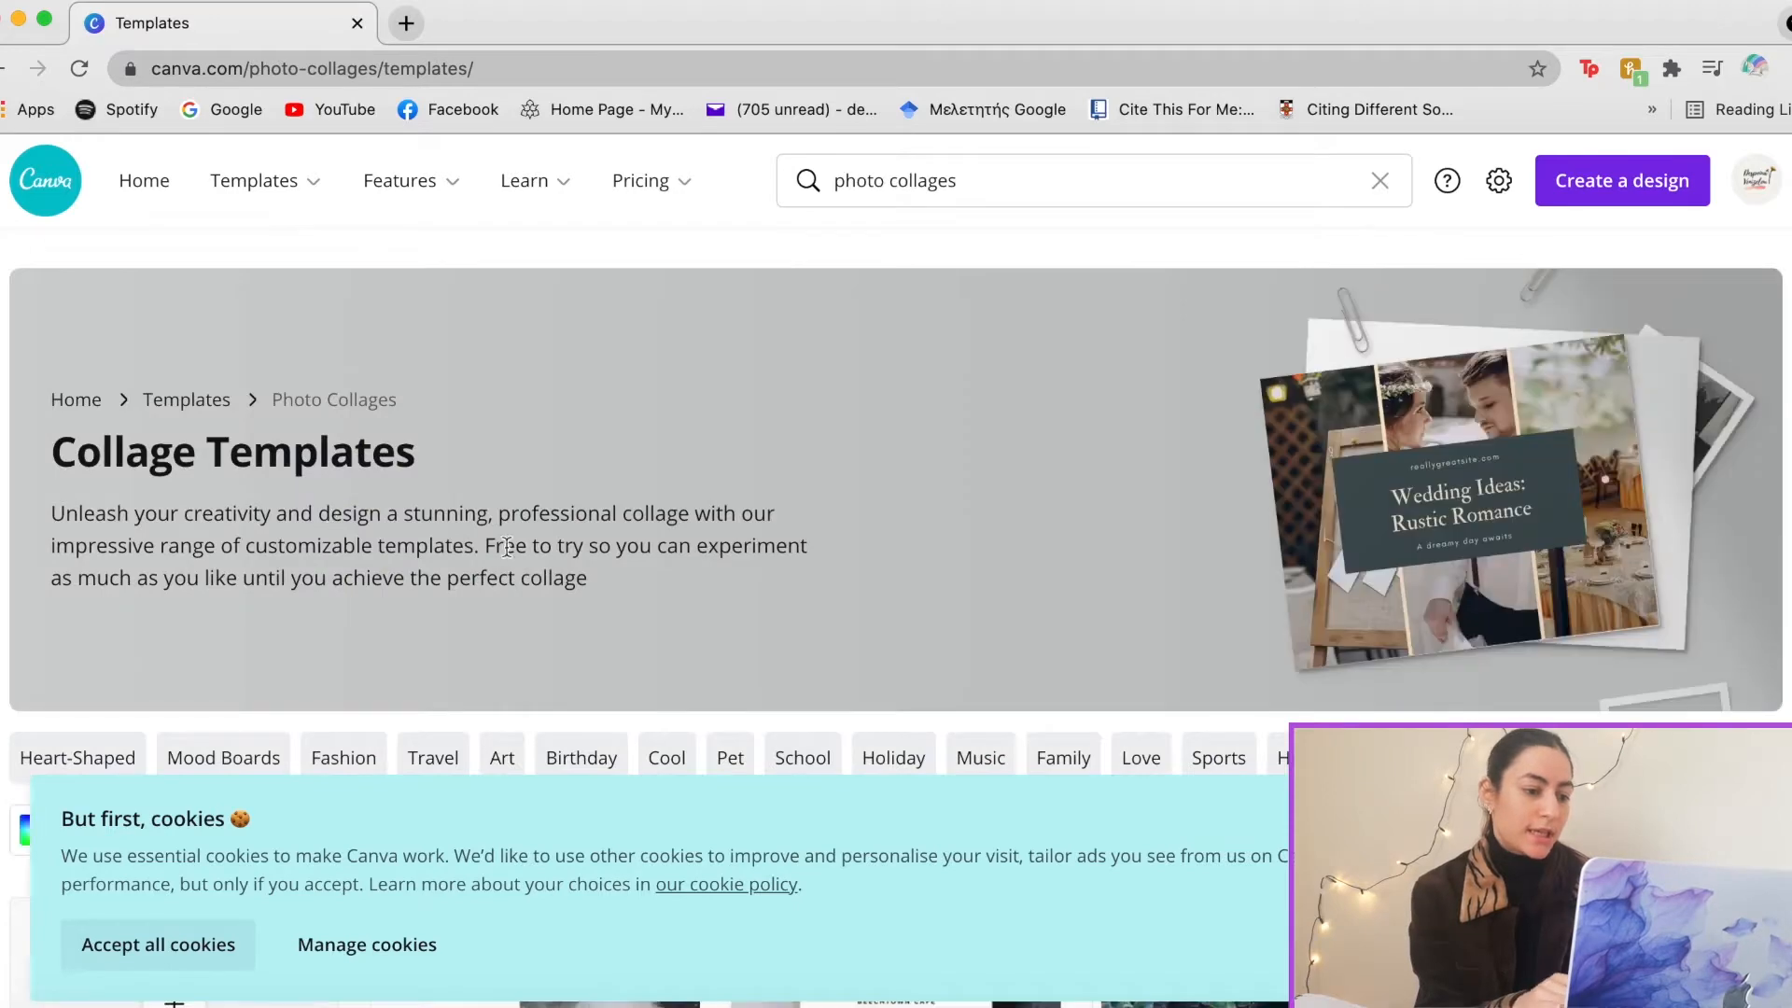
scroll(591, 567, down, 6)
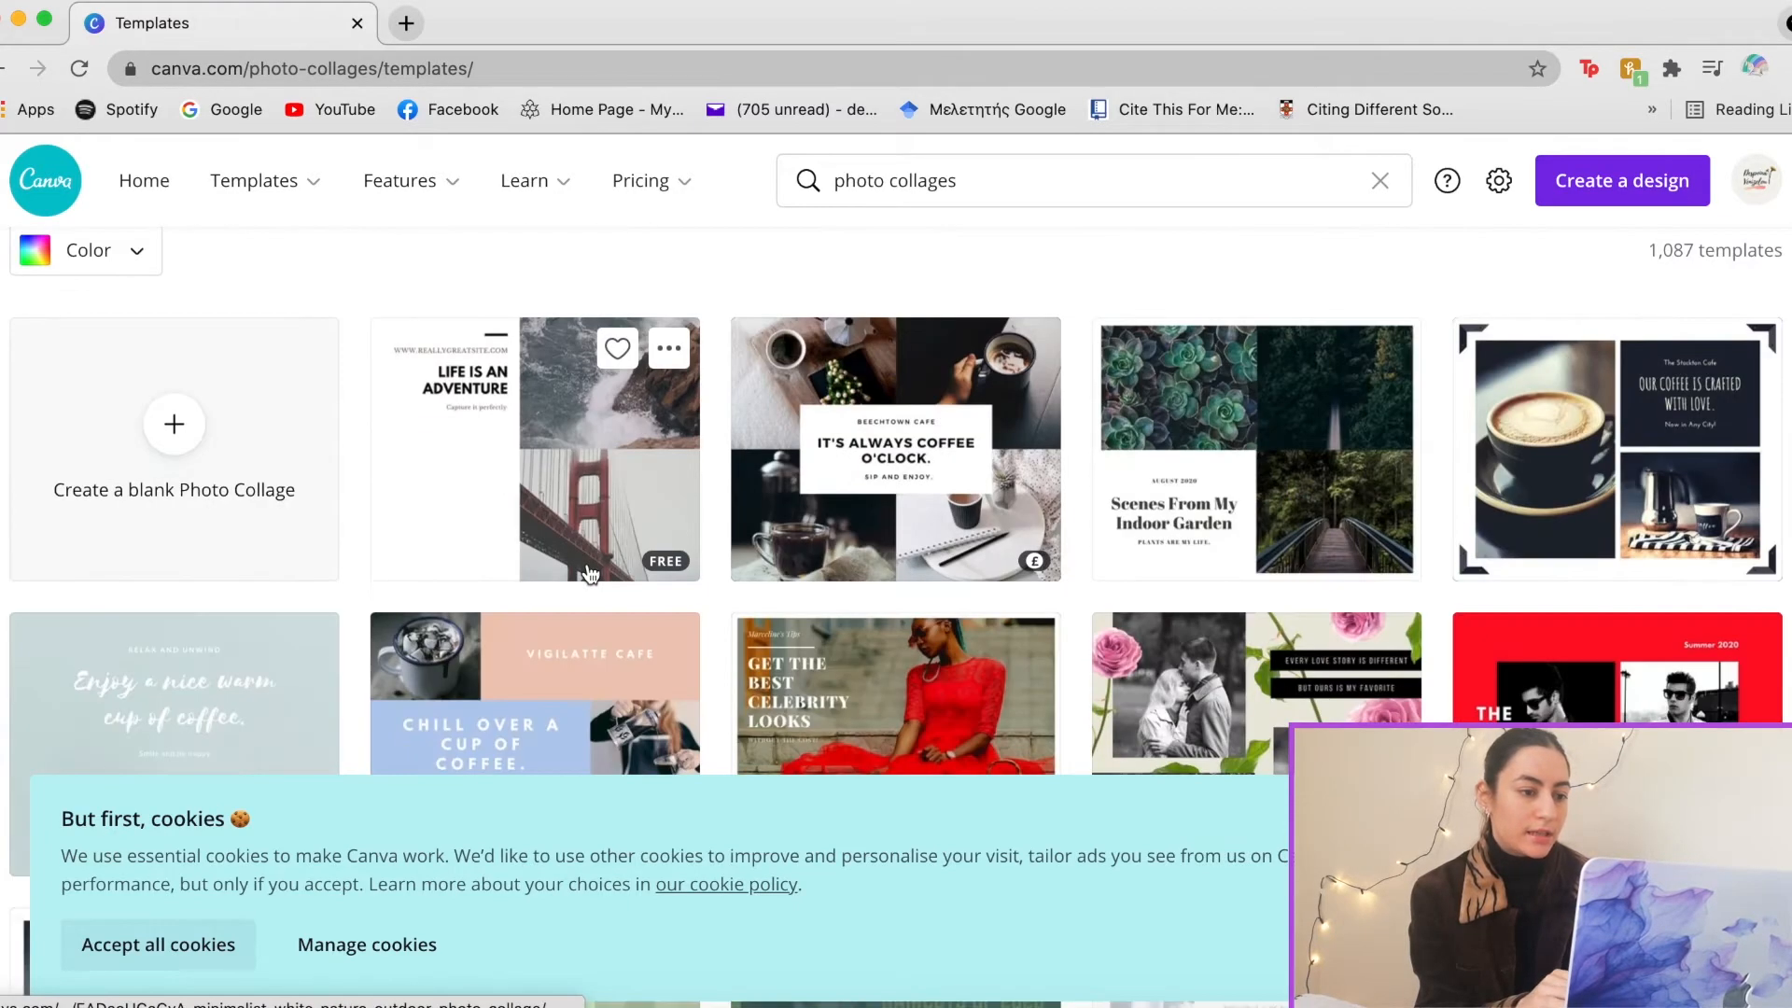
scroll(589, 572, up, 2)
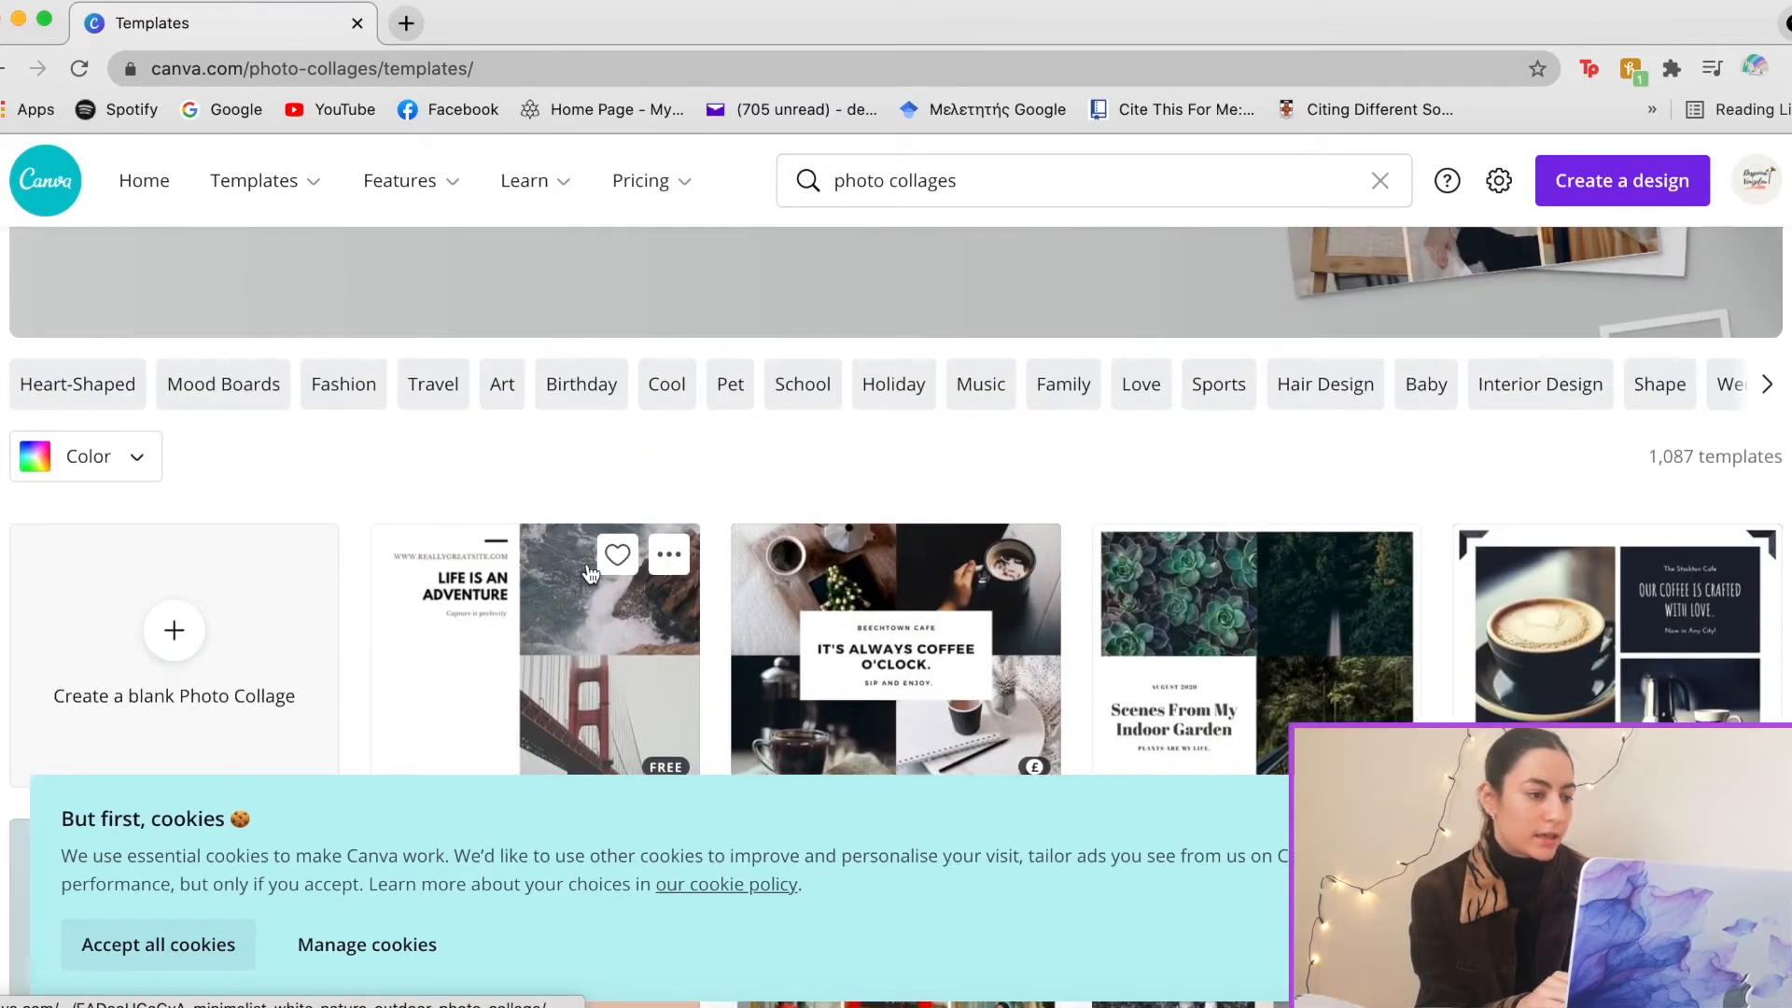
click(224, 384)
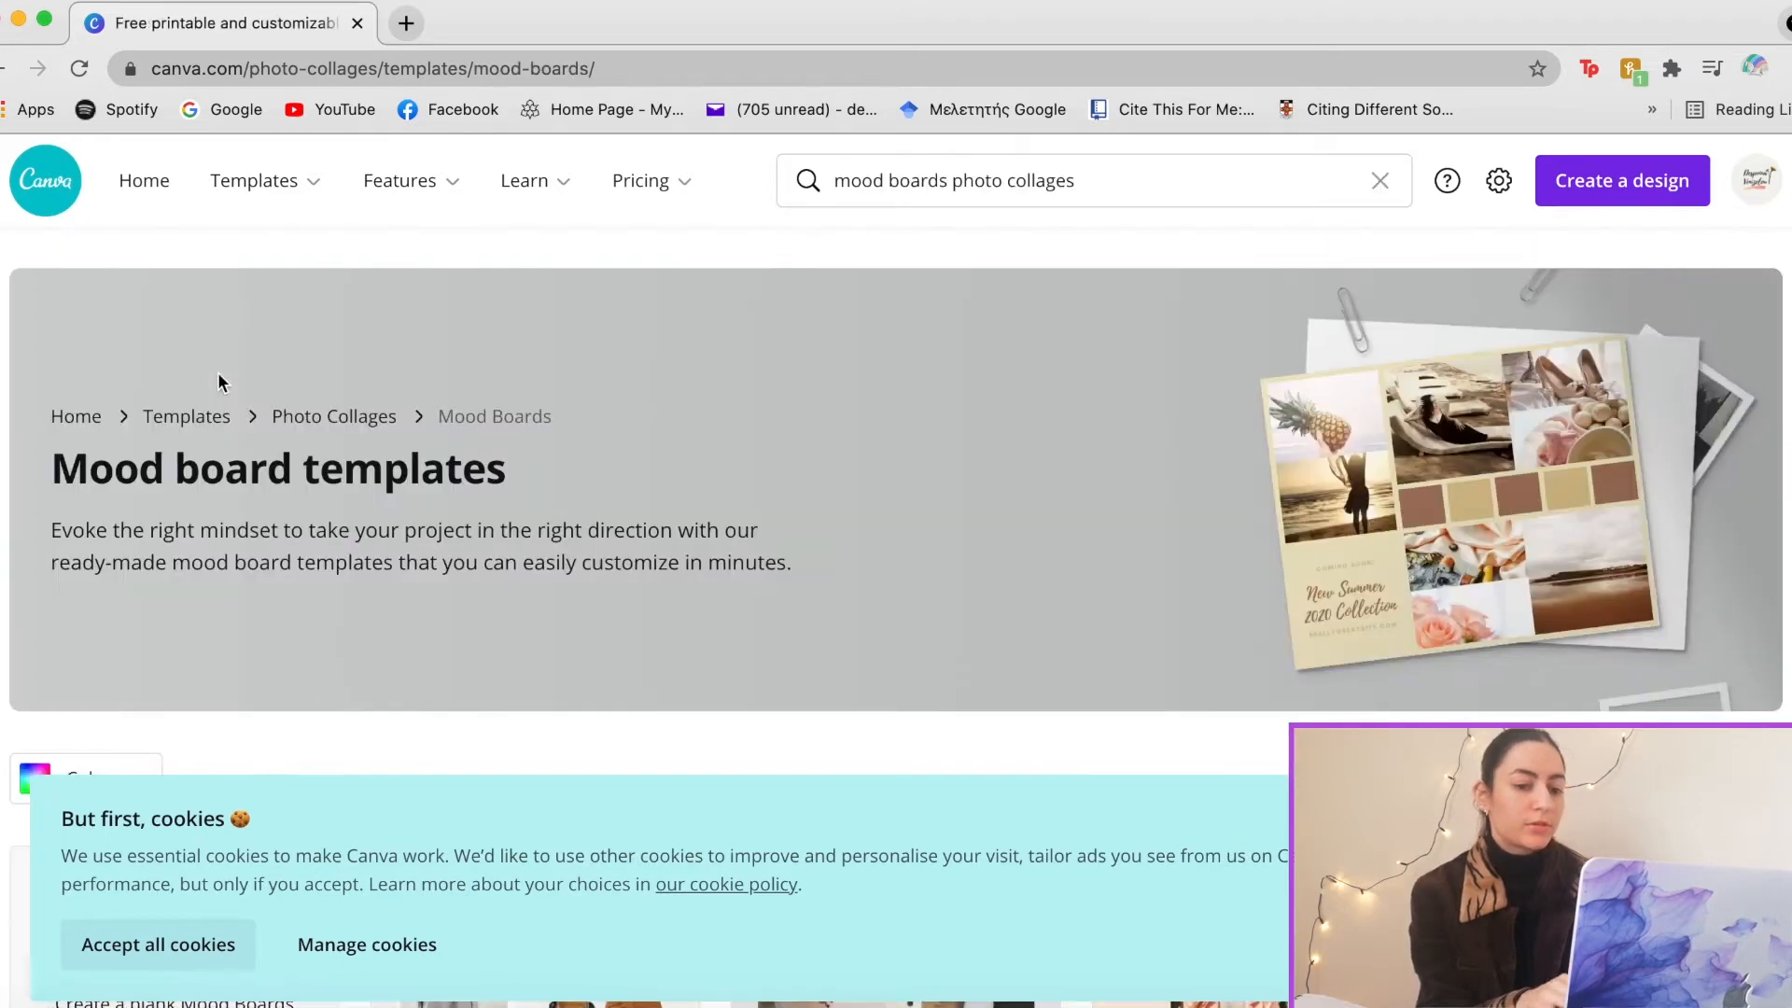
scroll(302, 420, down, 4)
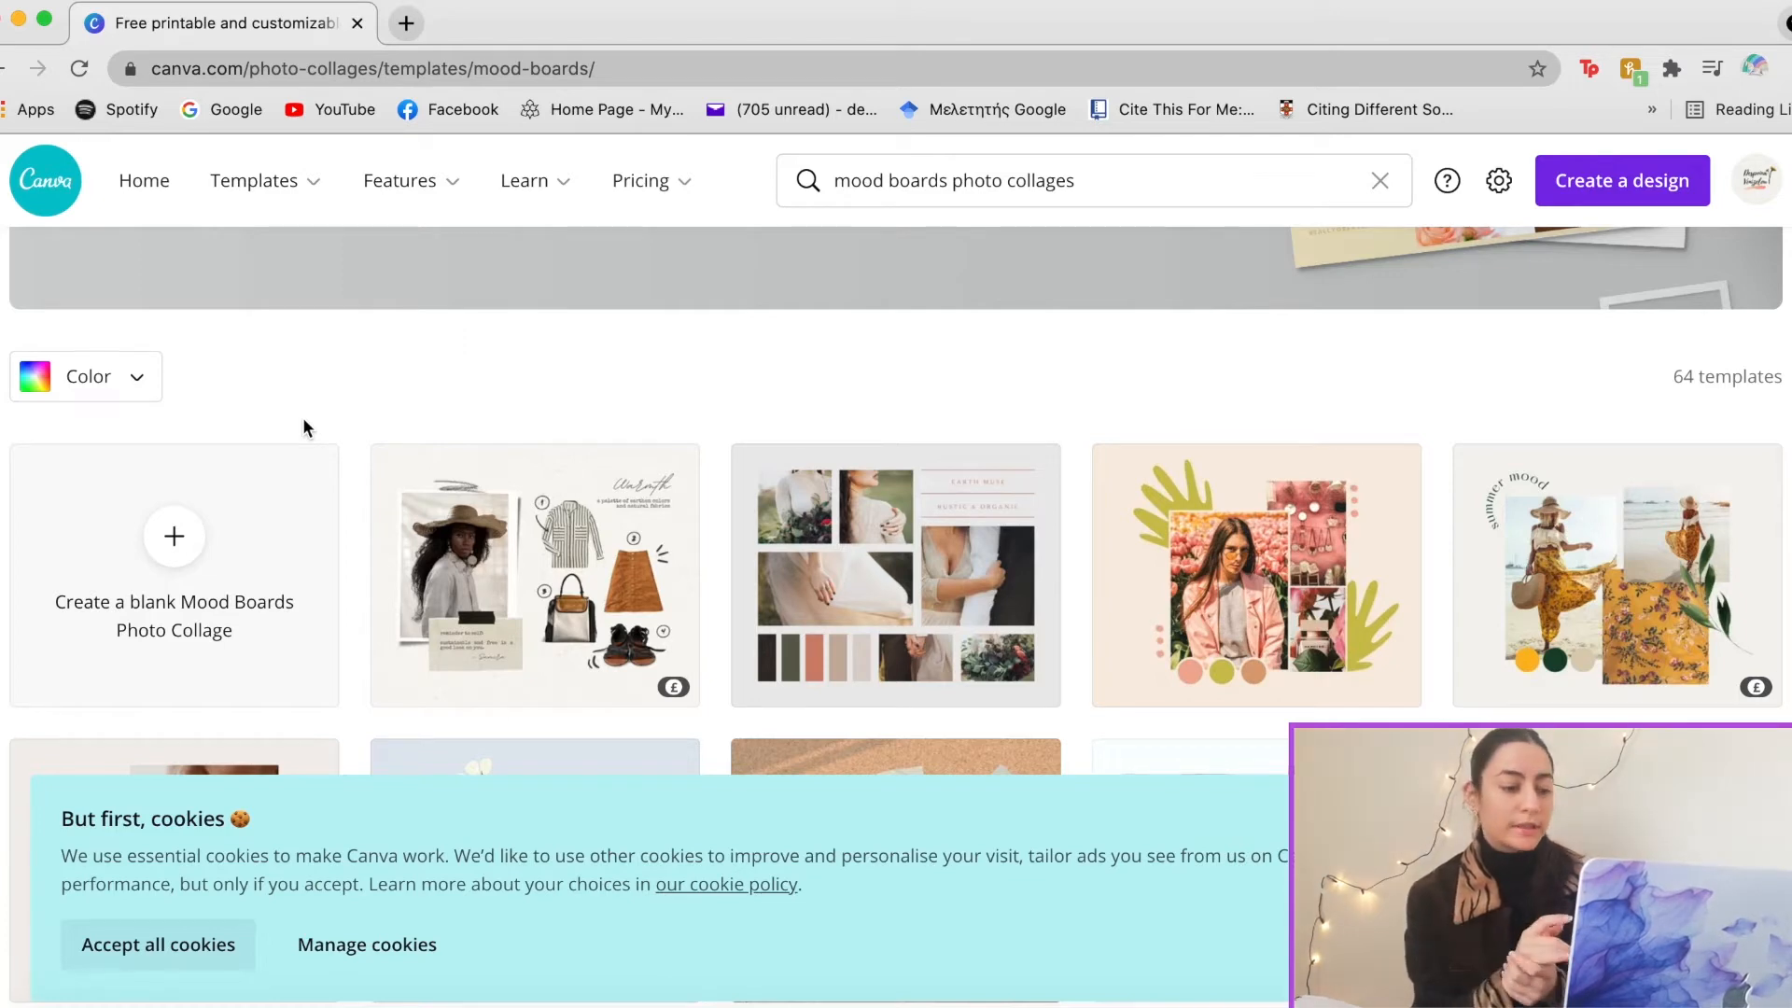
click(179, 943)
Browse the mood board results and open Studio Atheria's Pink Soft and Dainty template details
scroll(439, 772, down, 3)
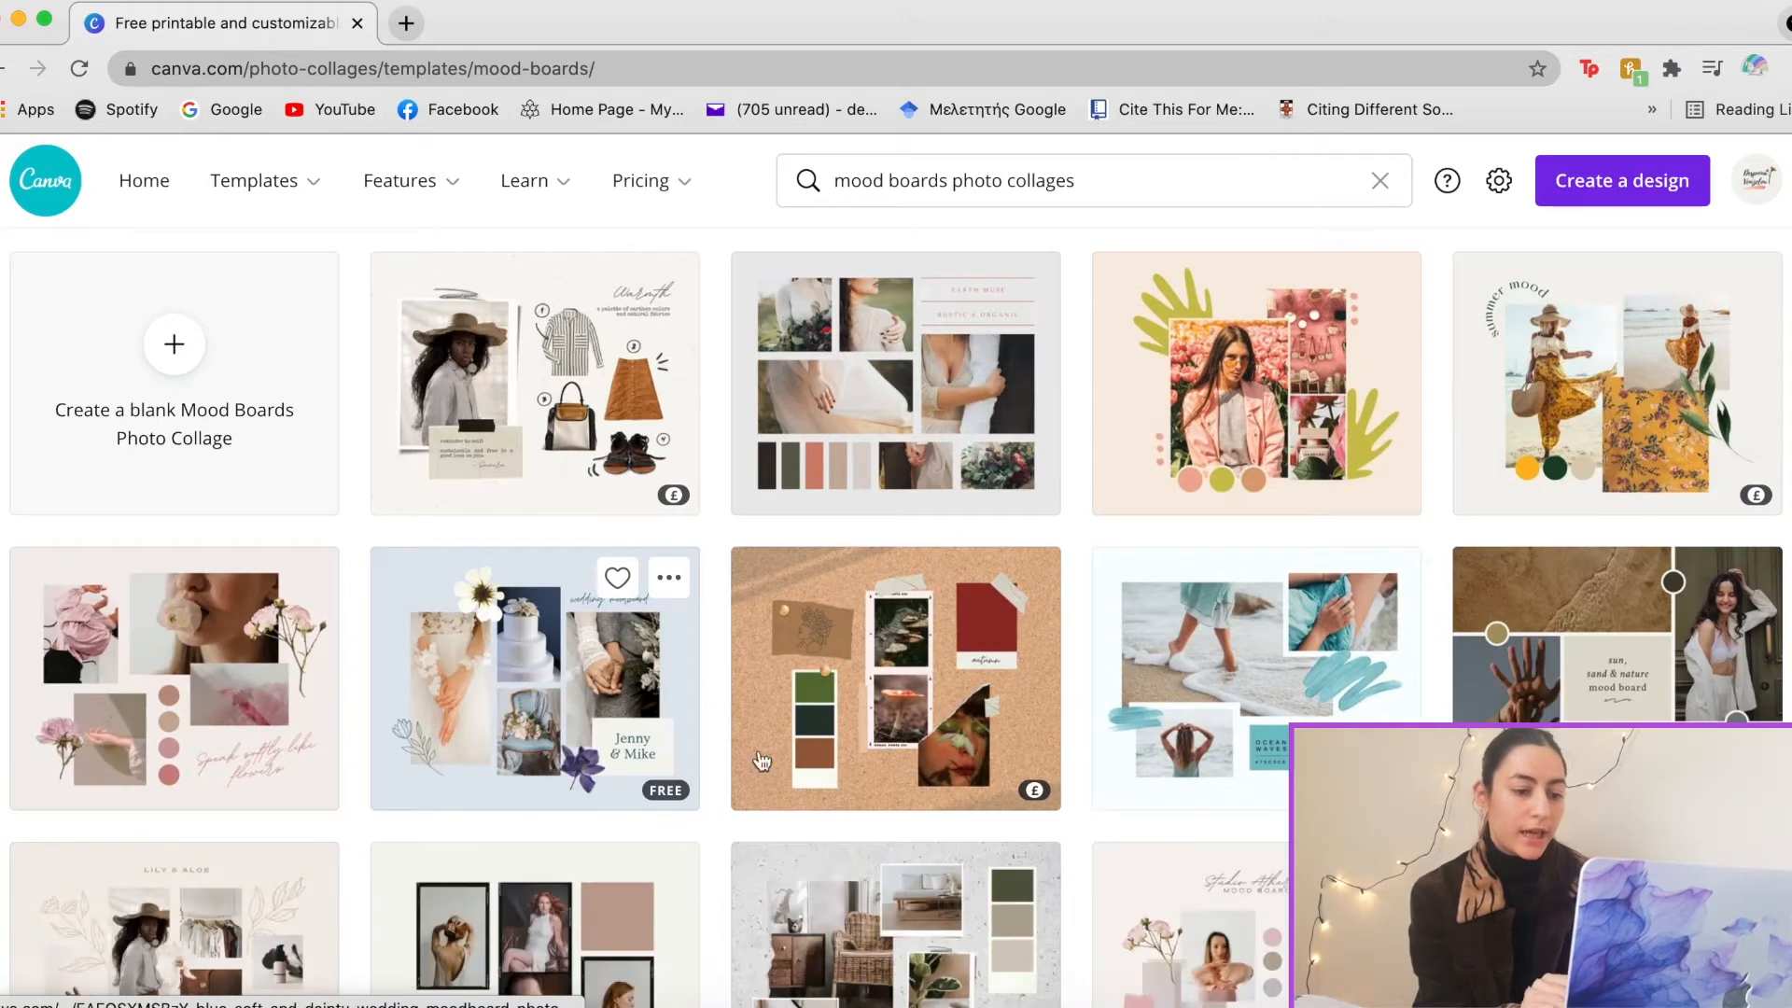
scroll(792, 804, down, 1)
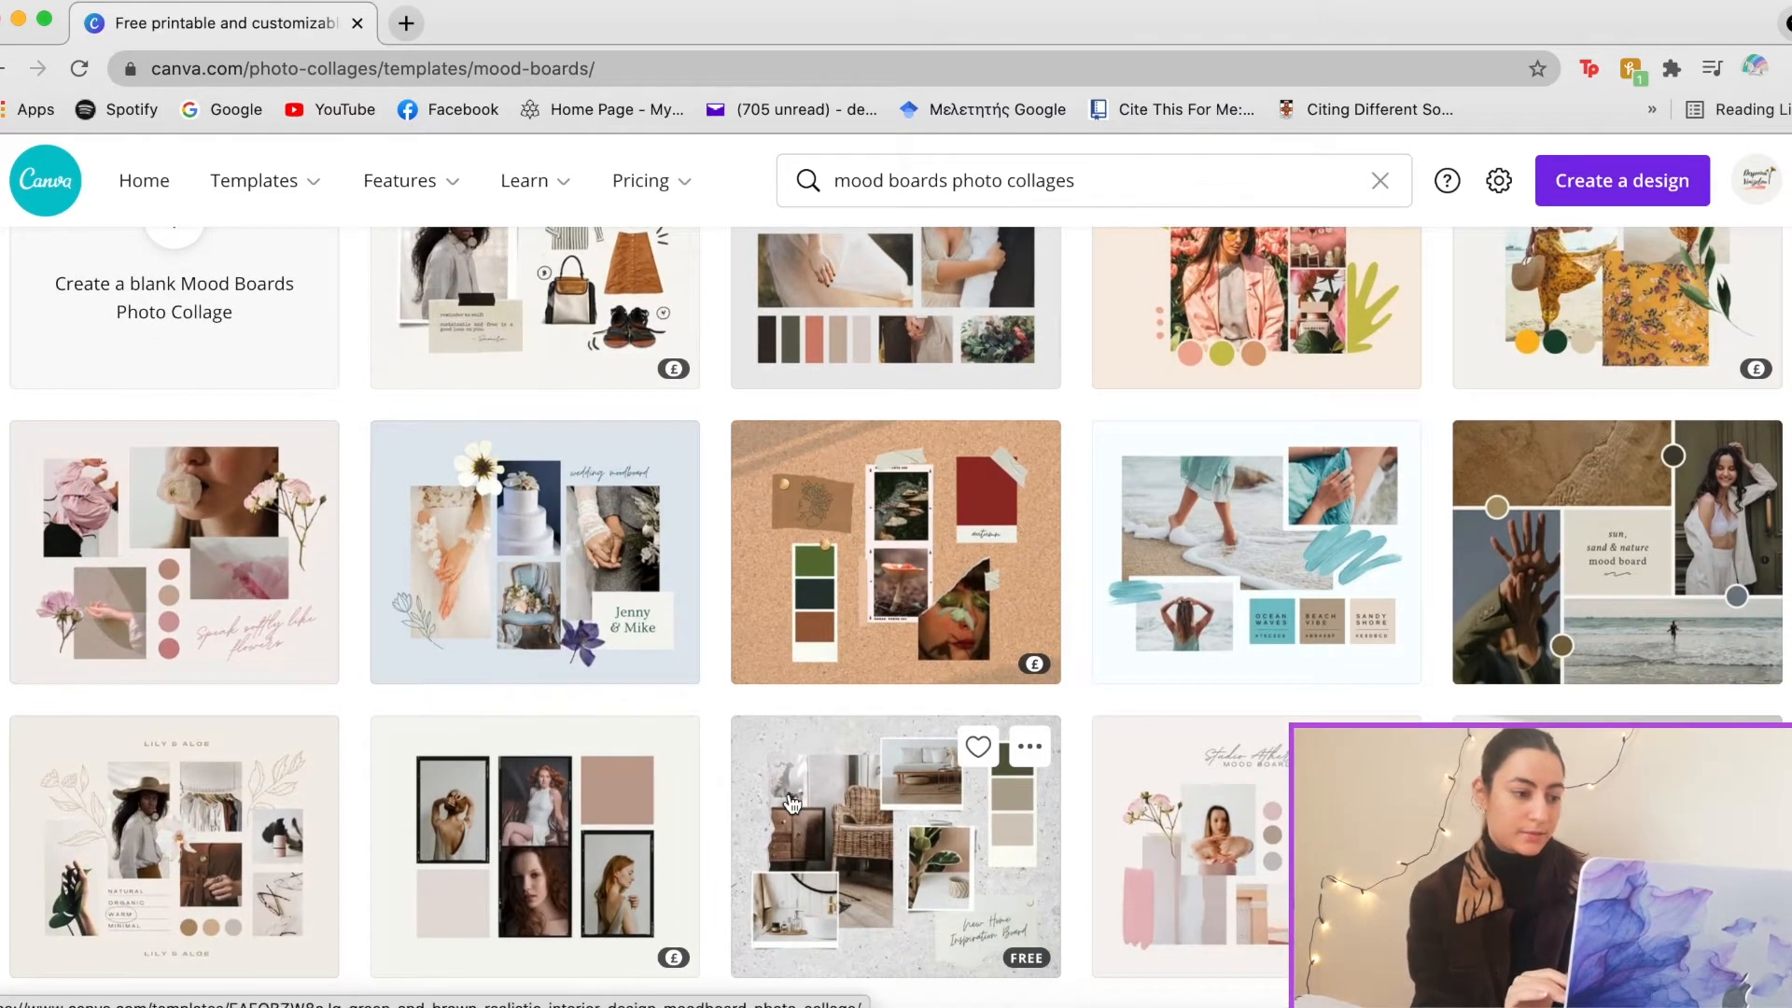
scroll(792, 804, down, 5)
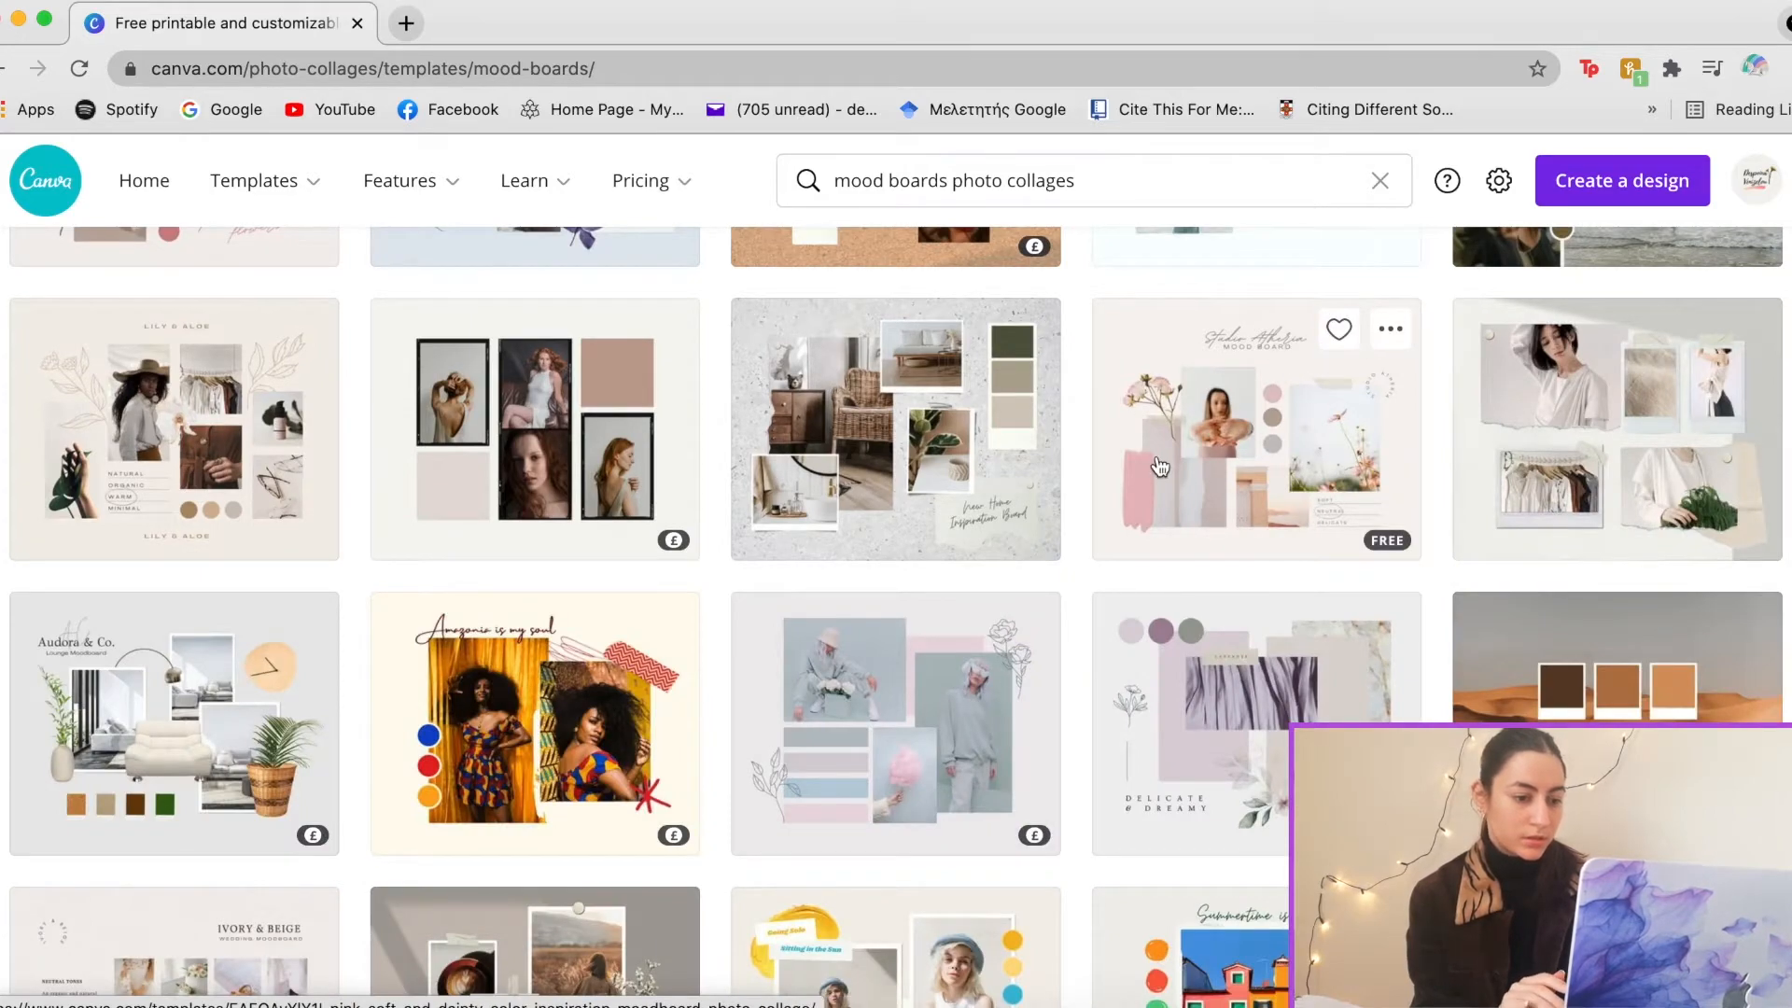
scroll(1159, 467, down, 1)
scroll(1160, 467, down, 6)
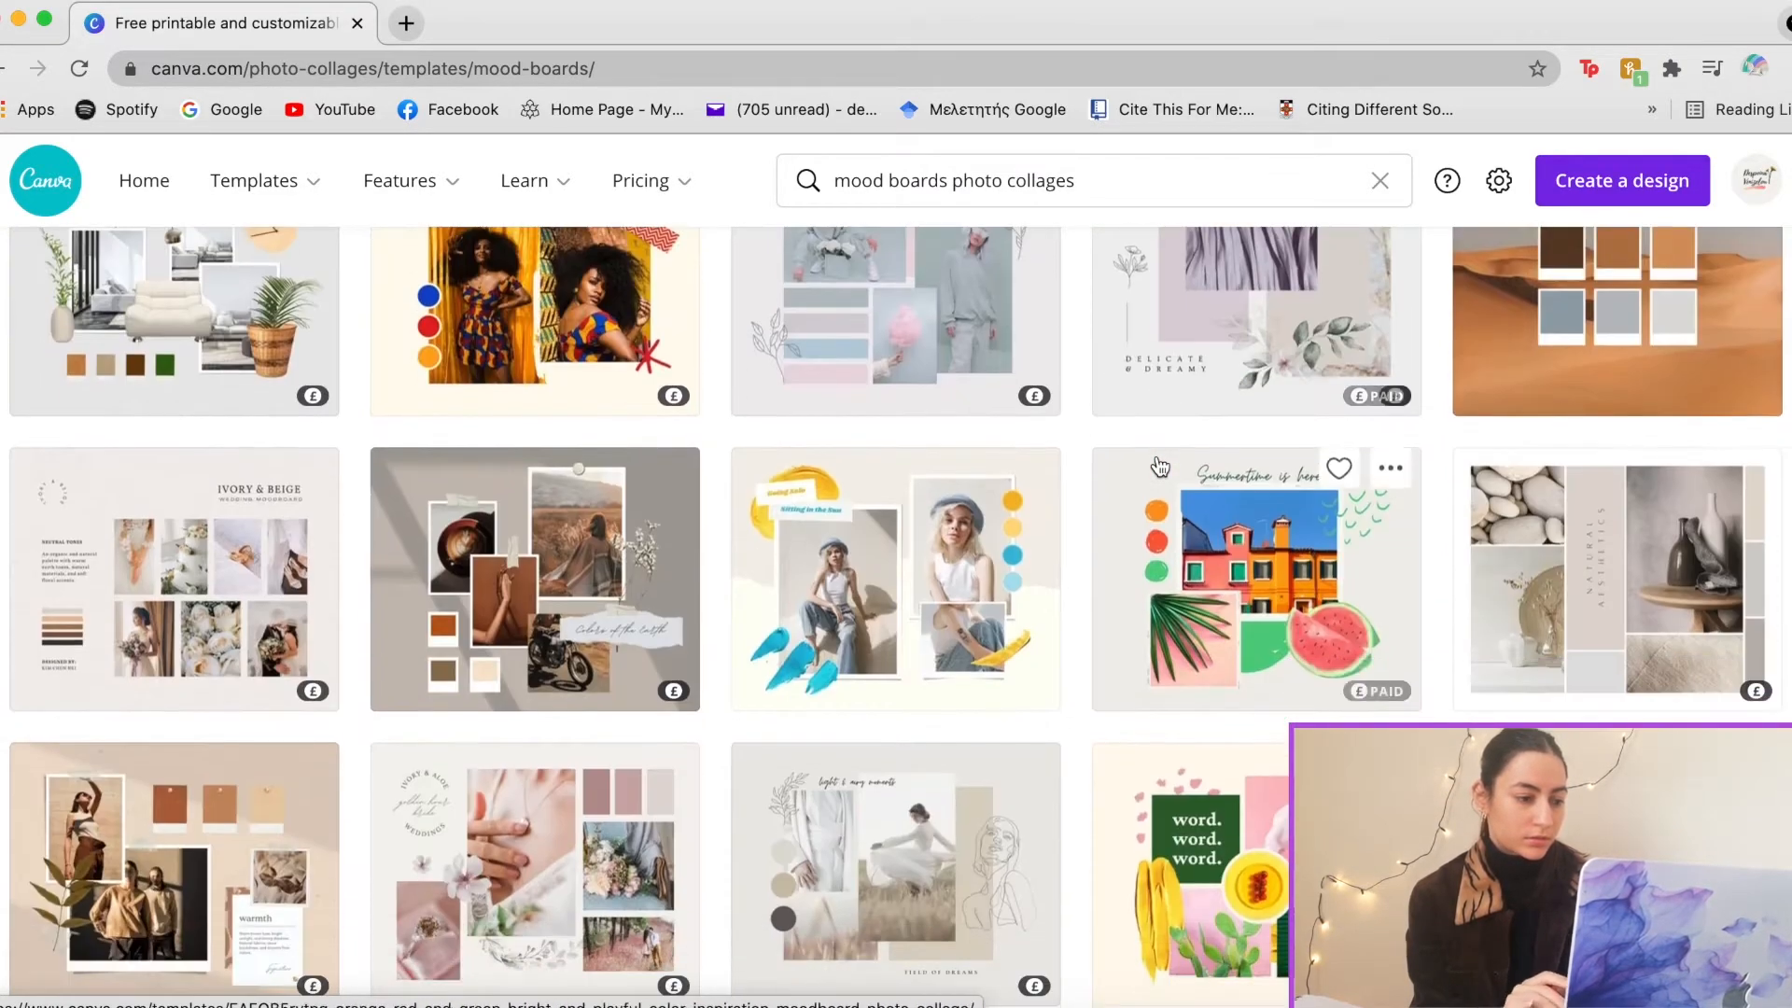
scroll(1160, 467, down, 3)
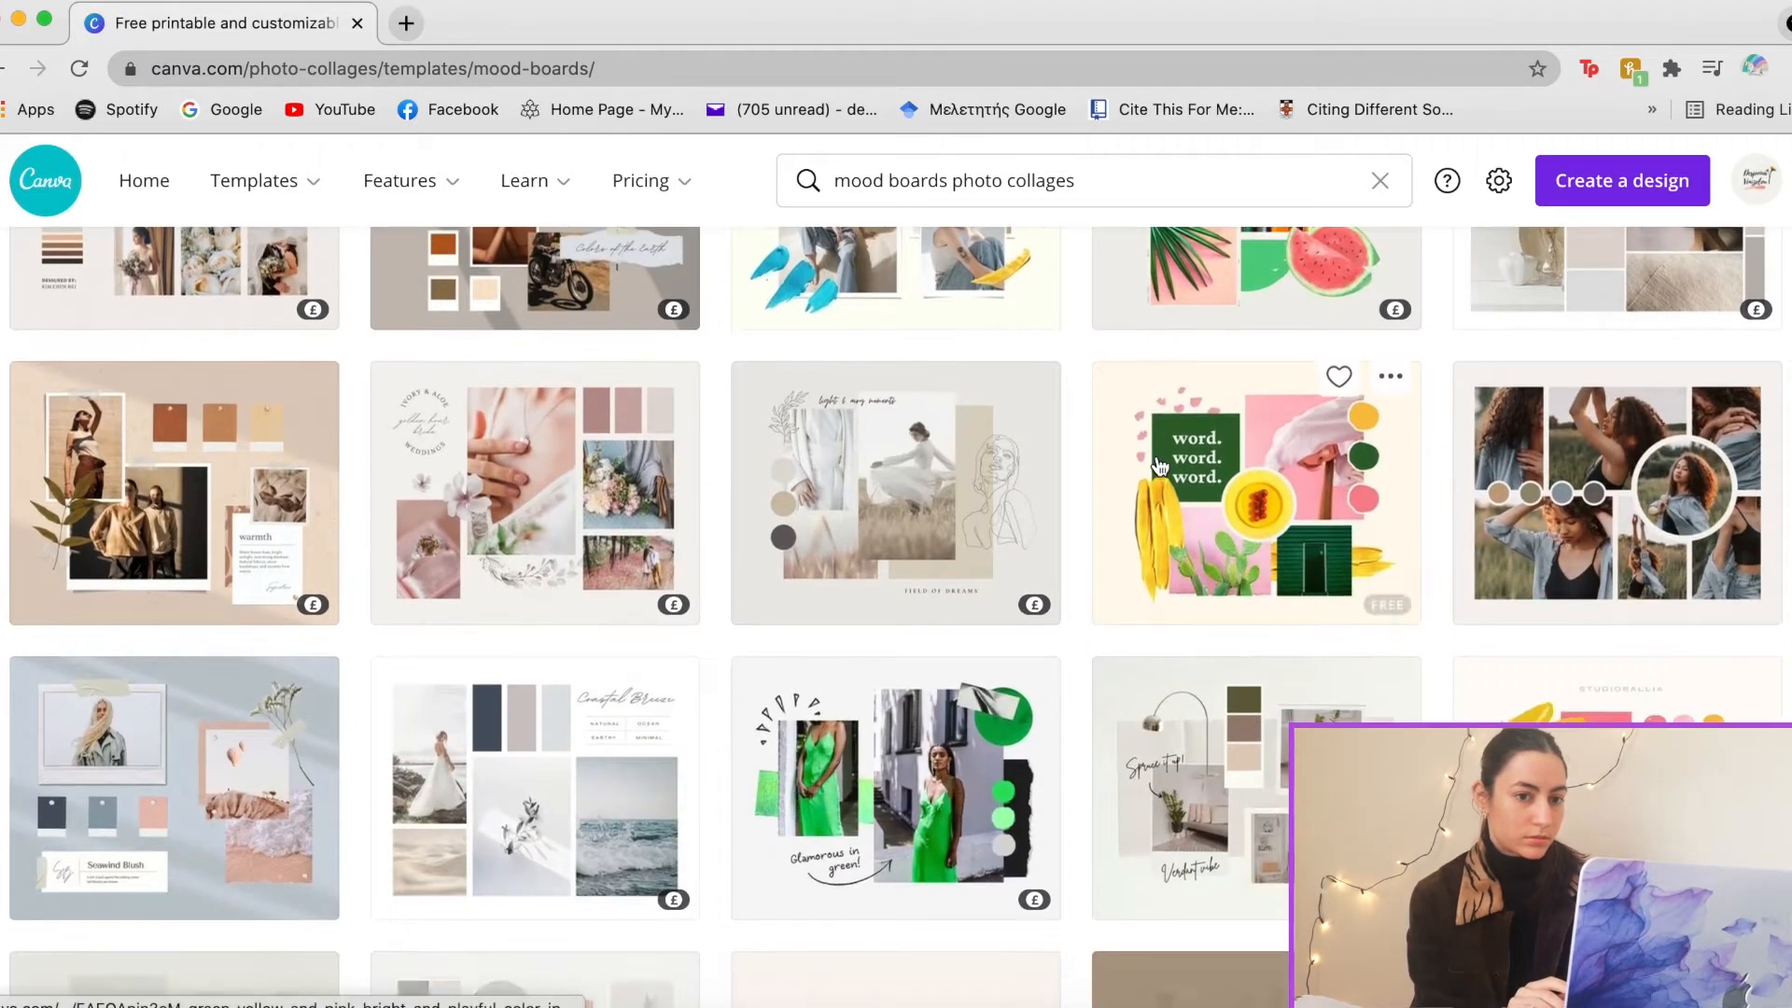
scroll(1160, 467, down, 1)
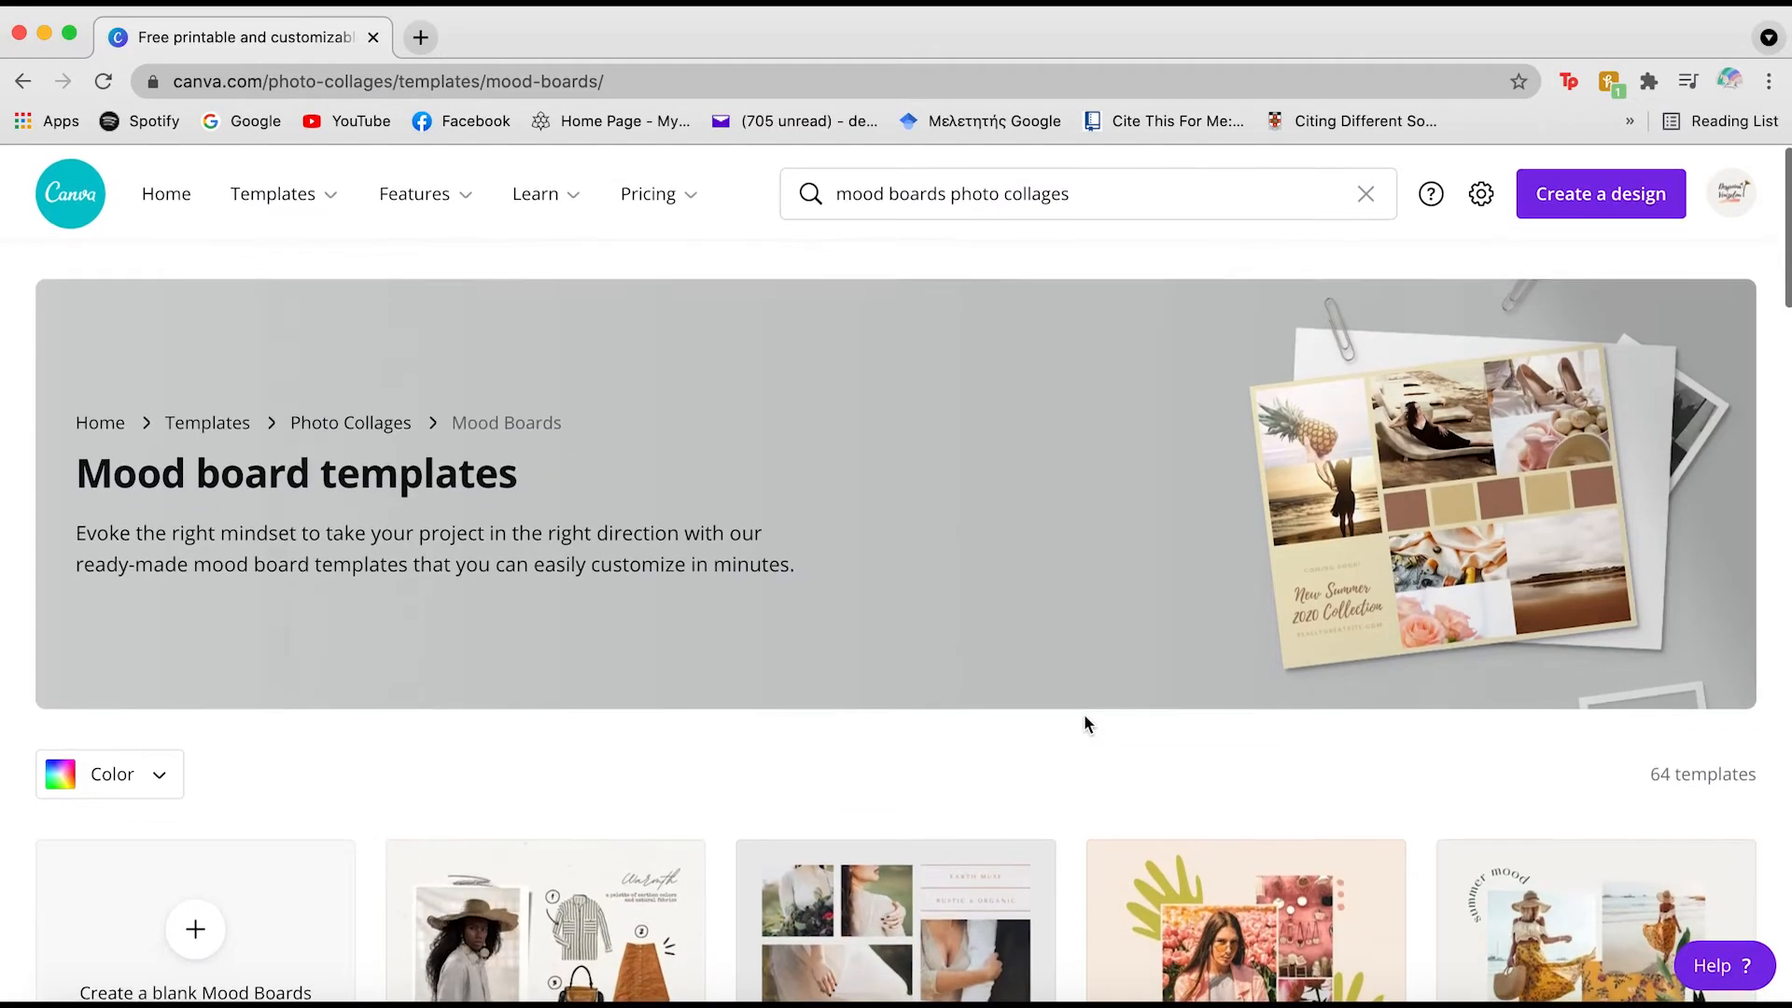
scroll(1084, 724, down, 5)
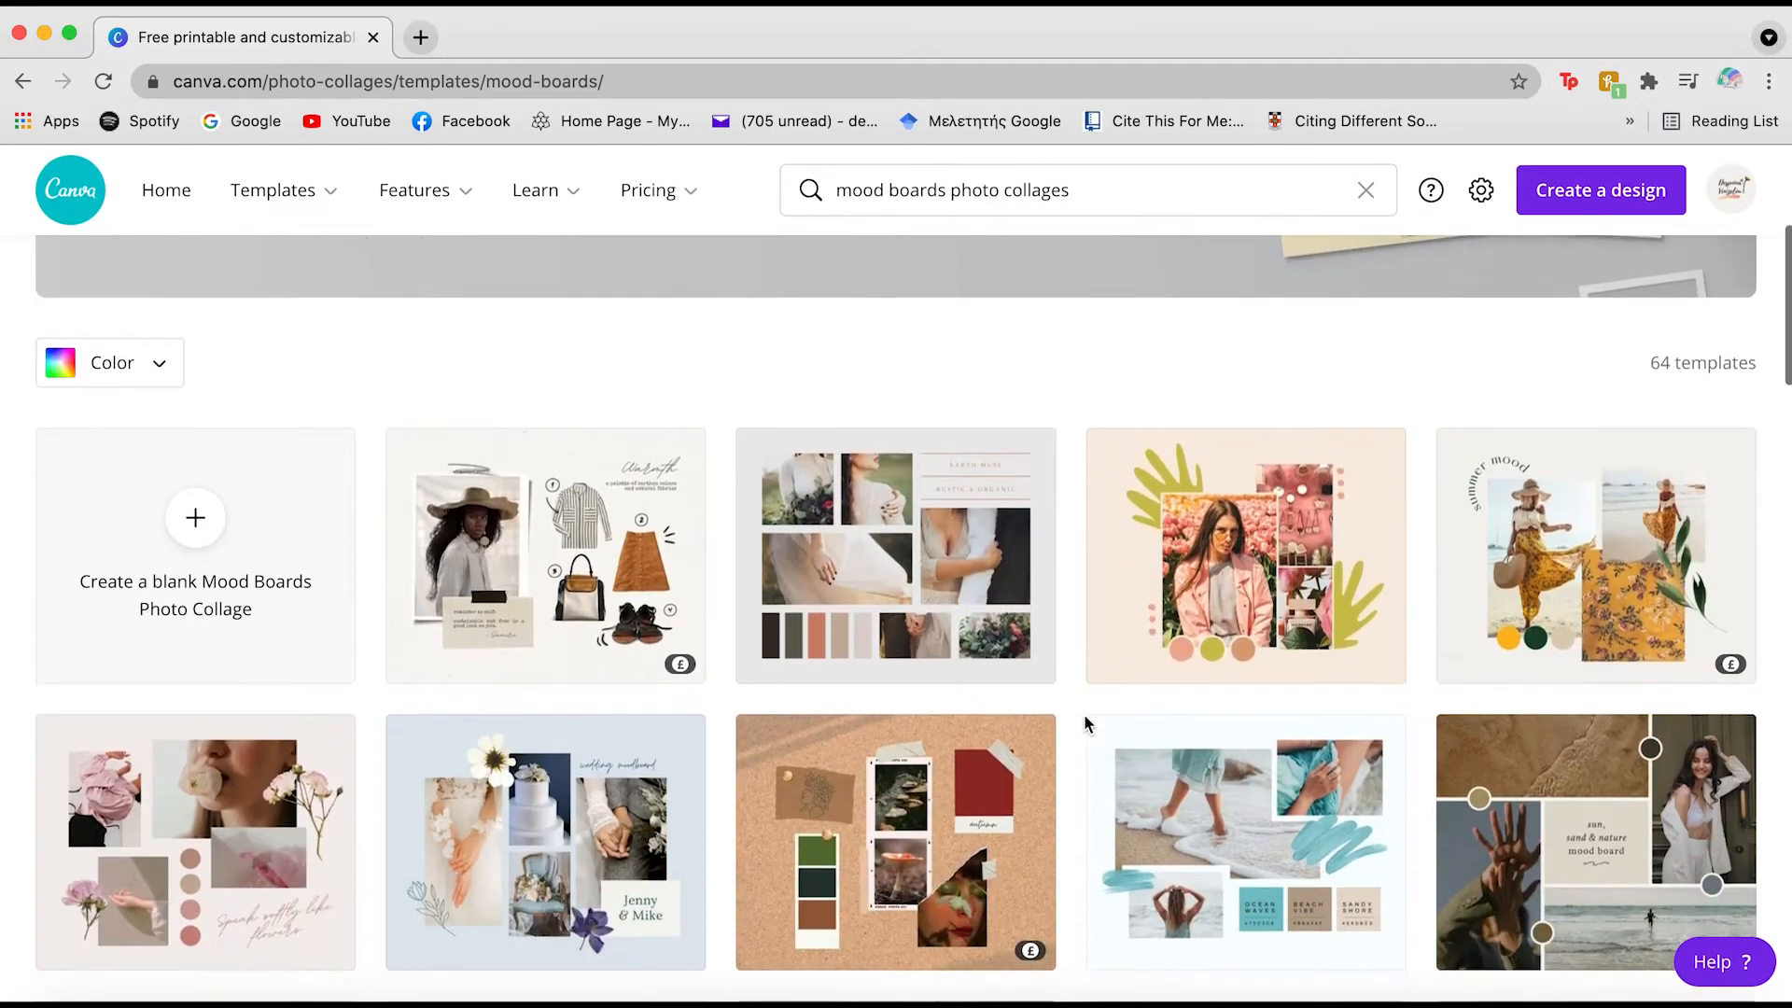
scroll(1085, 724, down, 6)
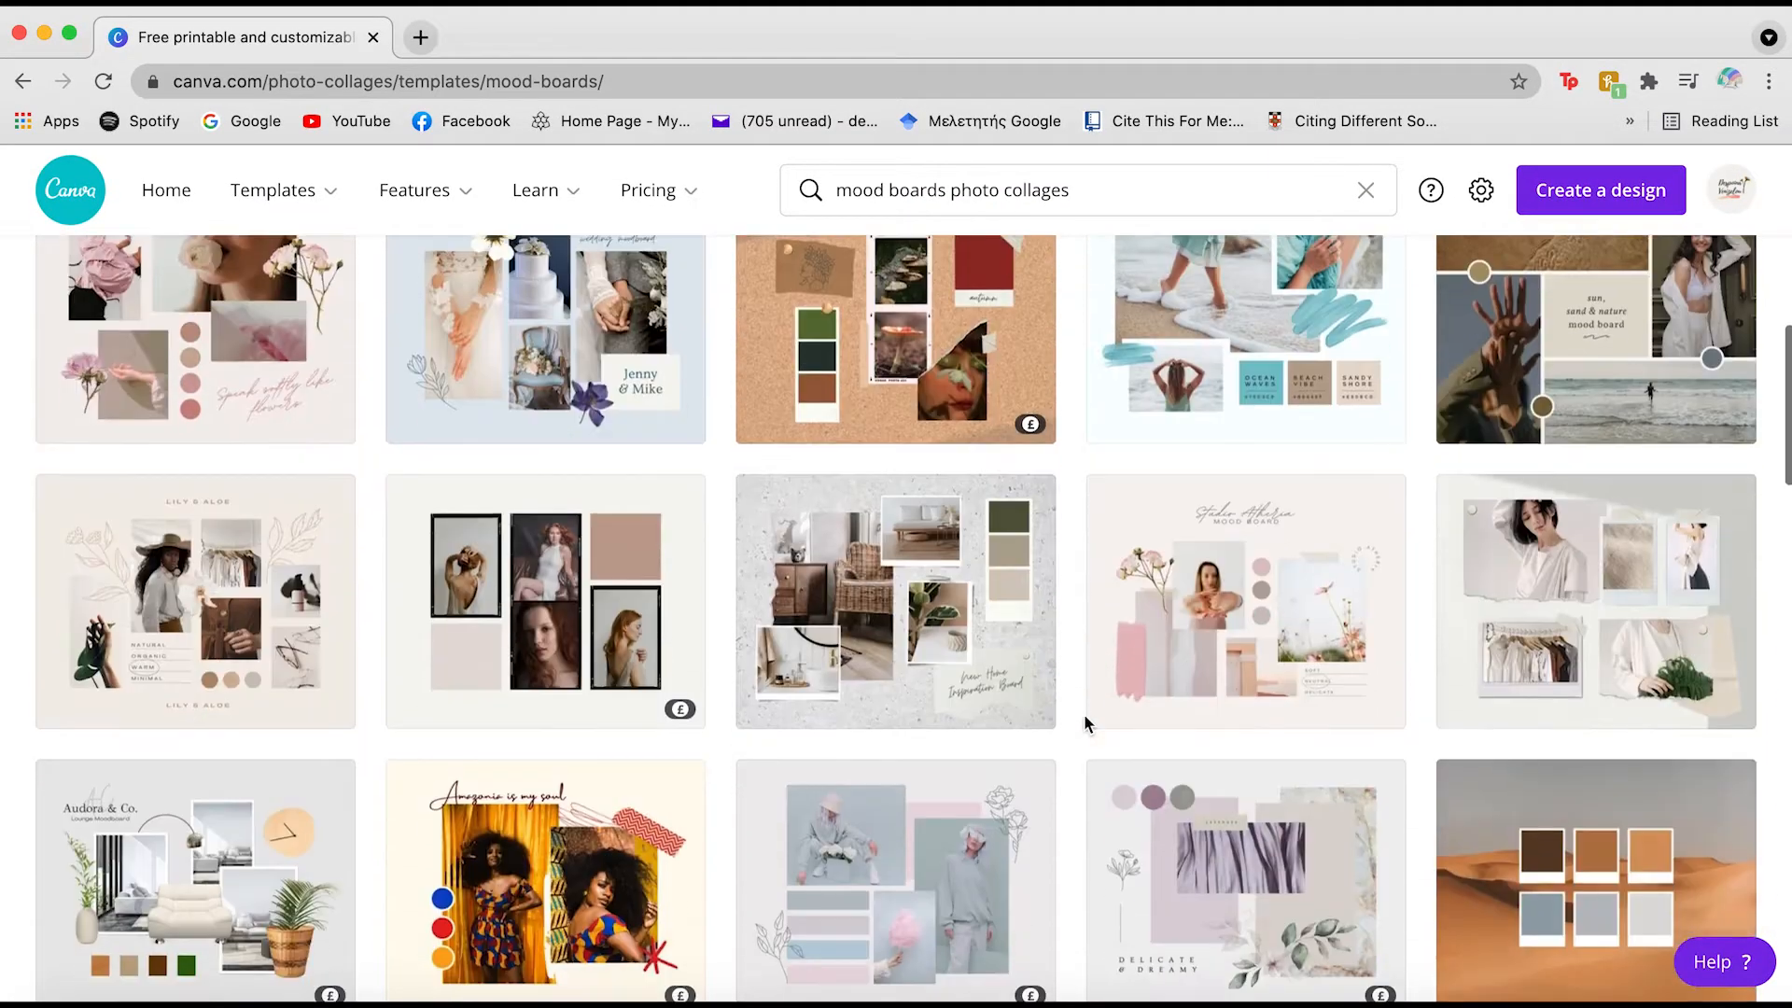
scroll(1085, 718, down, 6)
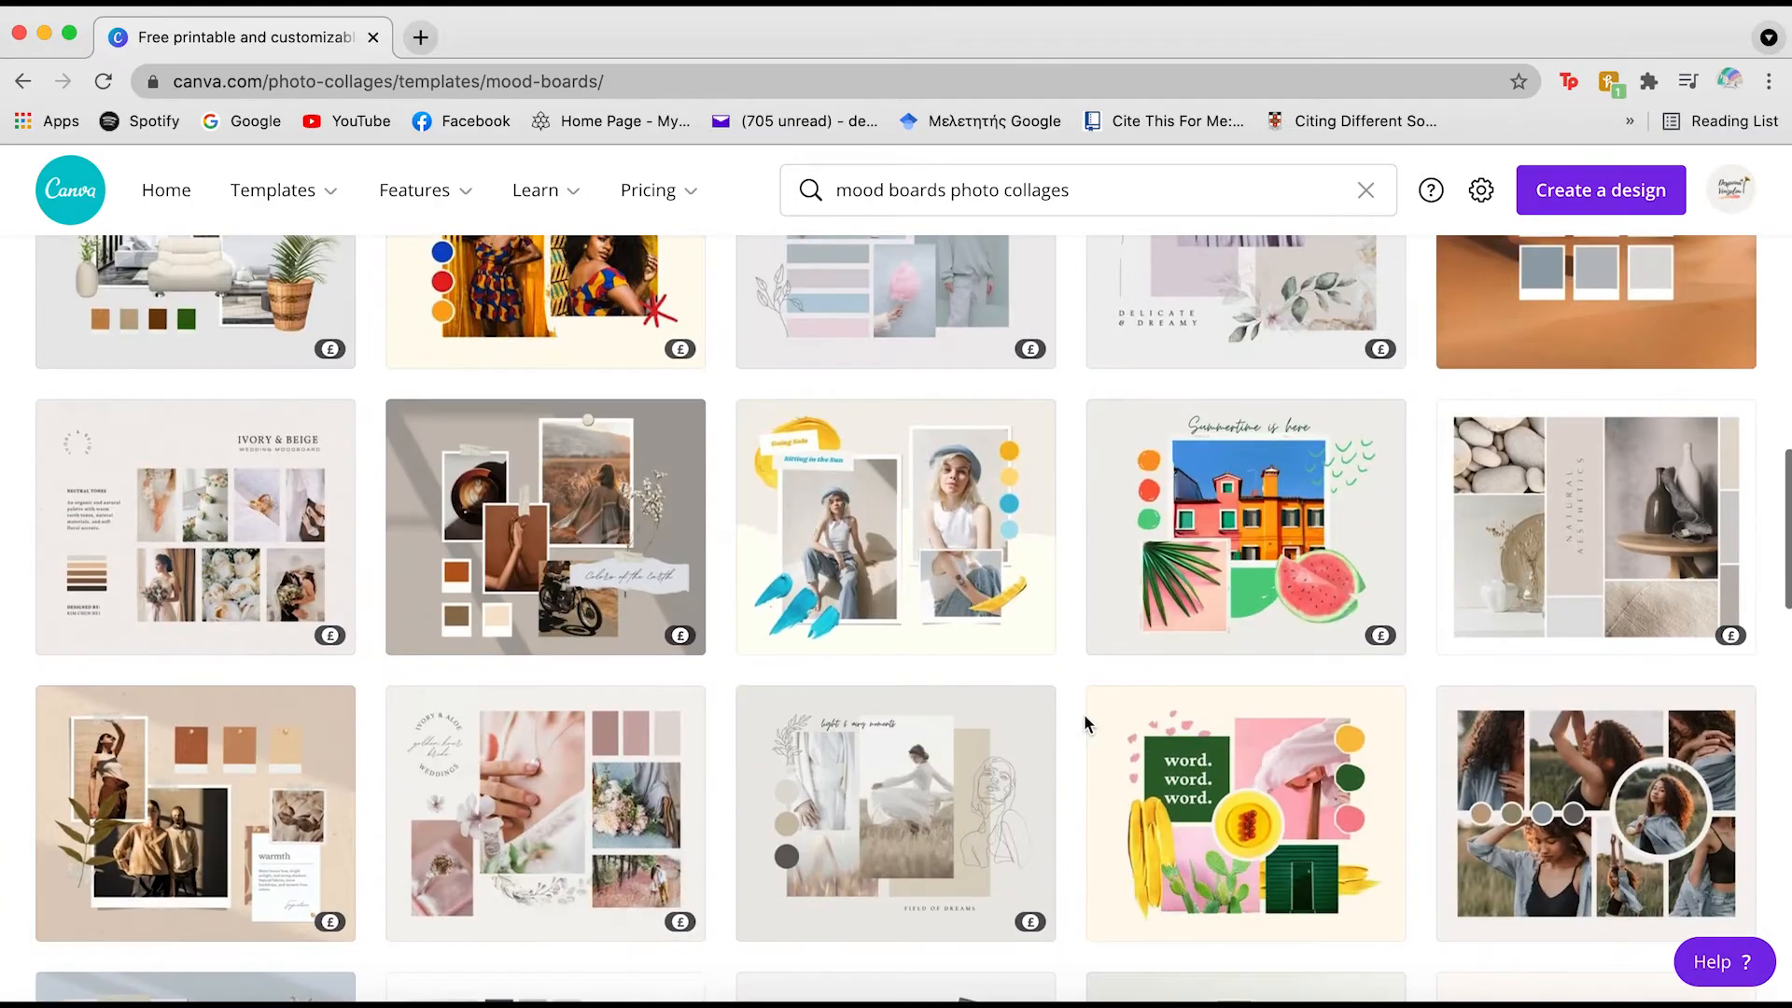
scroll(1083, 718, up, 5)
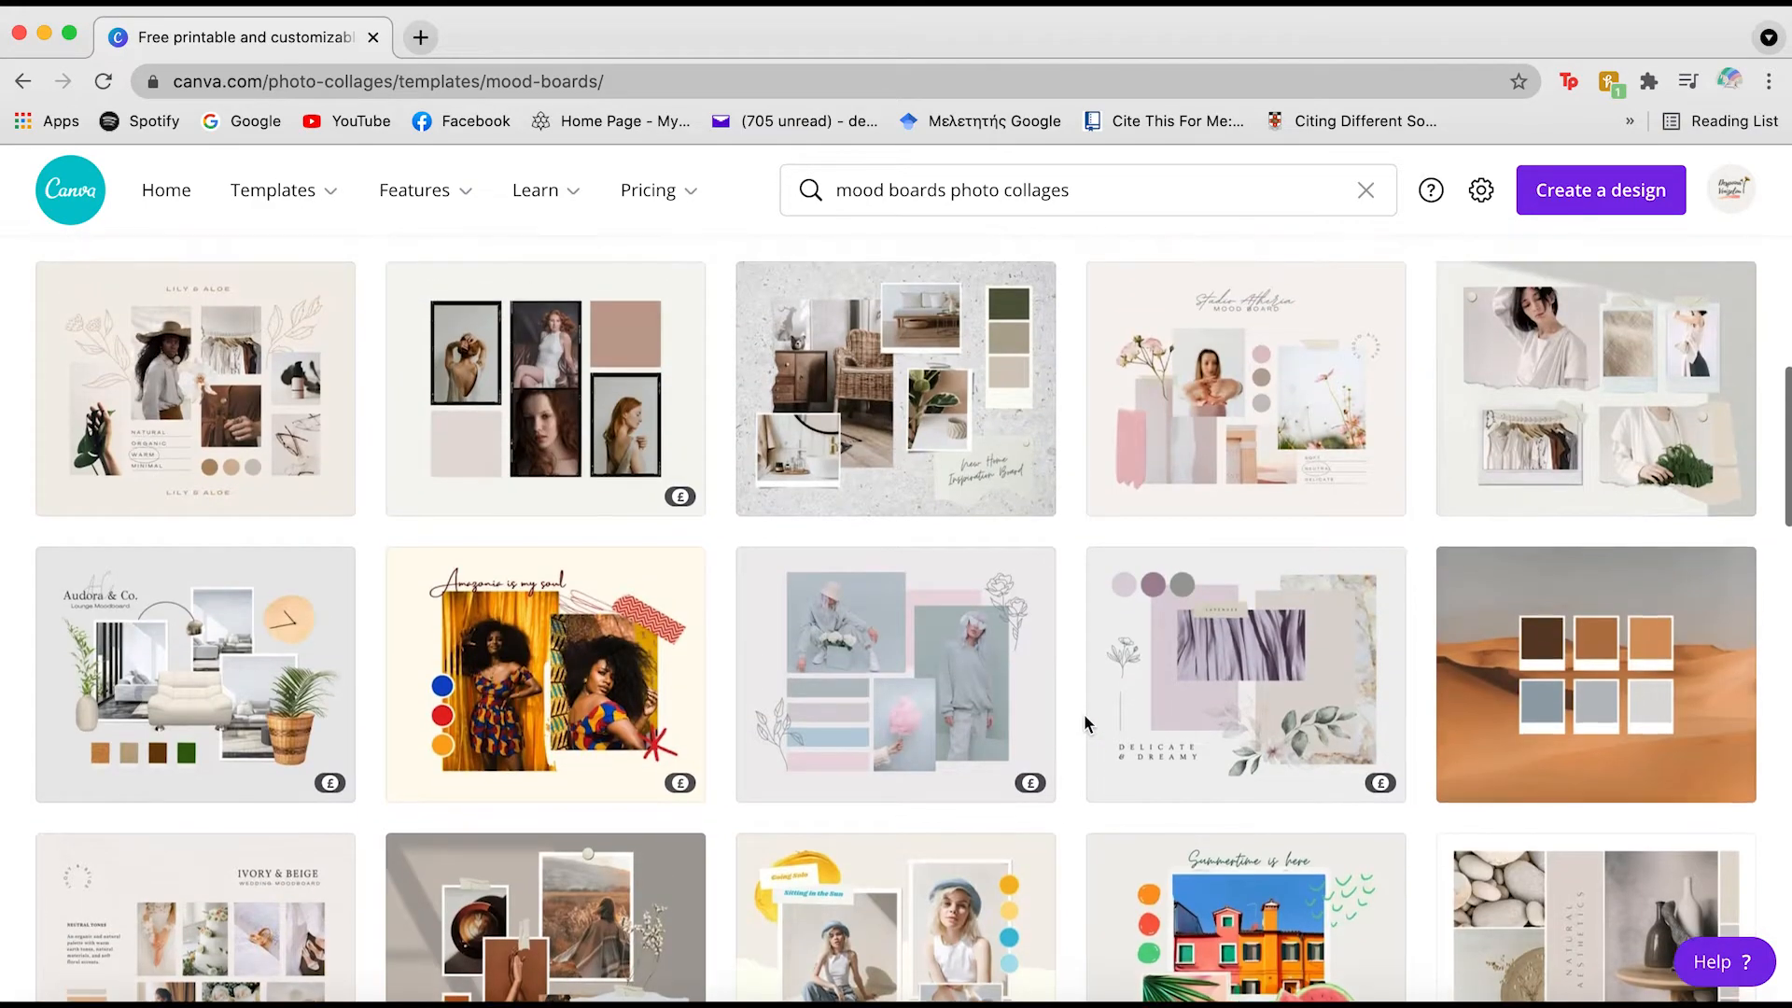
scroll(1083, 723, up, 3)
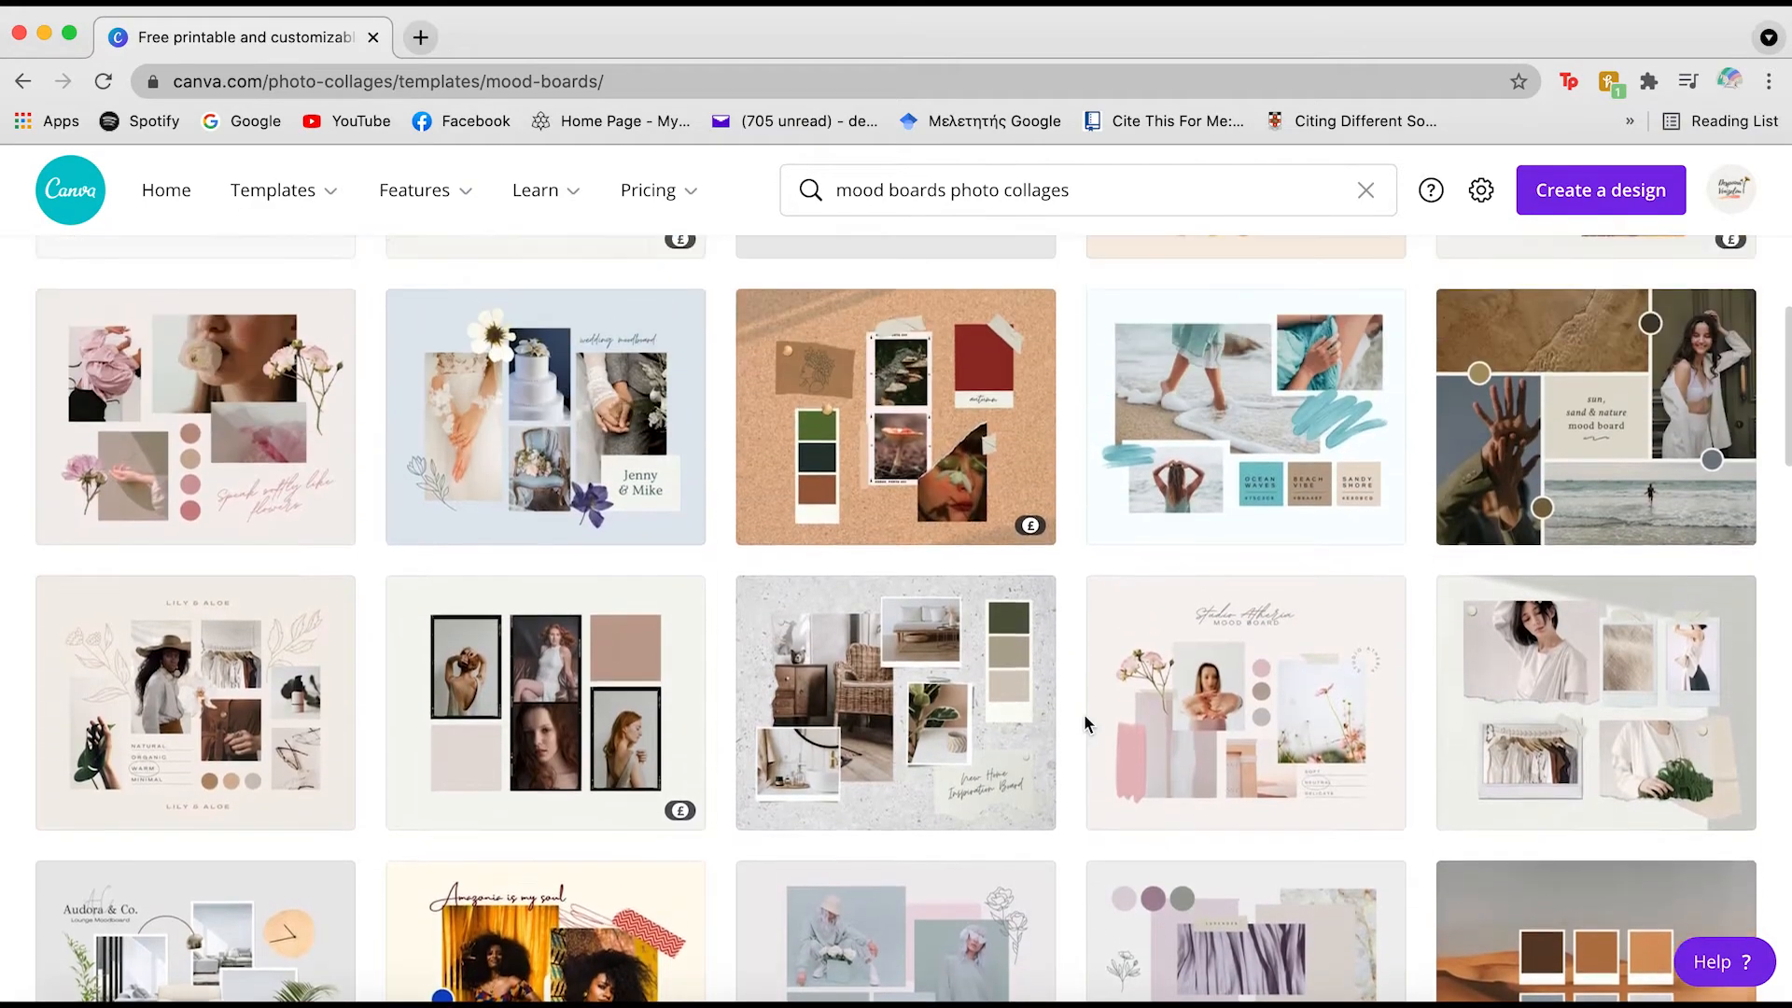
scroll(1084, 723, up, 3)
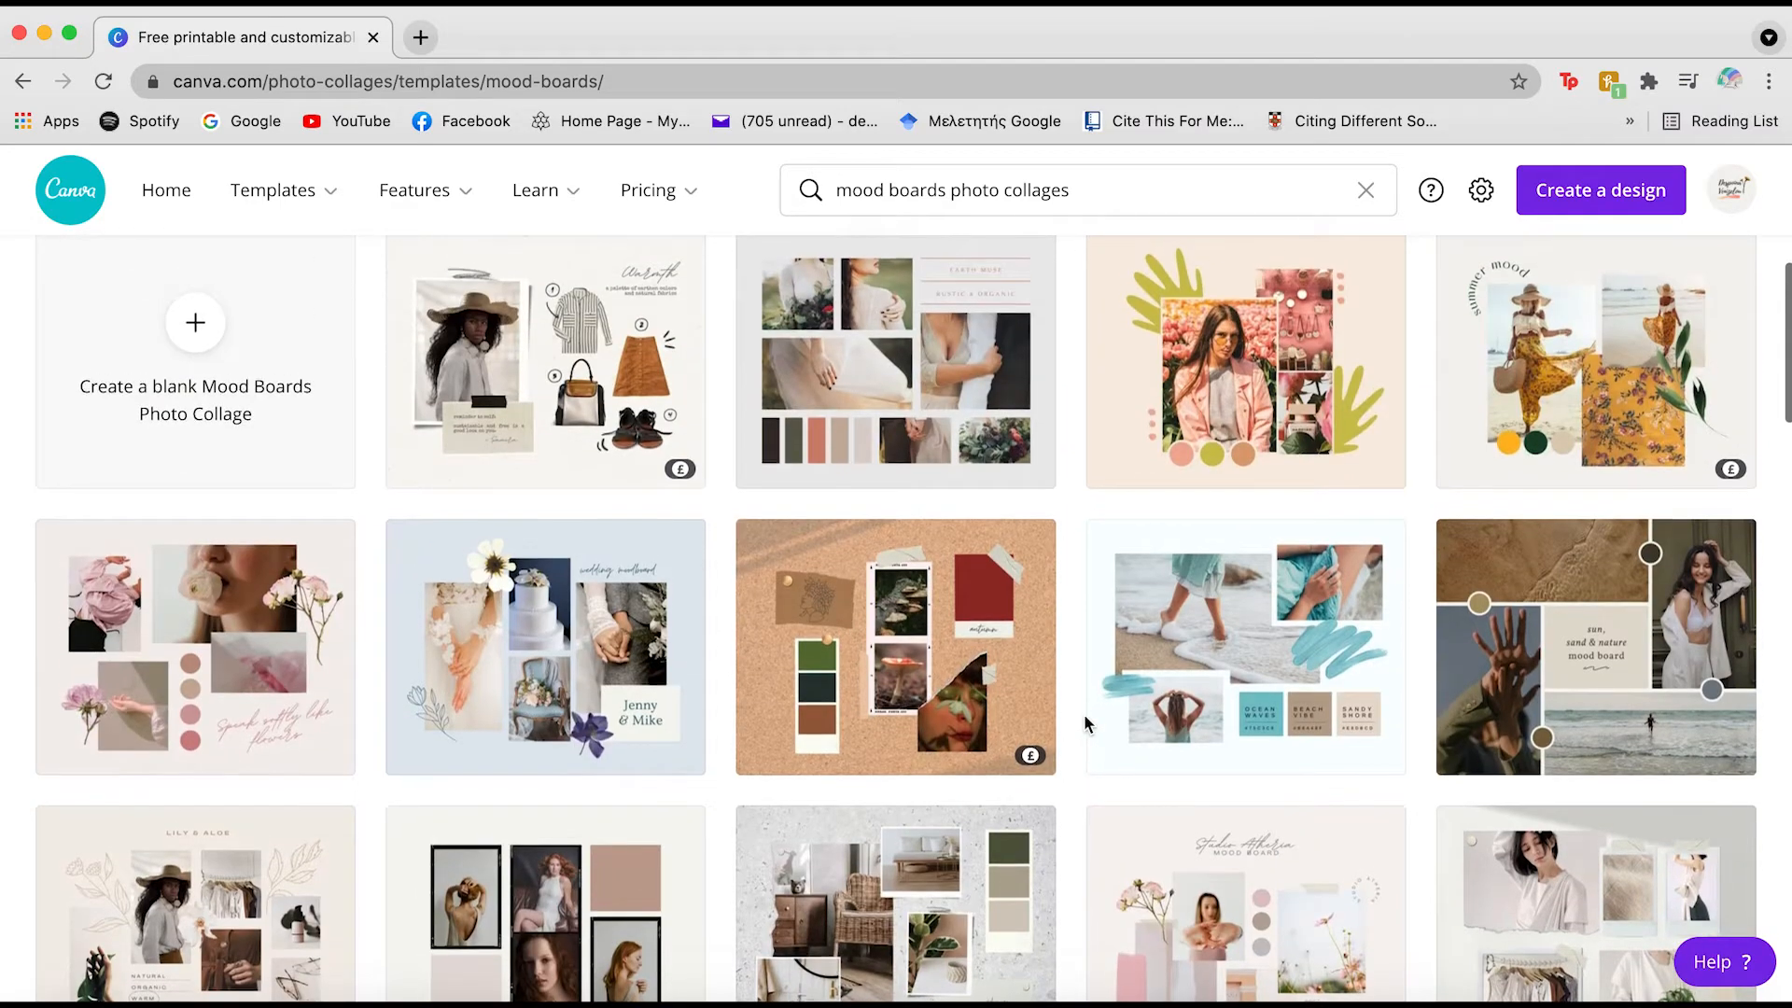
scroll(1083, 721, down, 3)
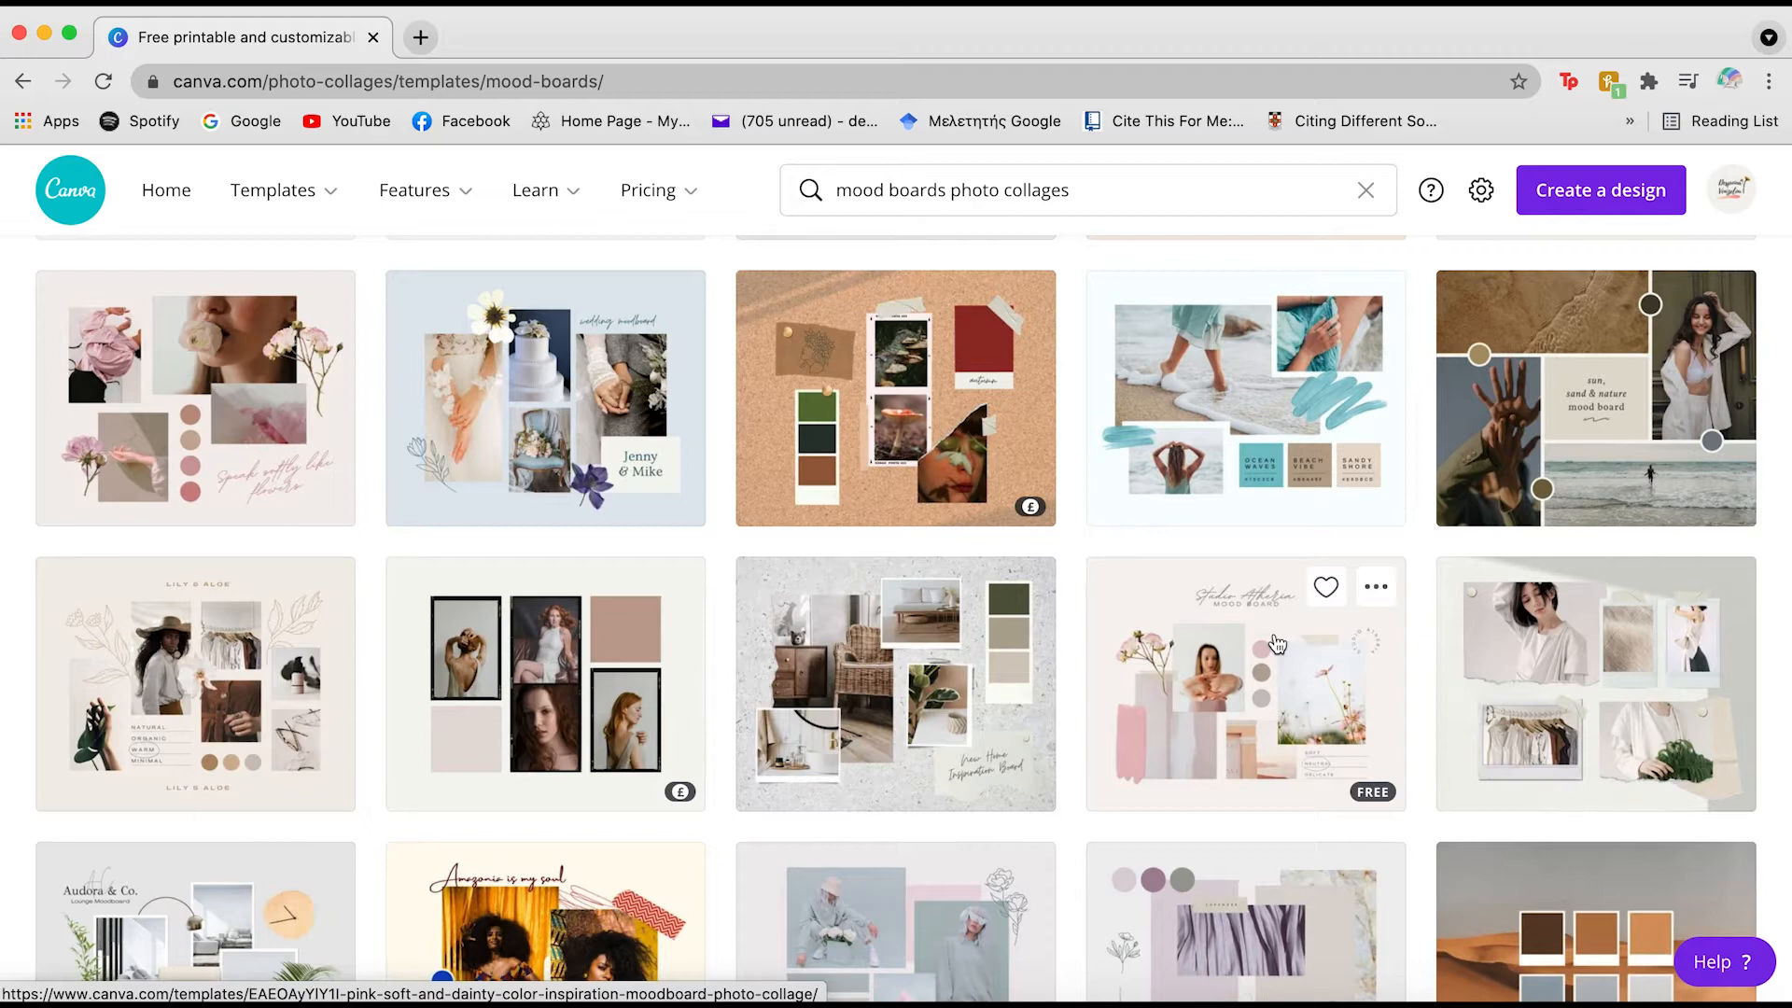
scroll(1275, 644, down, 3)
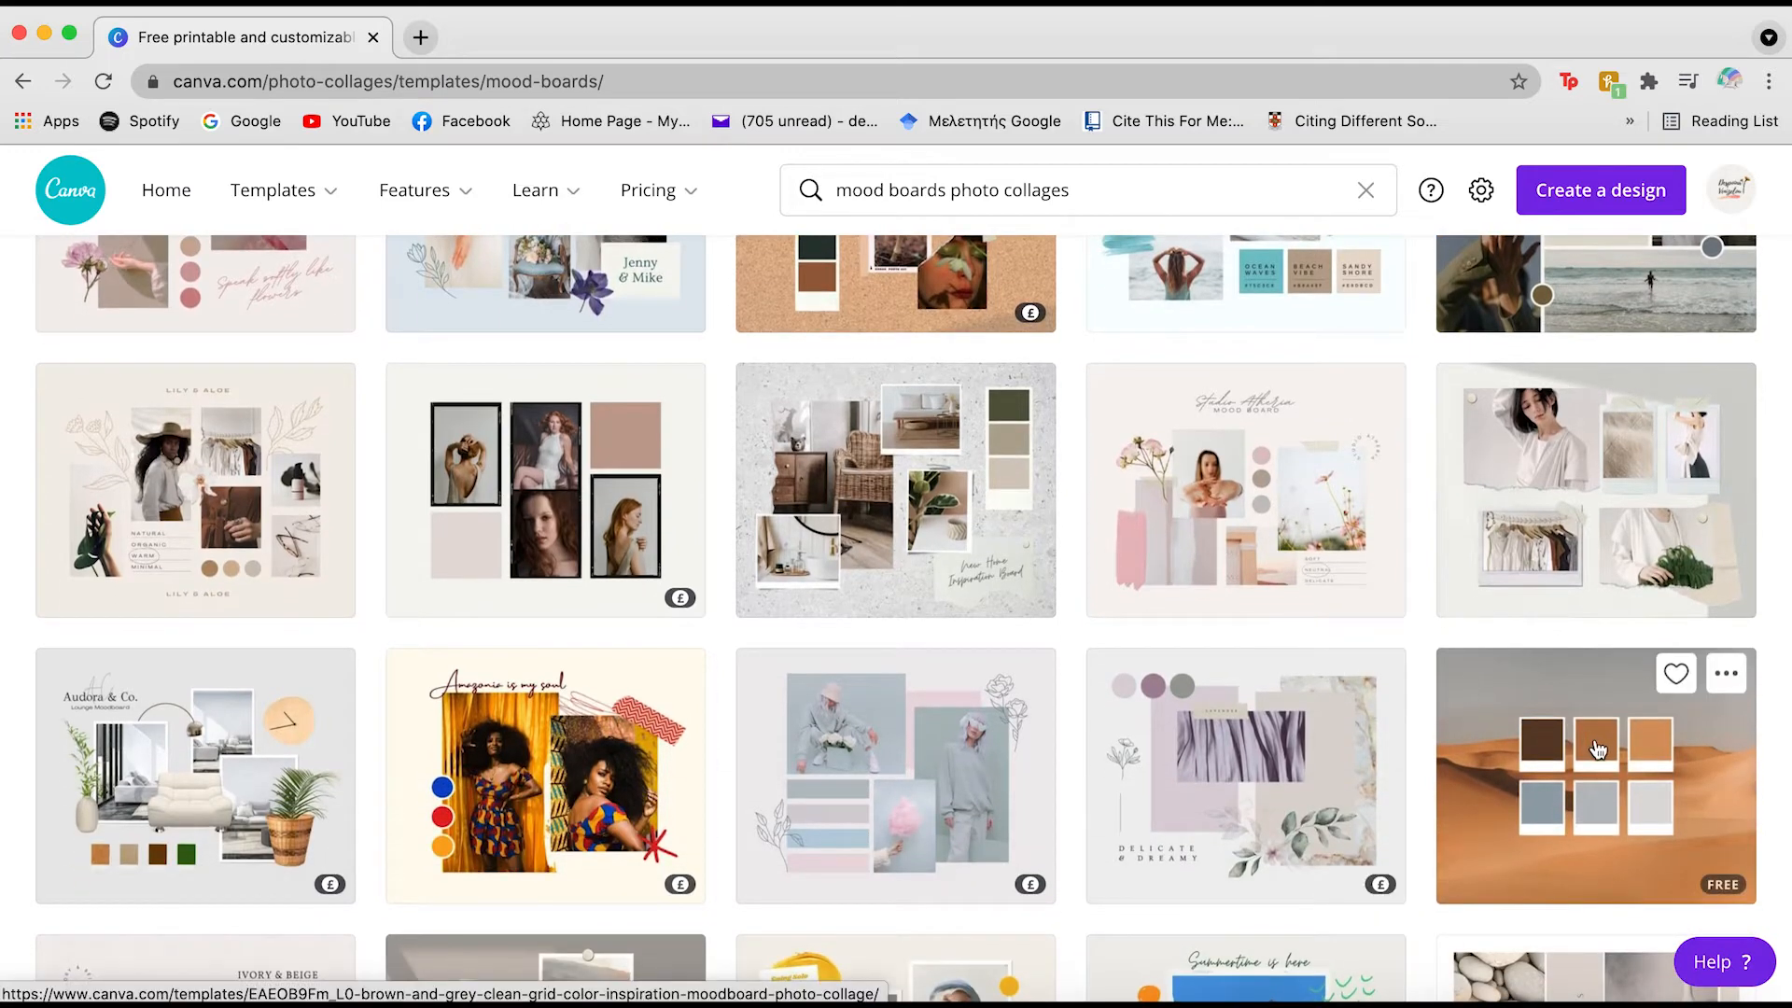
scroll(1468, 611, up, 1)
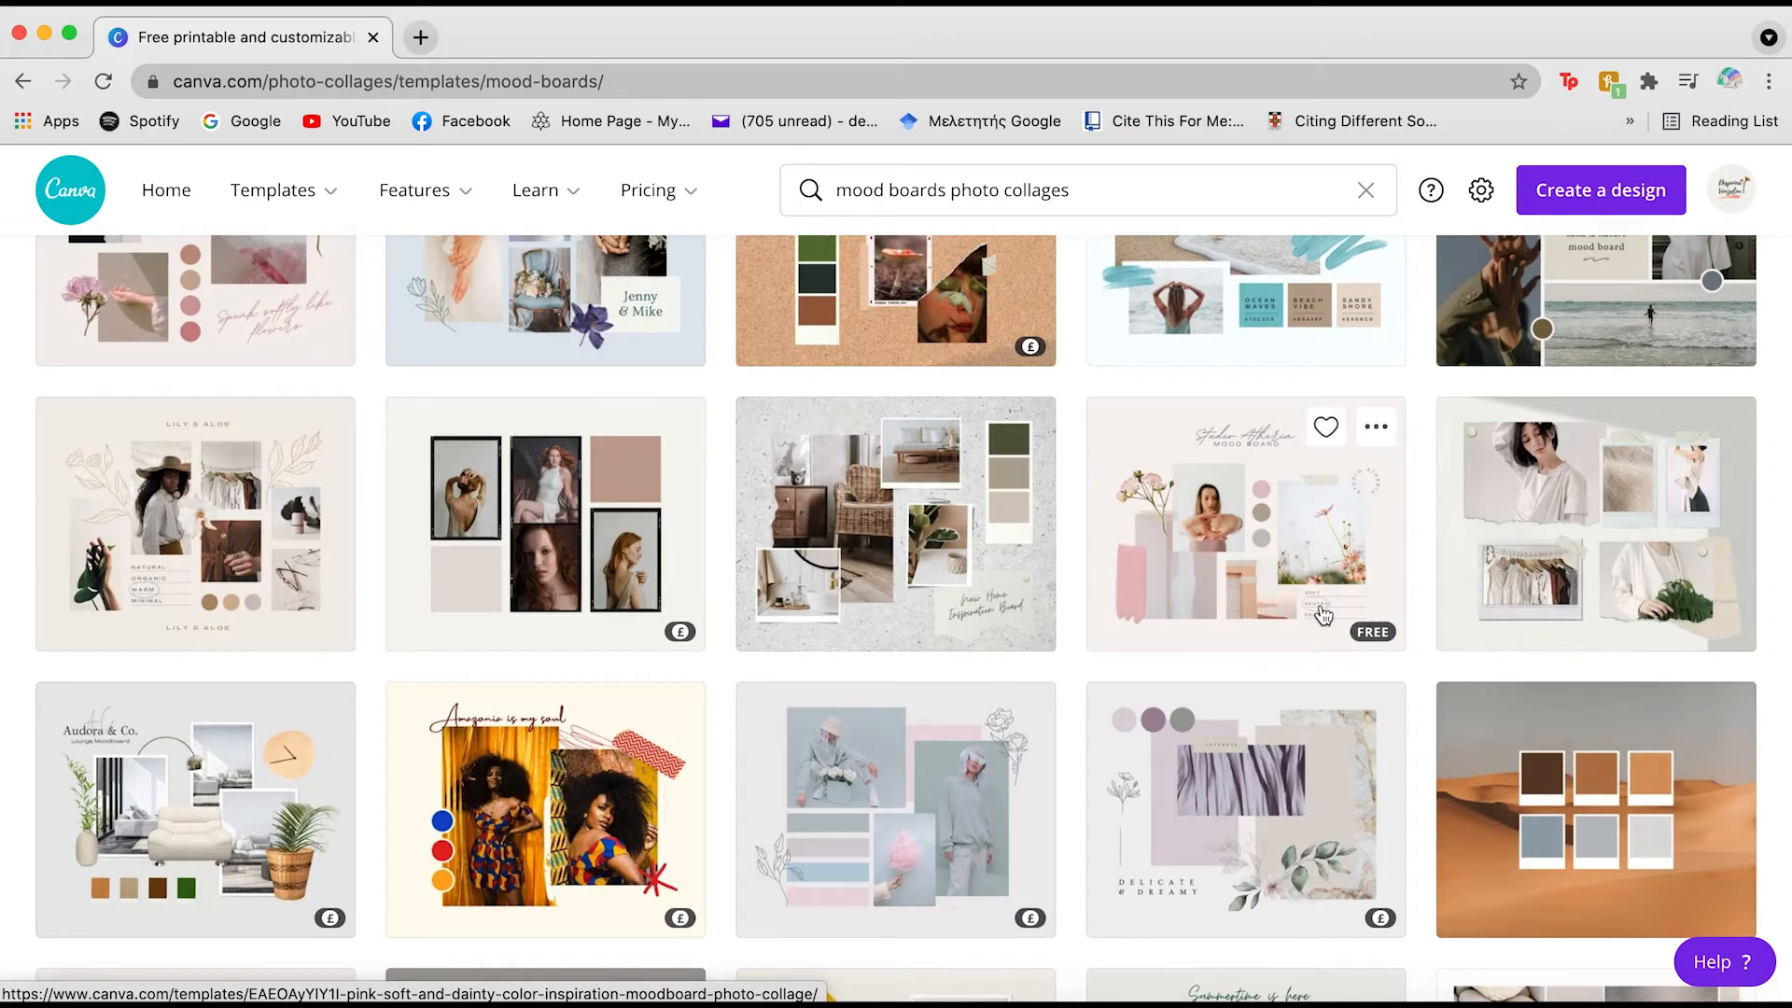
scroll(1323, 614, up, 11)
scroll(1323, 612, down, 9)
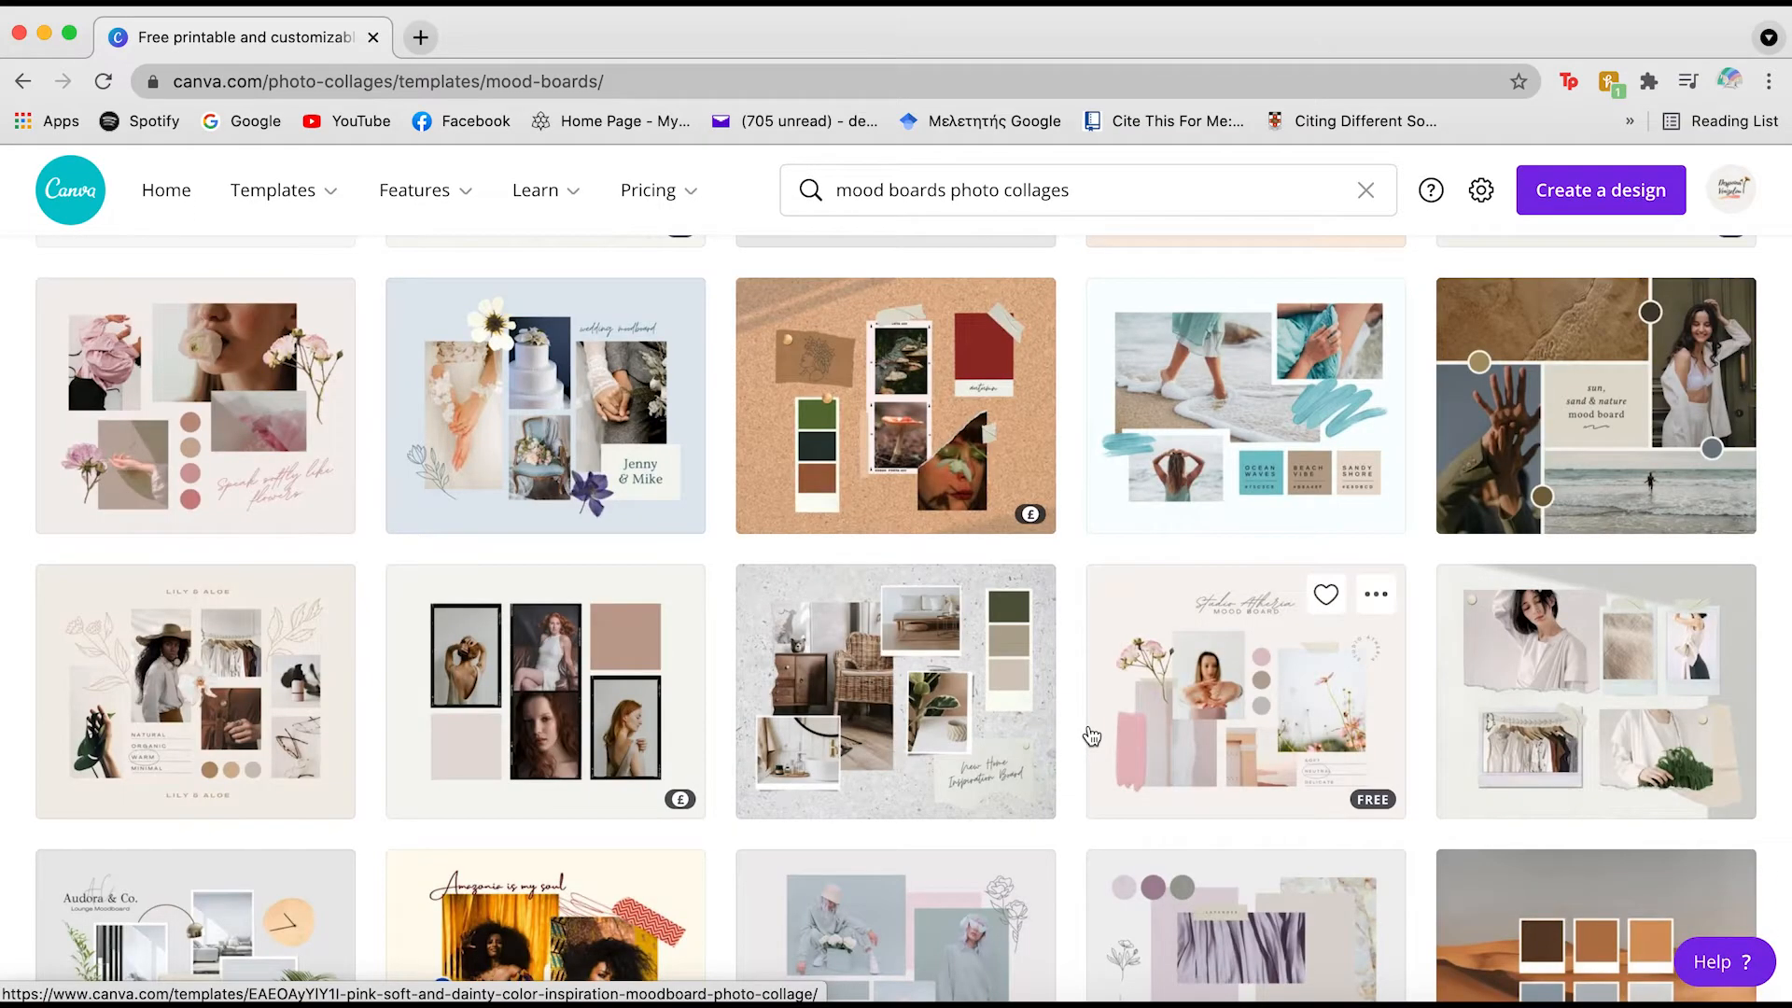
scroll(1092, 737, down, 3)
scroll(1092, 737, up, 2)
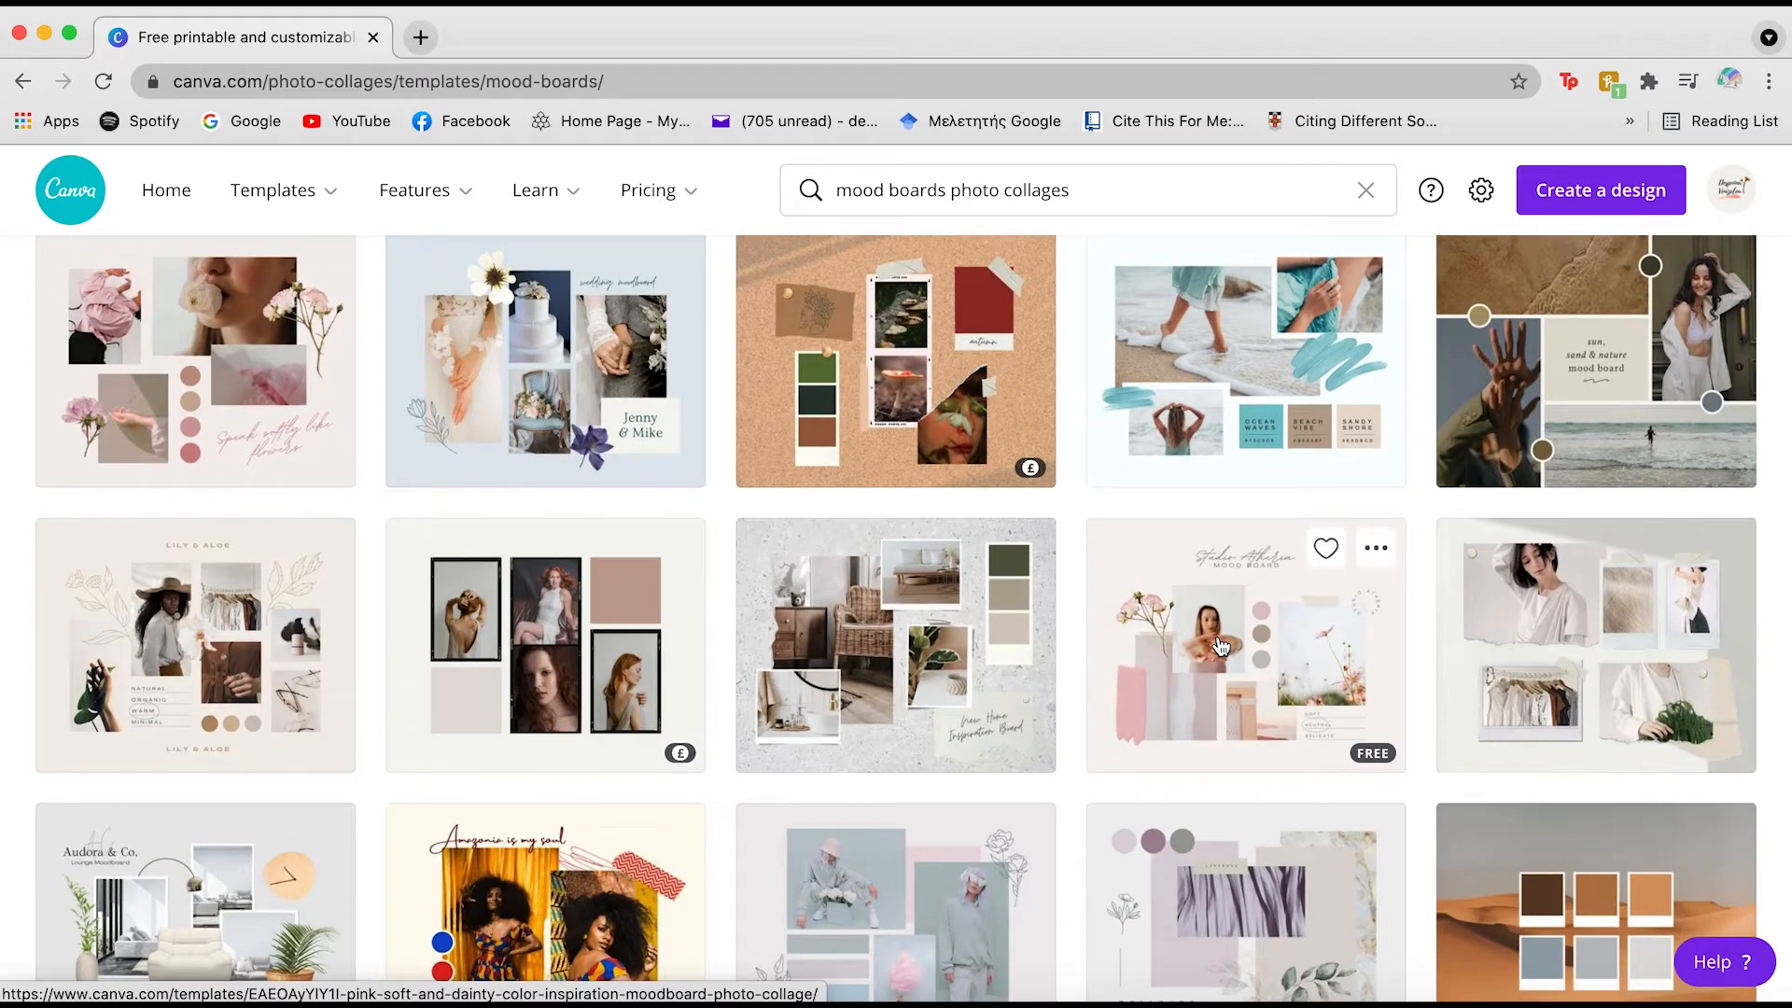
click(1219, 645)
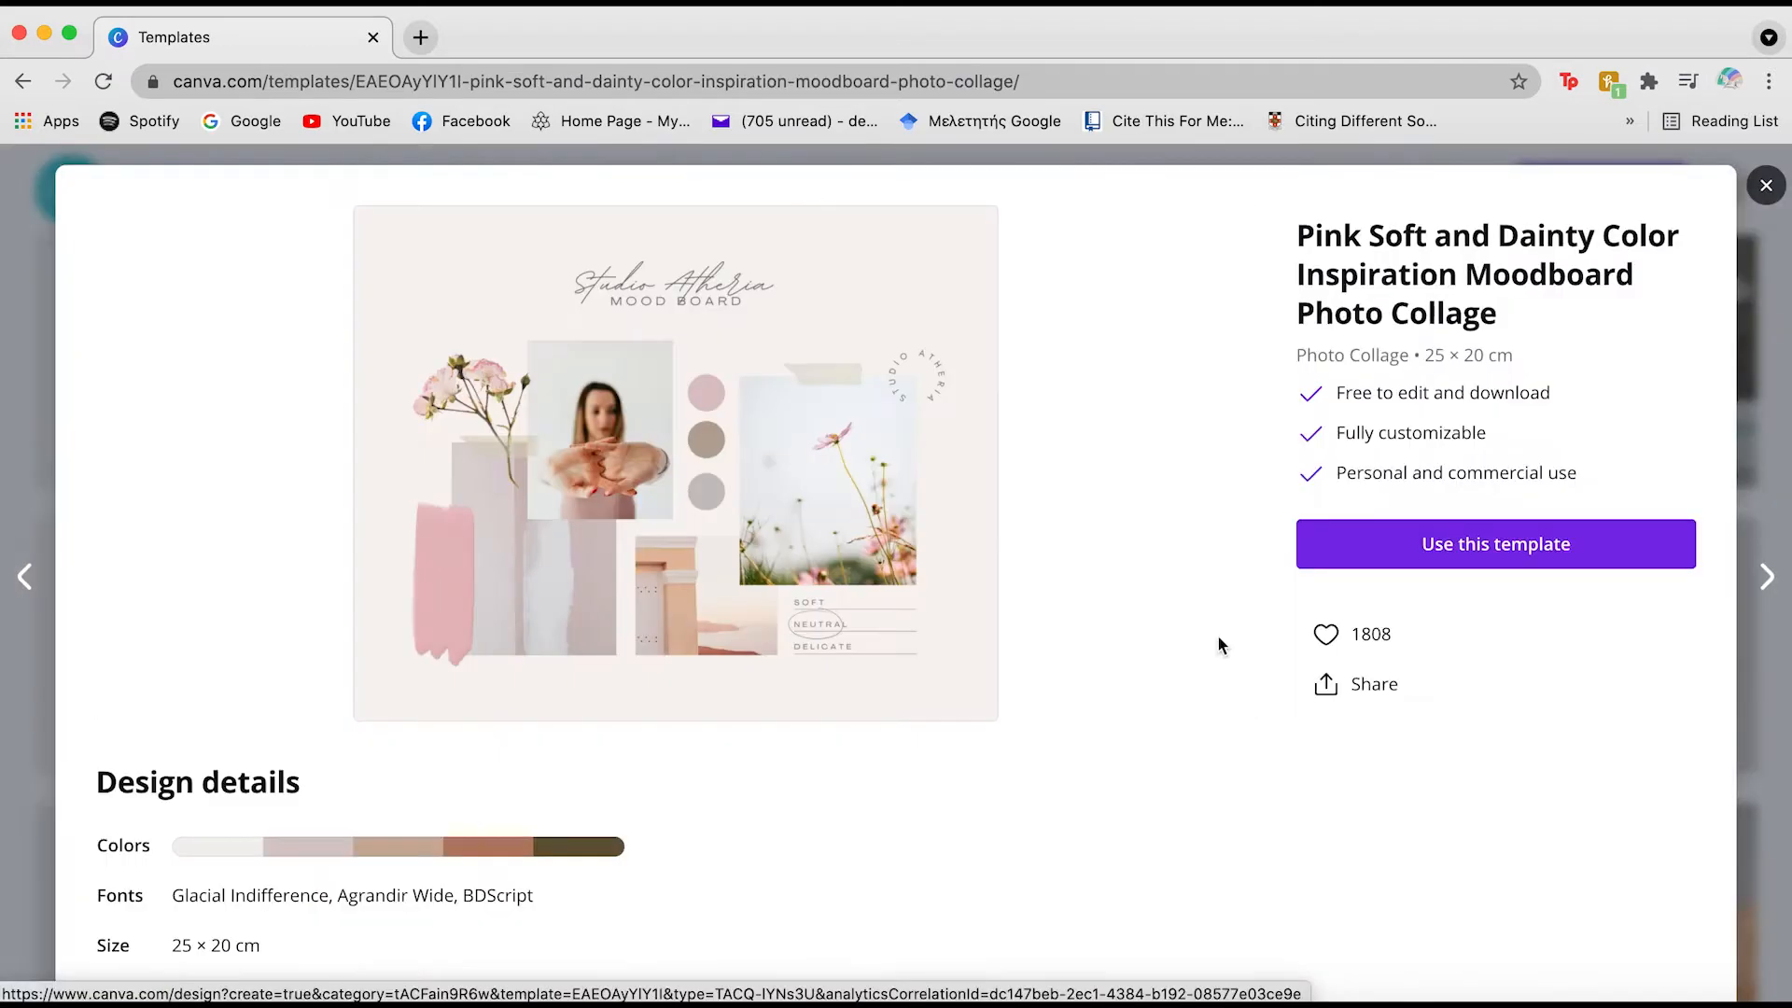
Create a new editable design from the Pink Soft and Dainty mood board template
click(1345, 534)
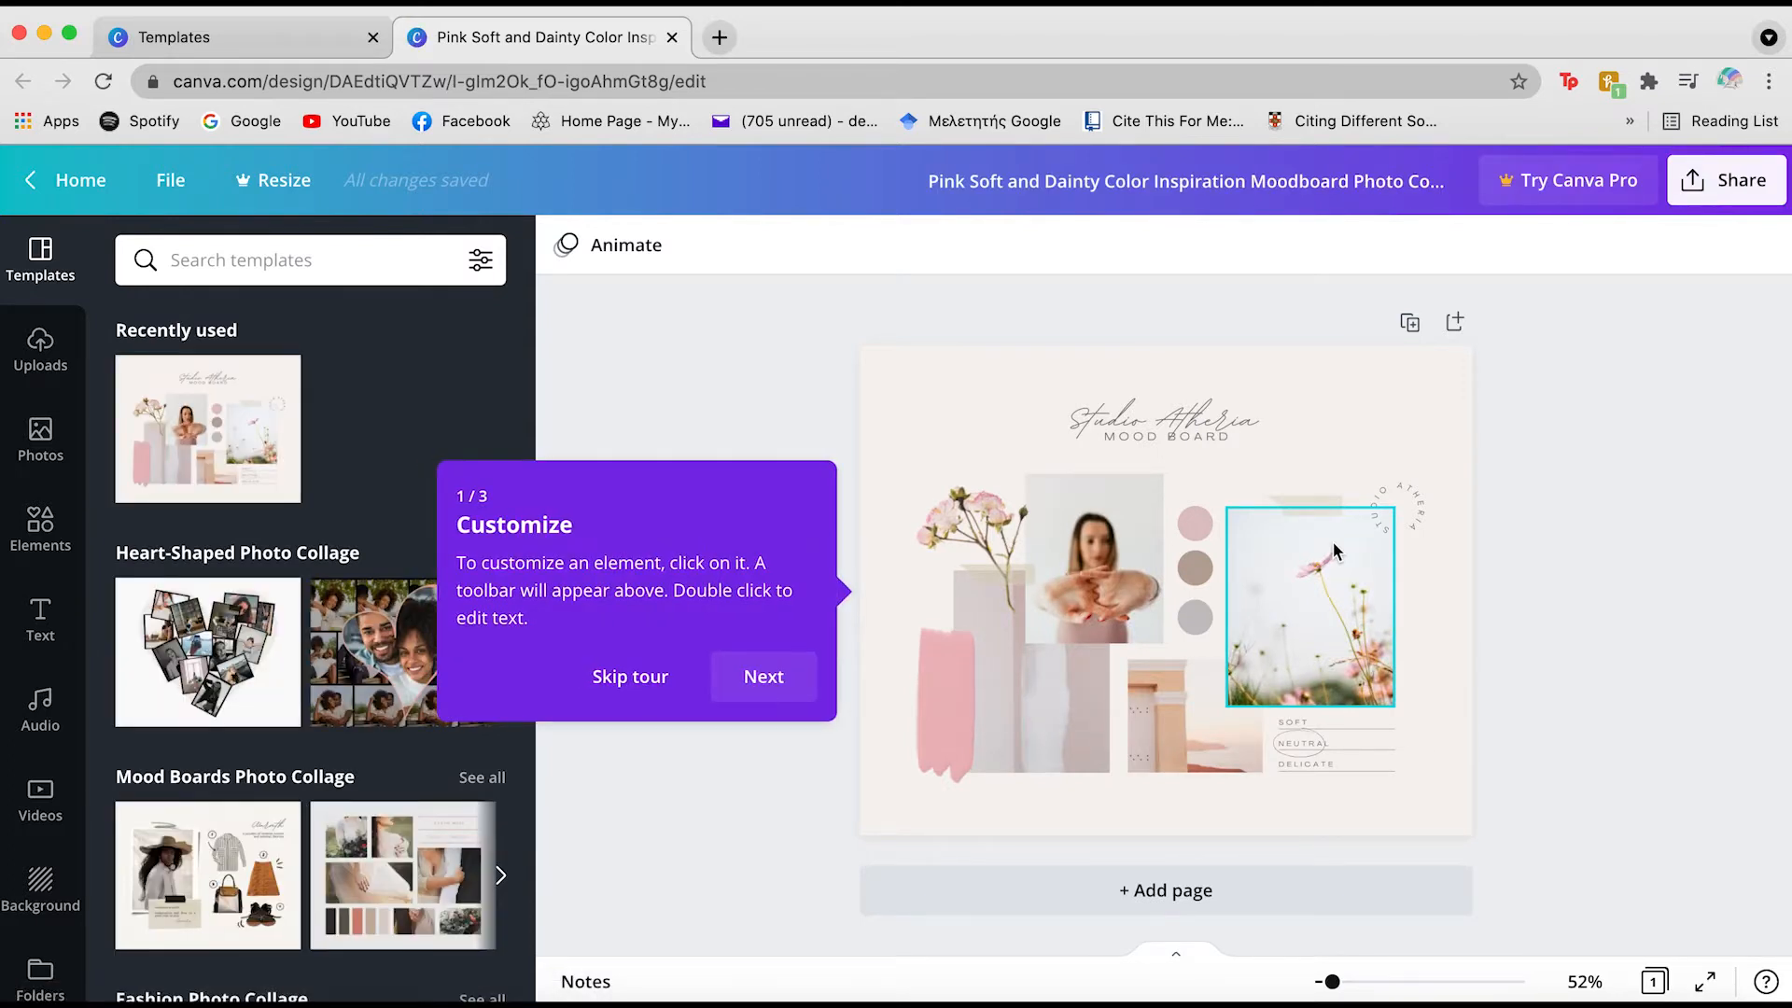
Step through and dismiss the three-step editor tour
click(754, 678)
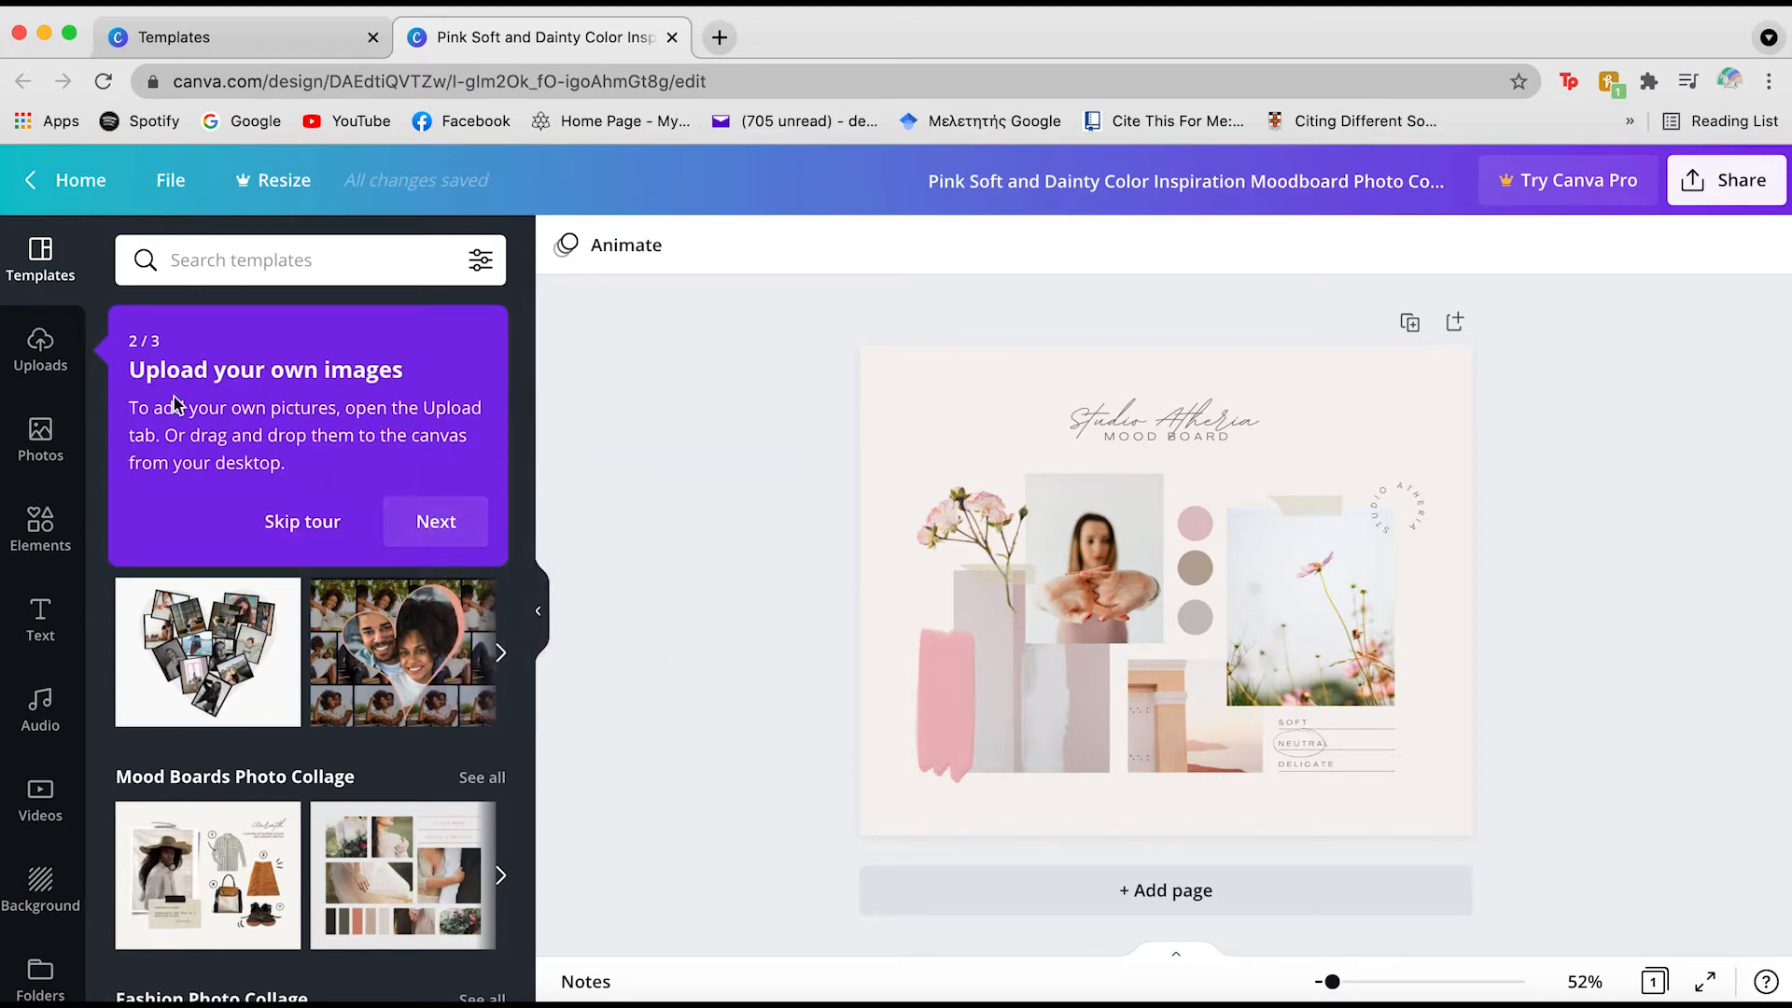
click(401, 522)
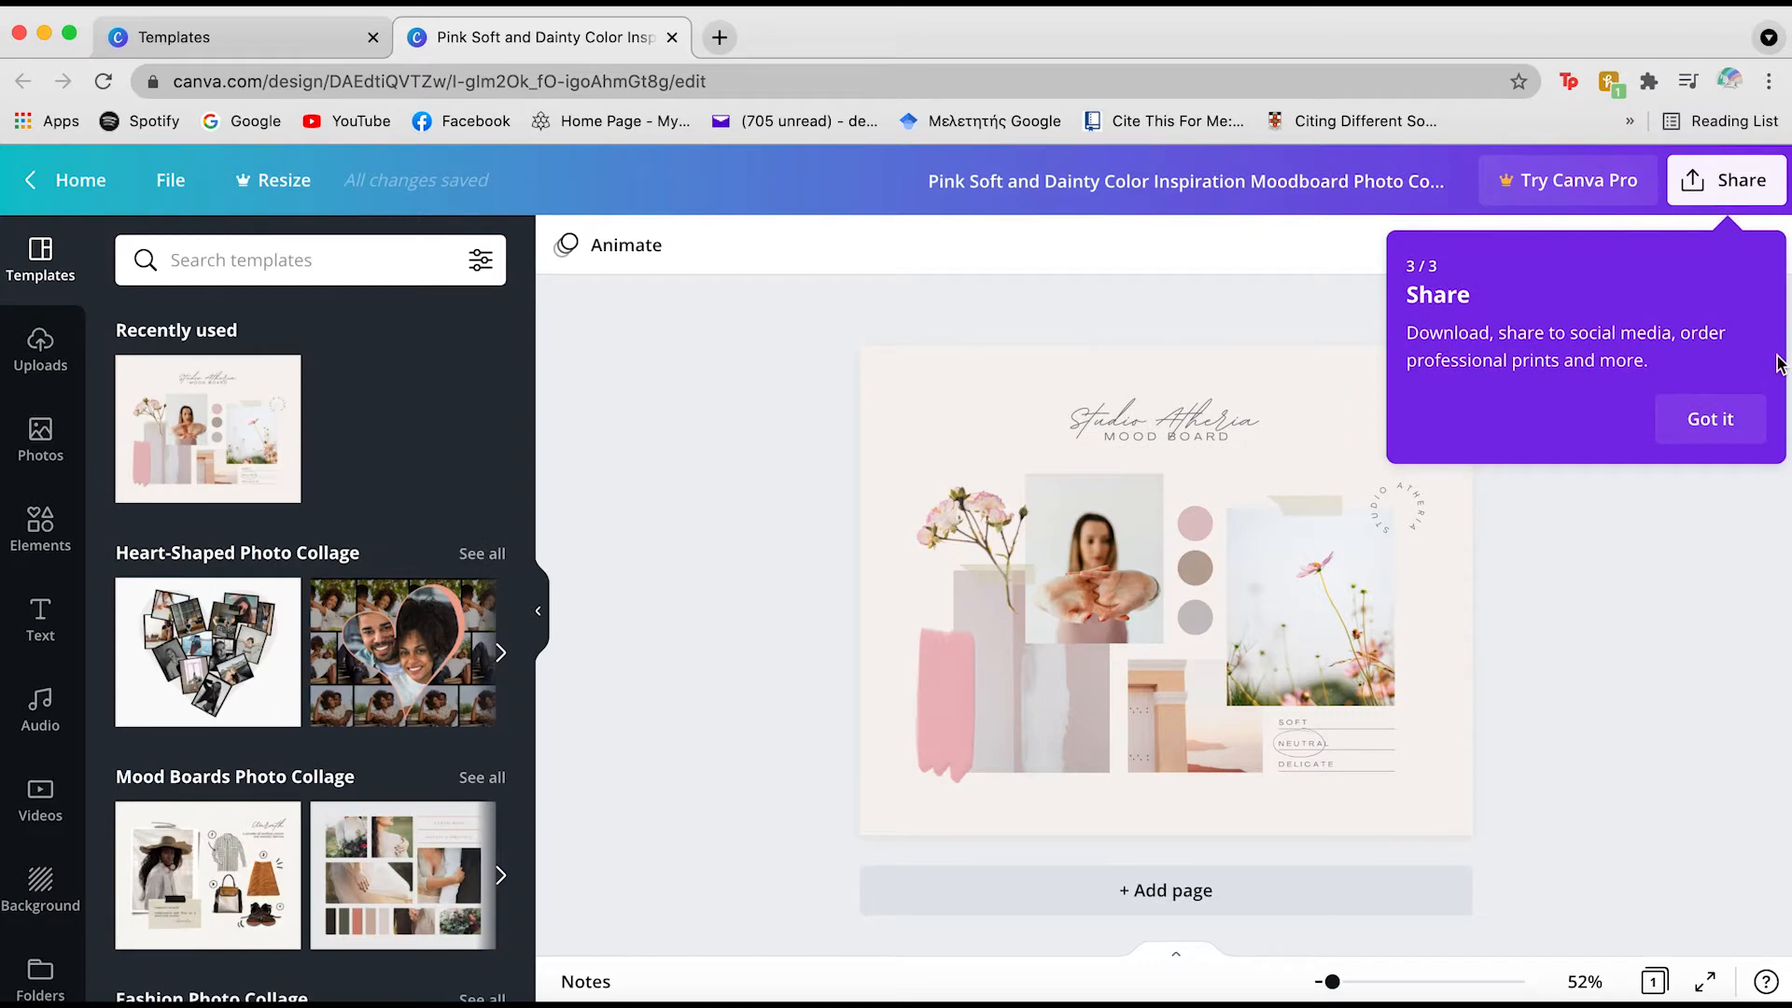
click(1722, 418)
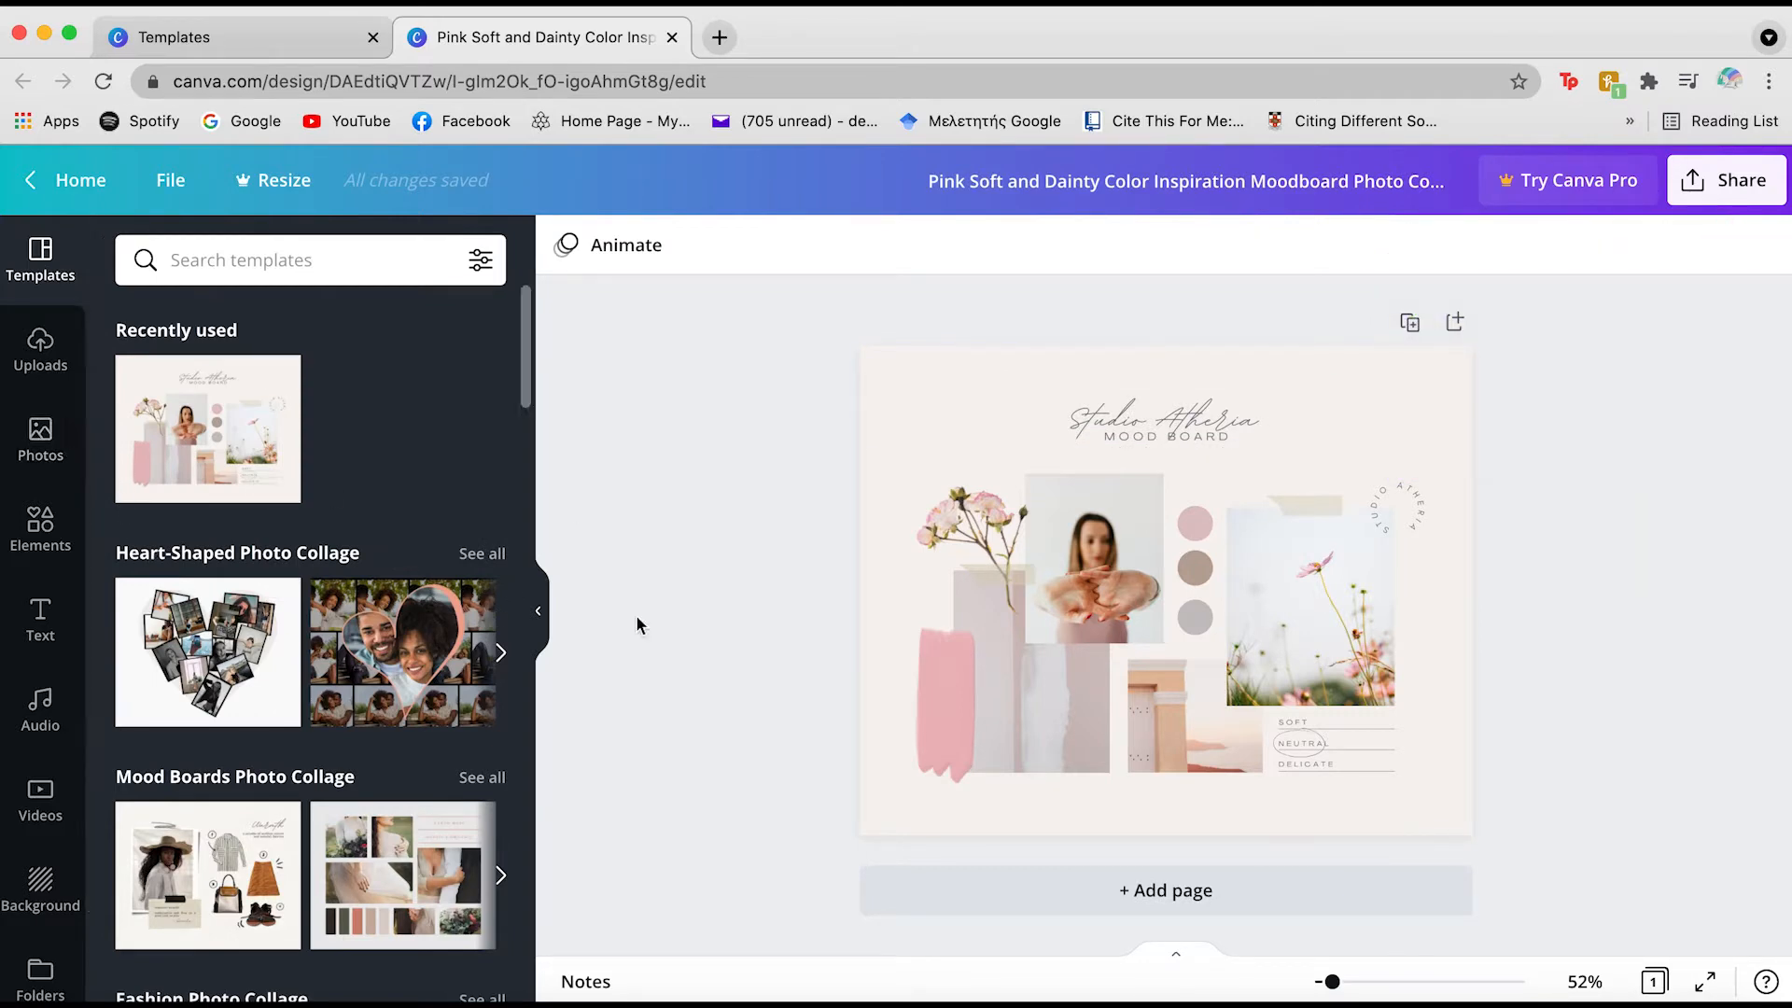
click(40, 345)
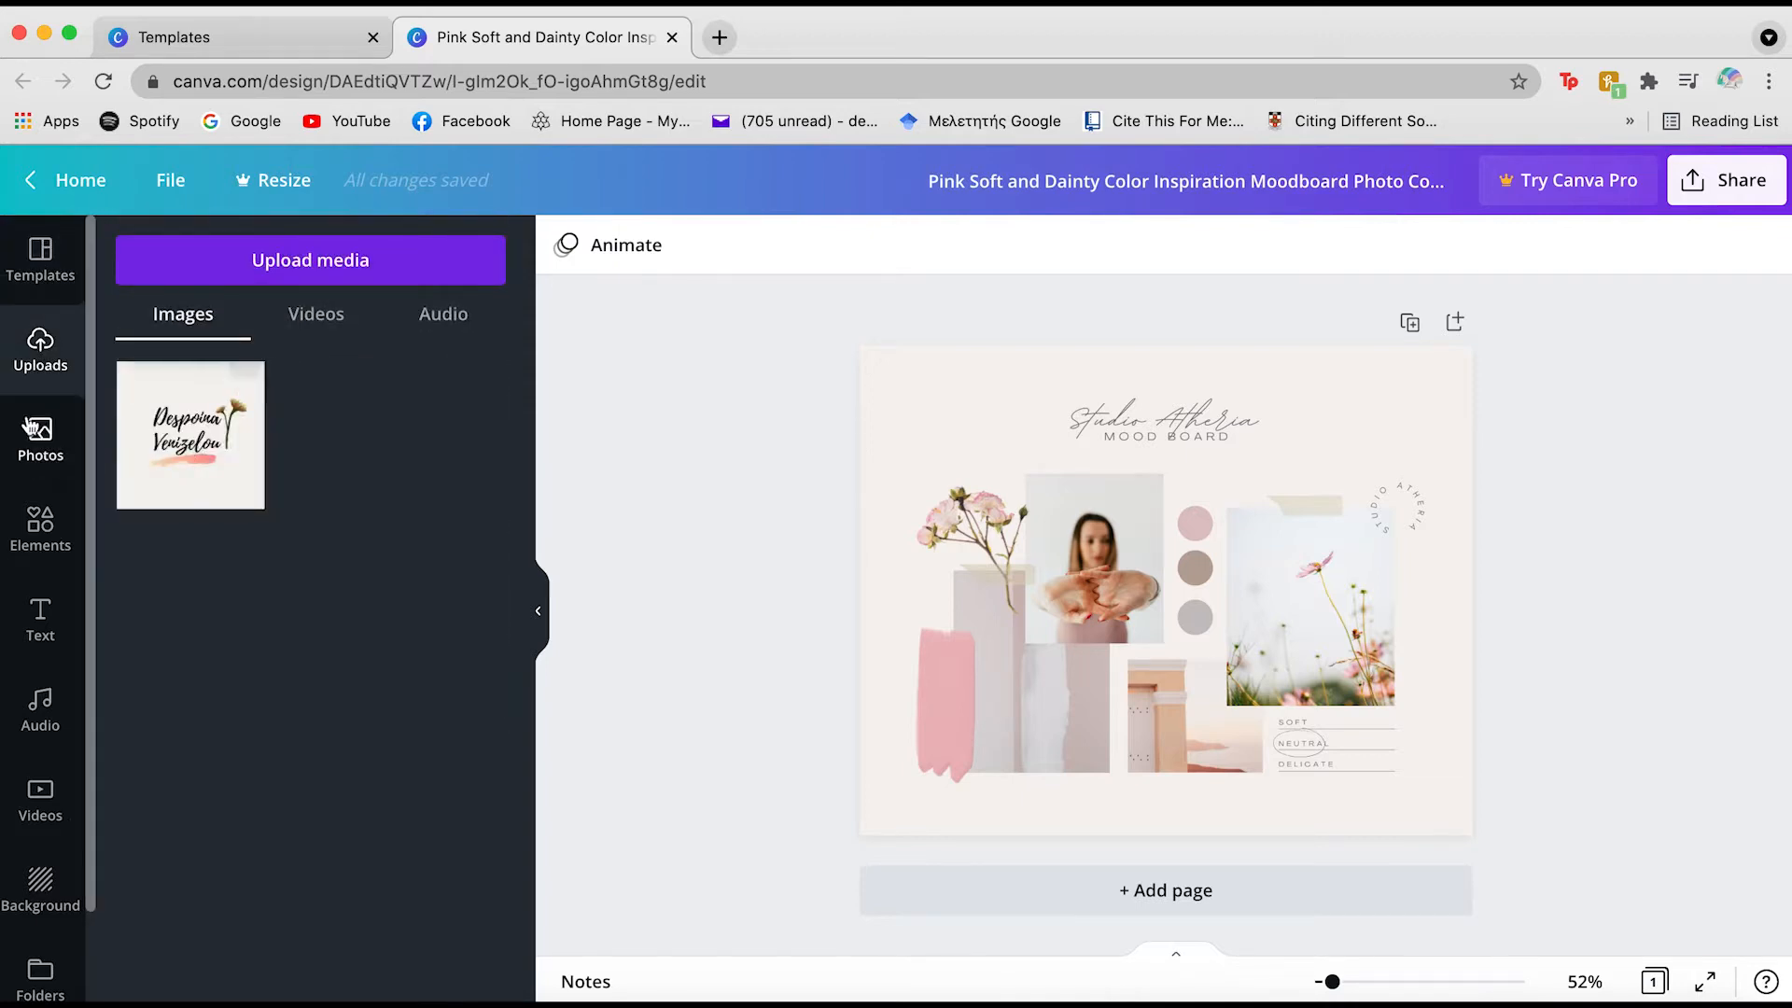
Show the page Background options, close the colour choices, and select the tilted flower photo
click(43, 432)
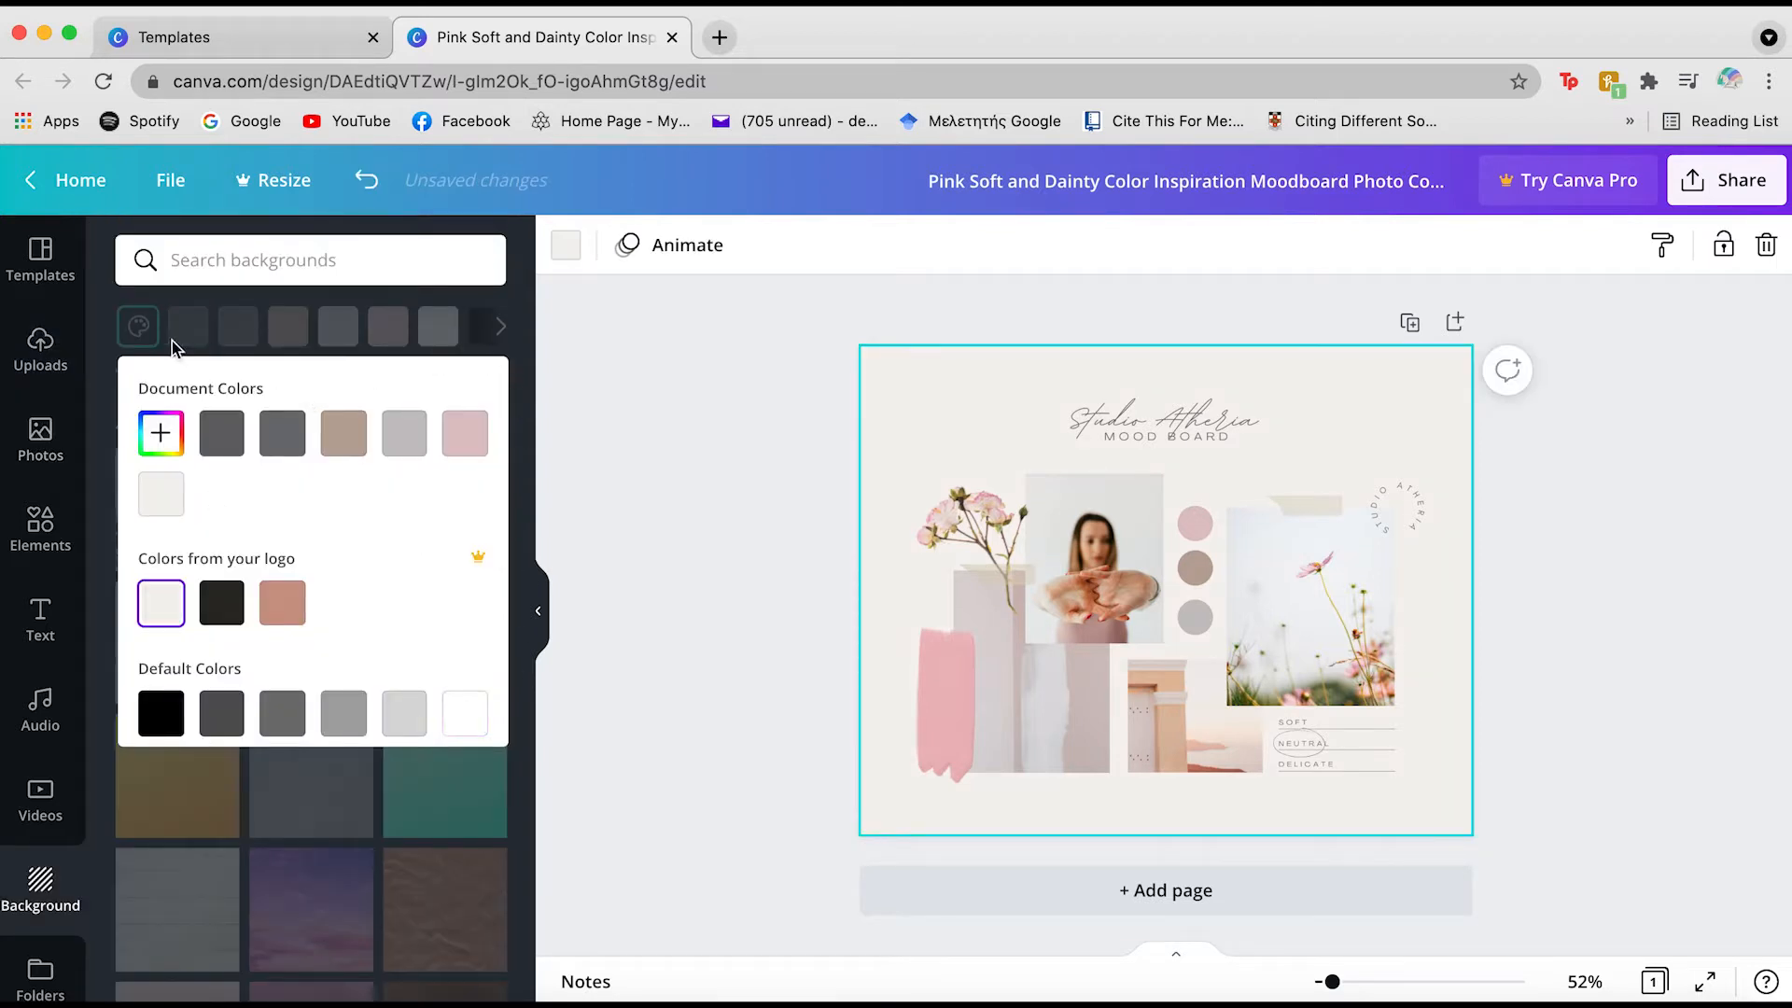
click(123, 291)
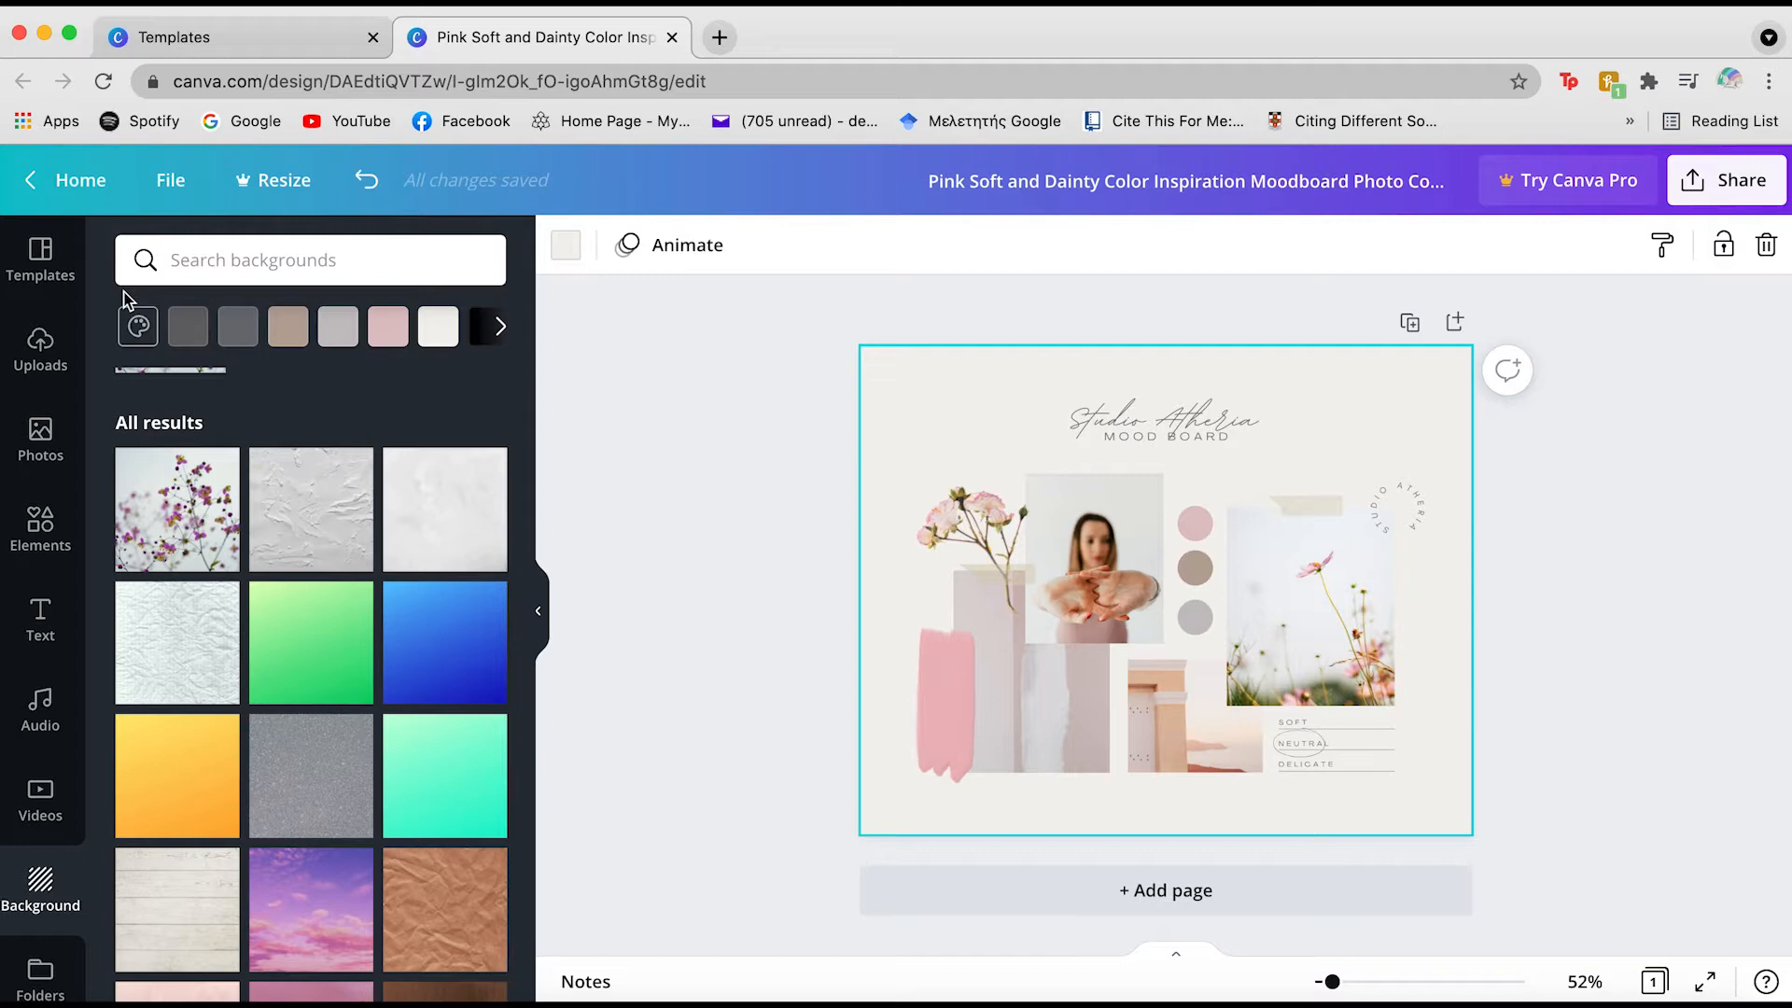
click(970, 562)
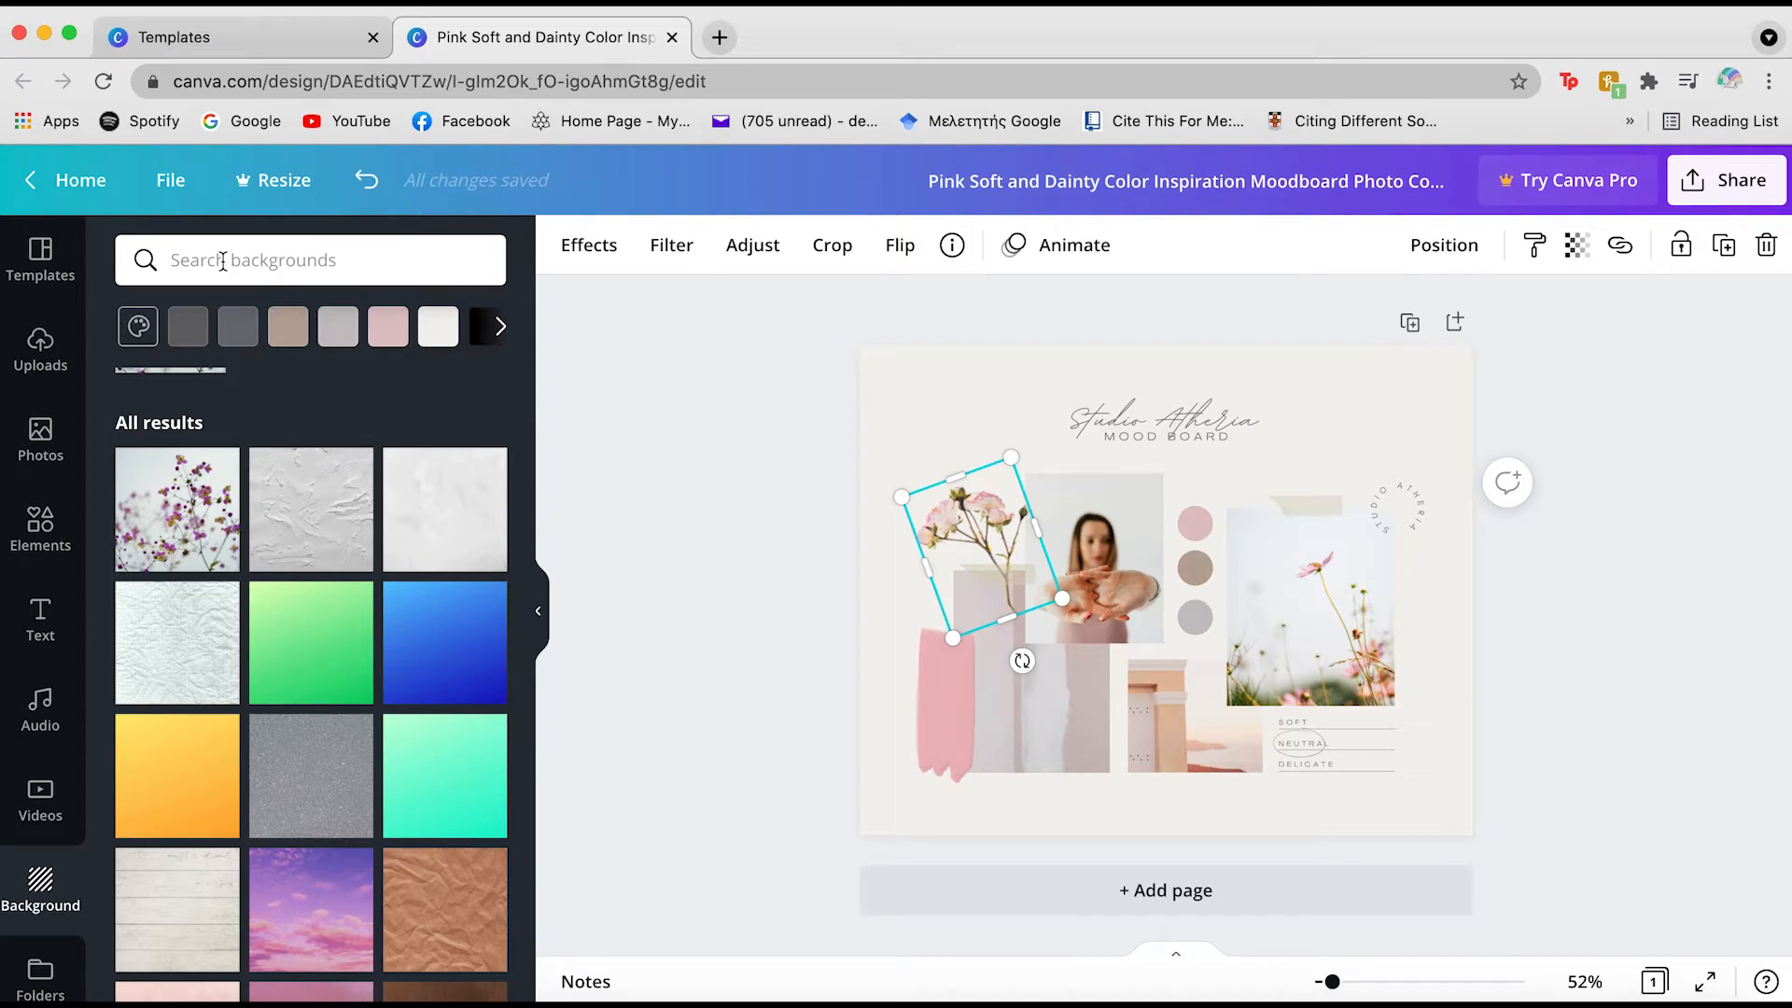
Browse the Photogenic and Smartmockups effects for the tilted flower photo
click(583, 246)
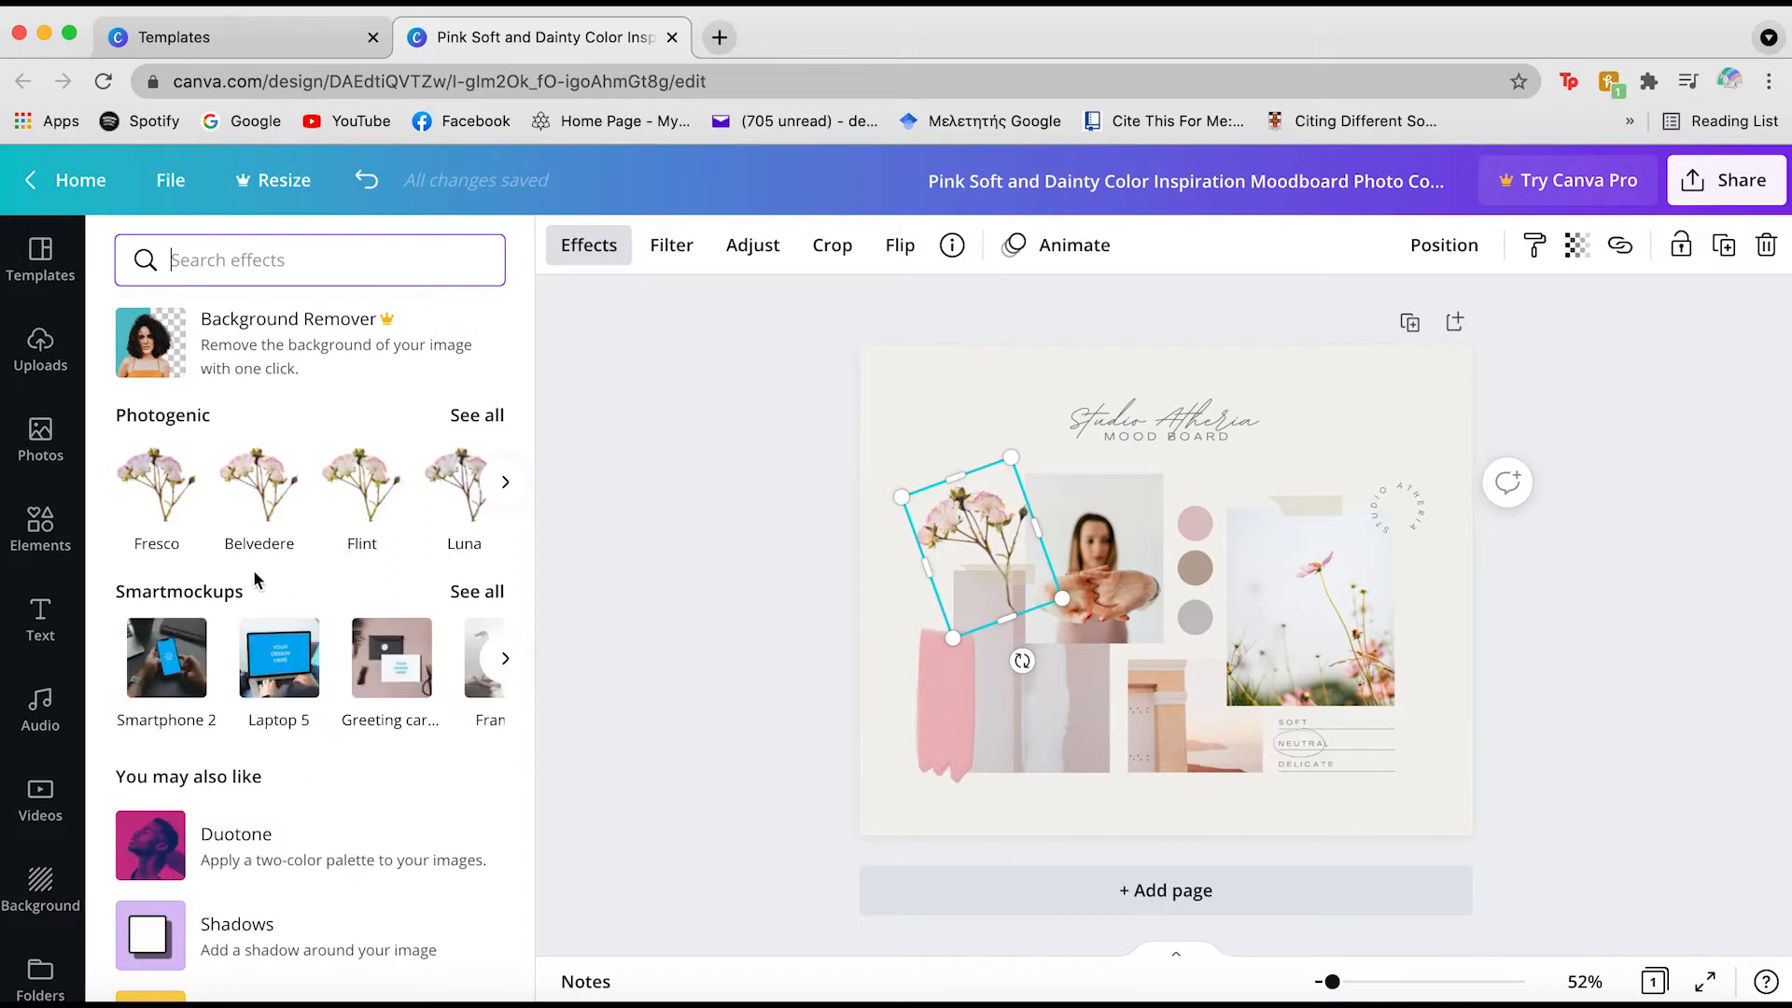
click(507, 482)
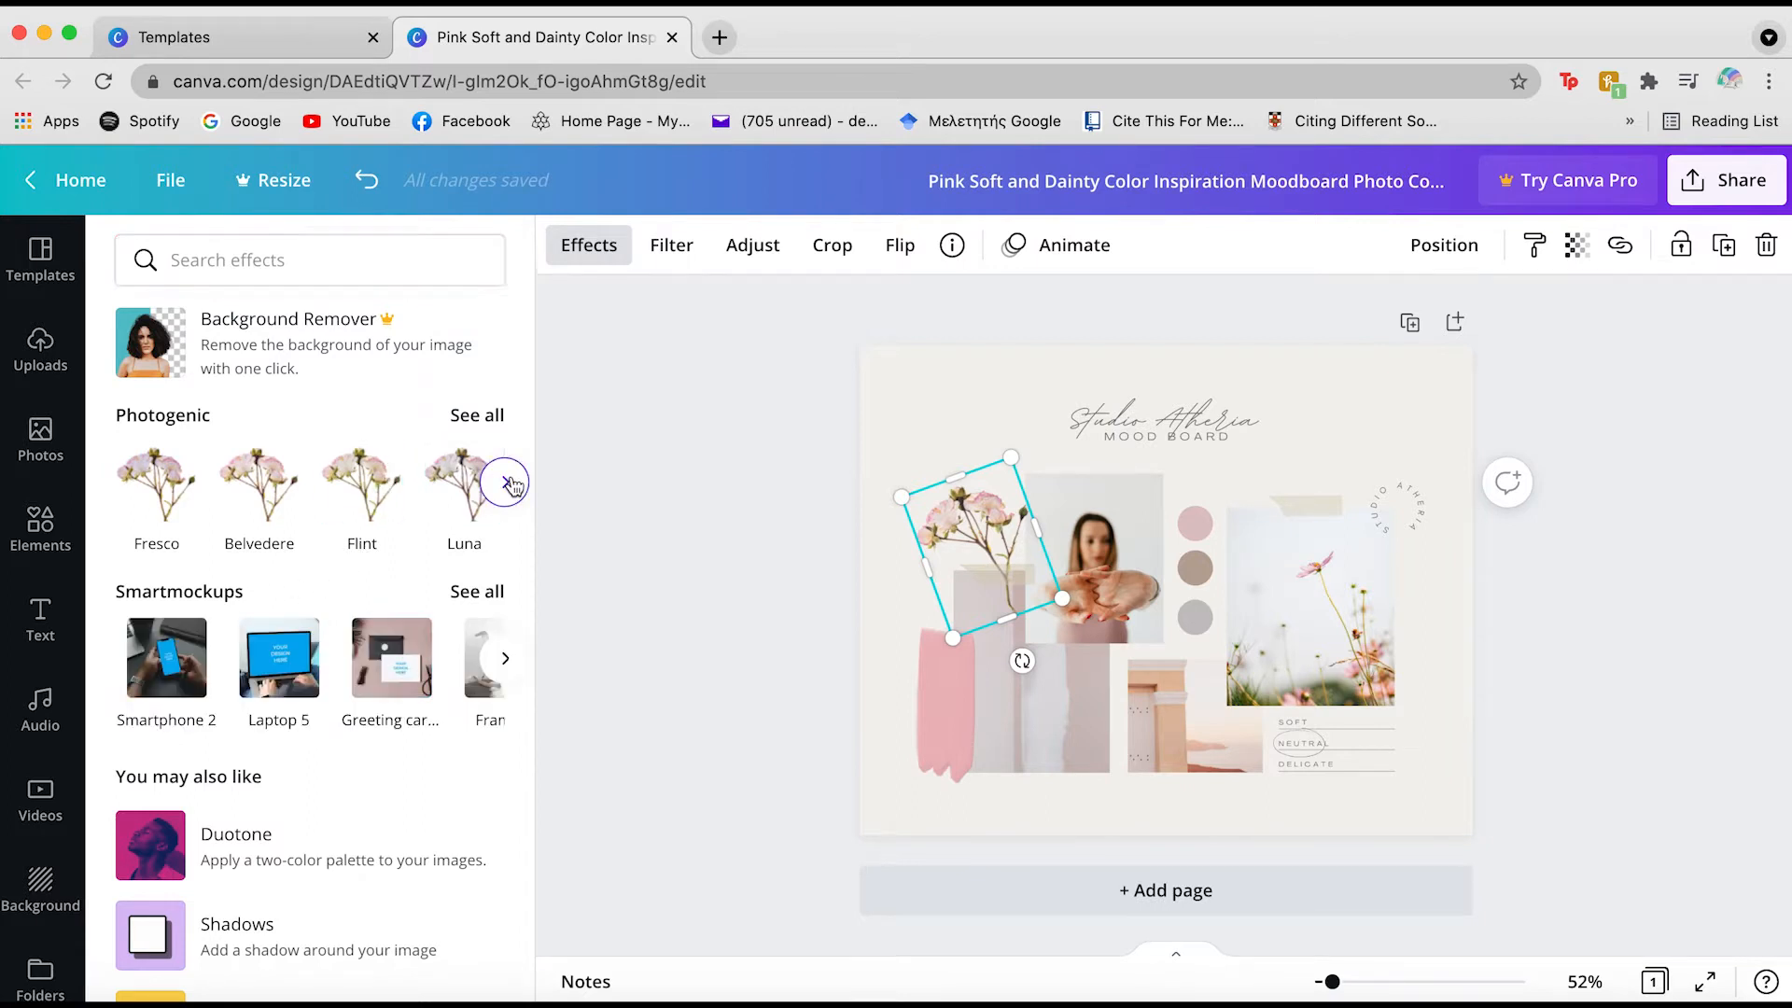
click(507, 483)
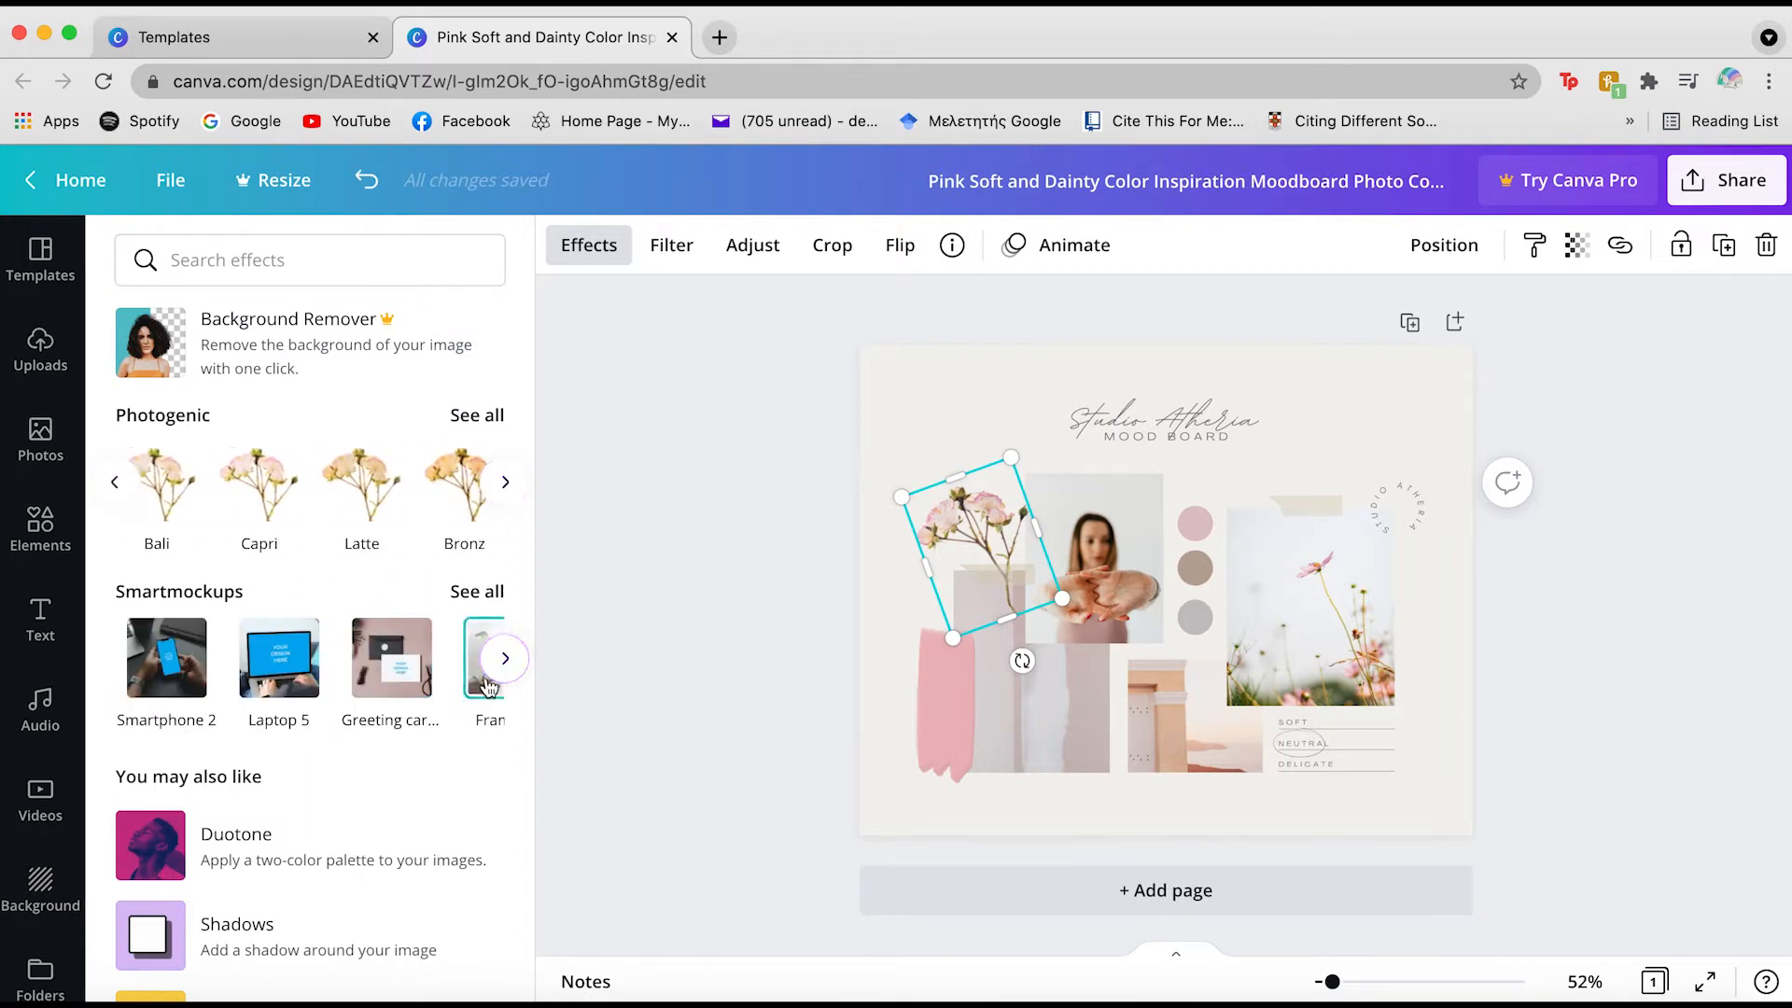
click(501, 659)
click(498, 656)
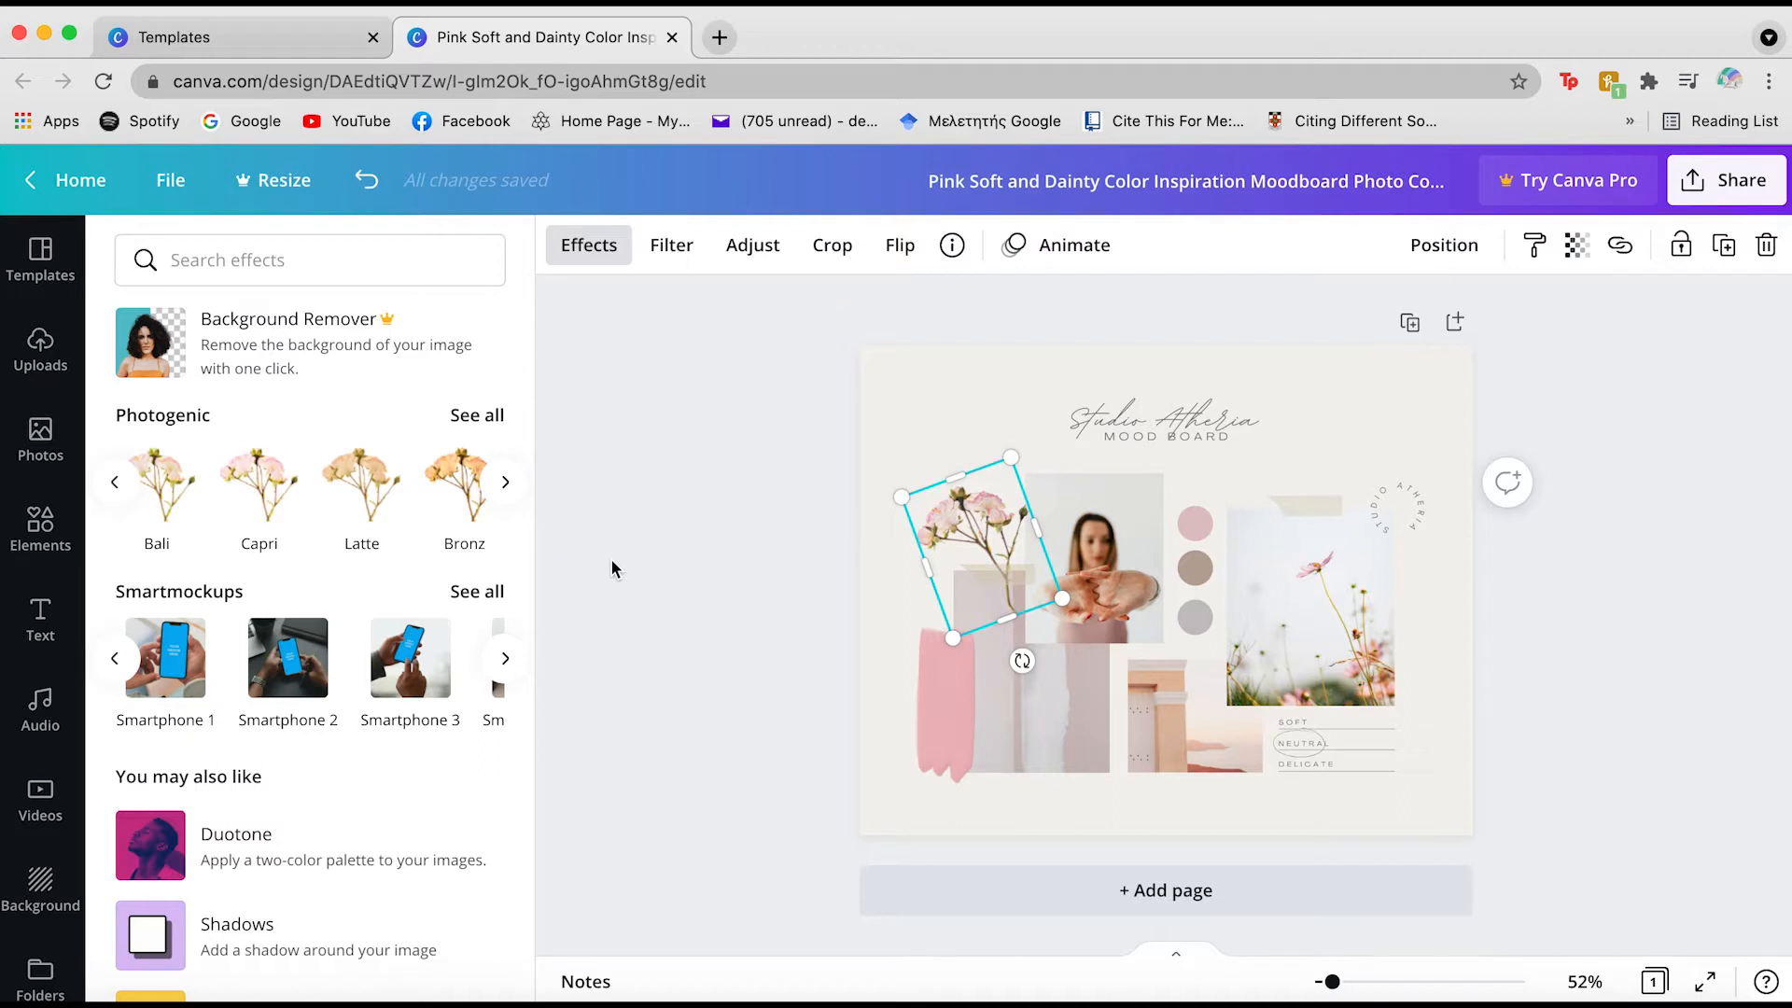
Search Elements for 'flowers', browse the results, then switch to the Photos library
click(19, 551)
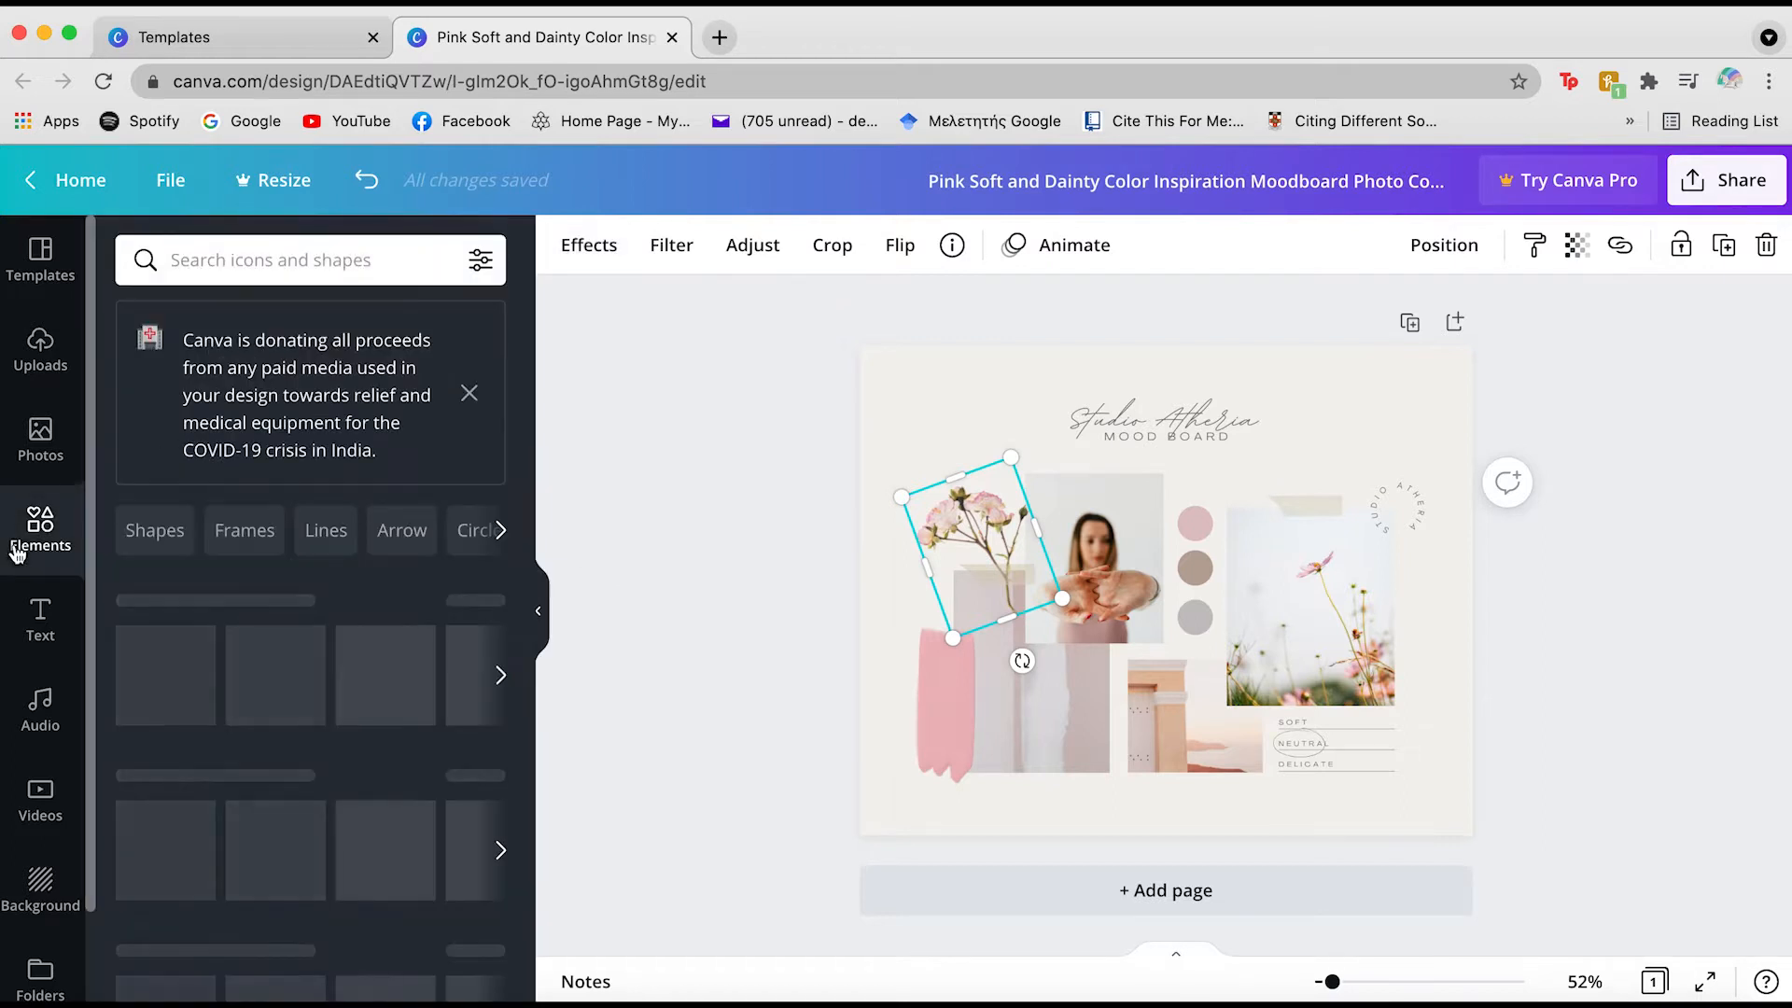
click(258, 264)
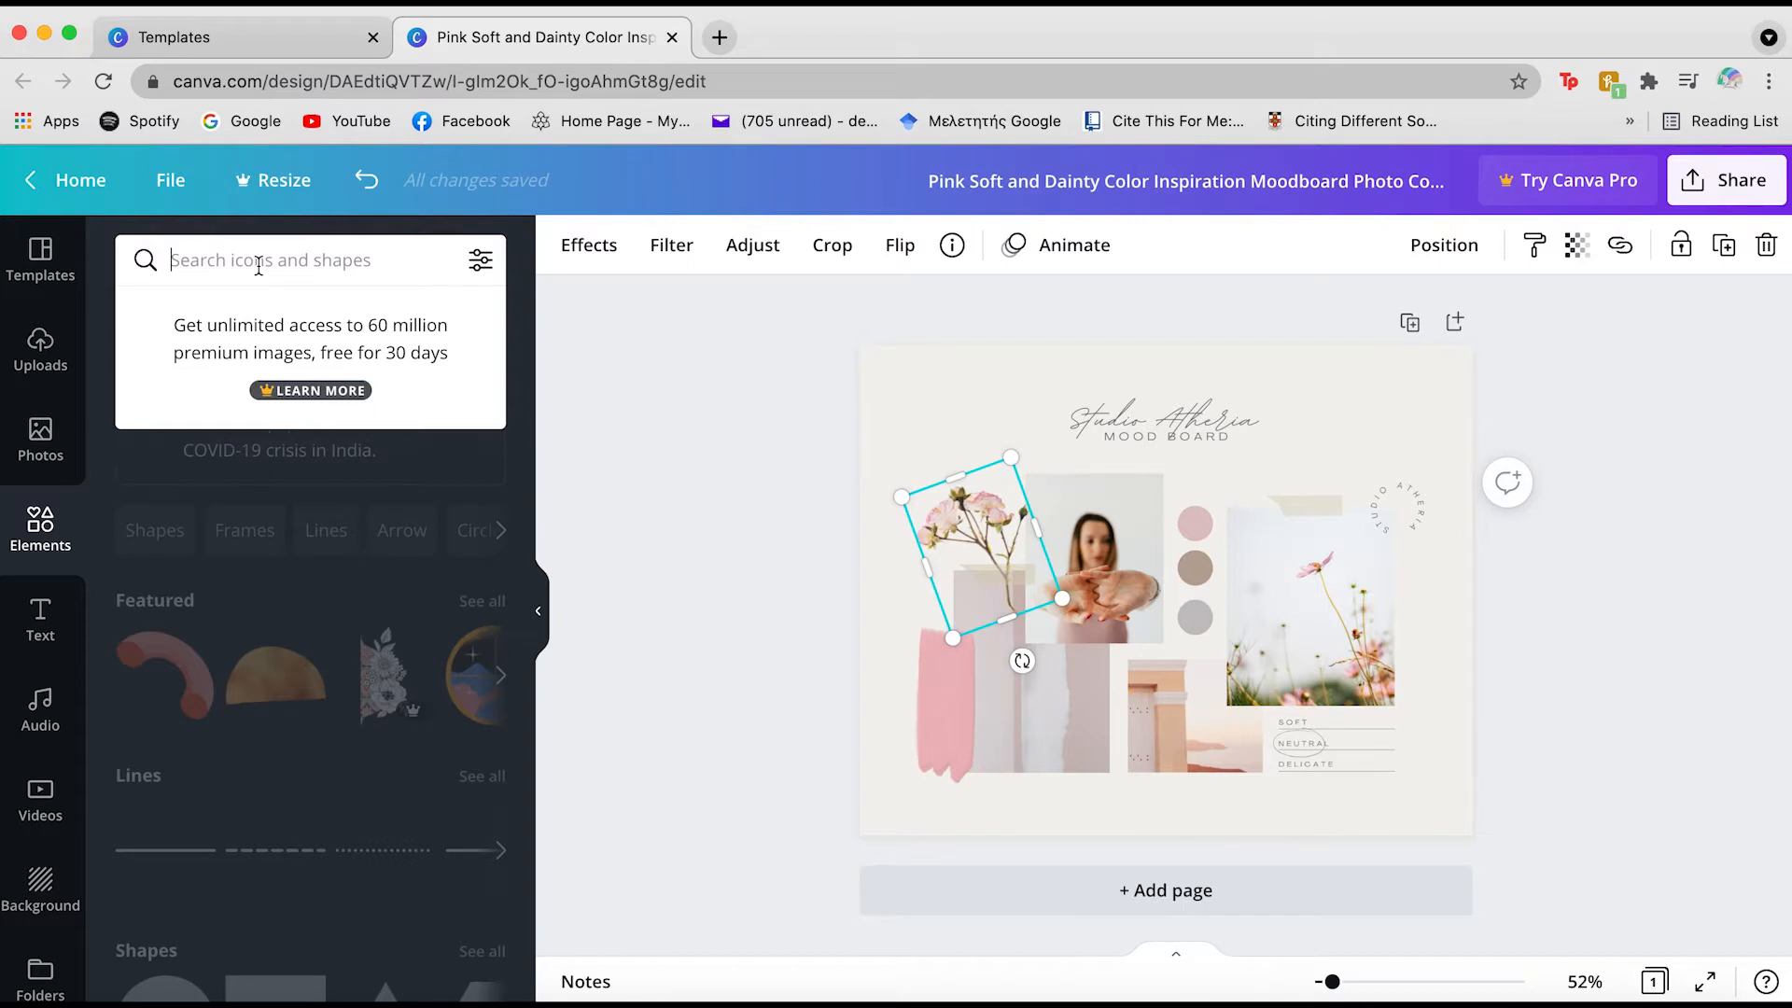
key(BackSpace)
text(flowers)
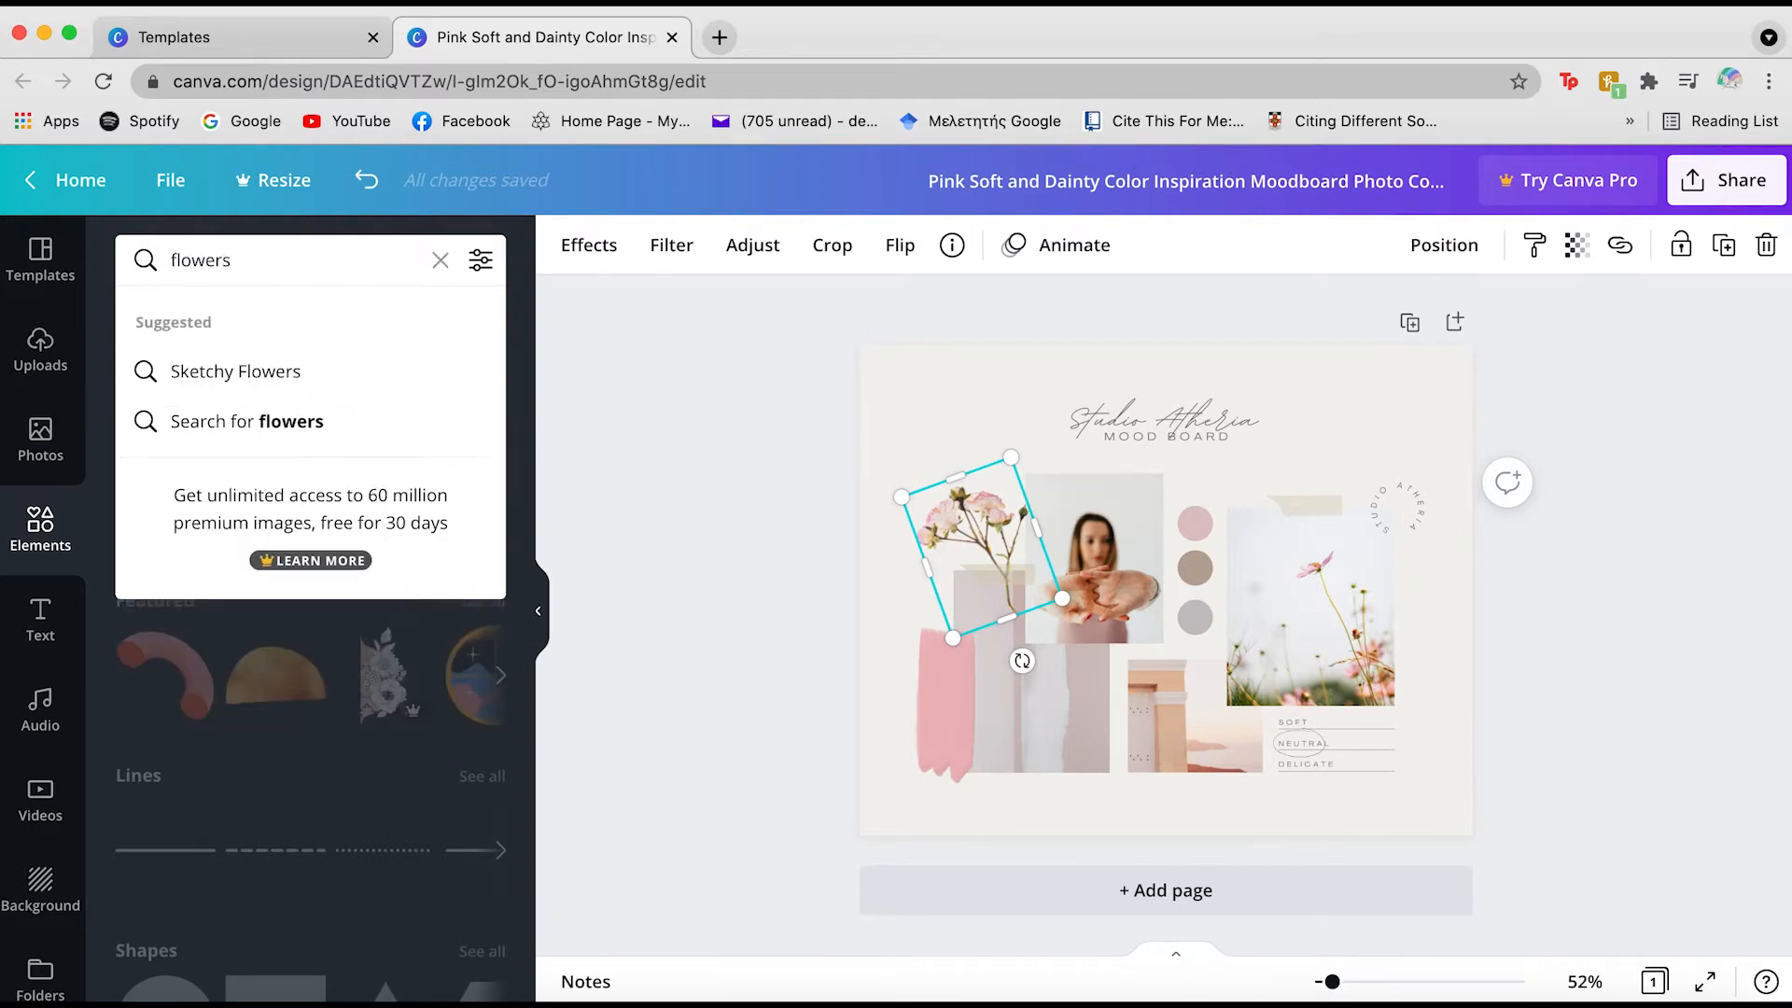
key(Return)
scroll(314, 523, down, 5)
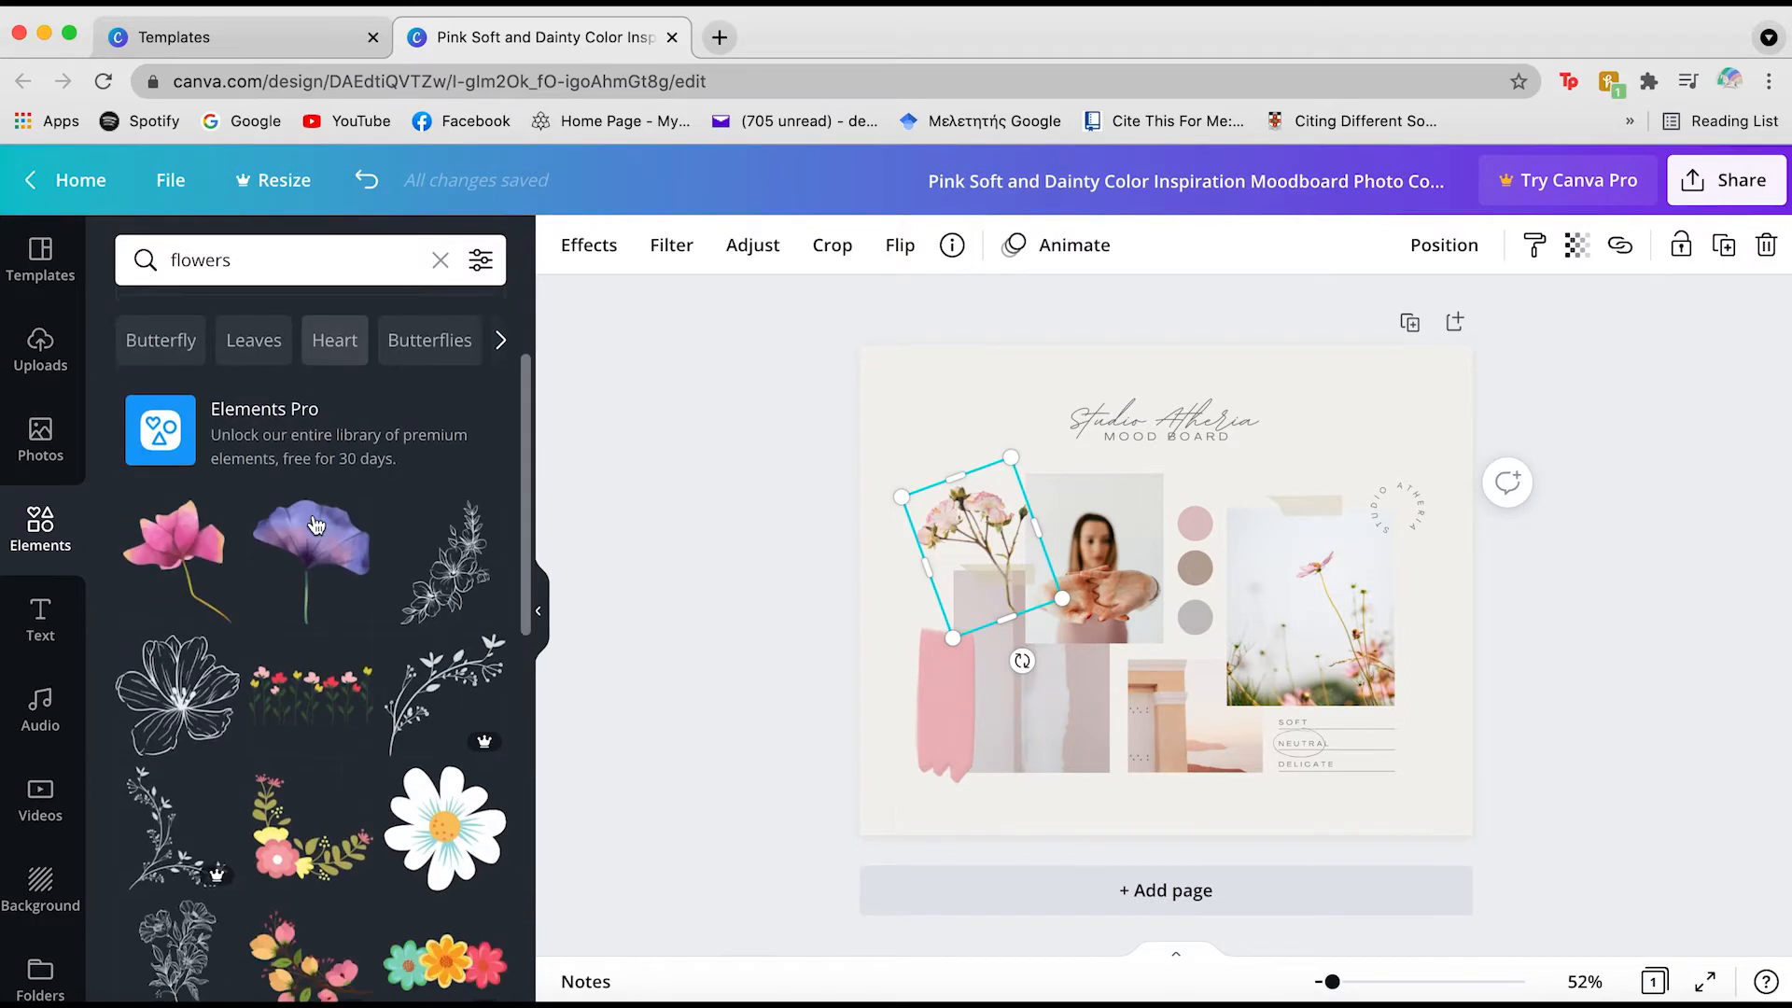
scroll(315, 525, down, 2)
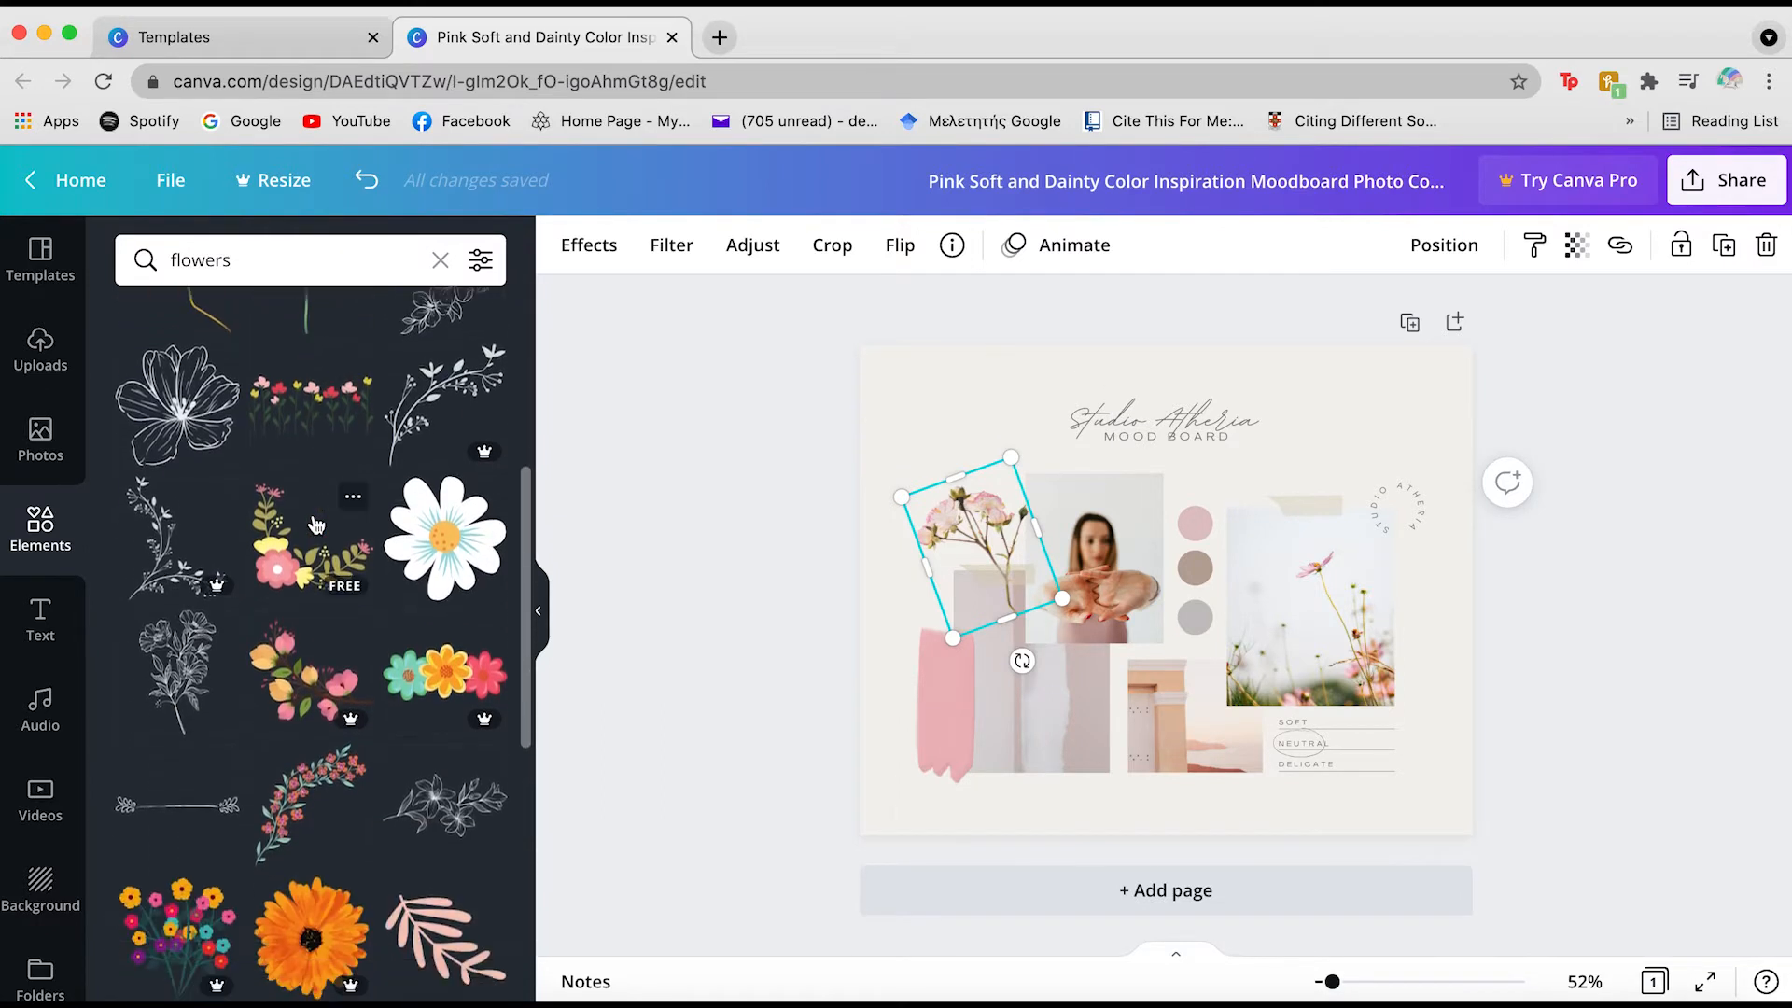
scroll(316, 522, down, 2)
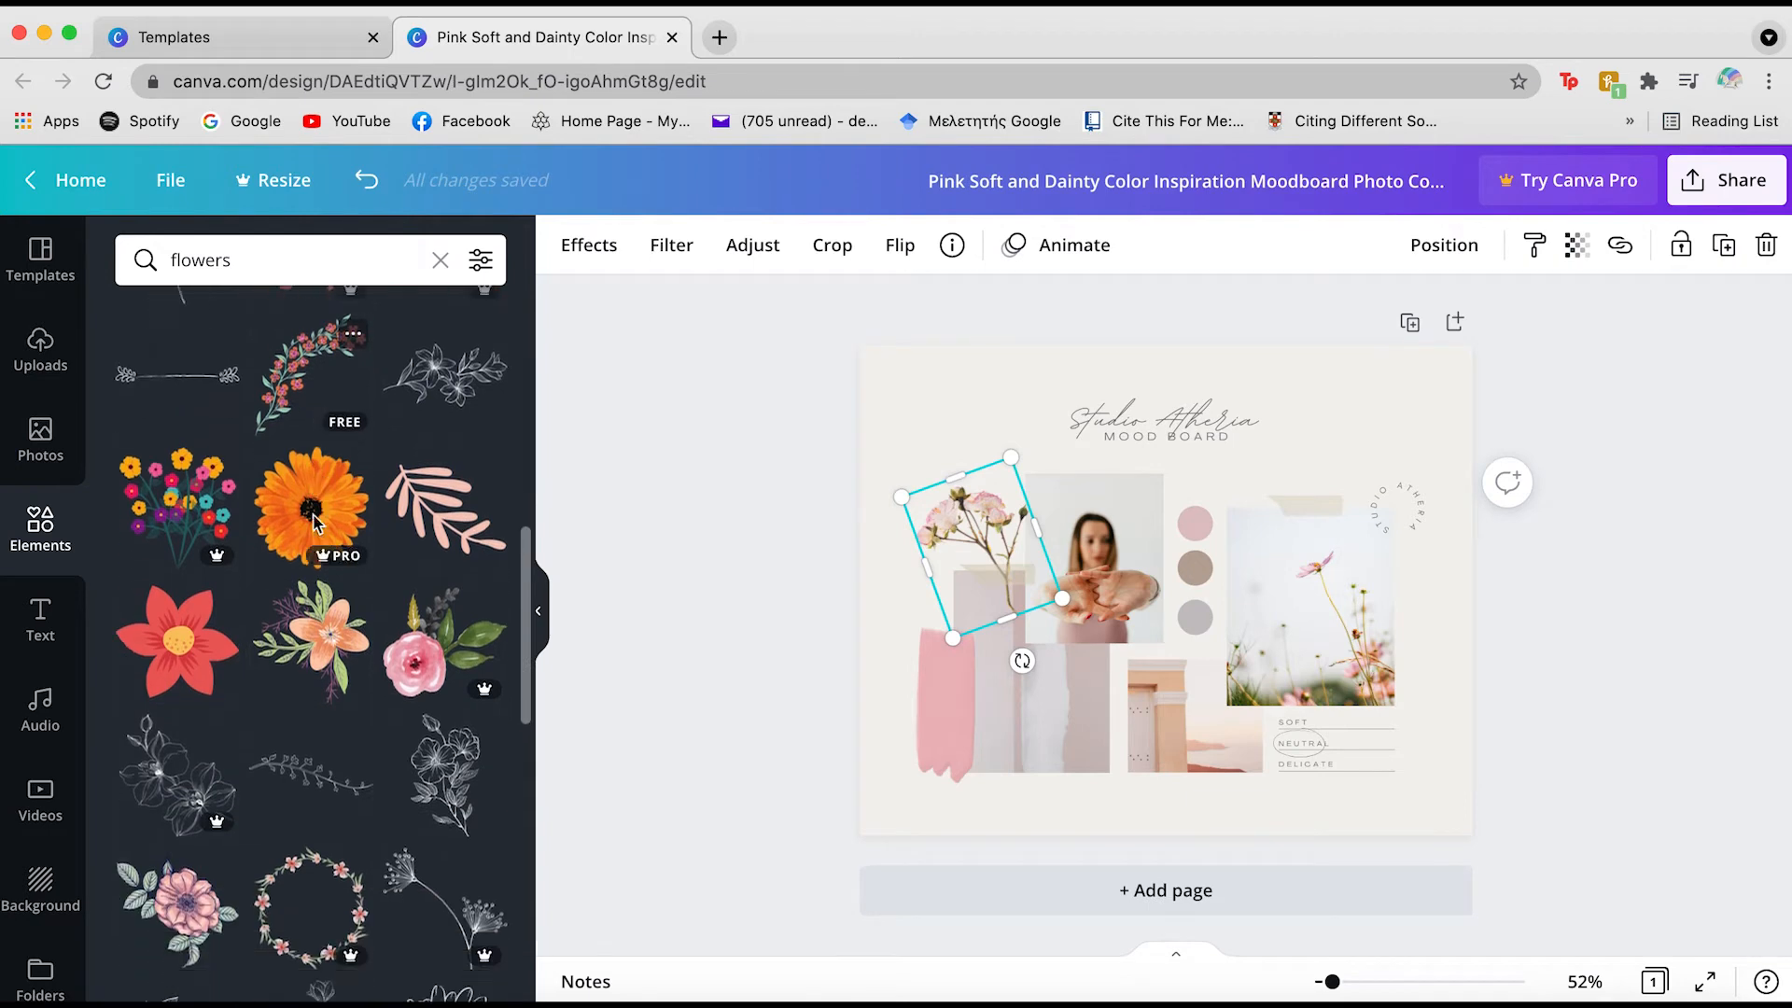
scroll(316, 523, down, 2)
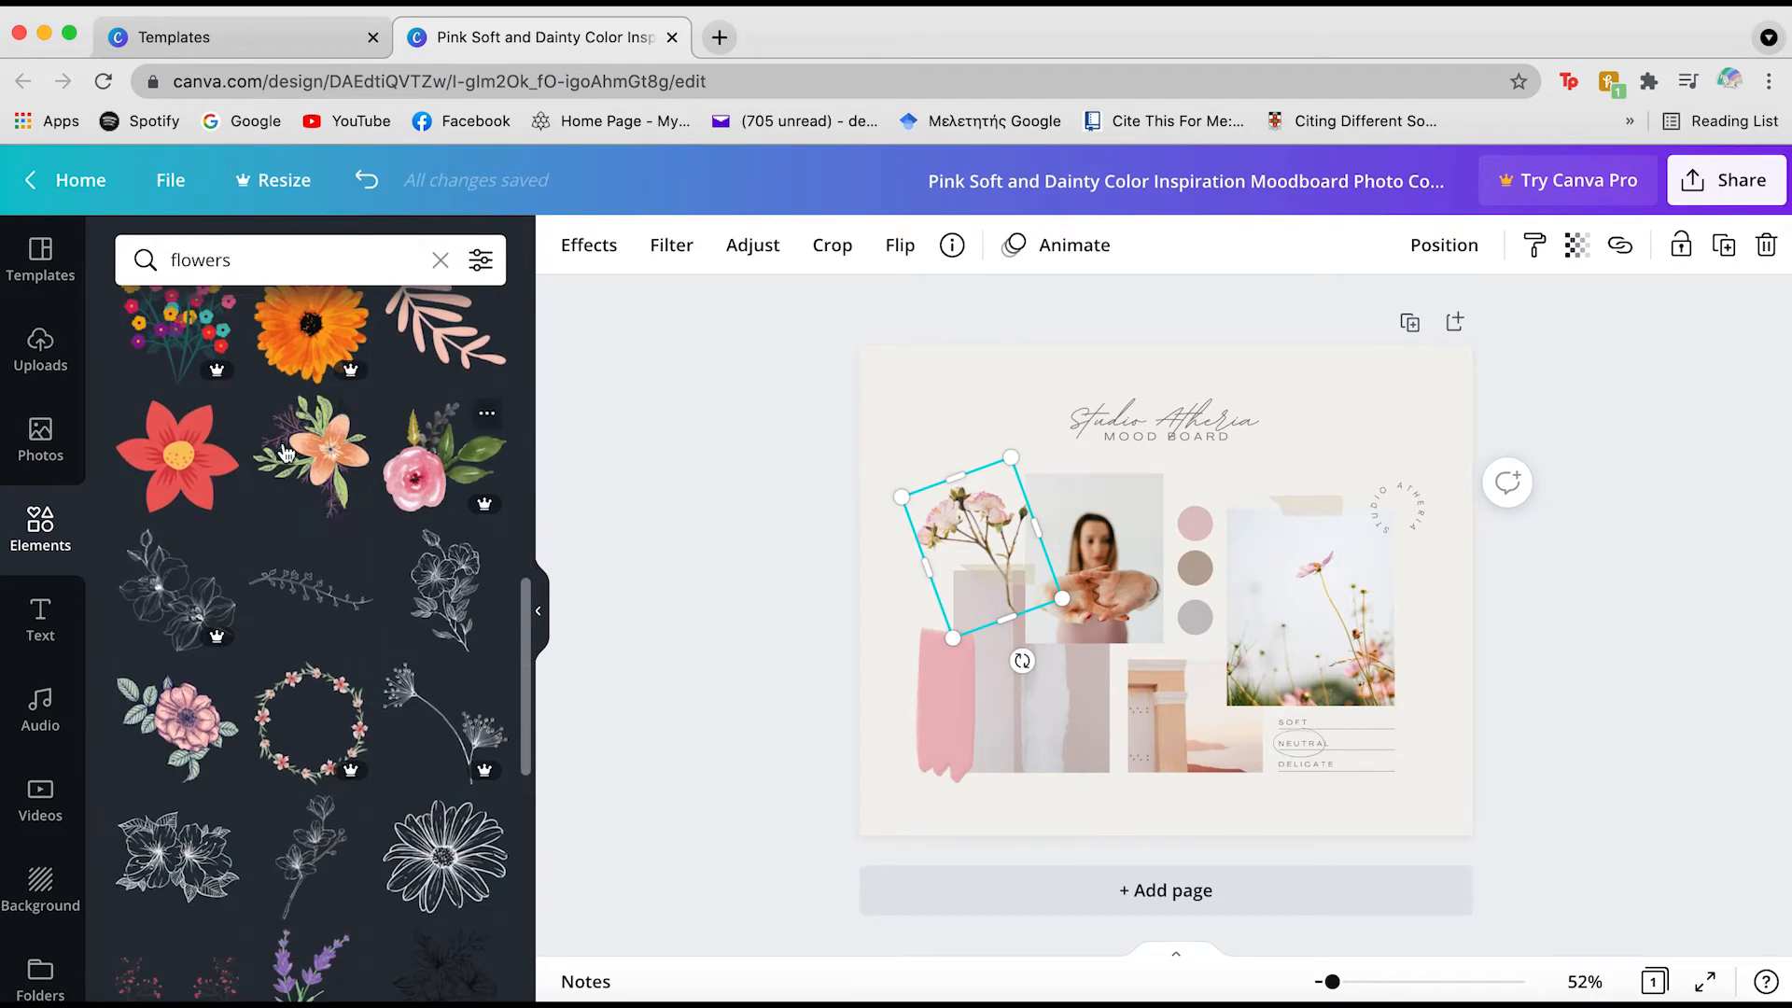
scroll(285, 454, down, 9)
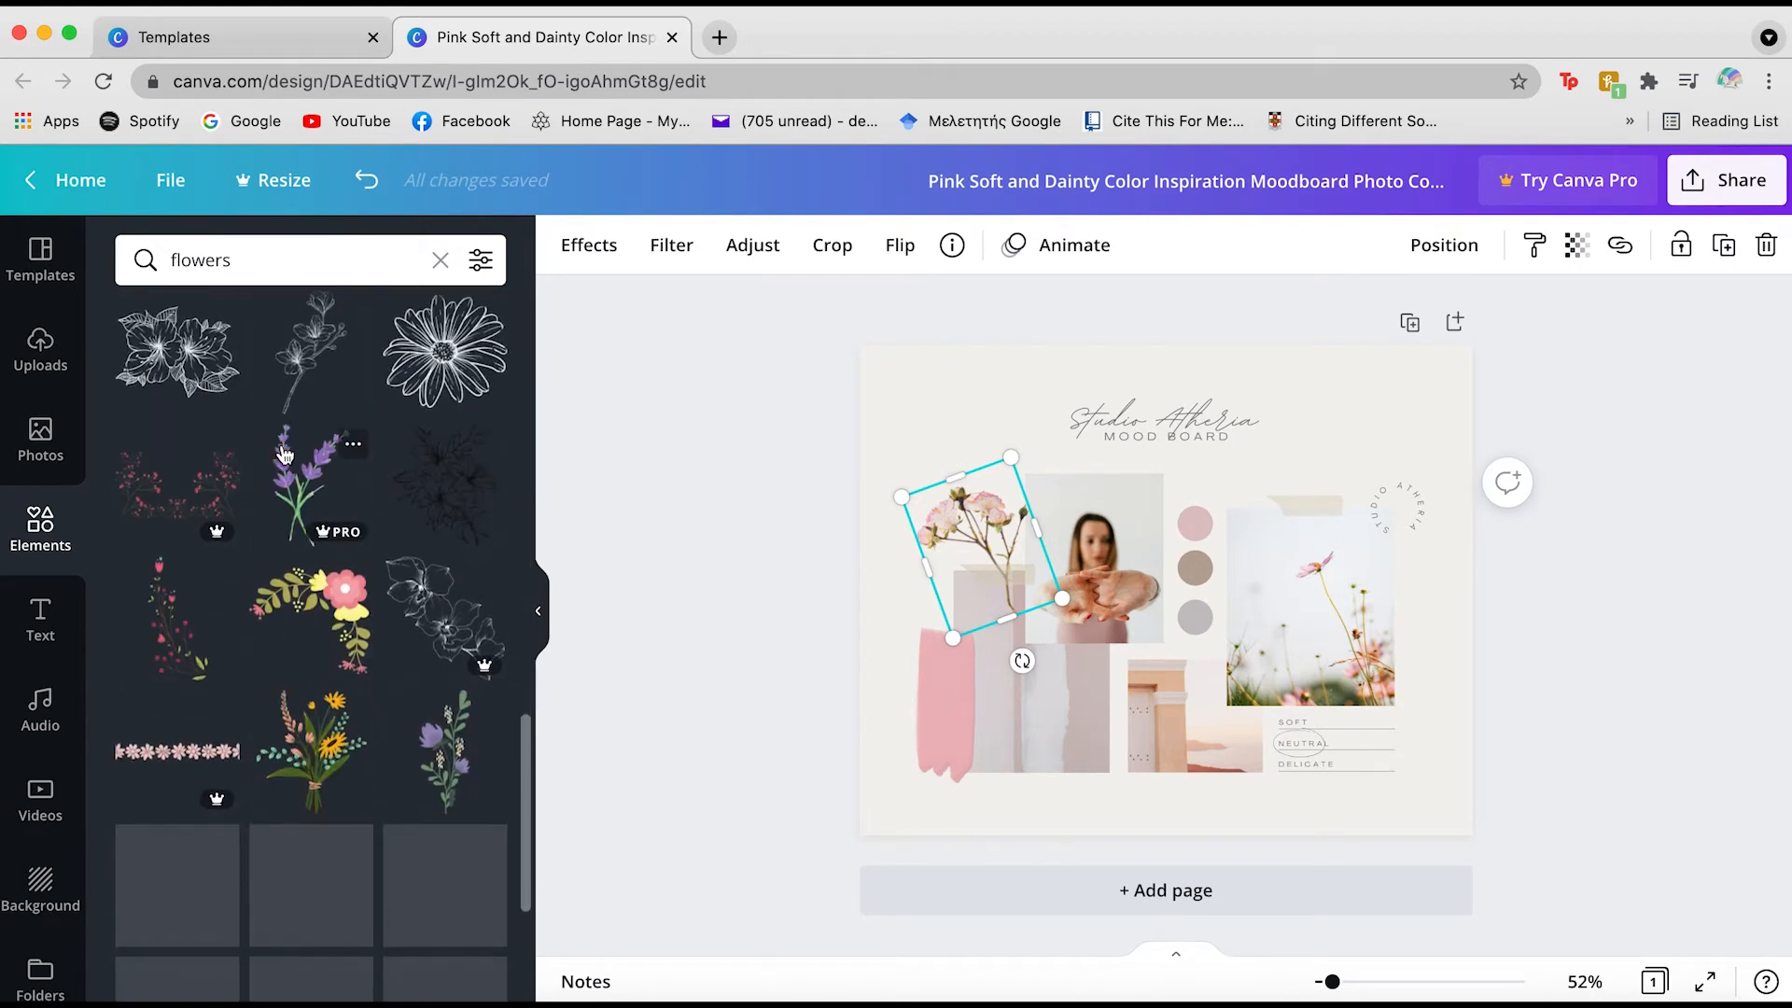
scroll(275, 653, down, 3)
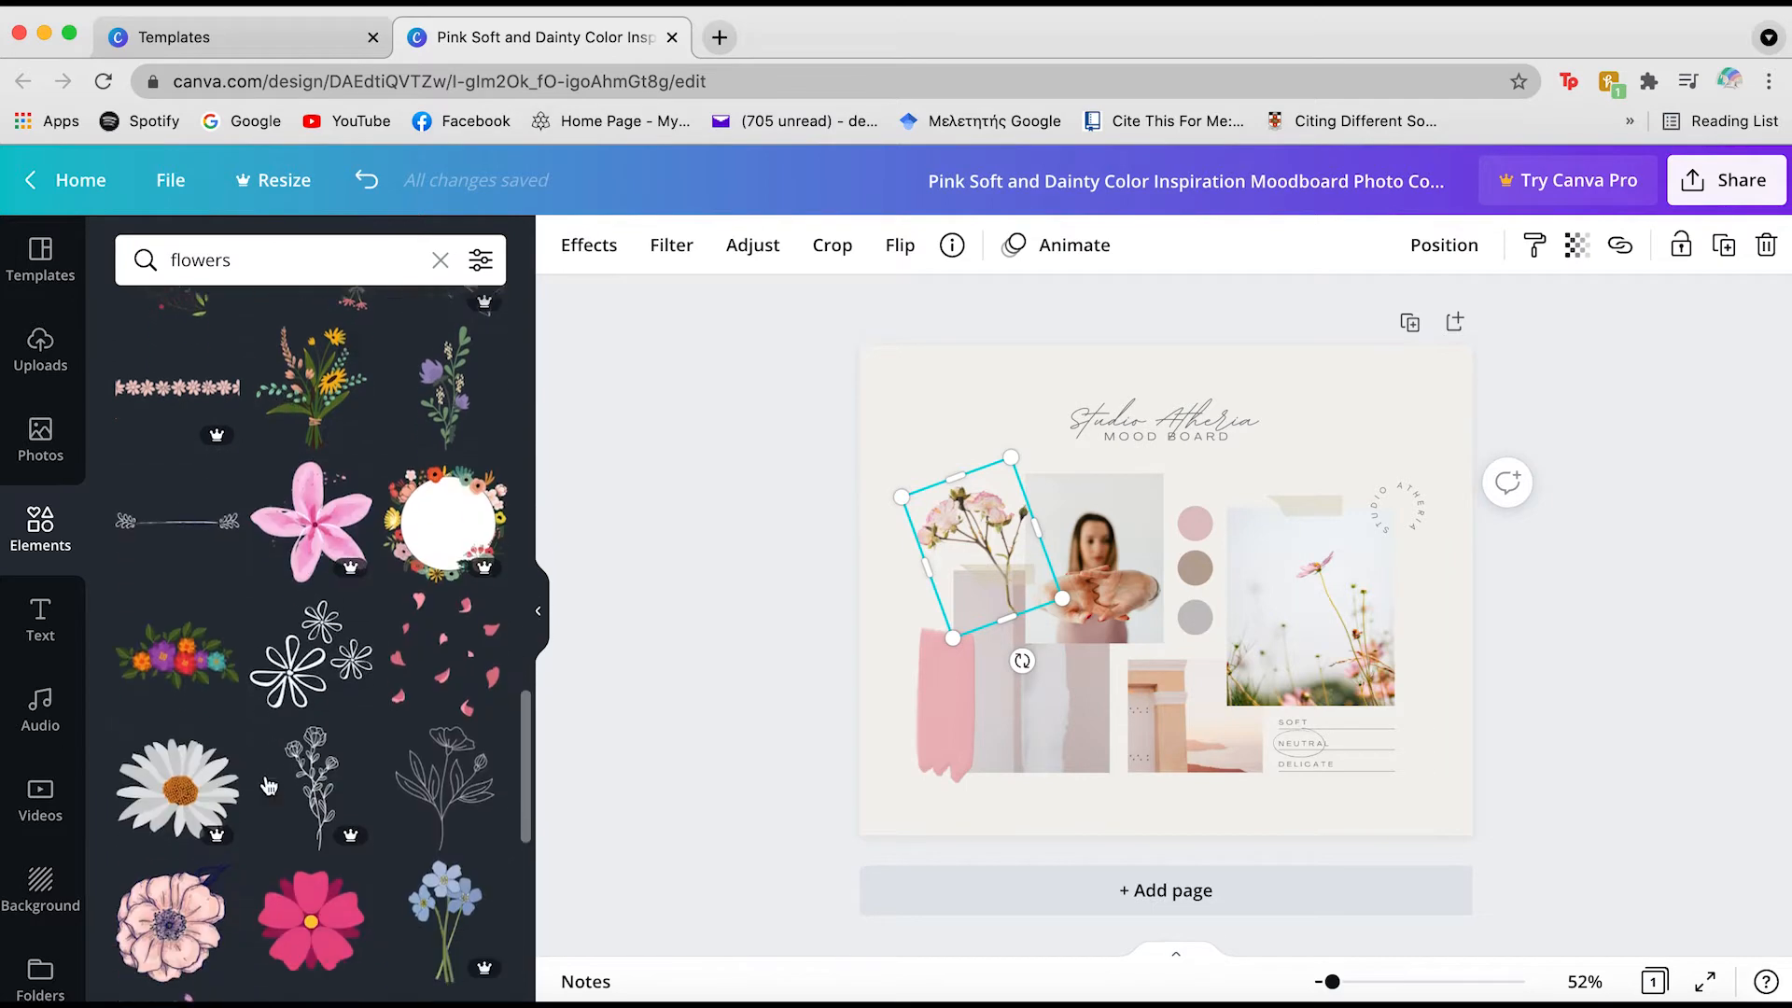
scroll(269, 785, down, 7)
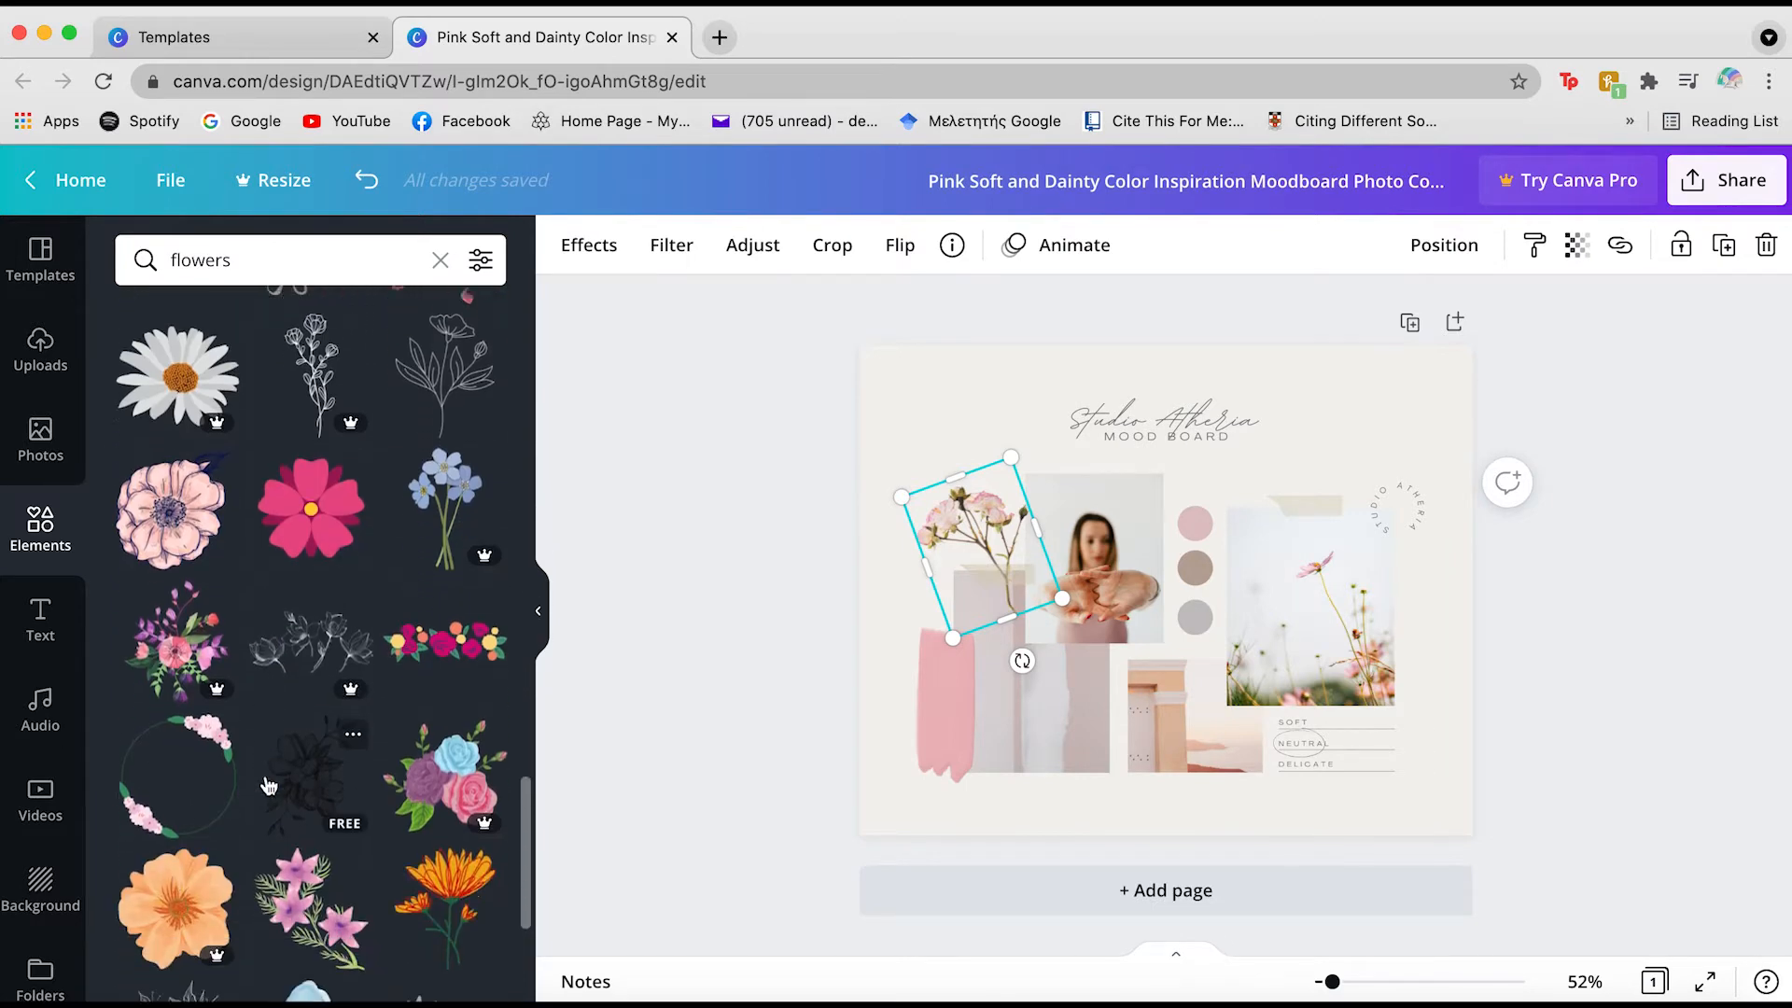
scroll(269, 786, down, 3)
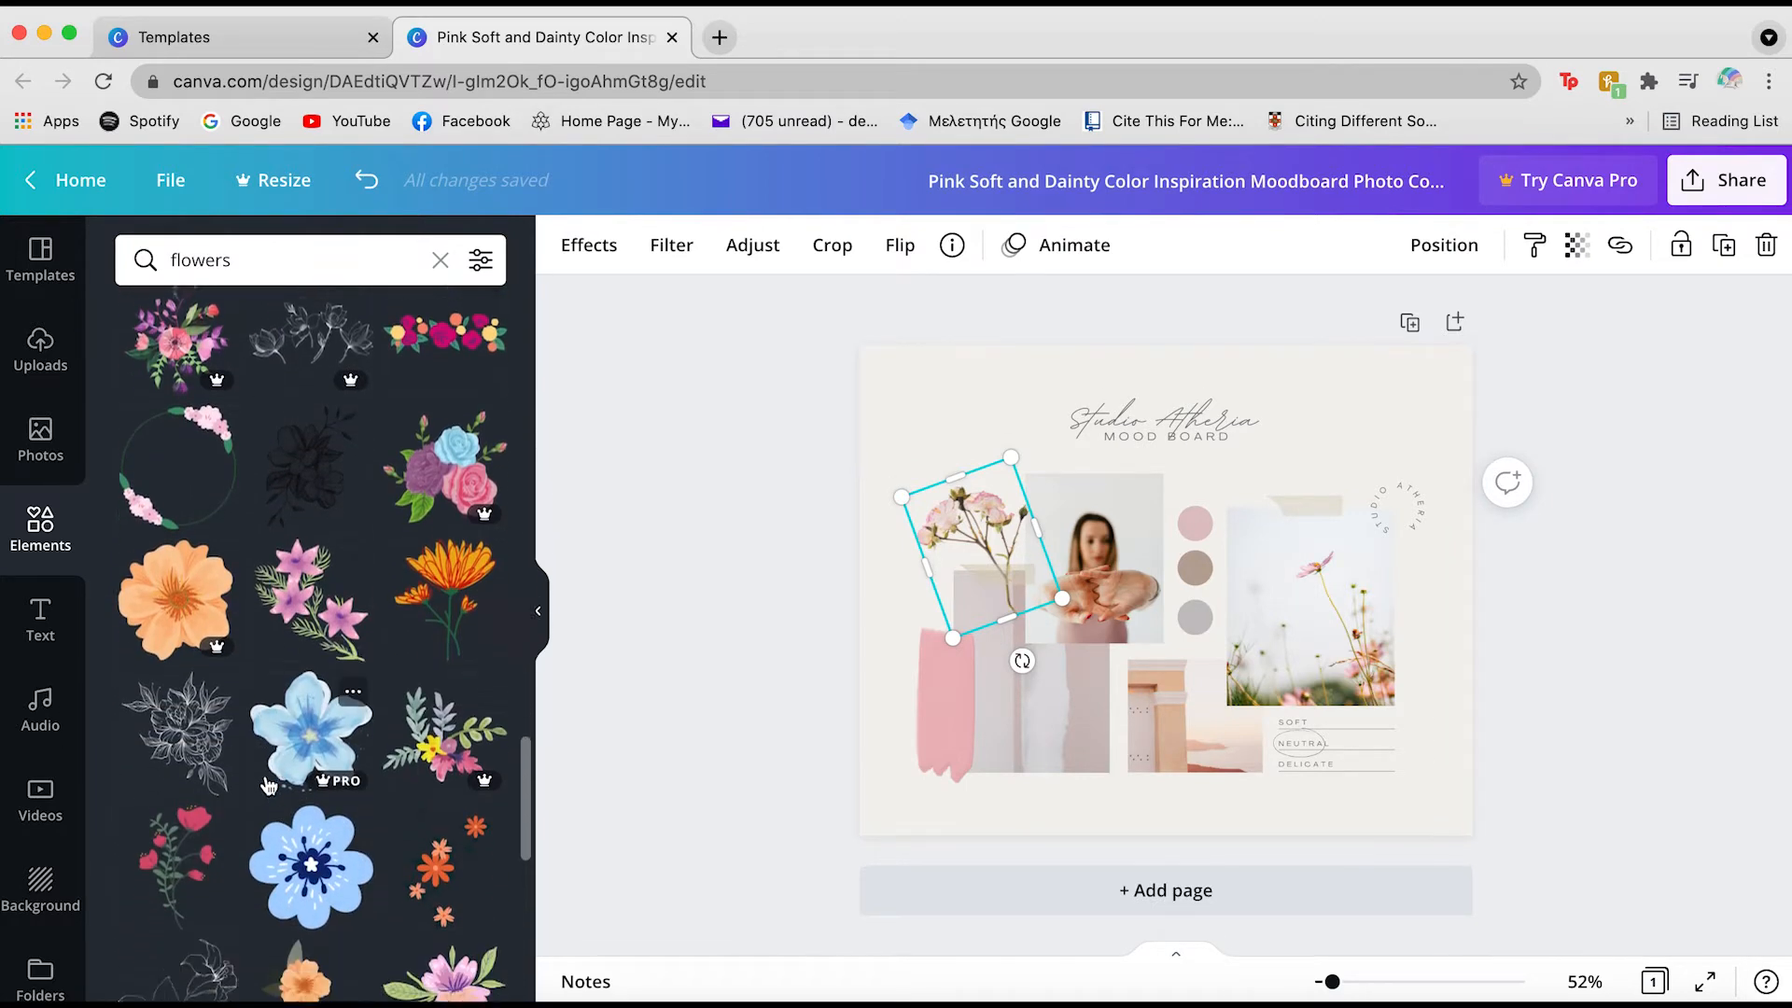
scroll(269, 786, down, 4)
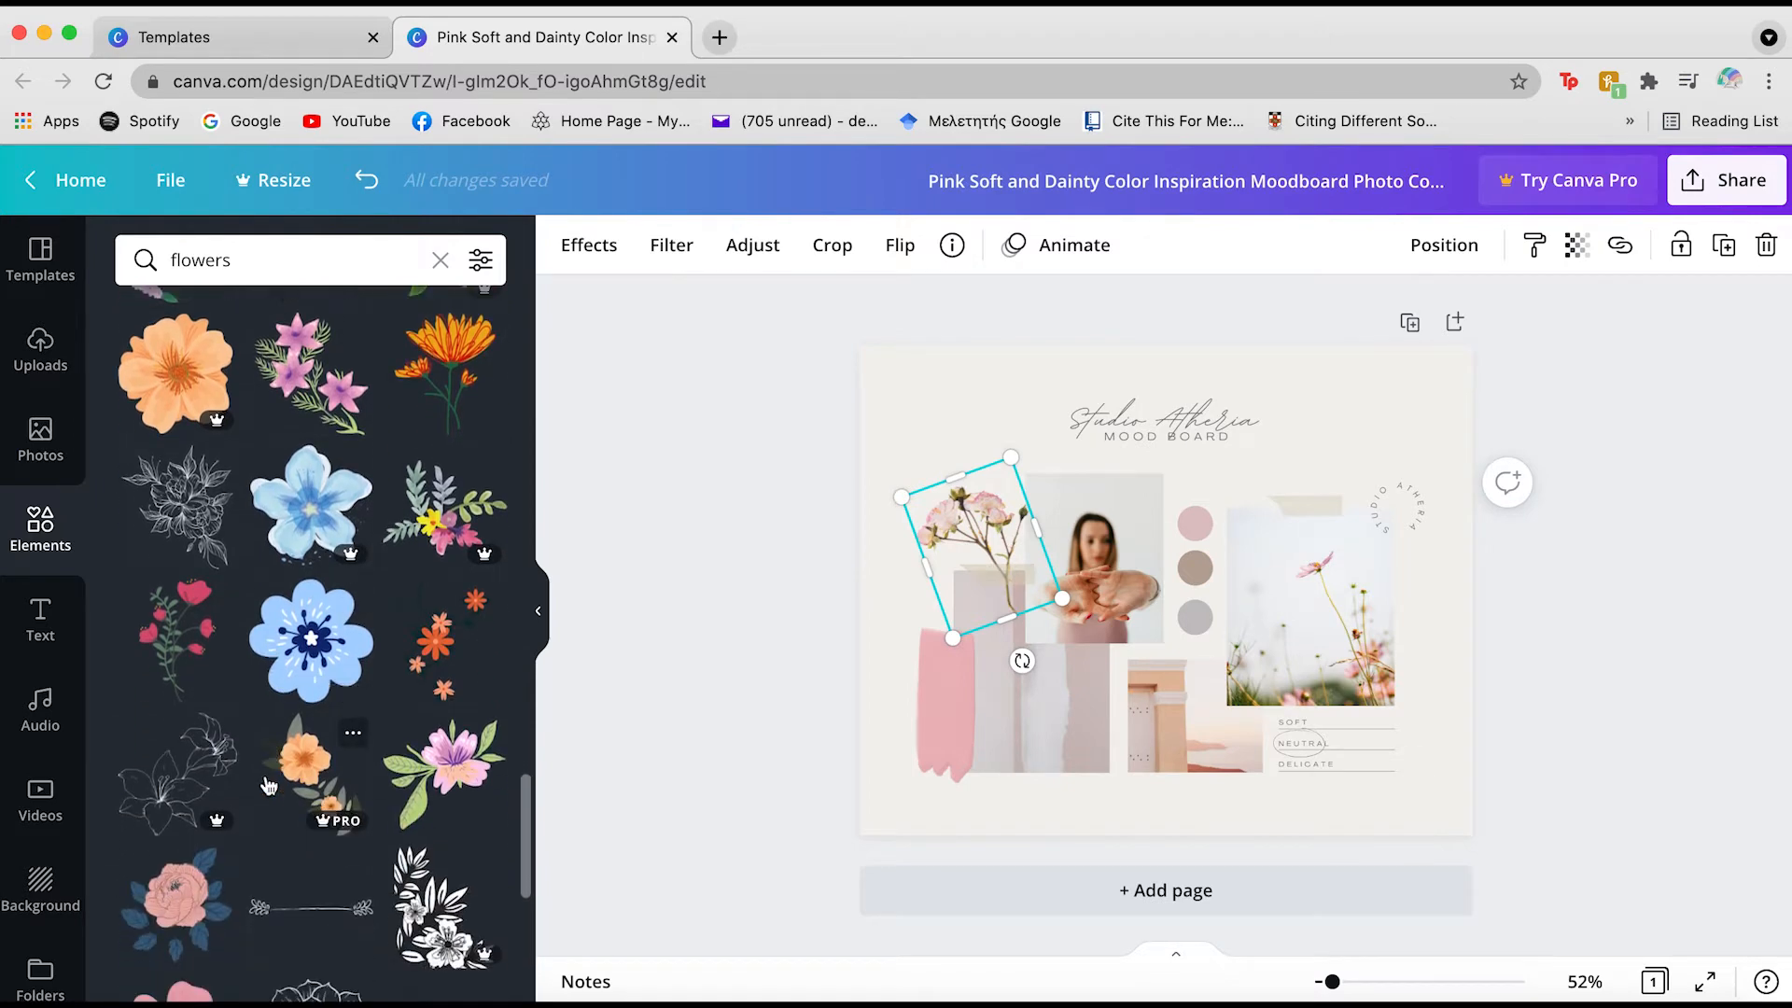
scroll(269, 786, down, 10)
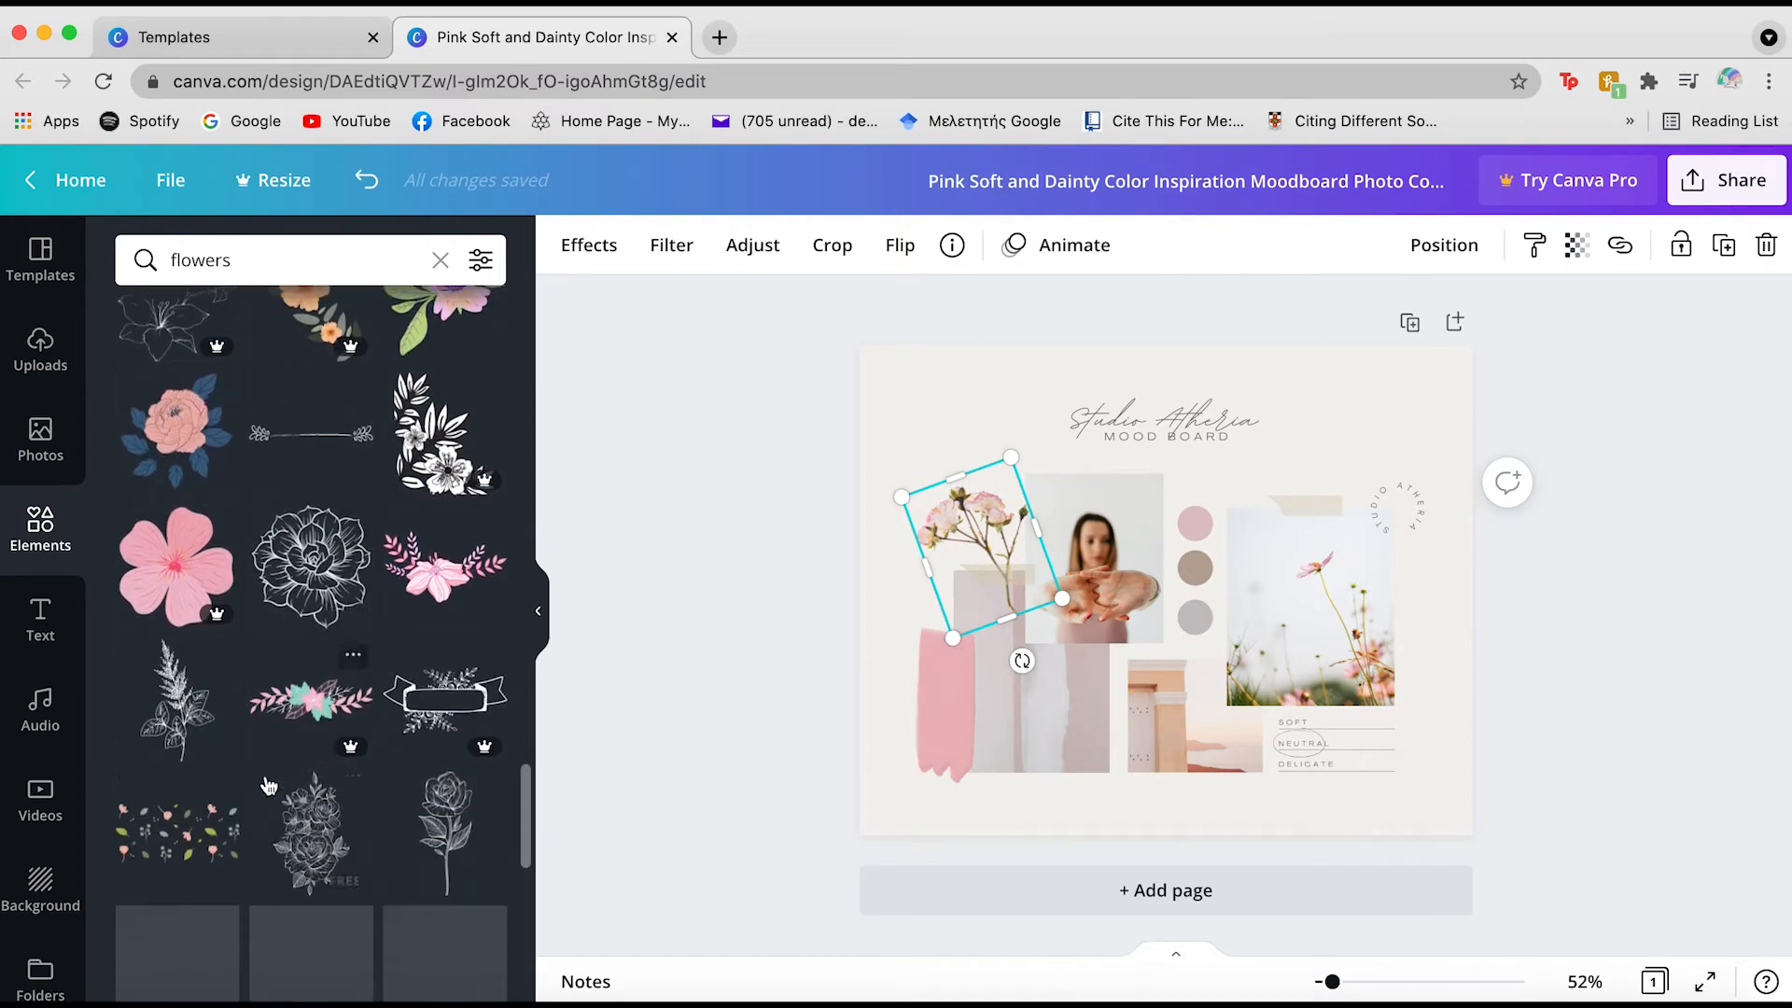
scroll(268, 786, up, 20)
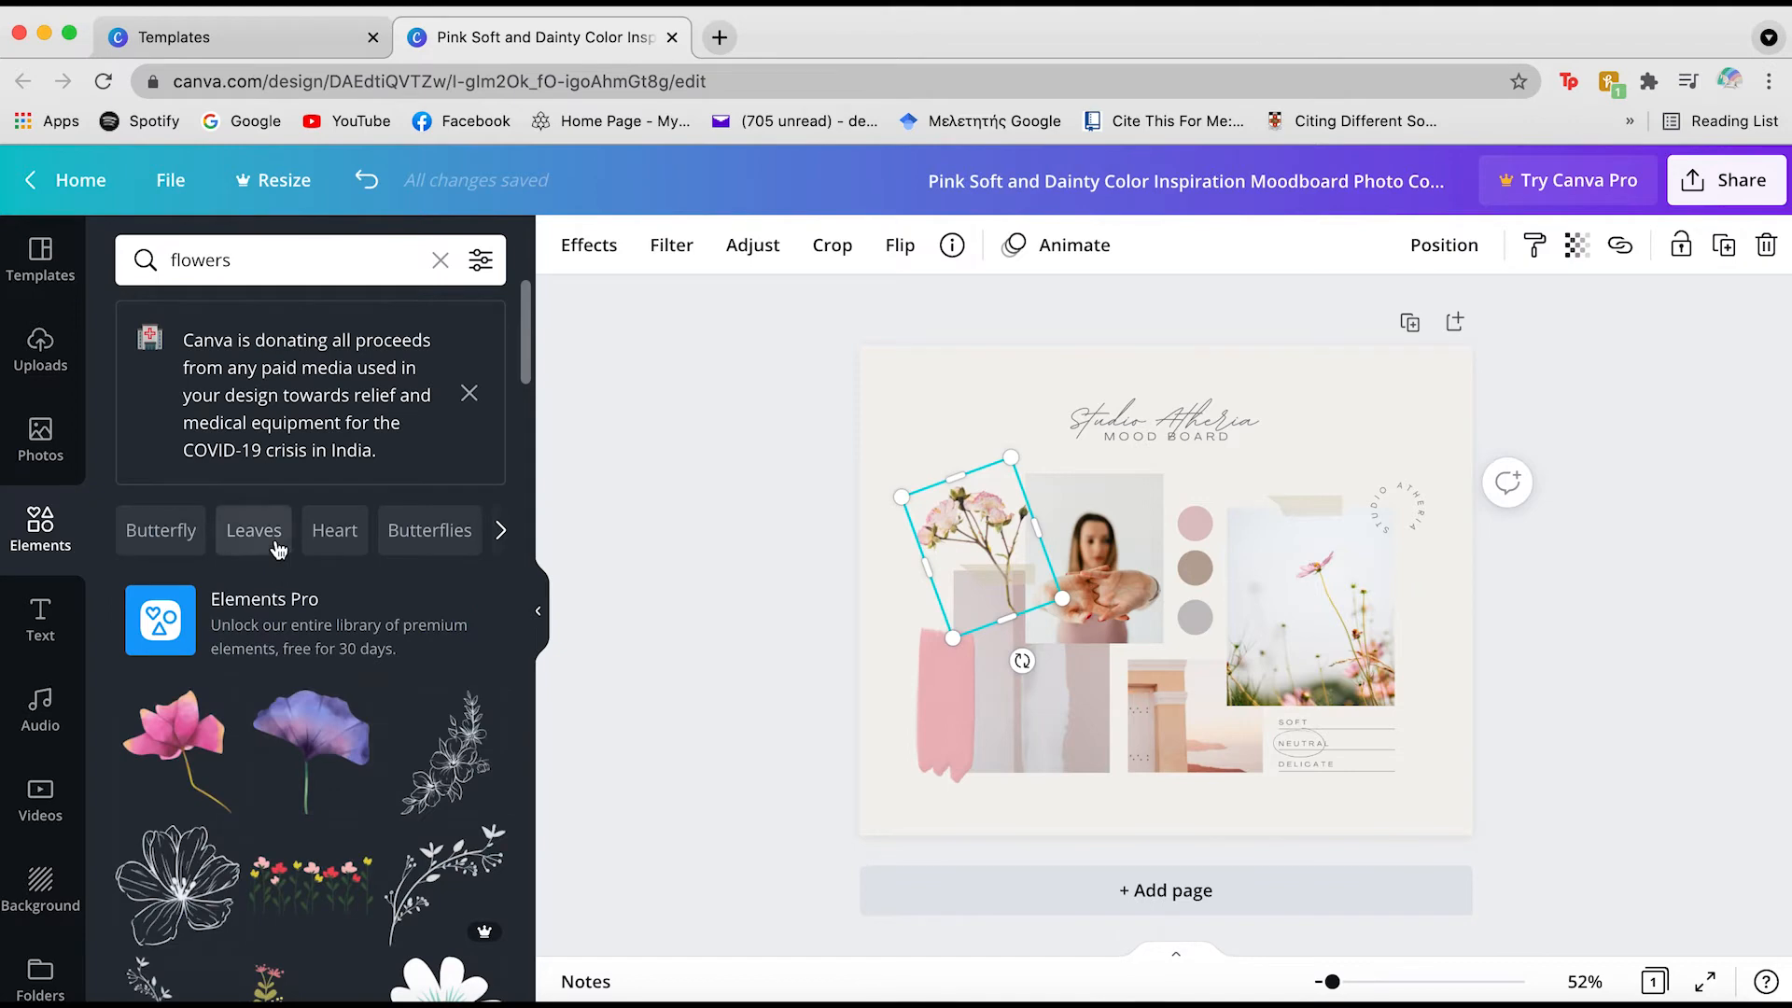
scroll(395, 588, down, 7)
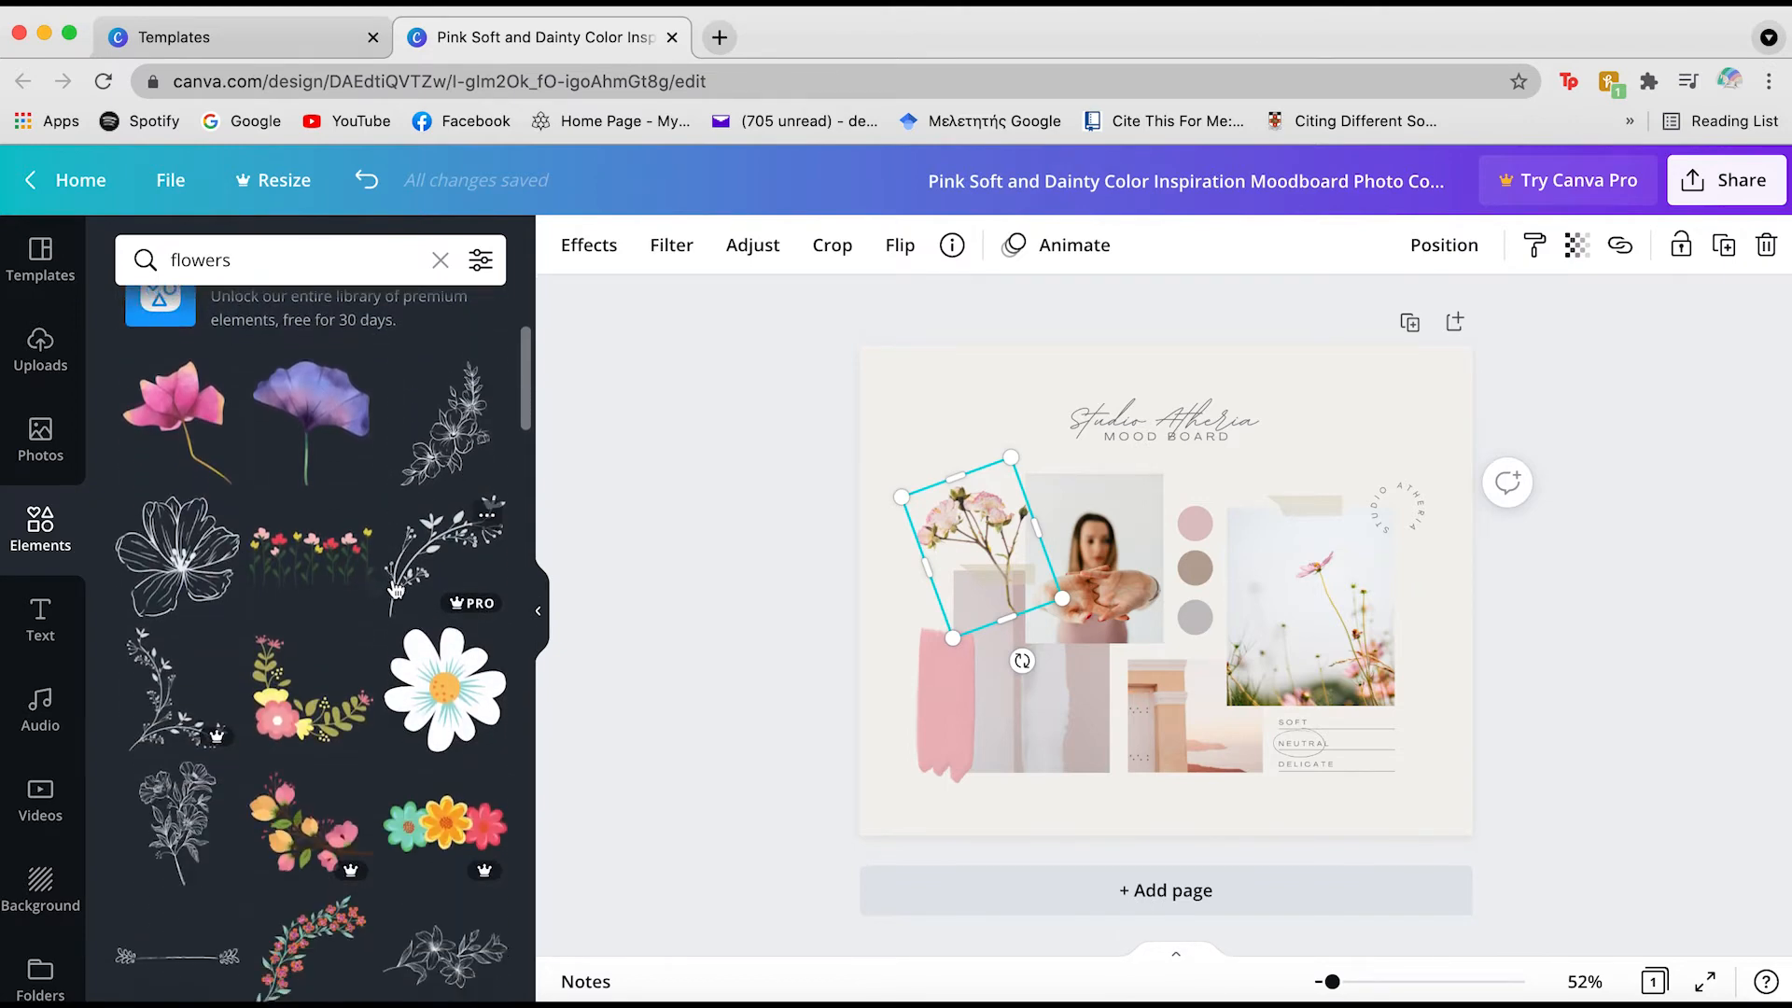
click(40, 433)
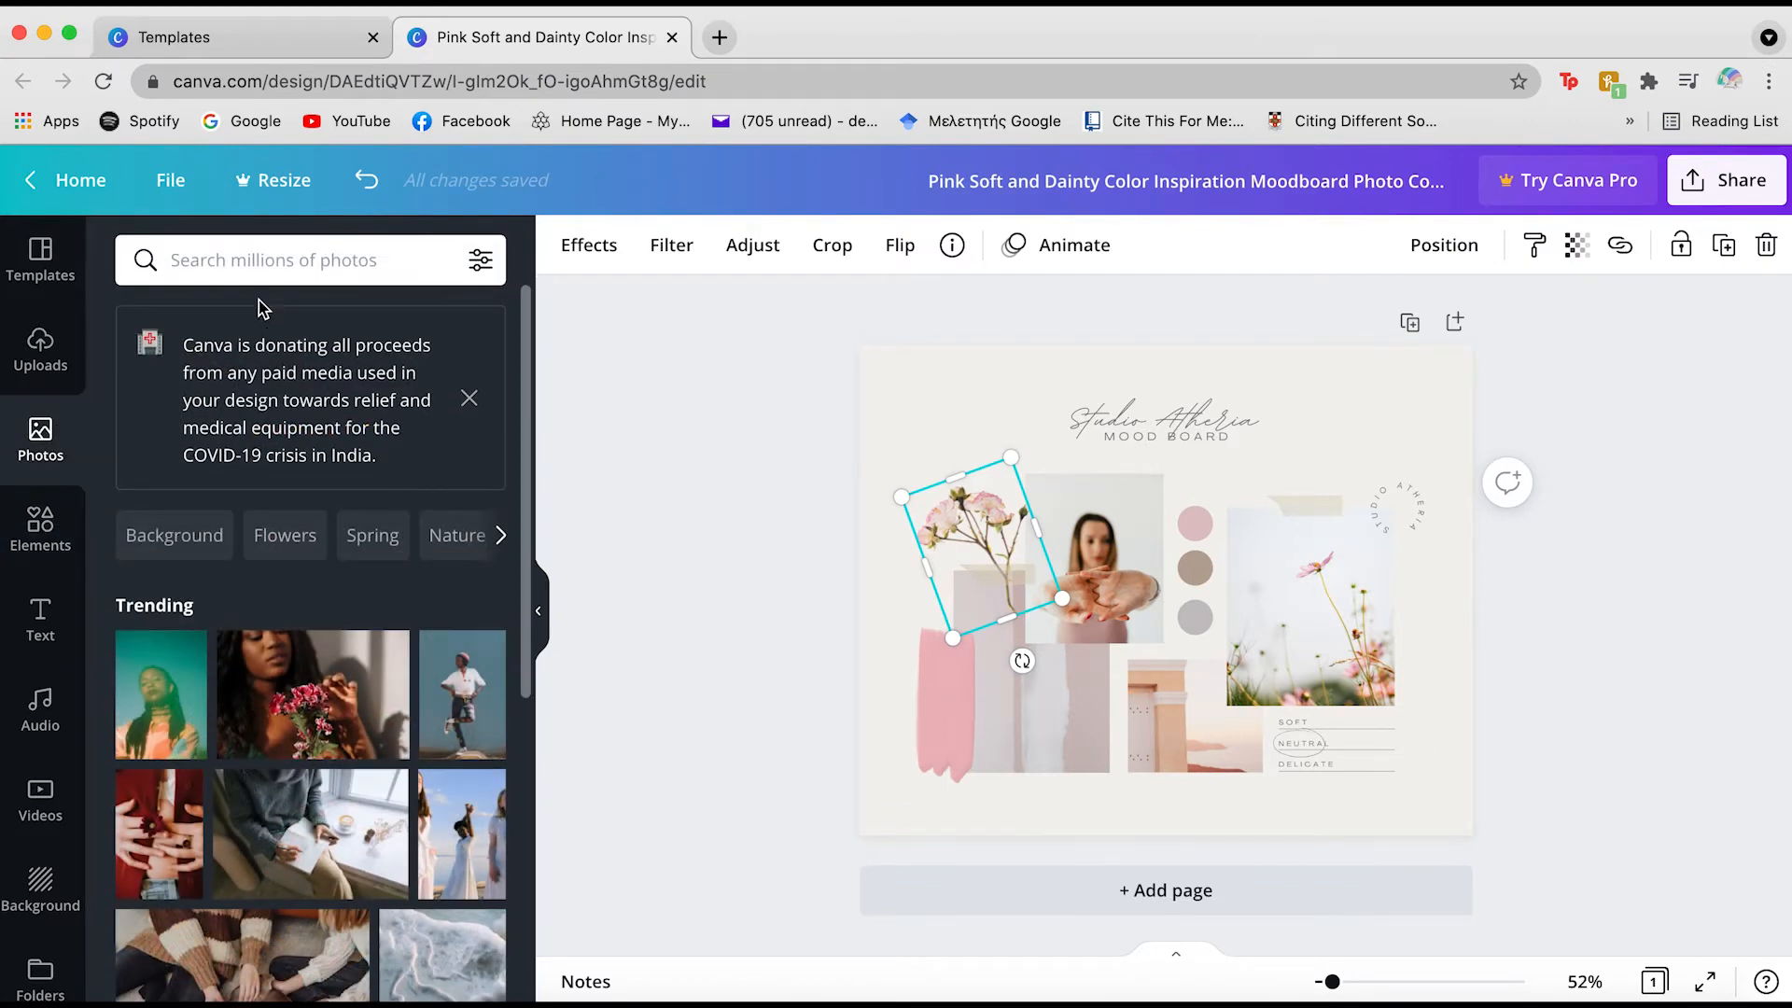
Search the photo library for 'flowers' and scroll through the flower photo results
click(273, 260)
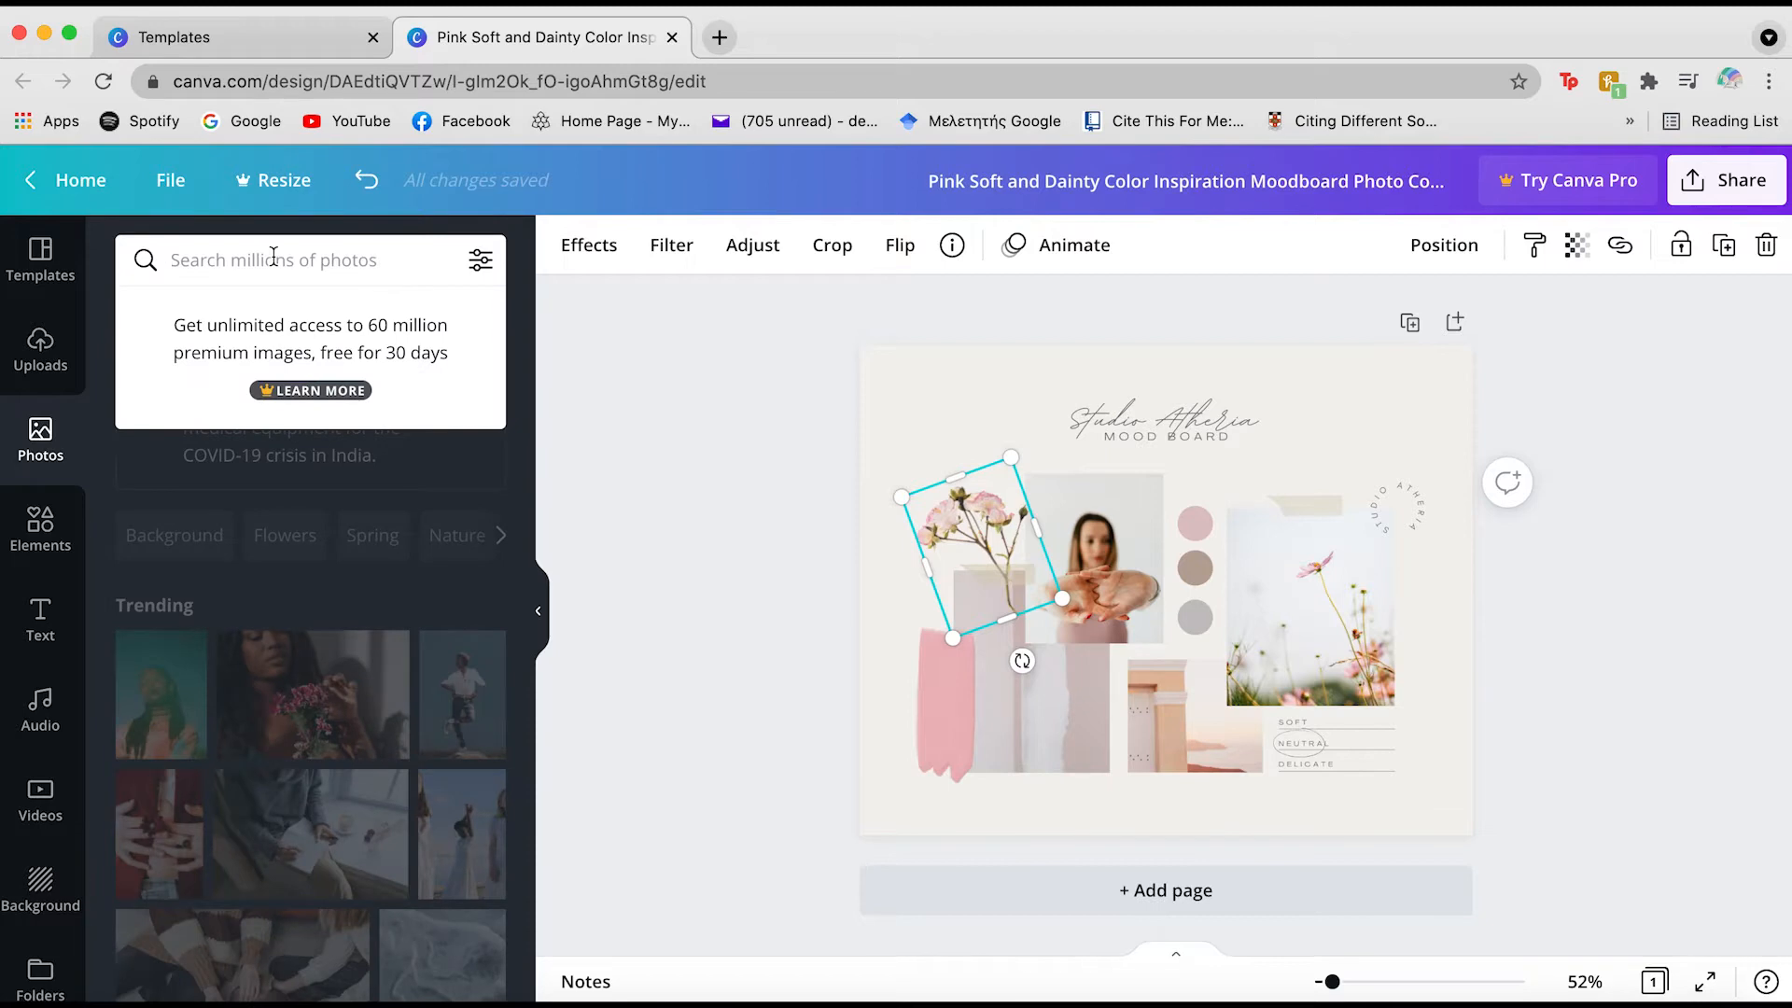
text(flowe)
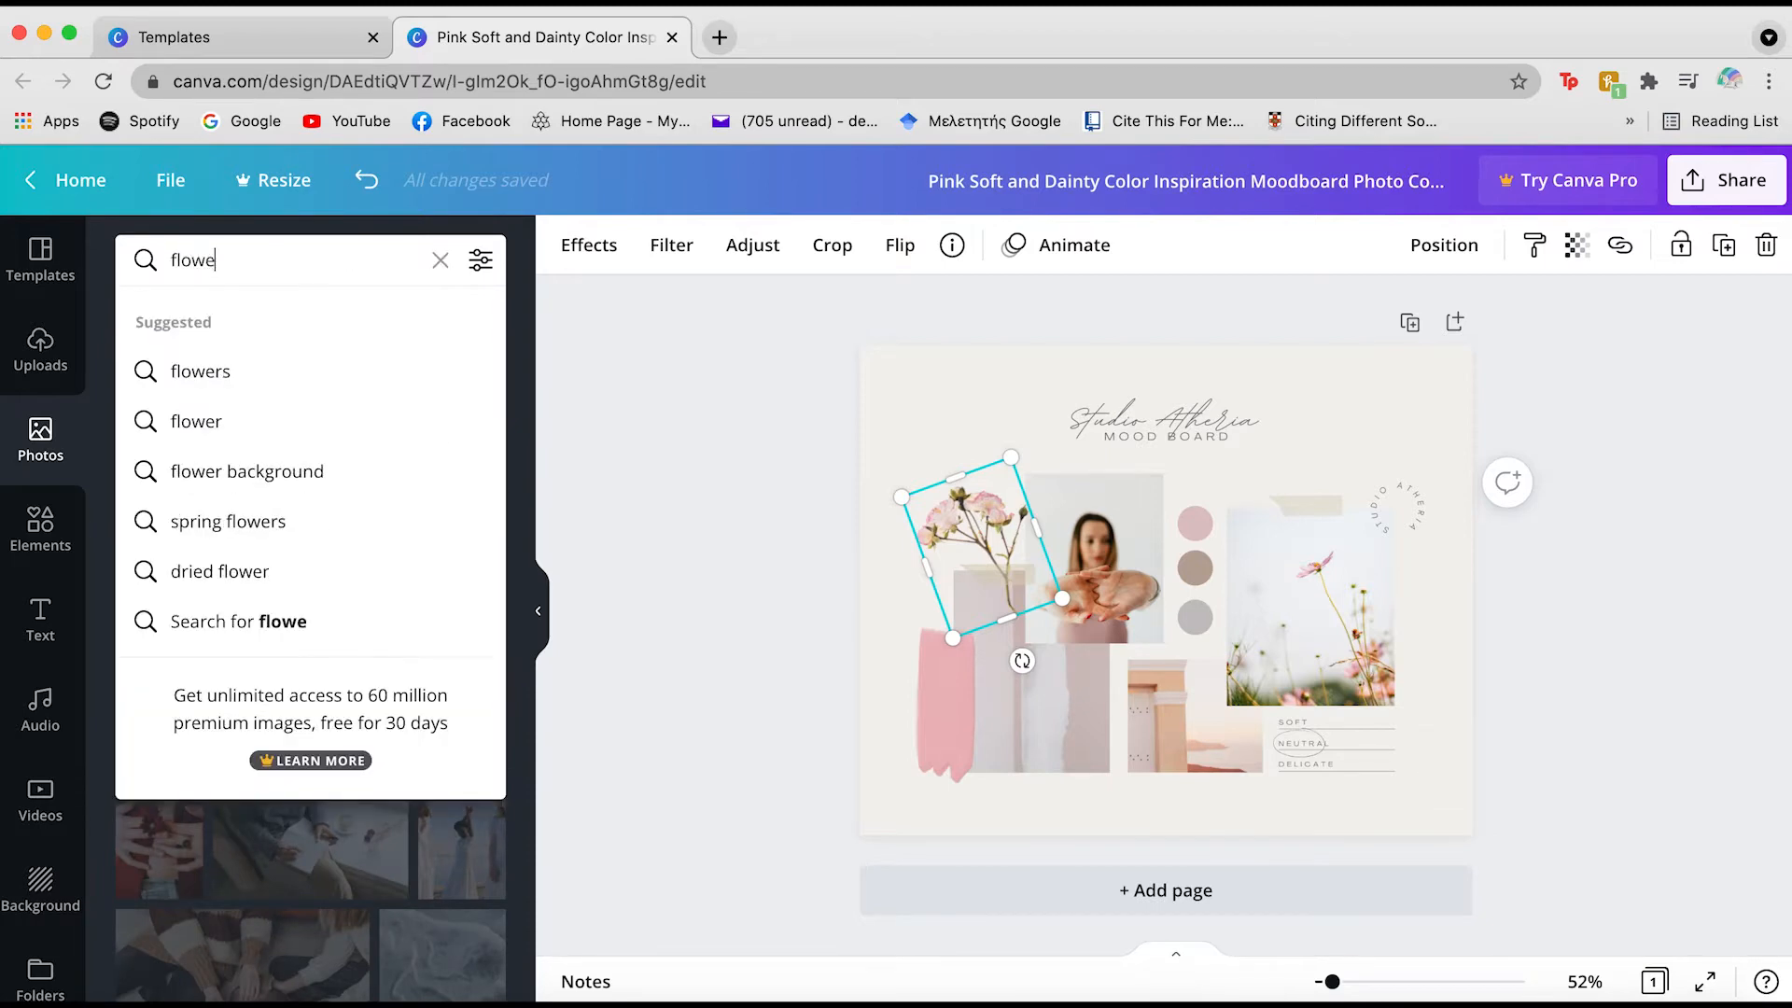
text(rs)
key(Return)
scroll(236, 539, down, 3)
scroll(317, 595, down, 5)
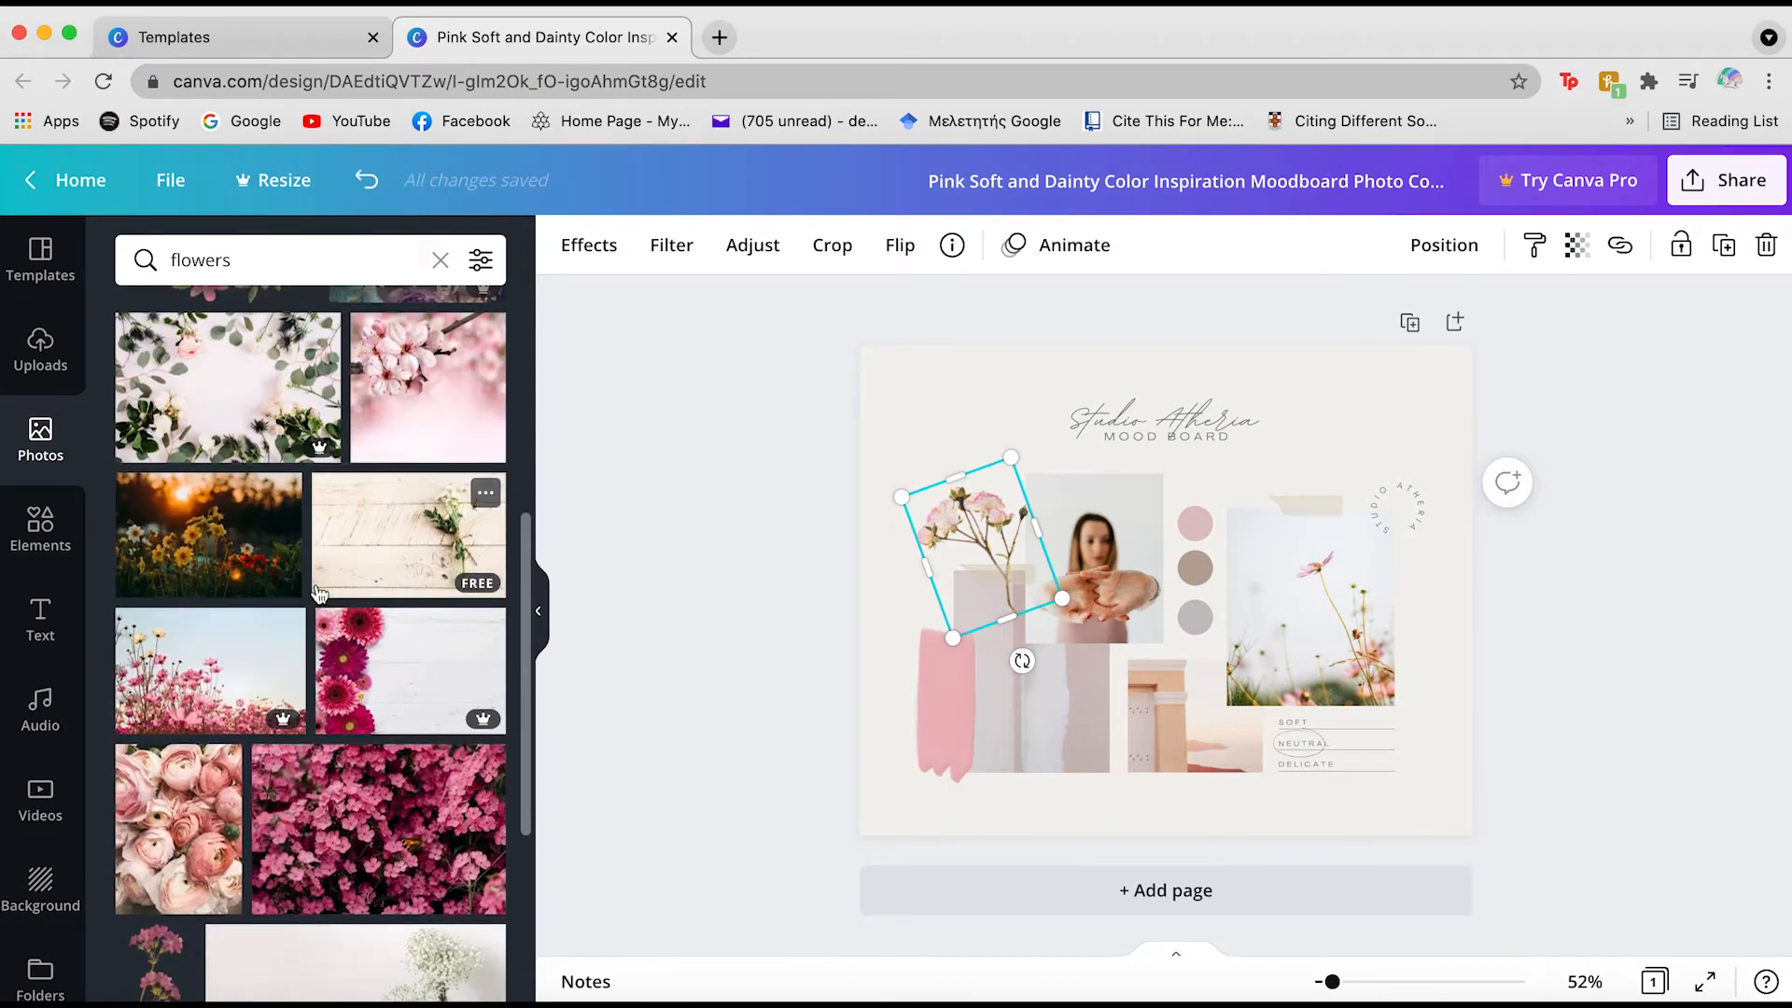
scroll(317, 595, down, 5)
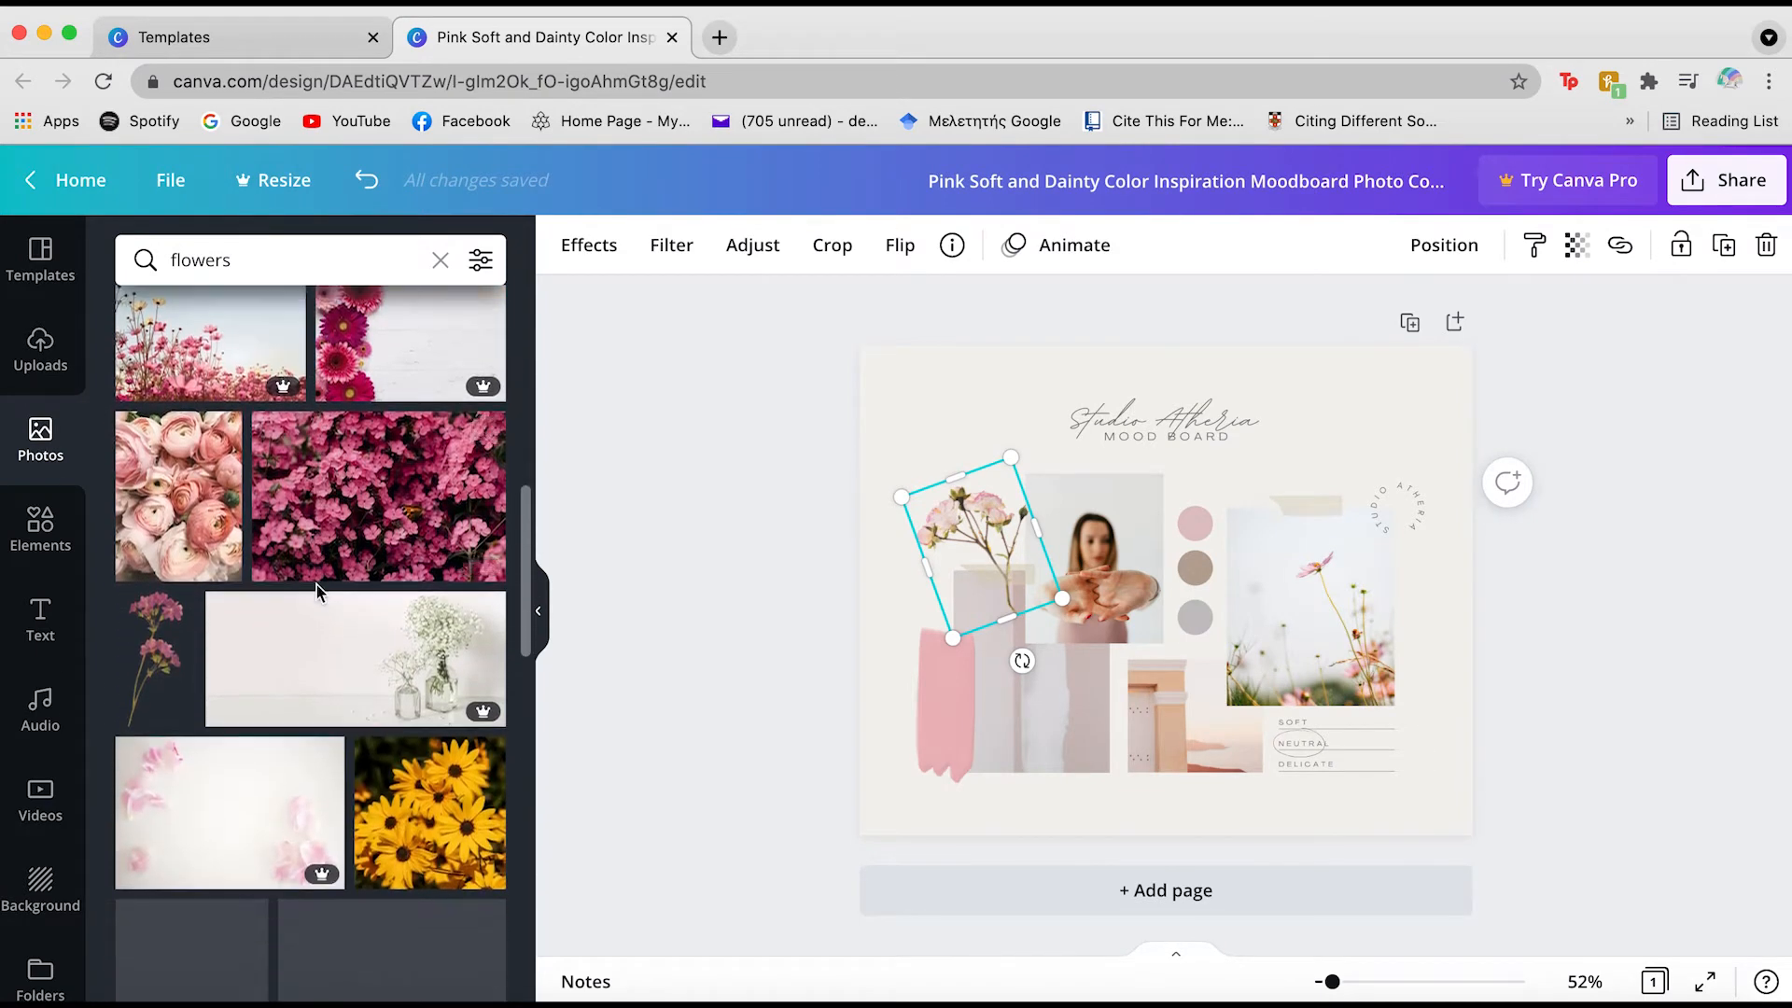
scroll(317, 595, down, 4)
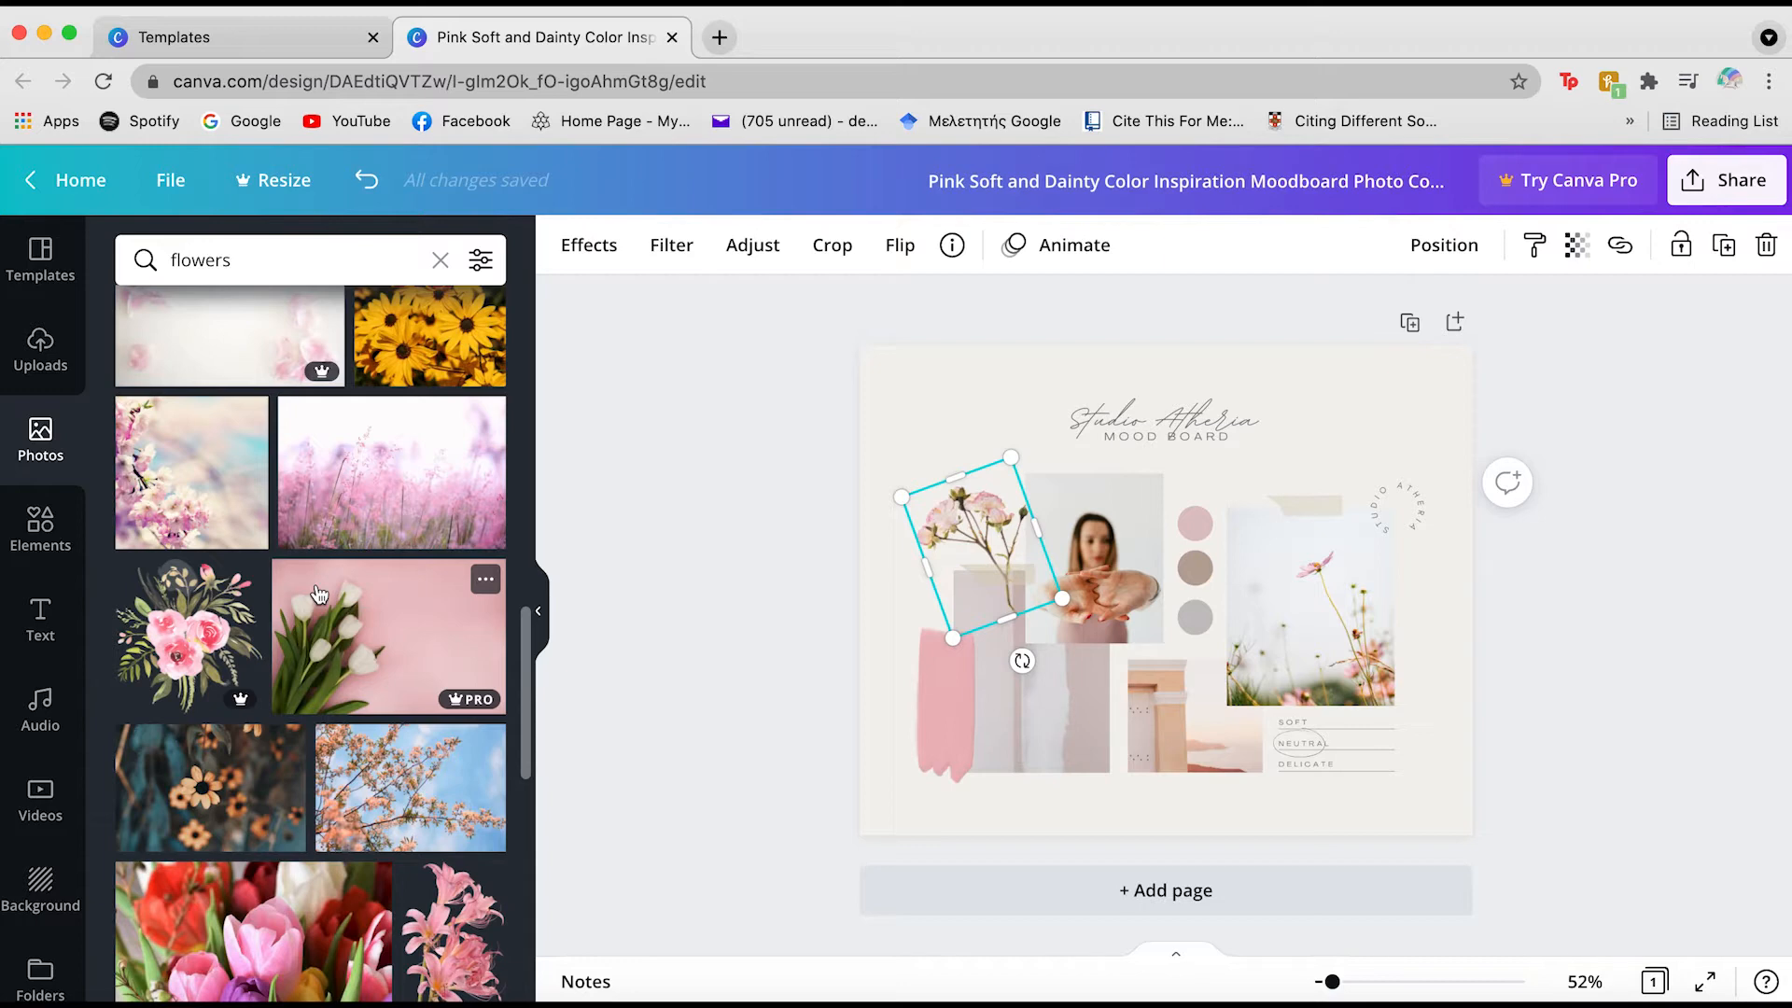
scroll(419, 796, down, 10)
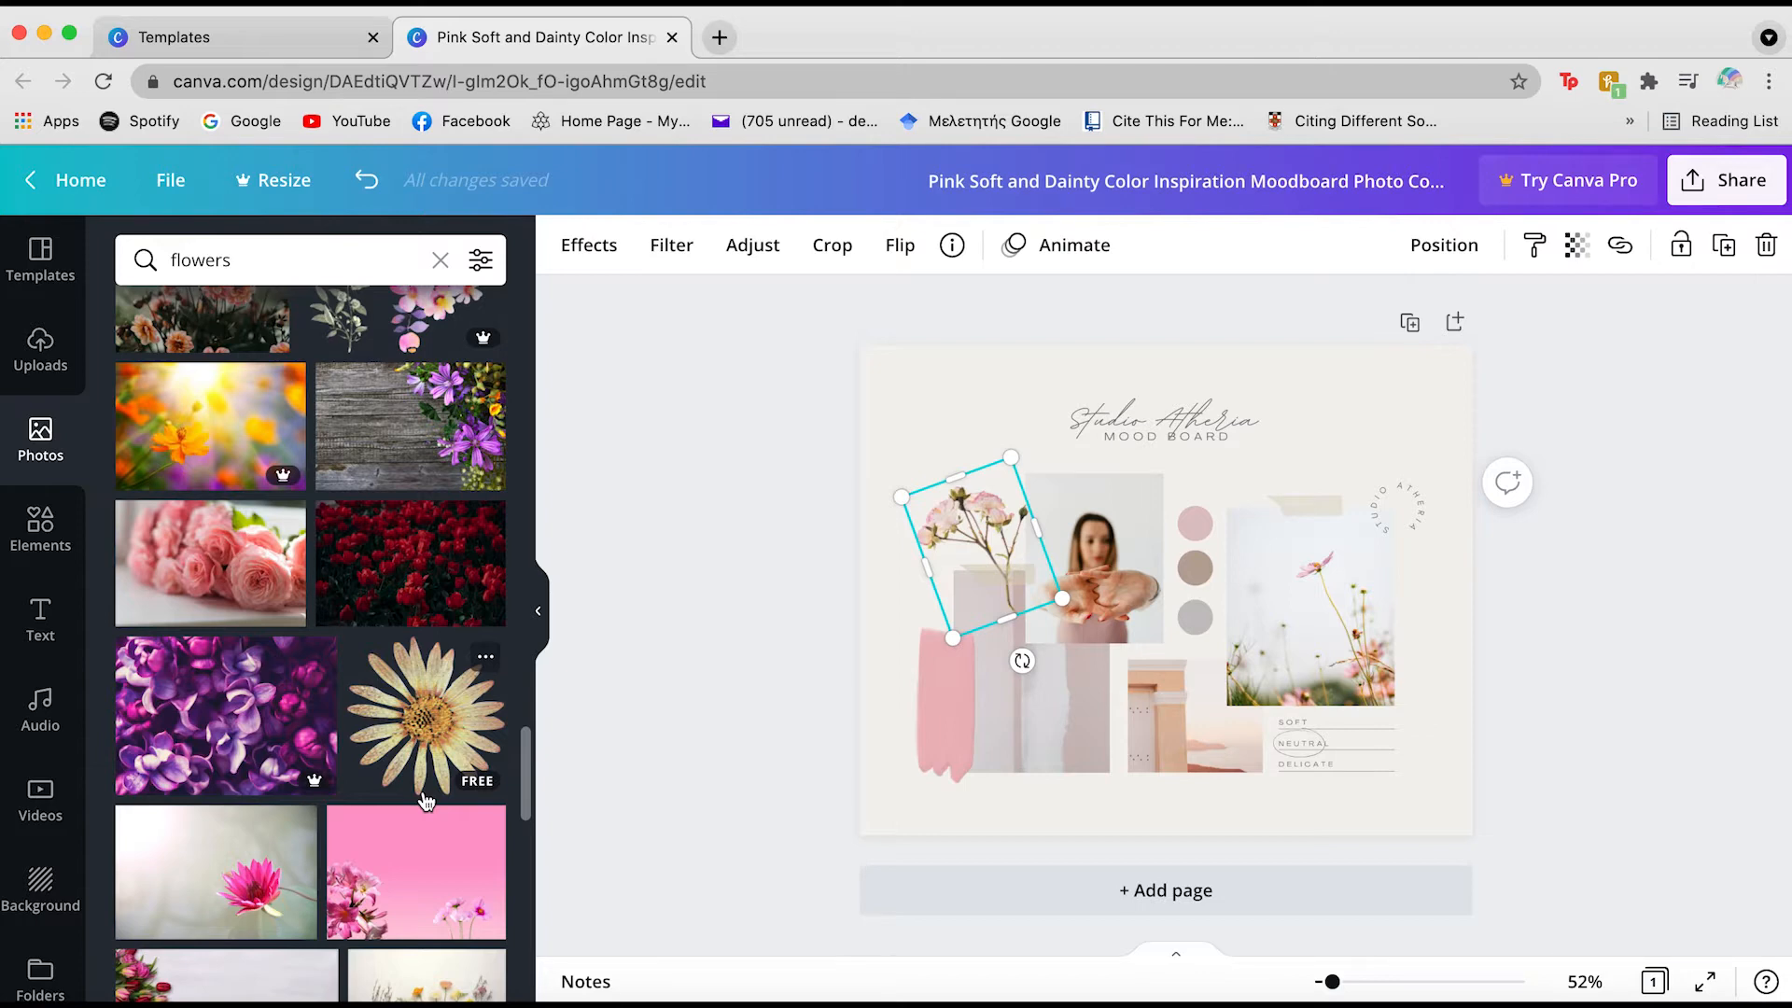
scroll(426, 801, down, 10)
scroll(427, 800, down, 2)
scroll(435, 785, down, 5)
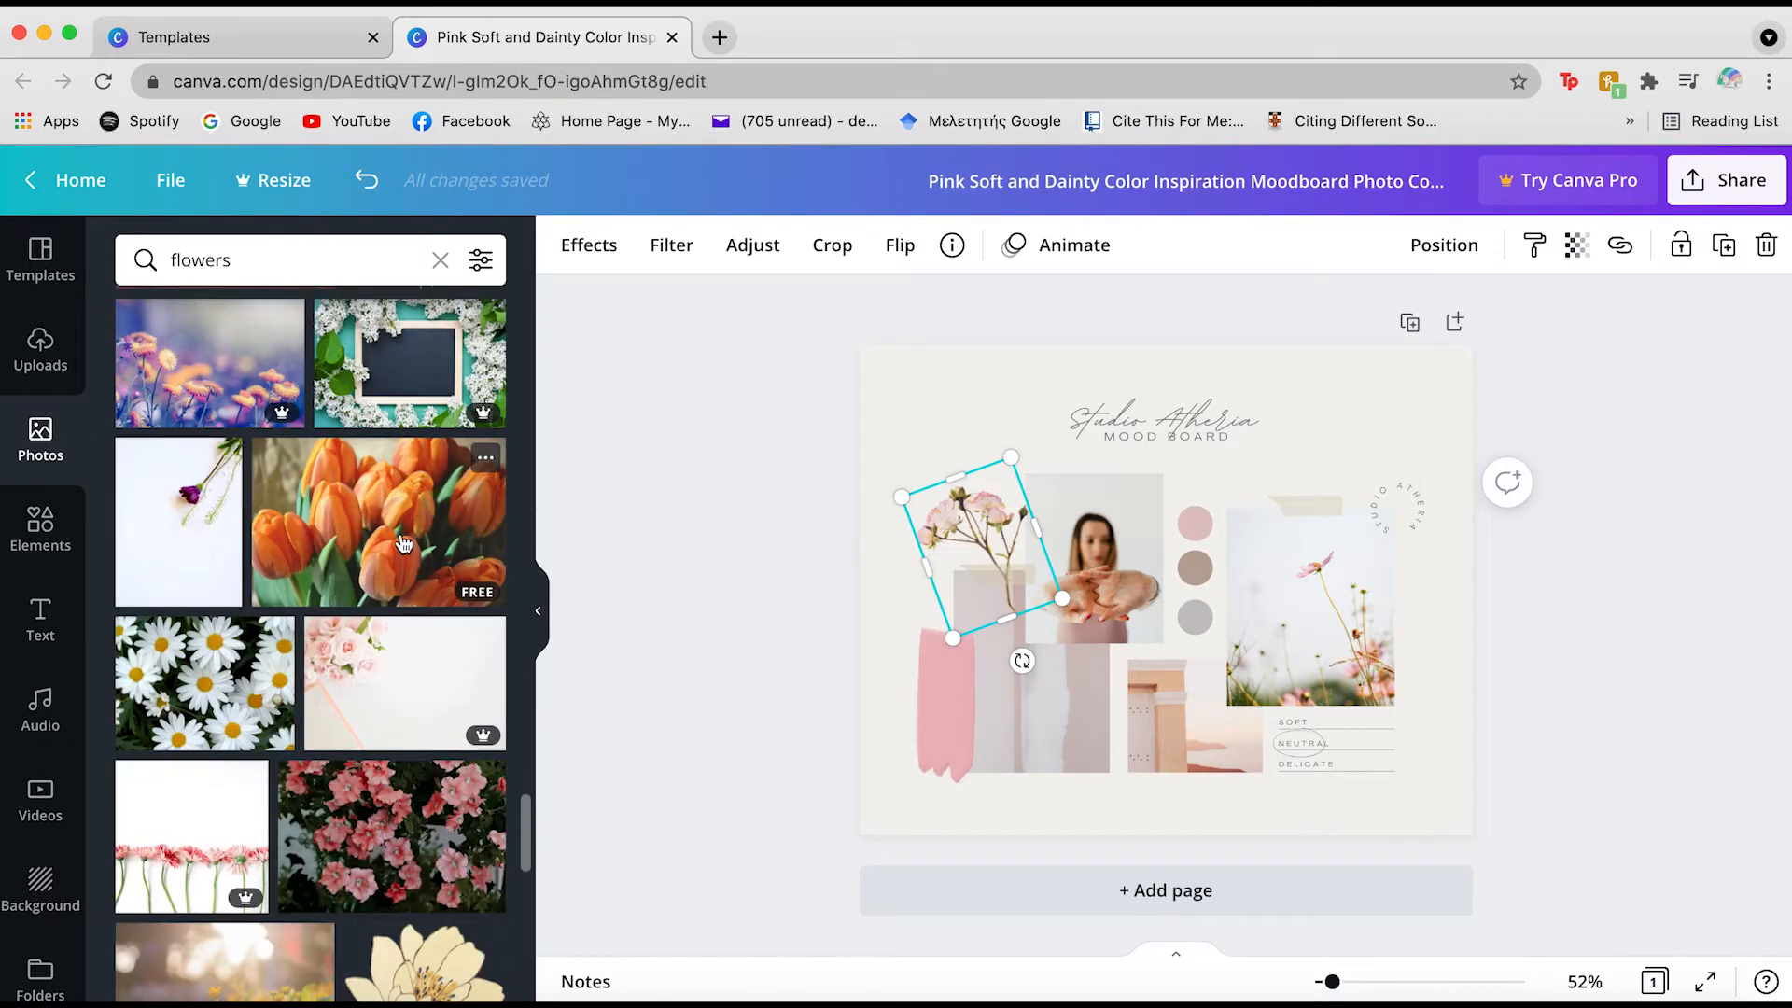
click(272, 259)
Search Photos for 'tulips' and place the pink tulip photo in the bottom-centre frame
text(tulips)
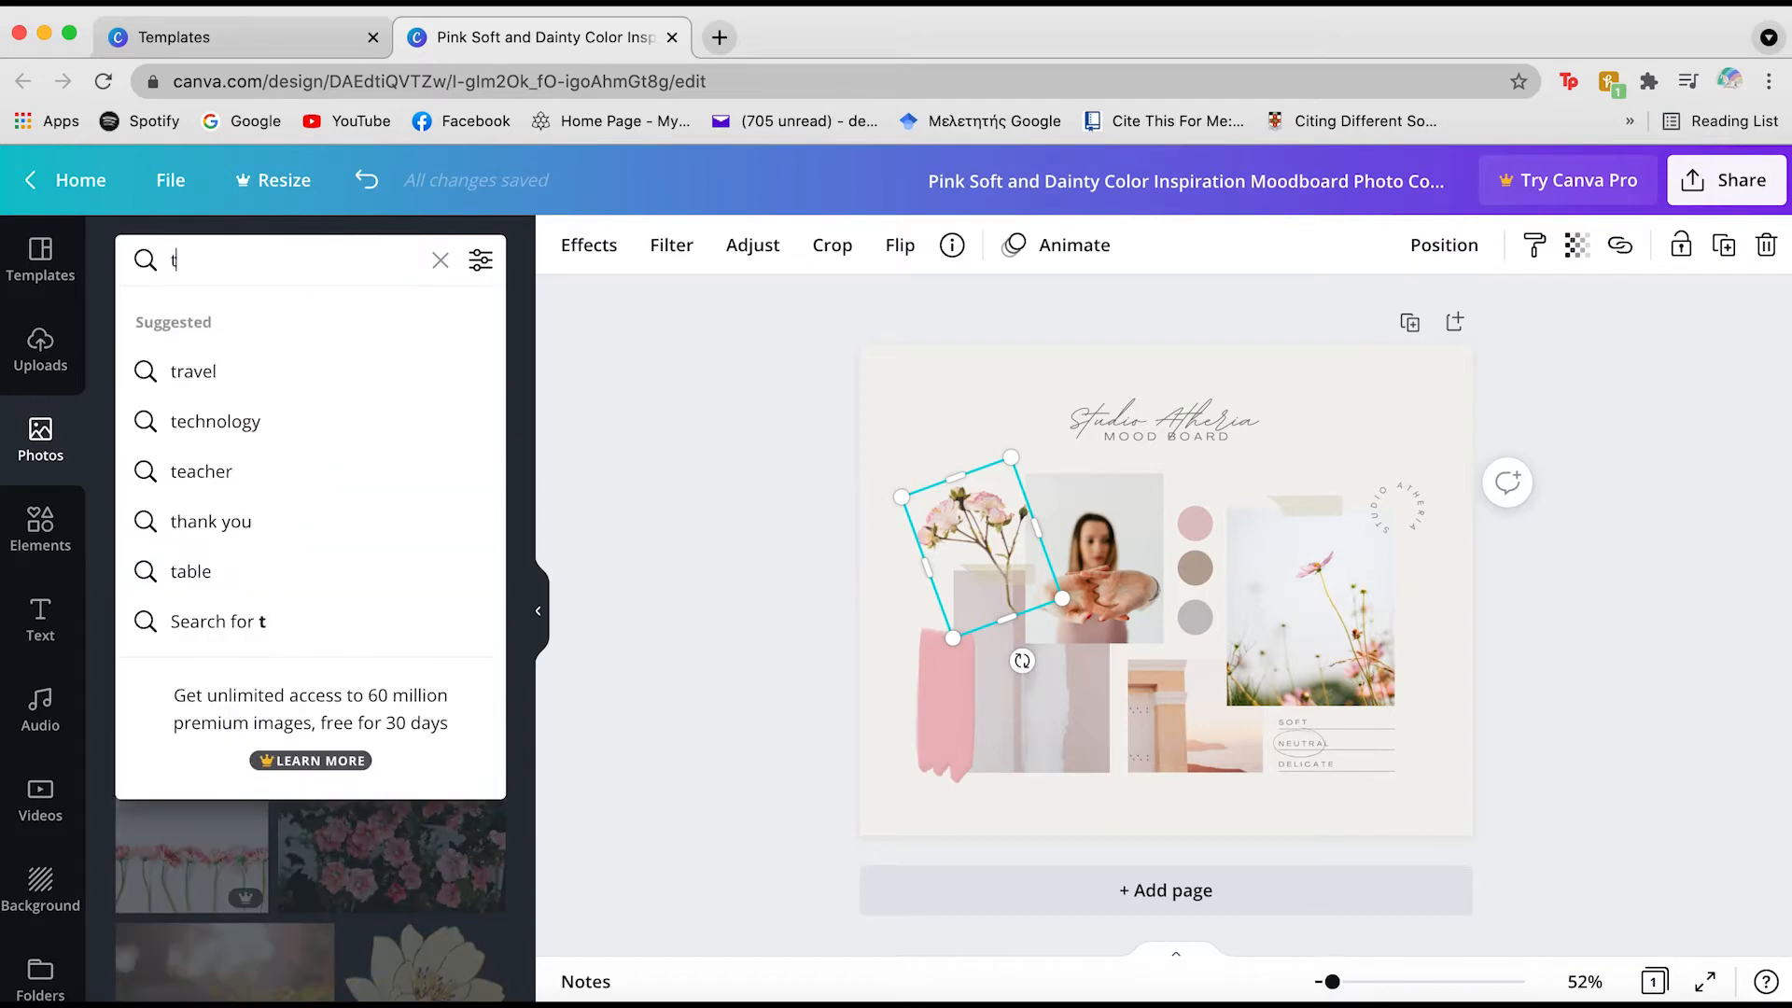
key(Return)
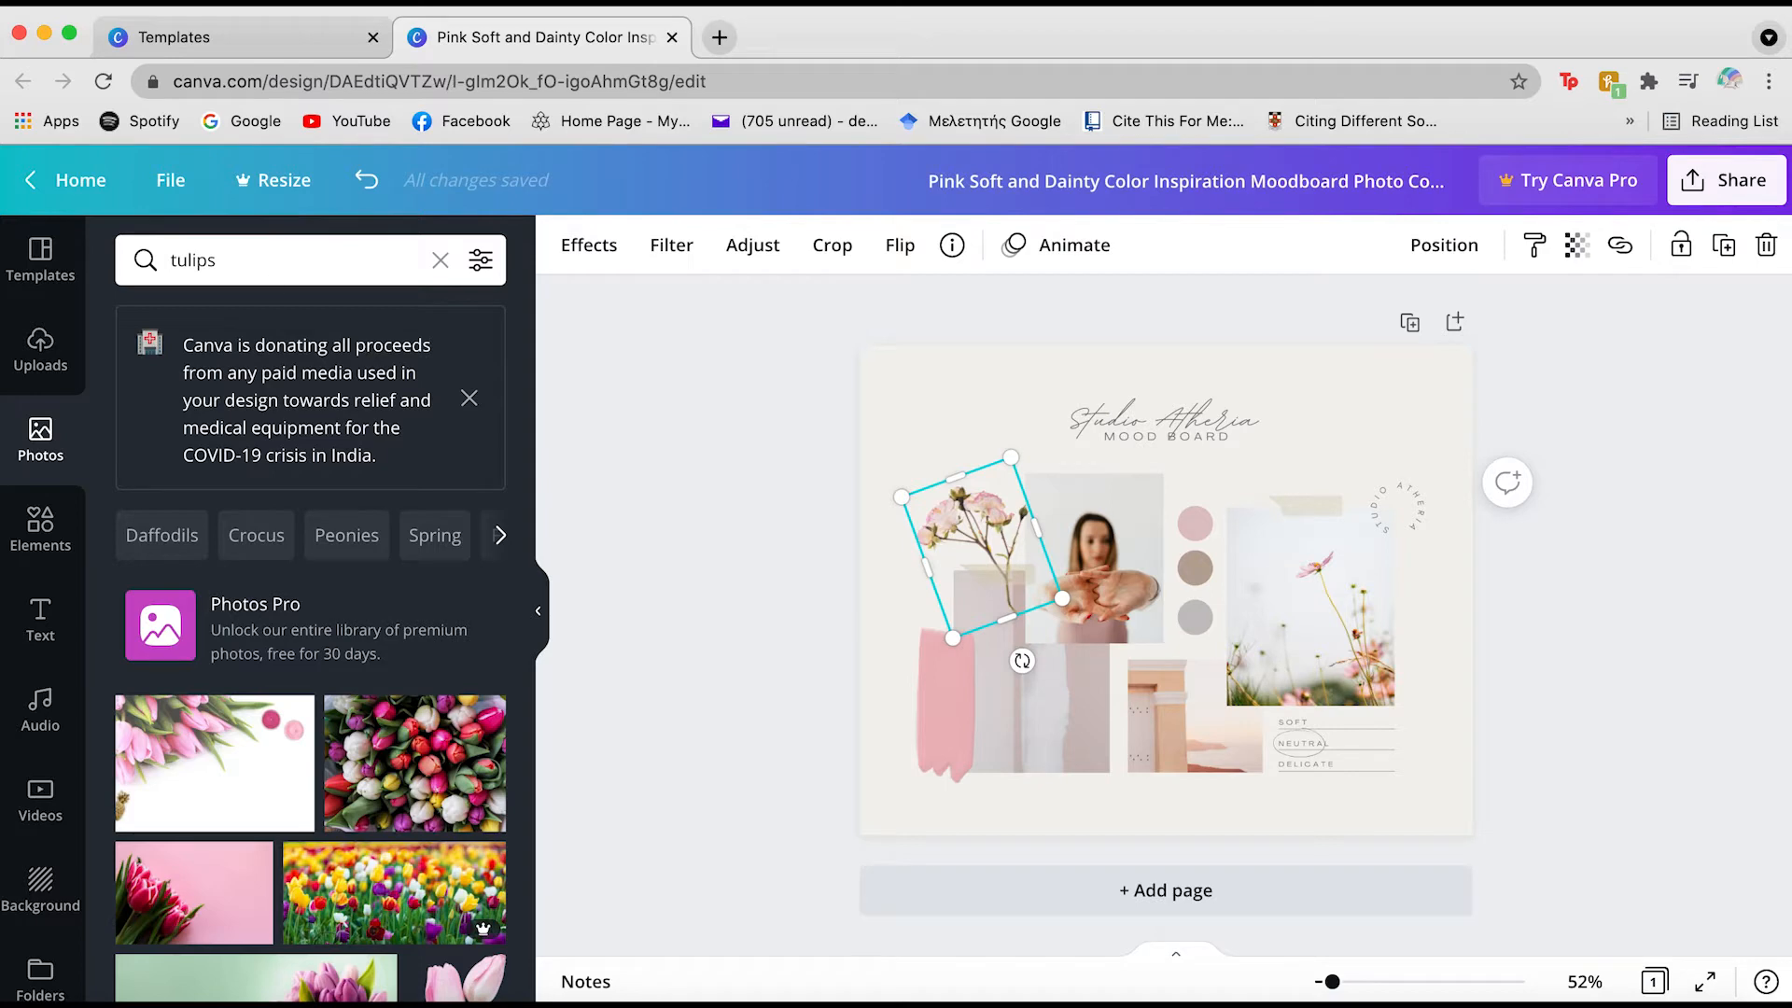
scroll(268, 660, down, 6)
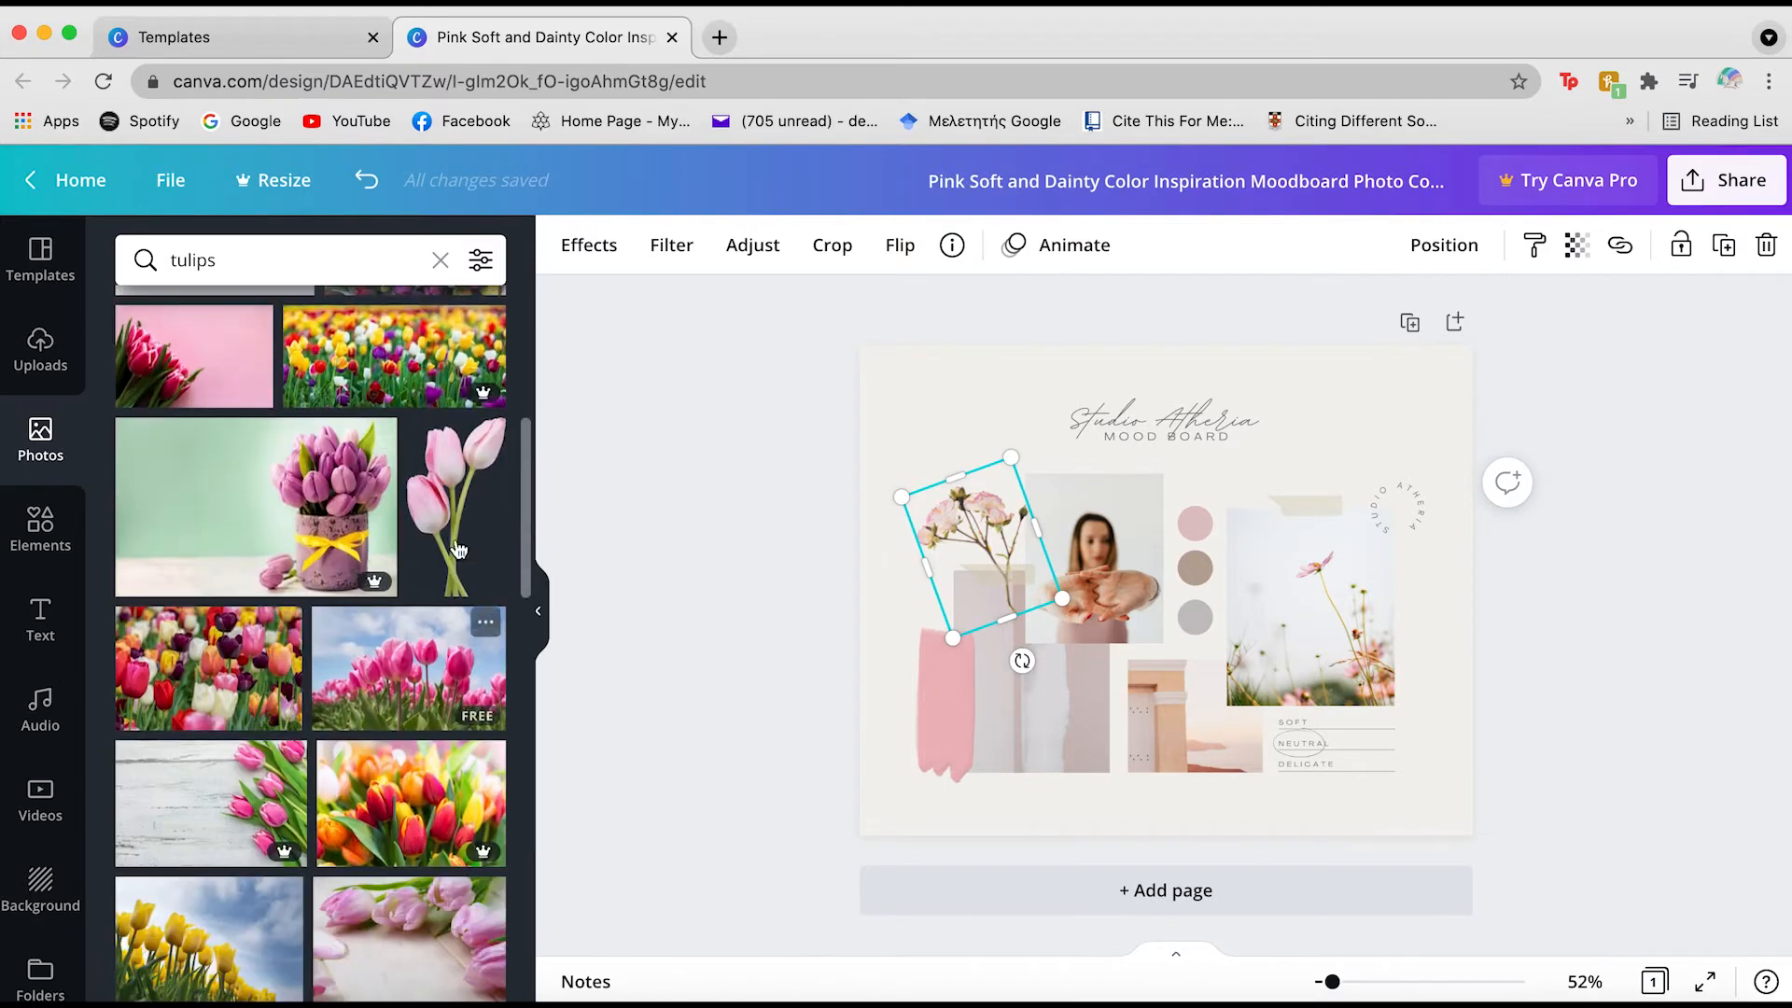
scroll(438, 509, down, 1)
scroll(438, 508, down, 10)
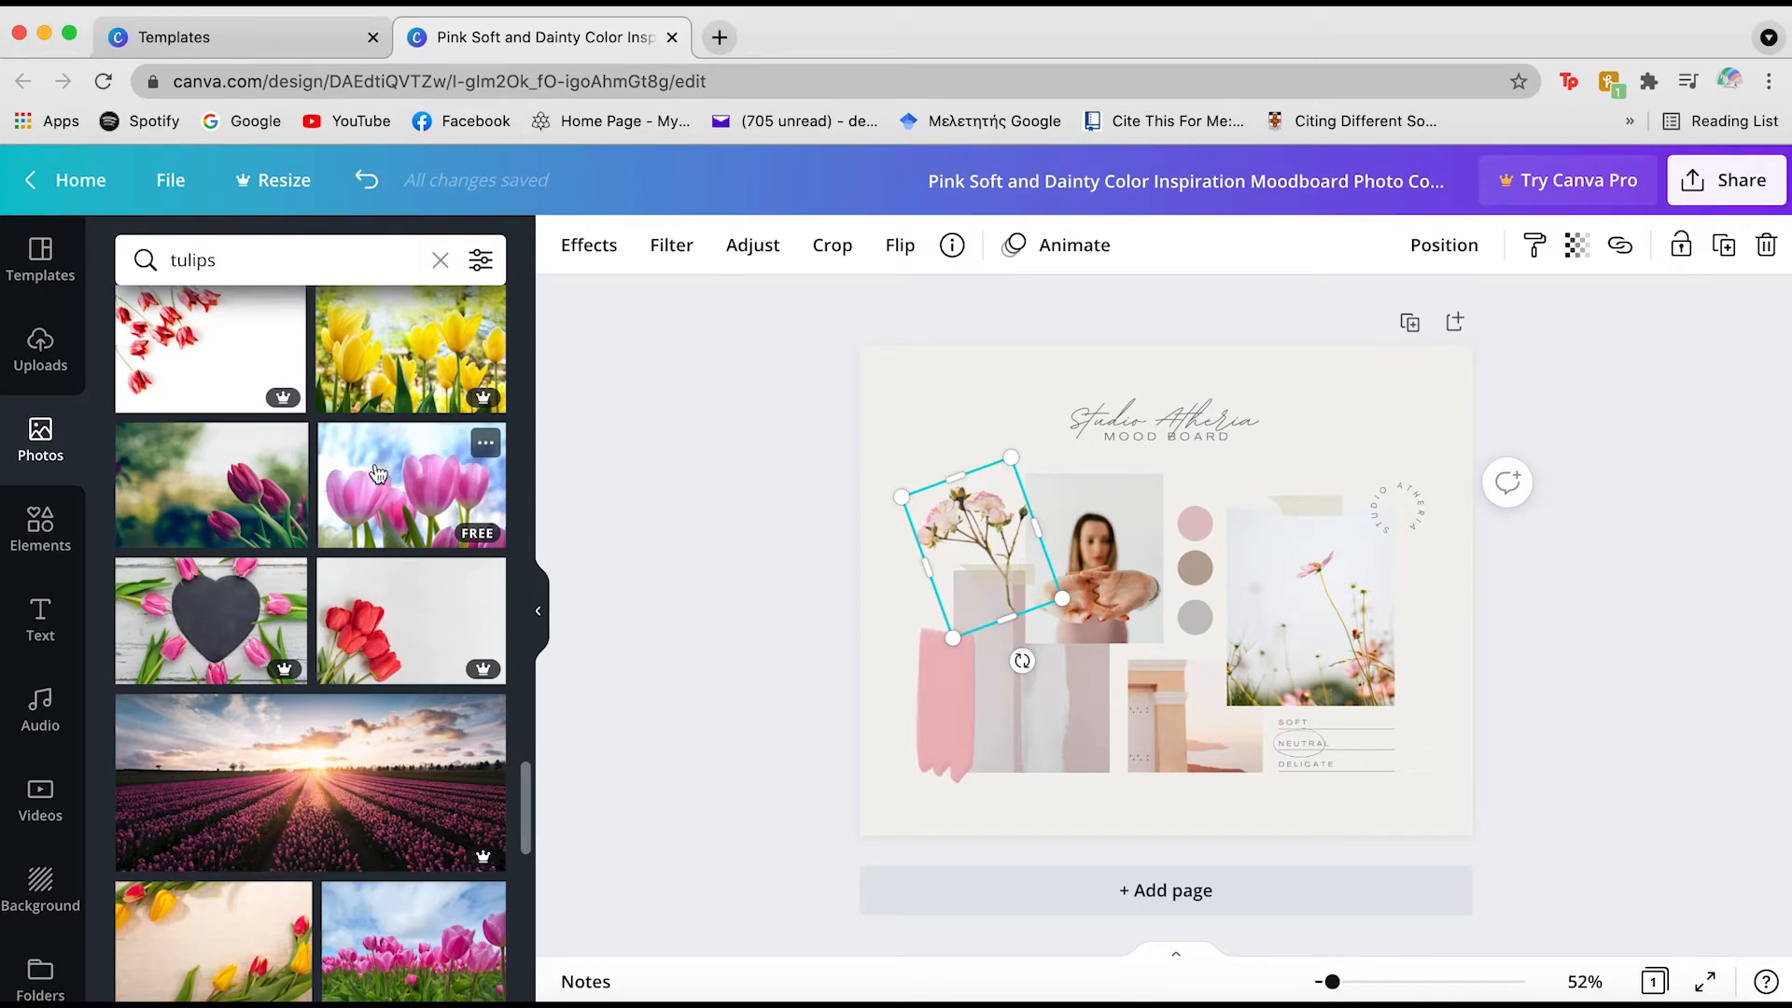
drag(378, 474, 1150, 681)
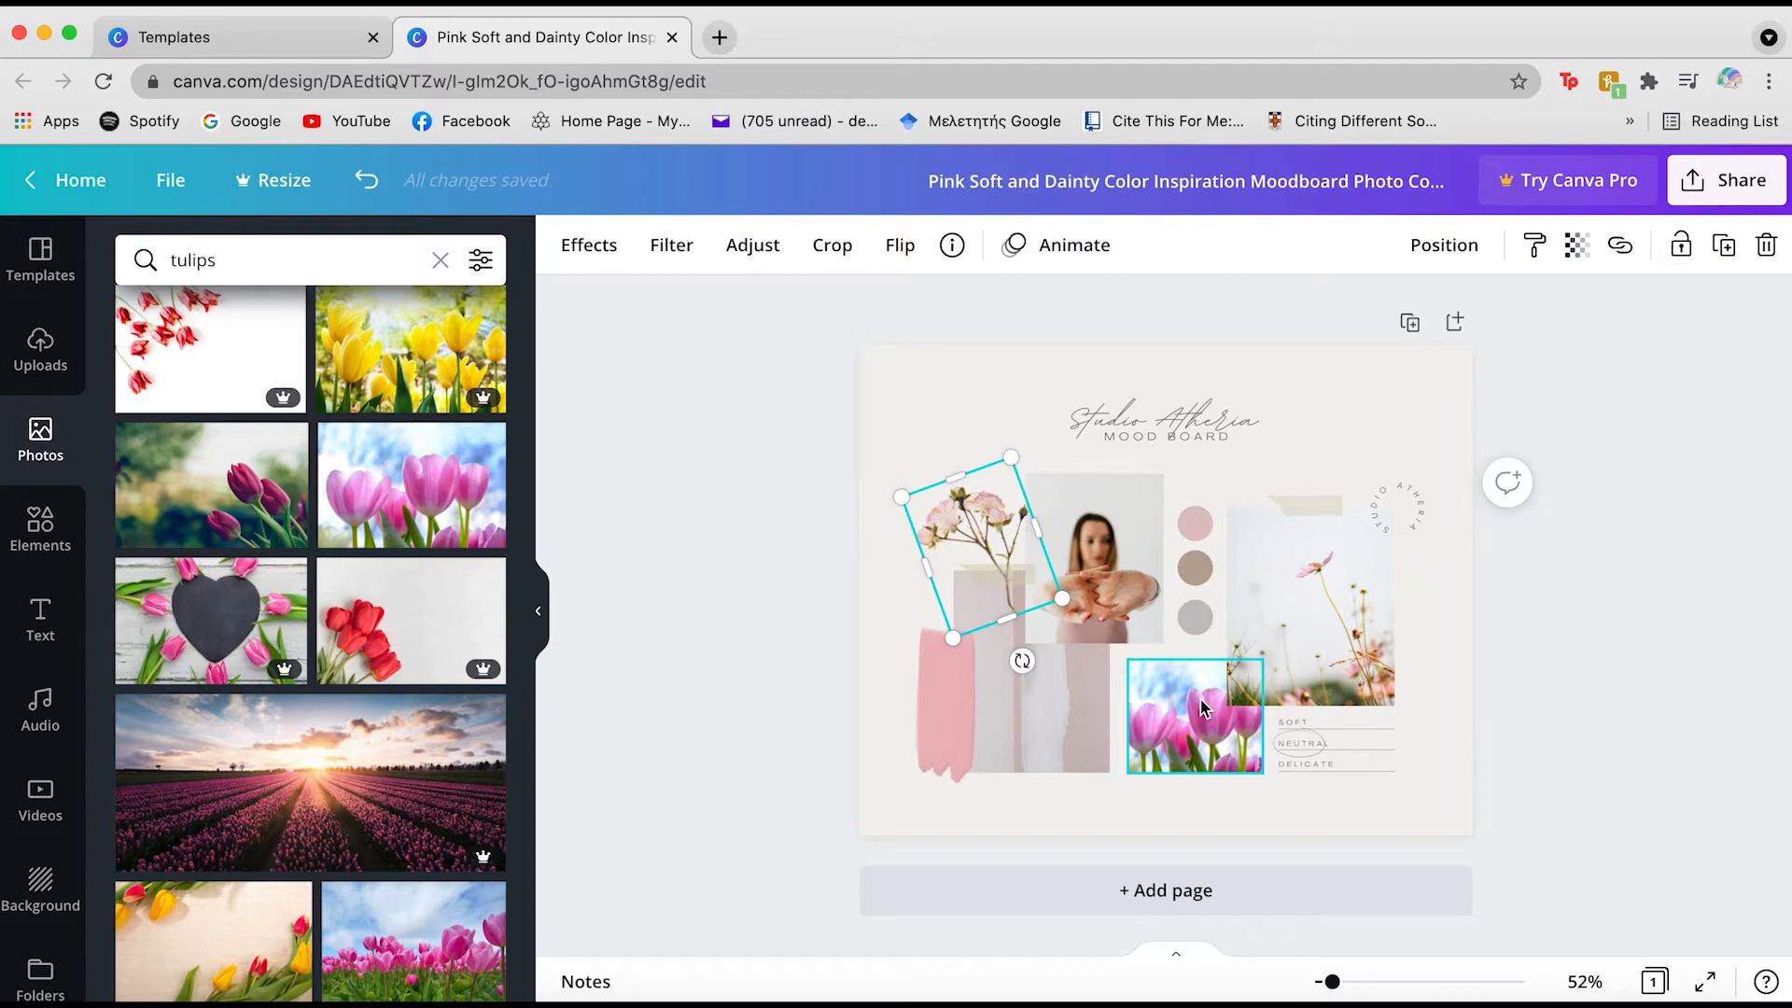
click(1255, 303)
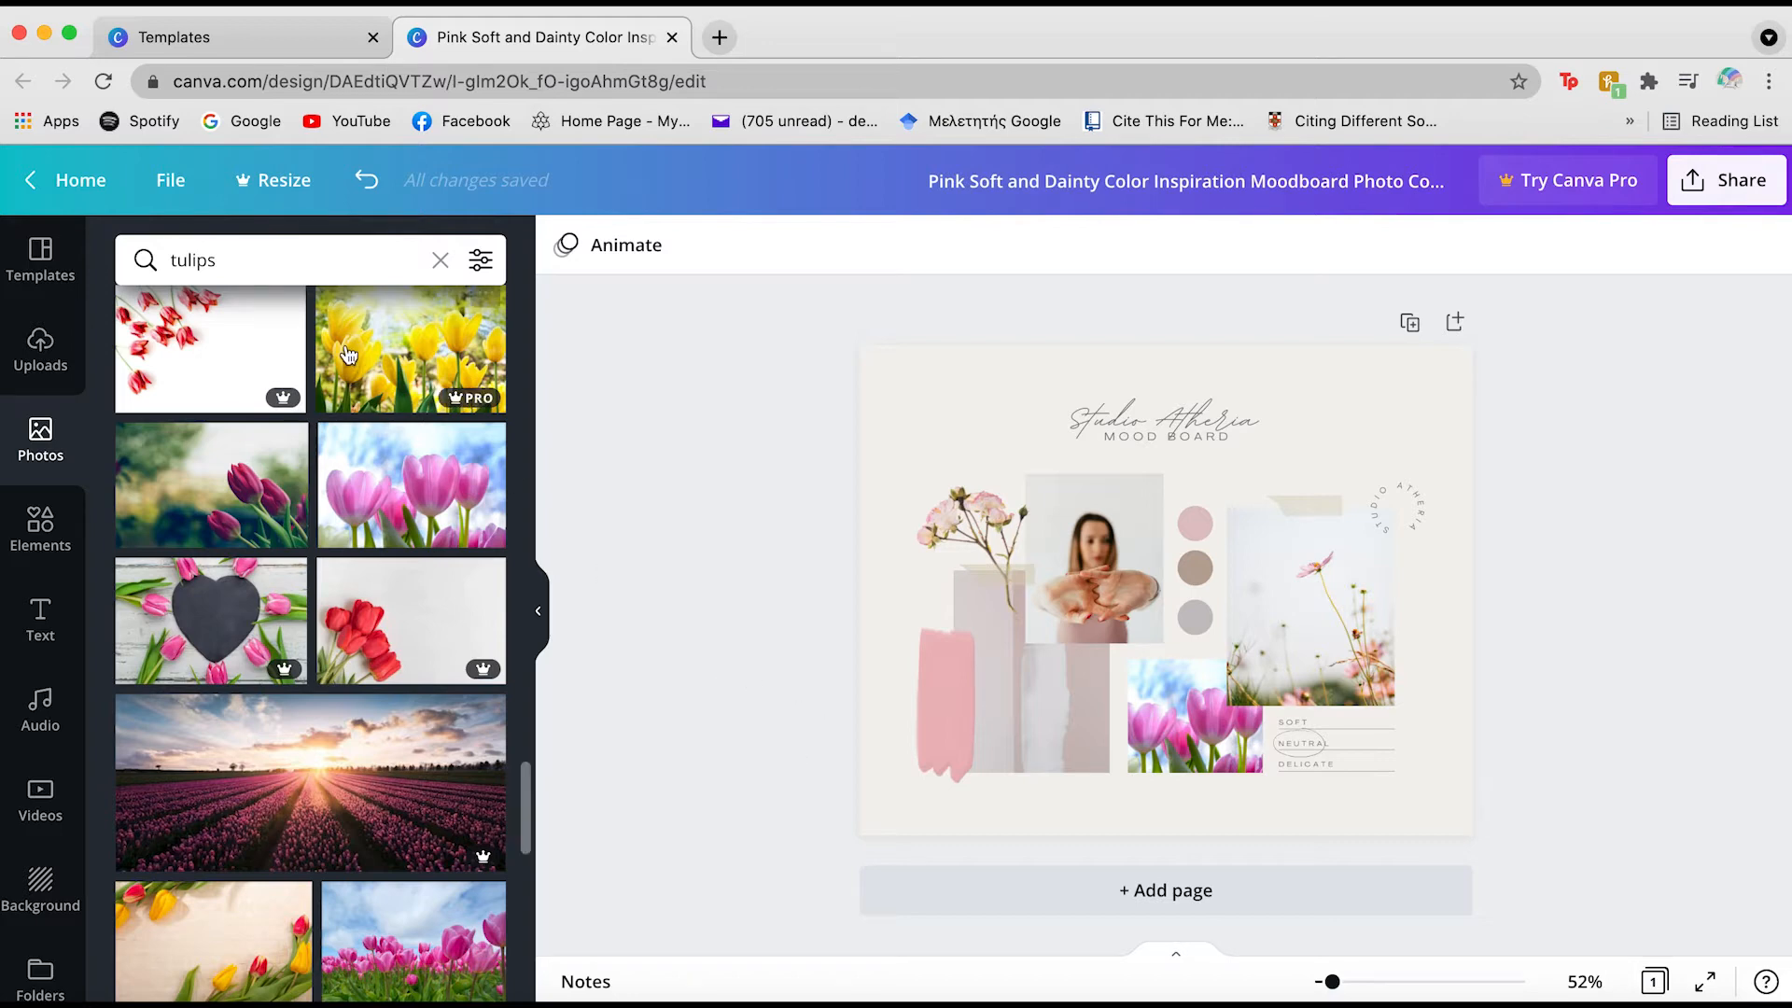
Replace the photo search with 'roses', browse the results, then return to the flower Elements graphics
click(202, 260)
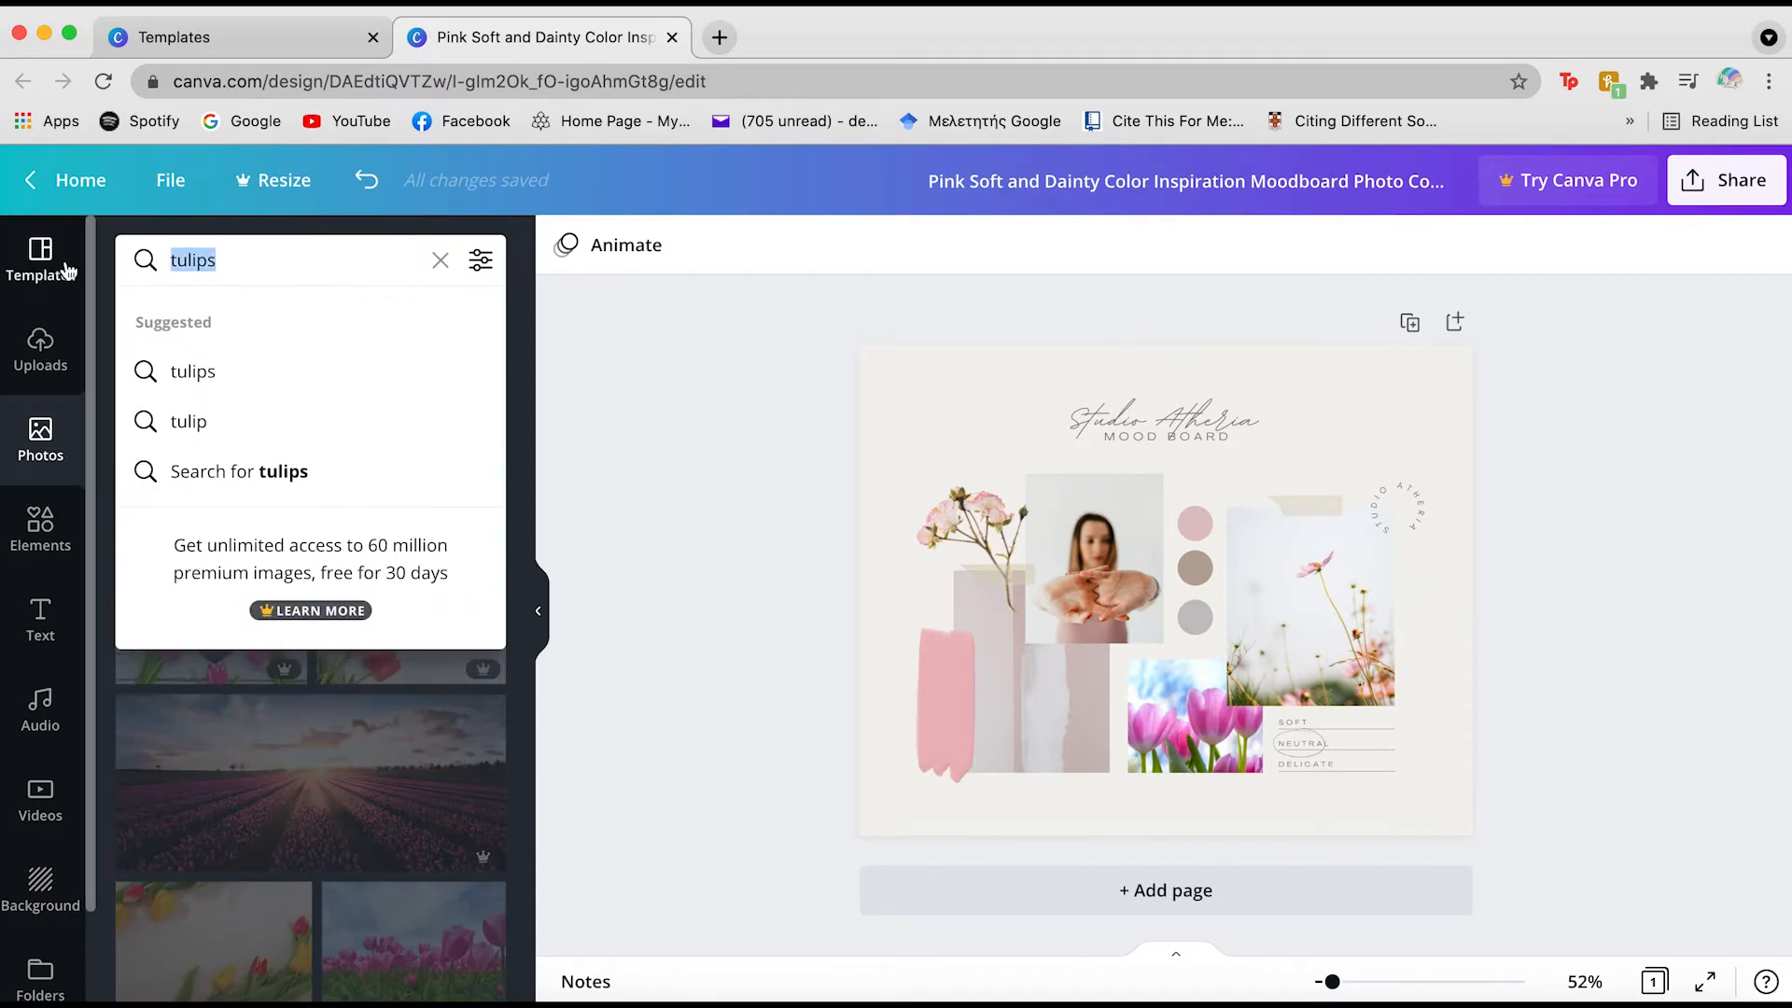
text(roses)
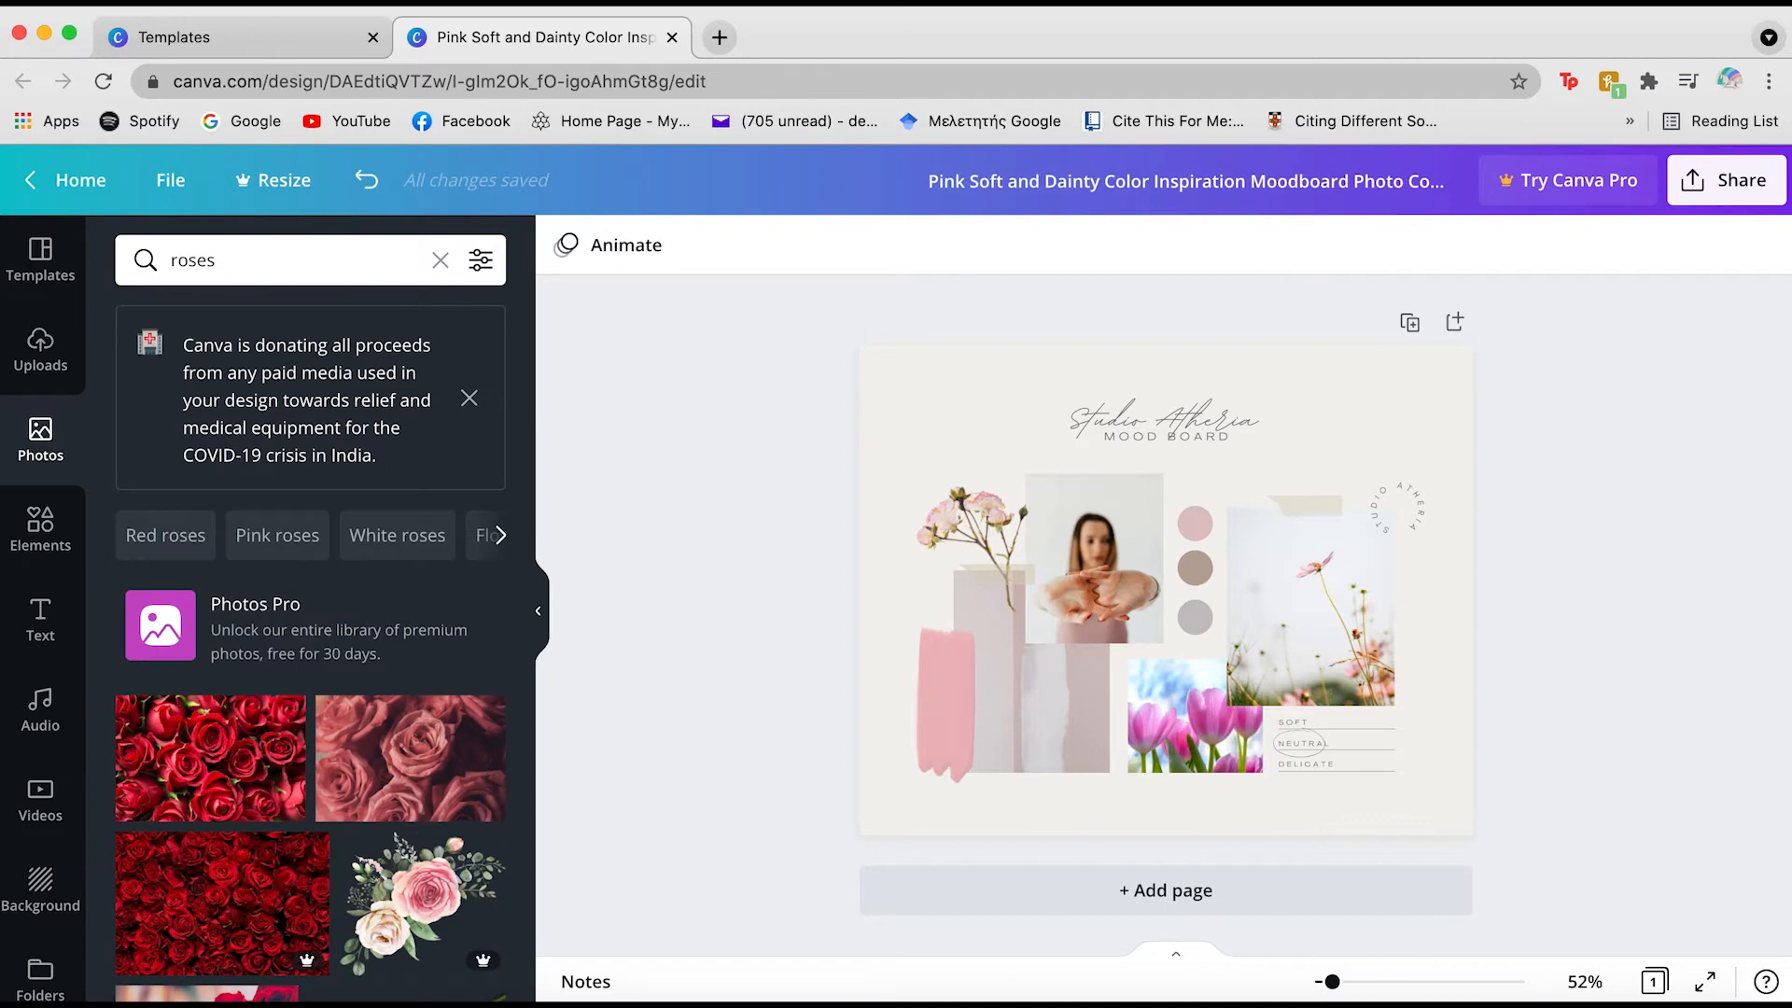
scroll(301, 707, down, 5)
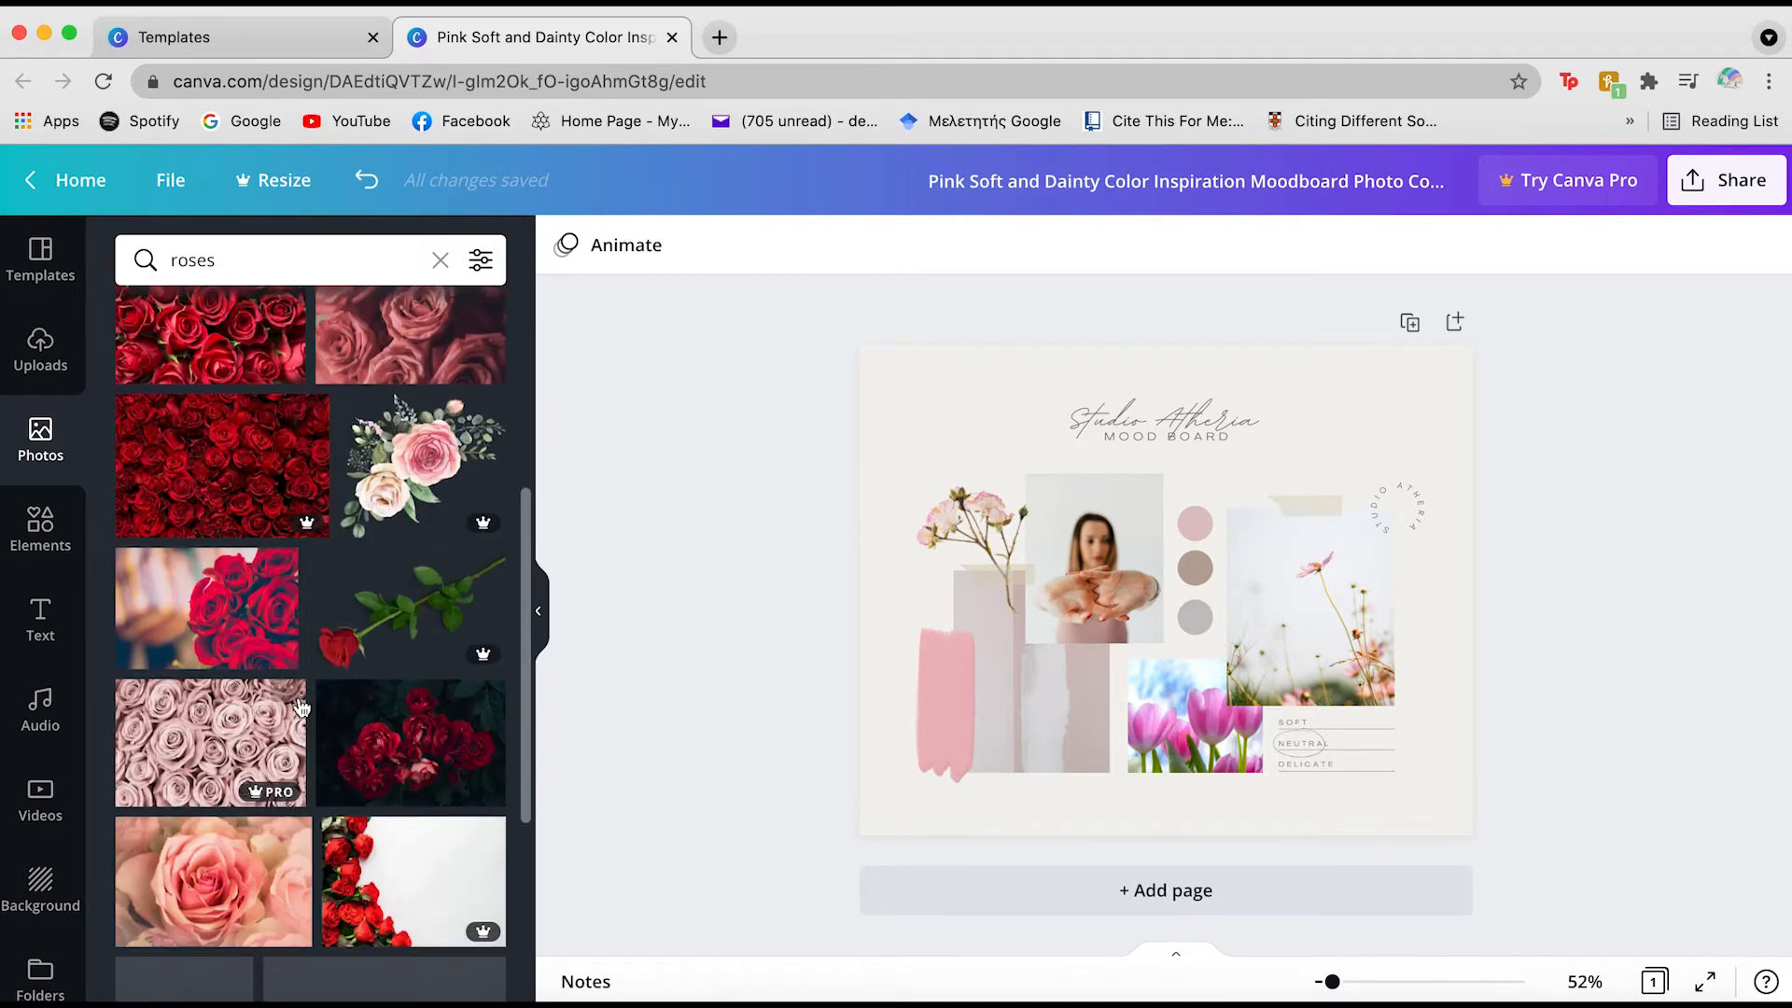
scroll(300, 708, down, 4)
scroll(298, 700, down, 3)
scroll(299, 694, down, 5)
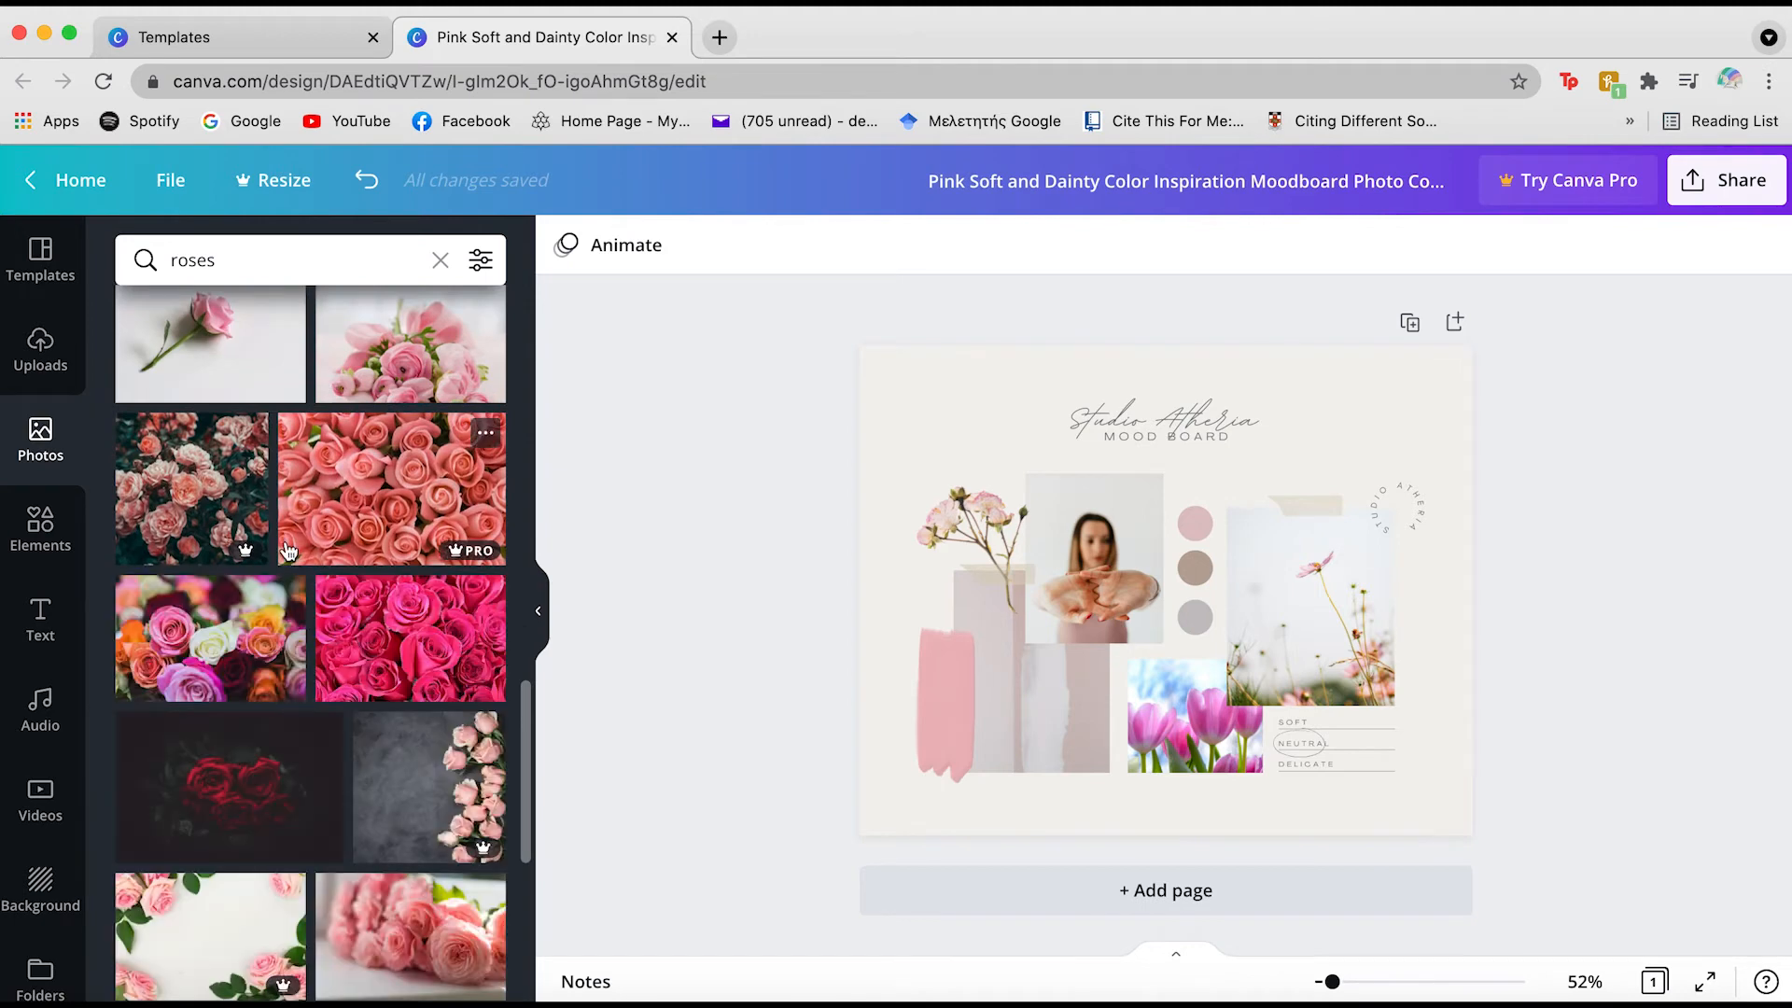
scroll(287, 550, down, 7)
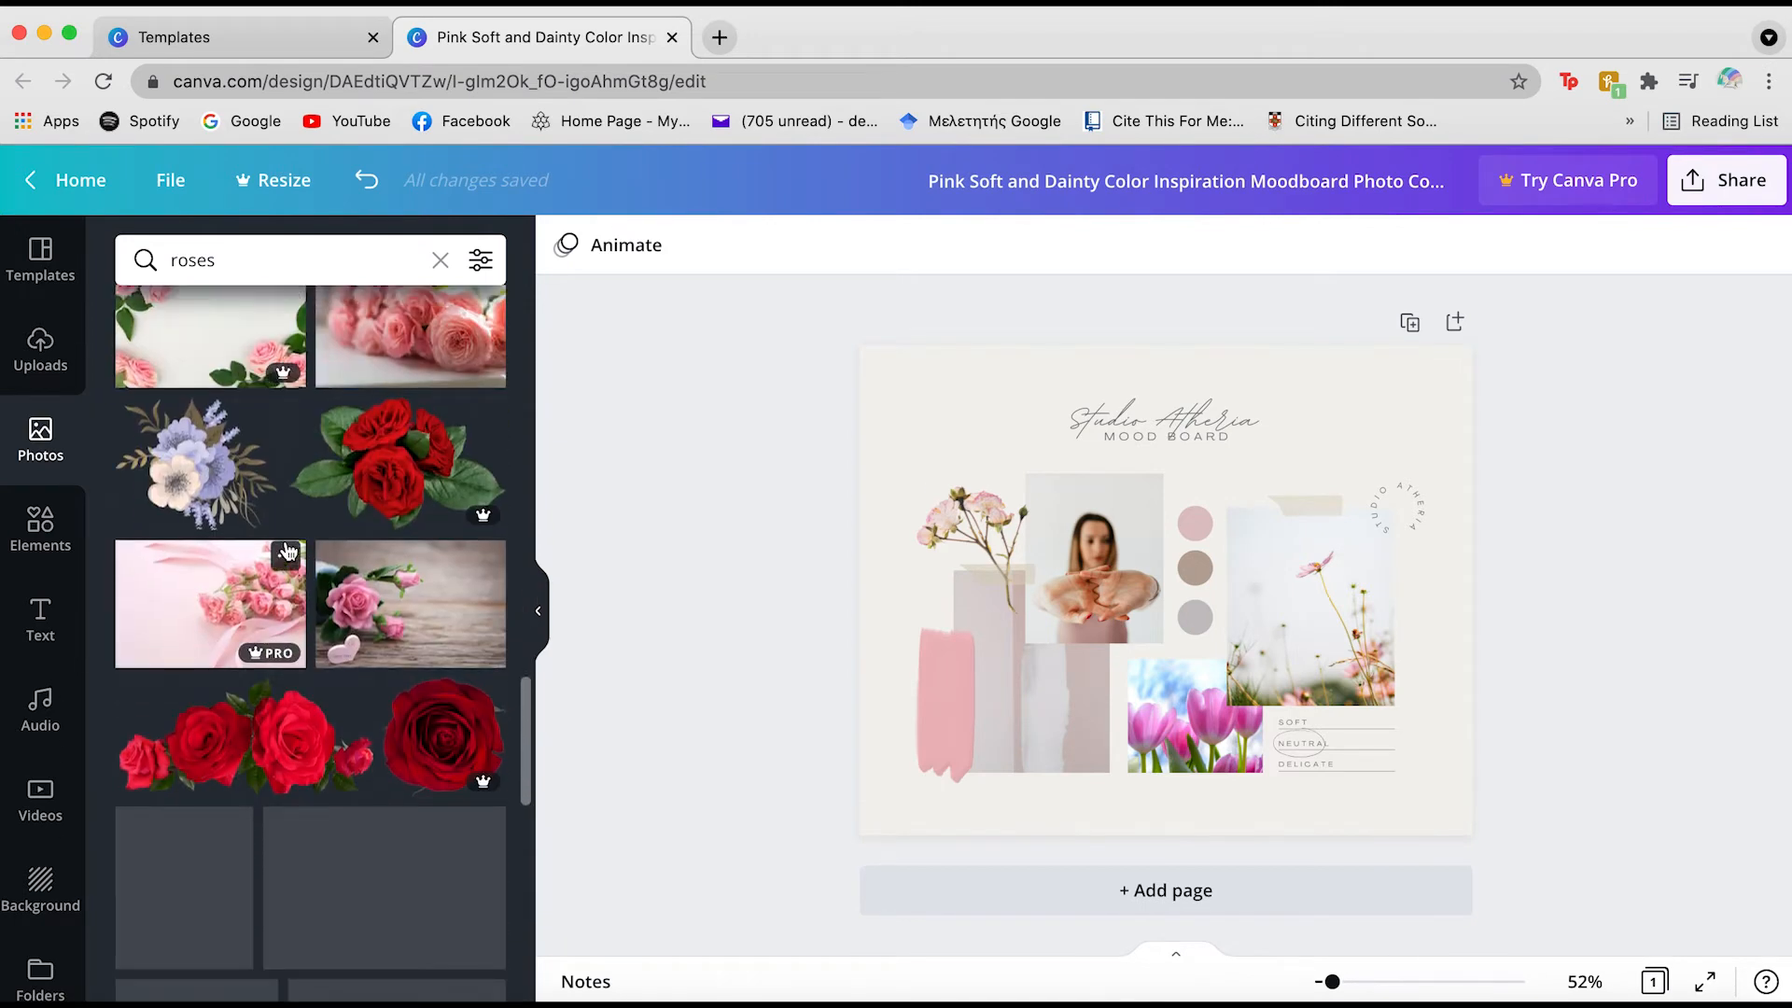
scroll(287, 551, down, 5)
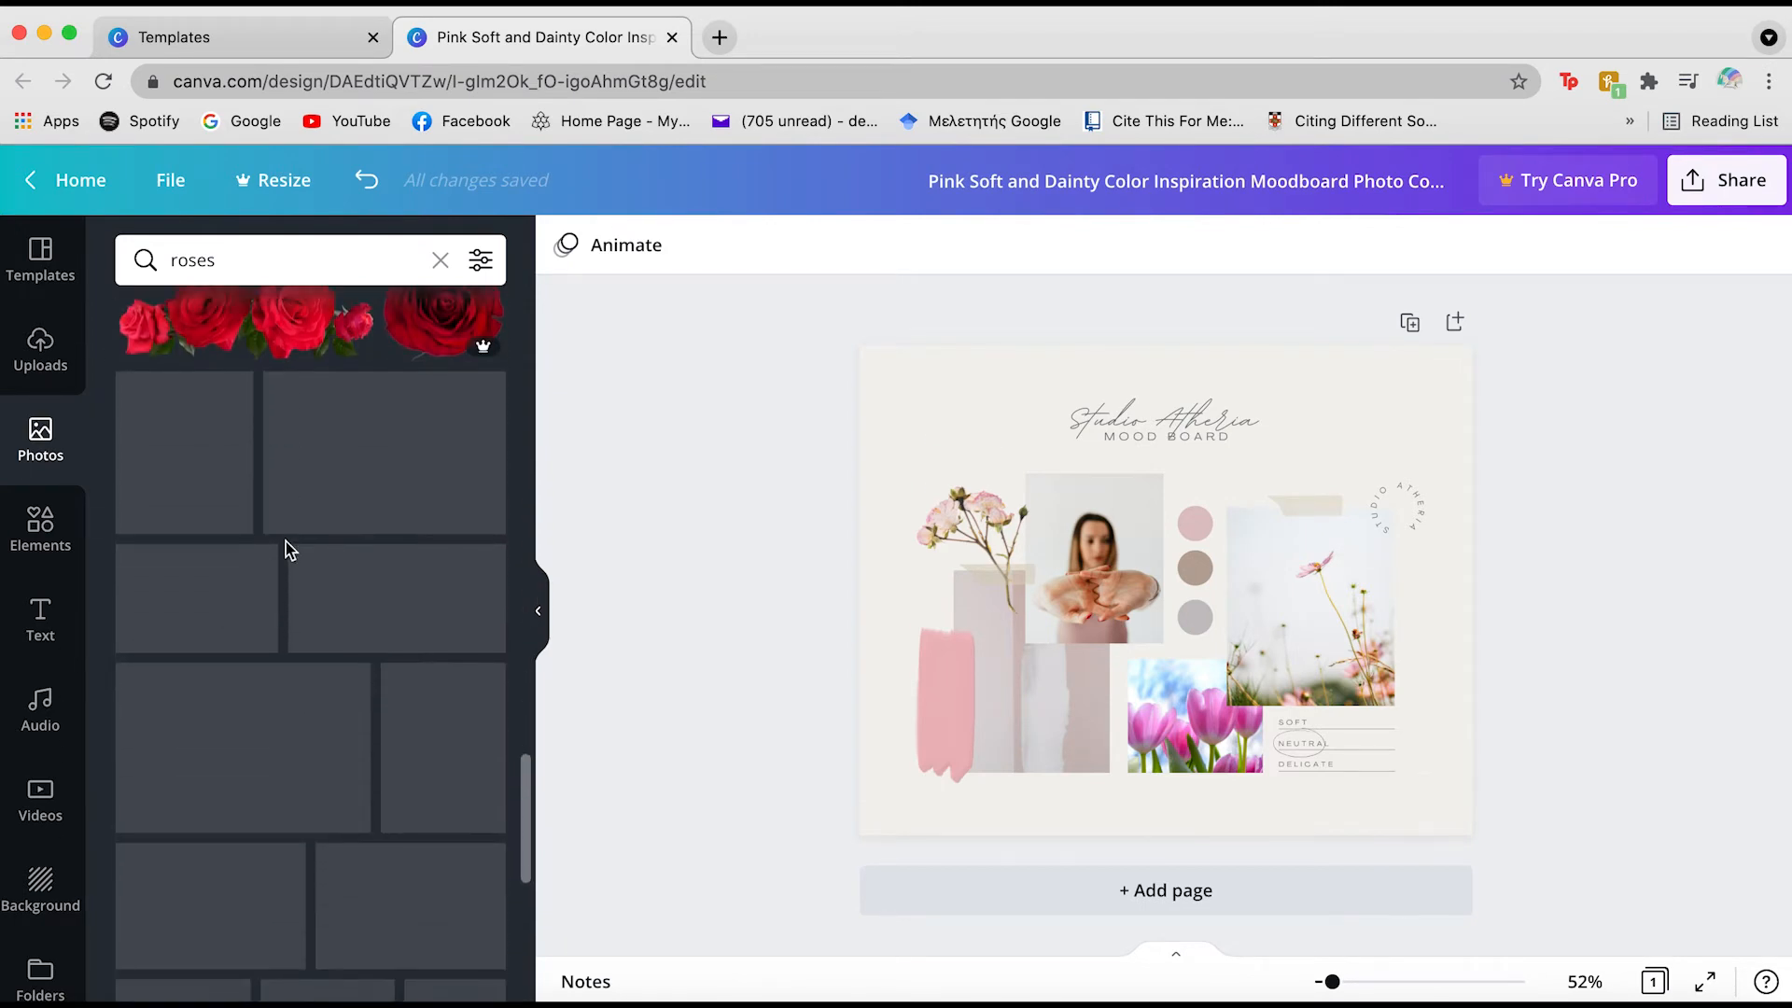
scroll(286, 543, down, 5)
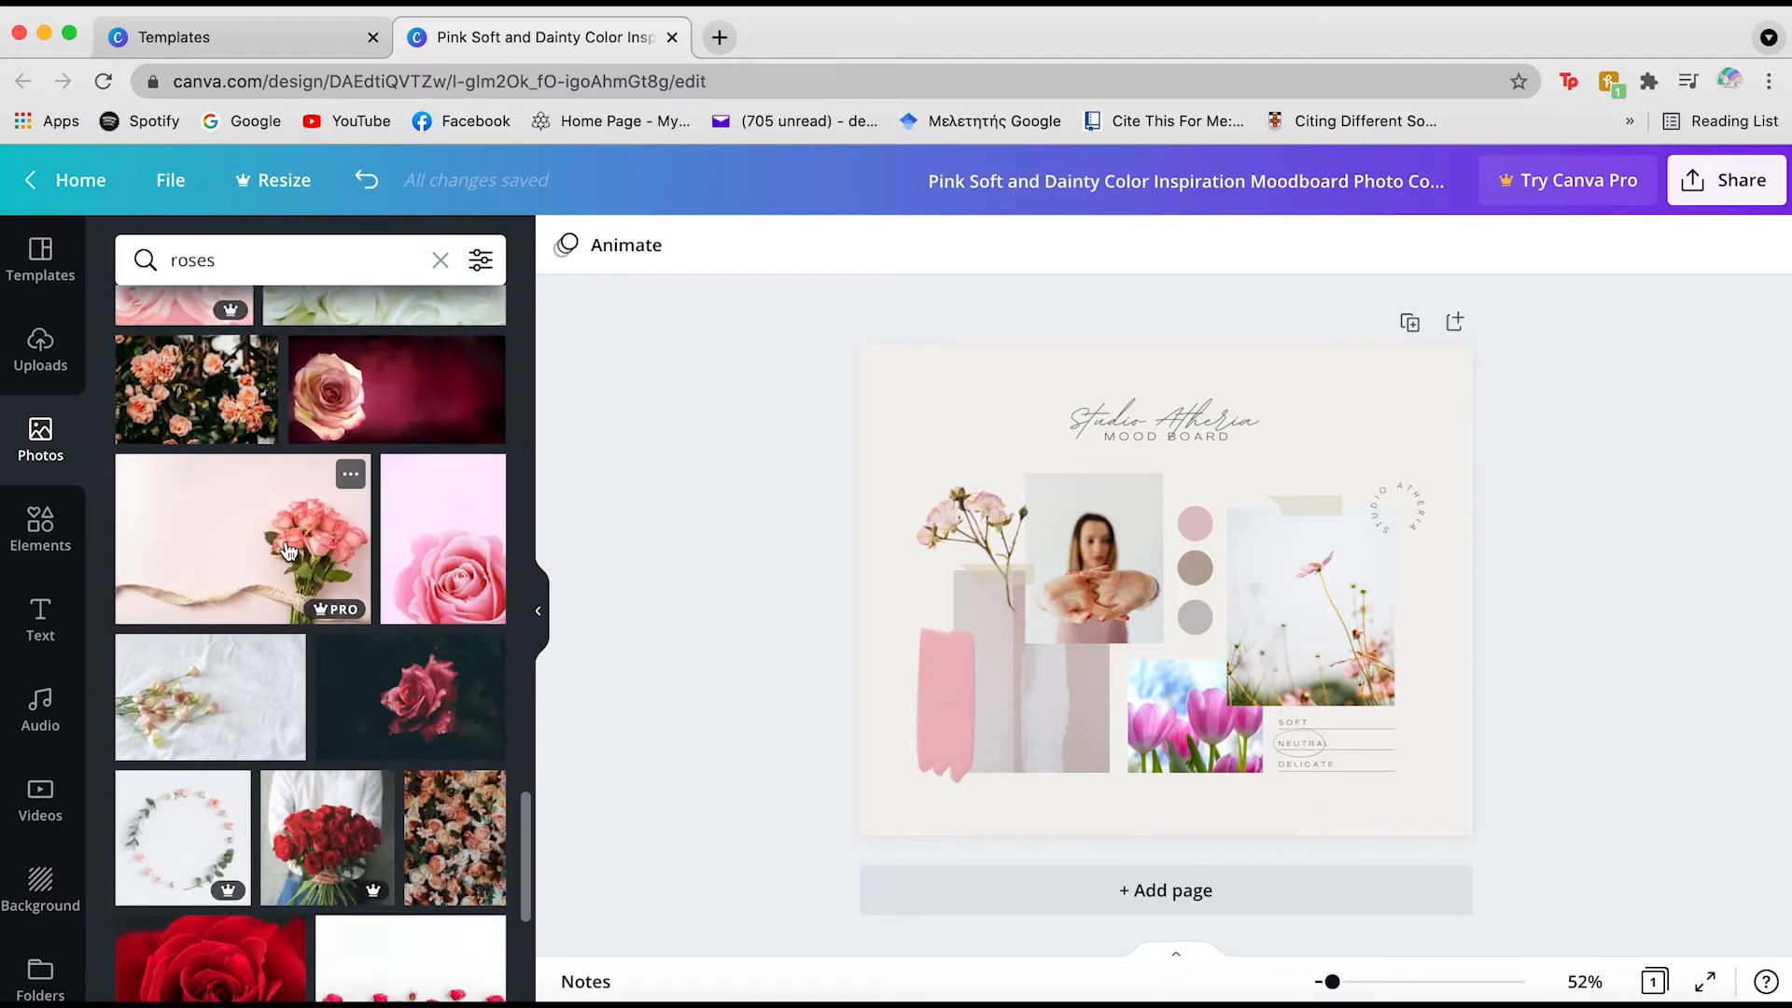
scroll(280, 523, down, 6)
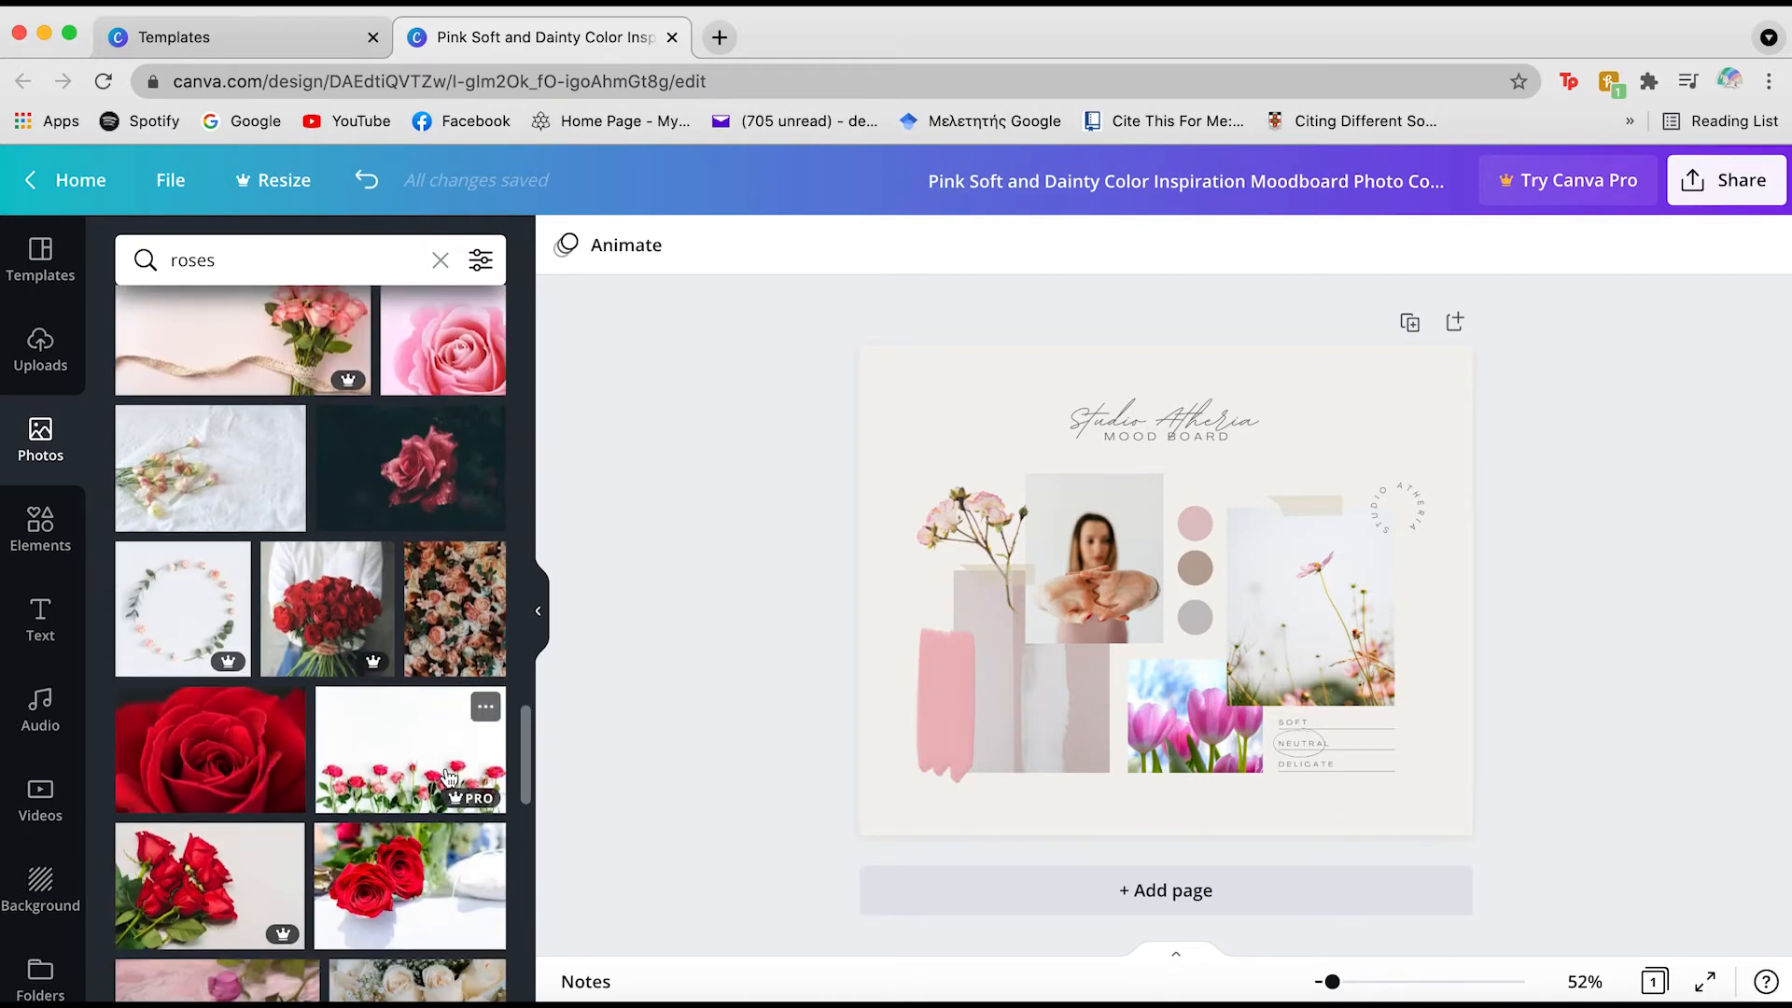
scroll(448, 777, down, 5)
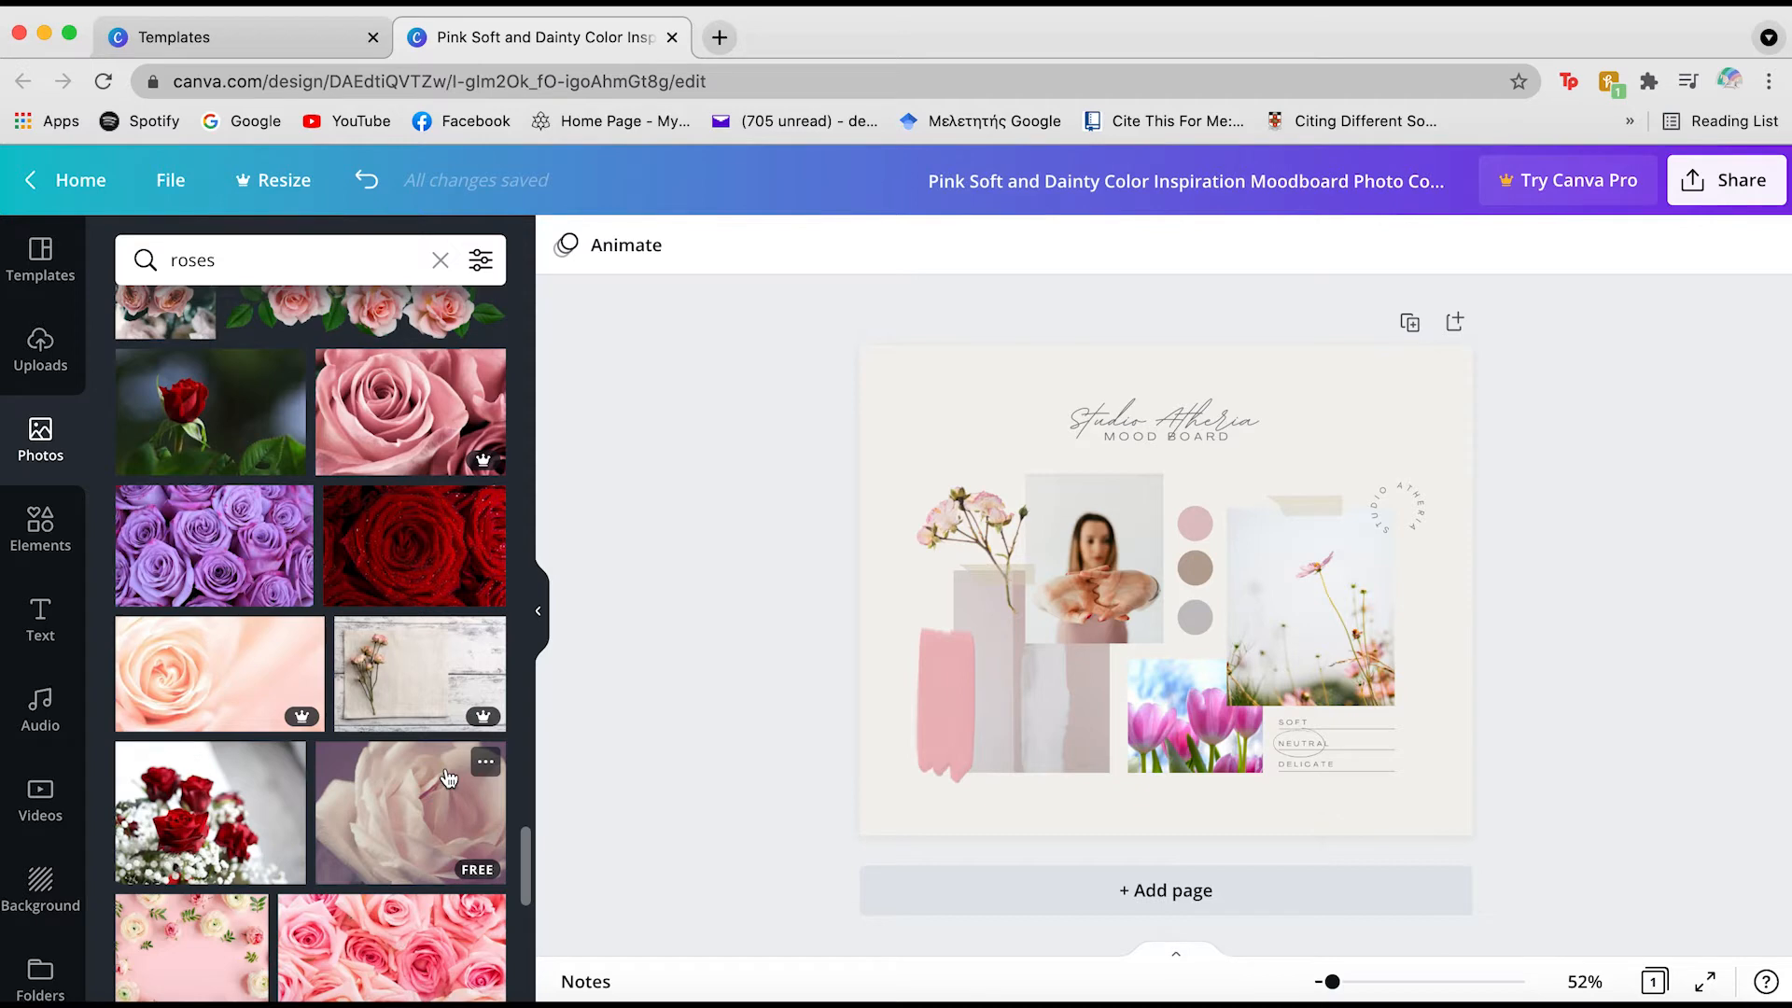
scroll(448, 778, down, 10)
scroll(448, 777, down, 4)
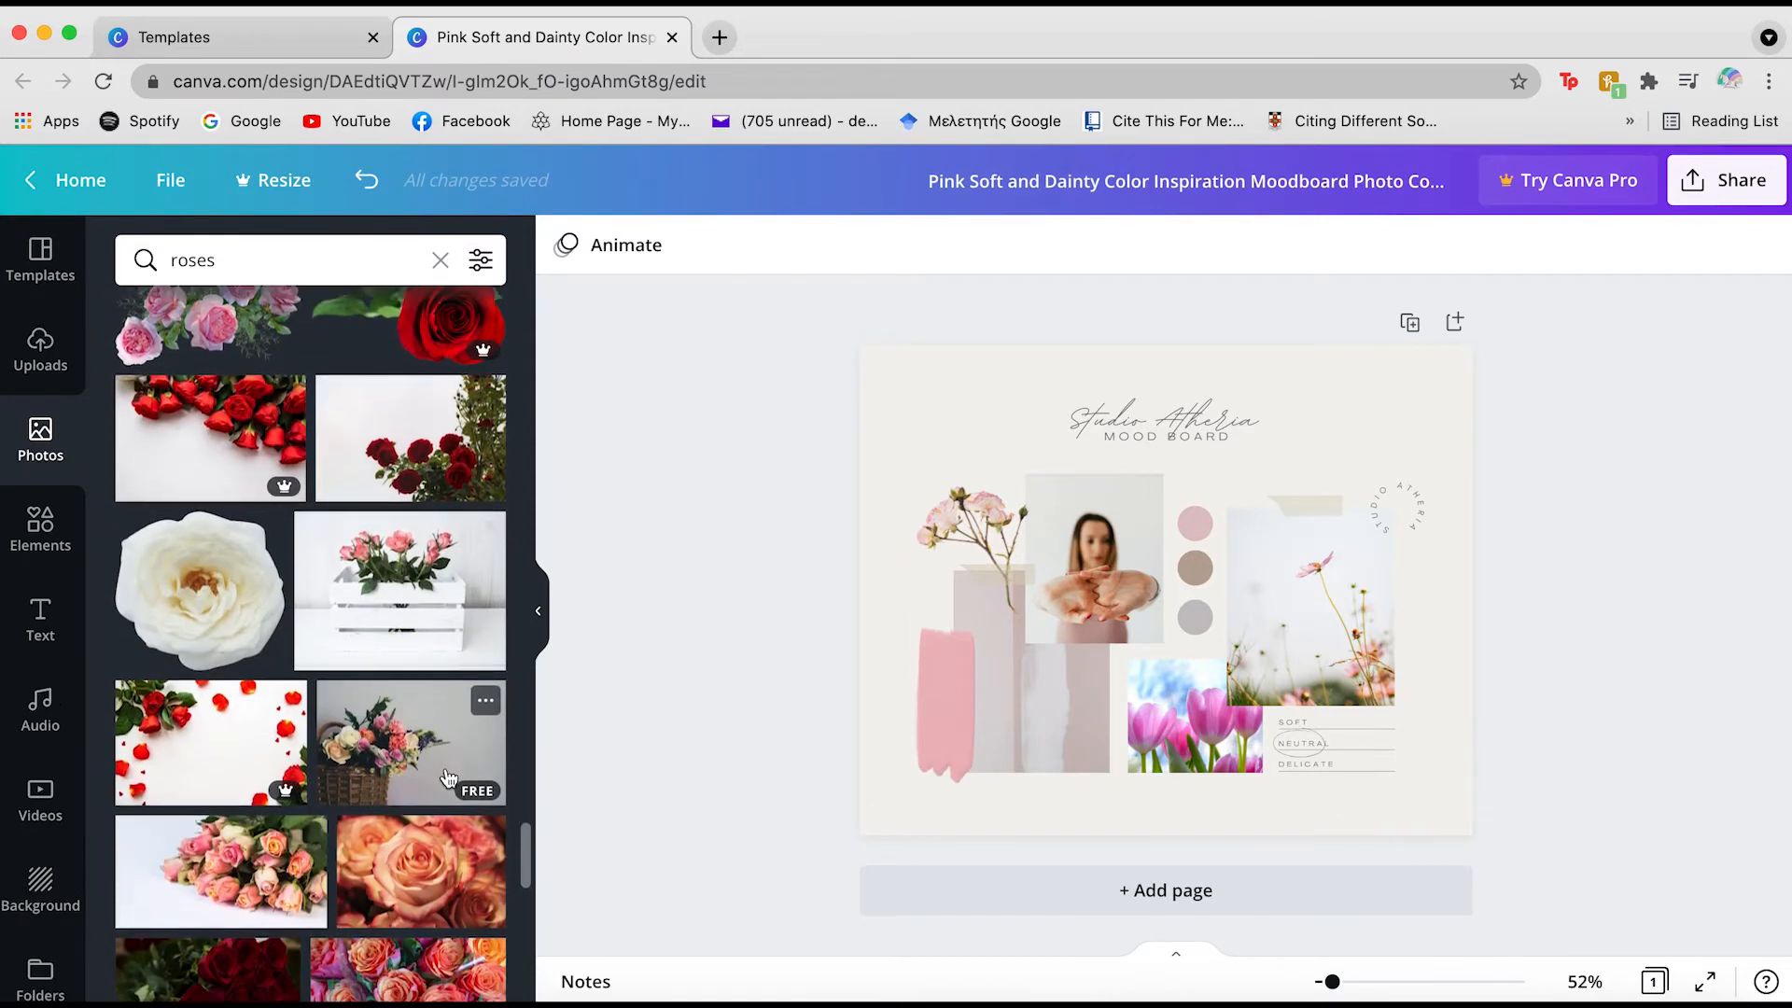
scroll(448, 777, down, 3)
scroll(448, 778, down, 8)
scroll(447, 772, down, 10)
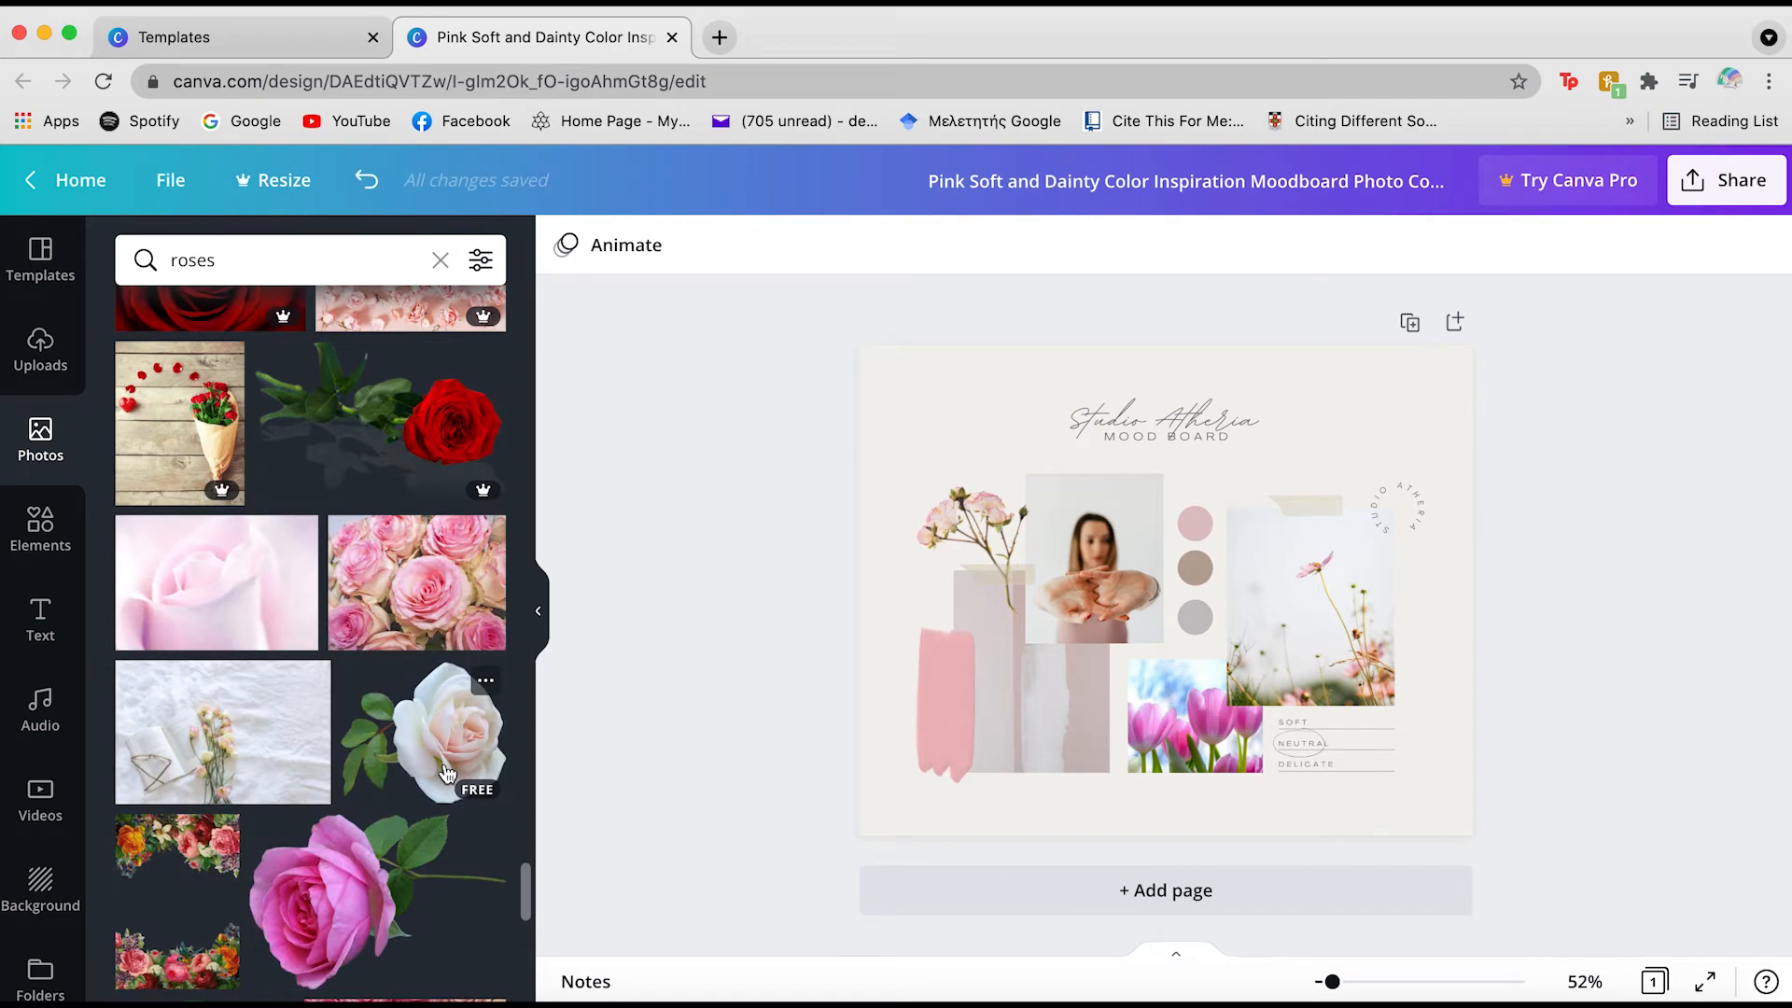
scroll(447, 773, down, 3)
scroll(446, 772, down, 9)
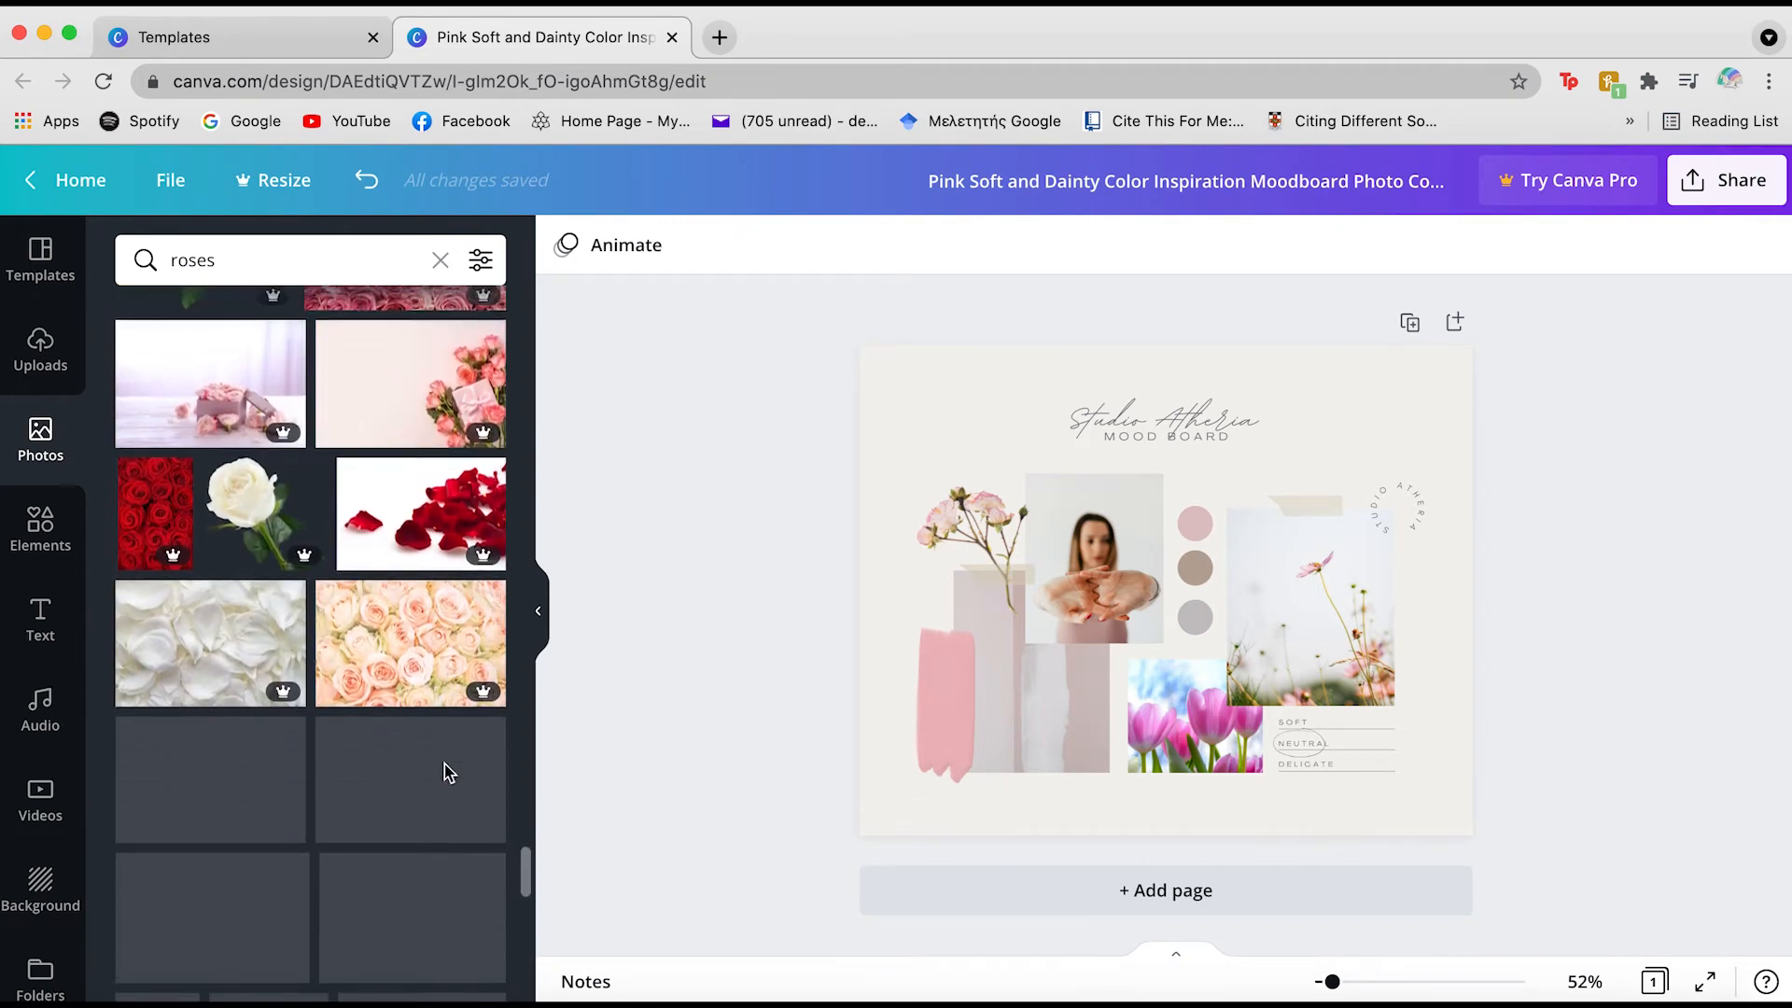
scroll(444, 763, down, 2)
scroll(197, 793, down, 5)
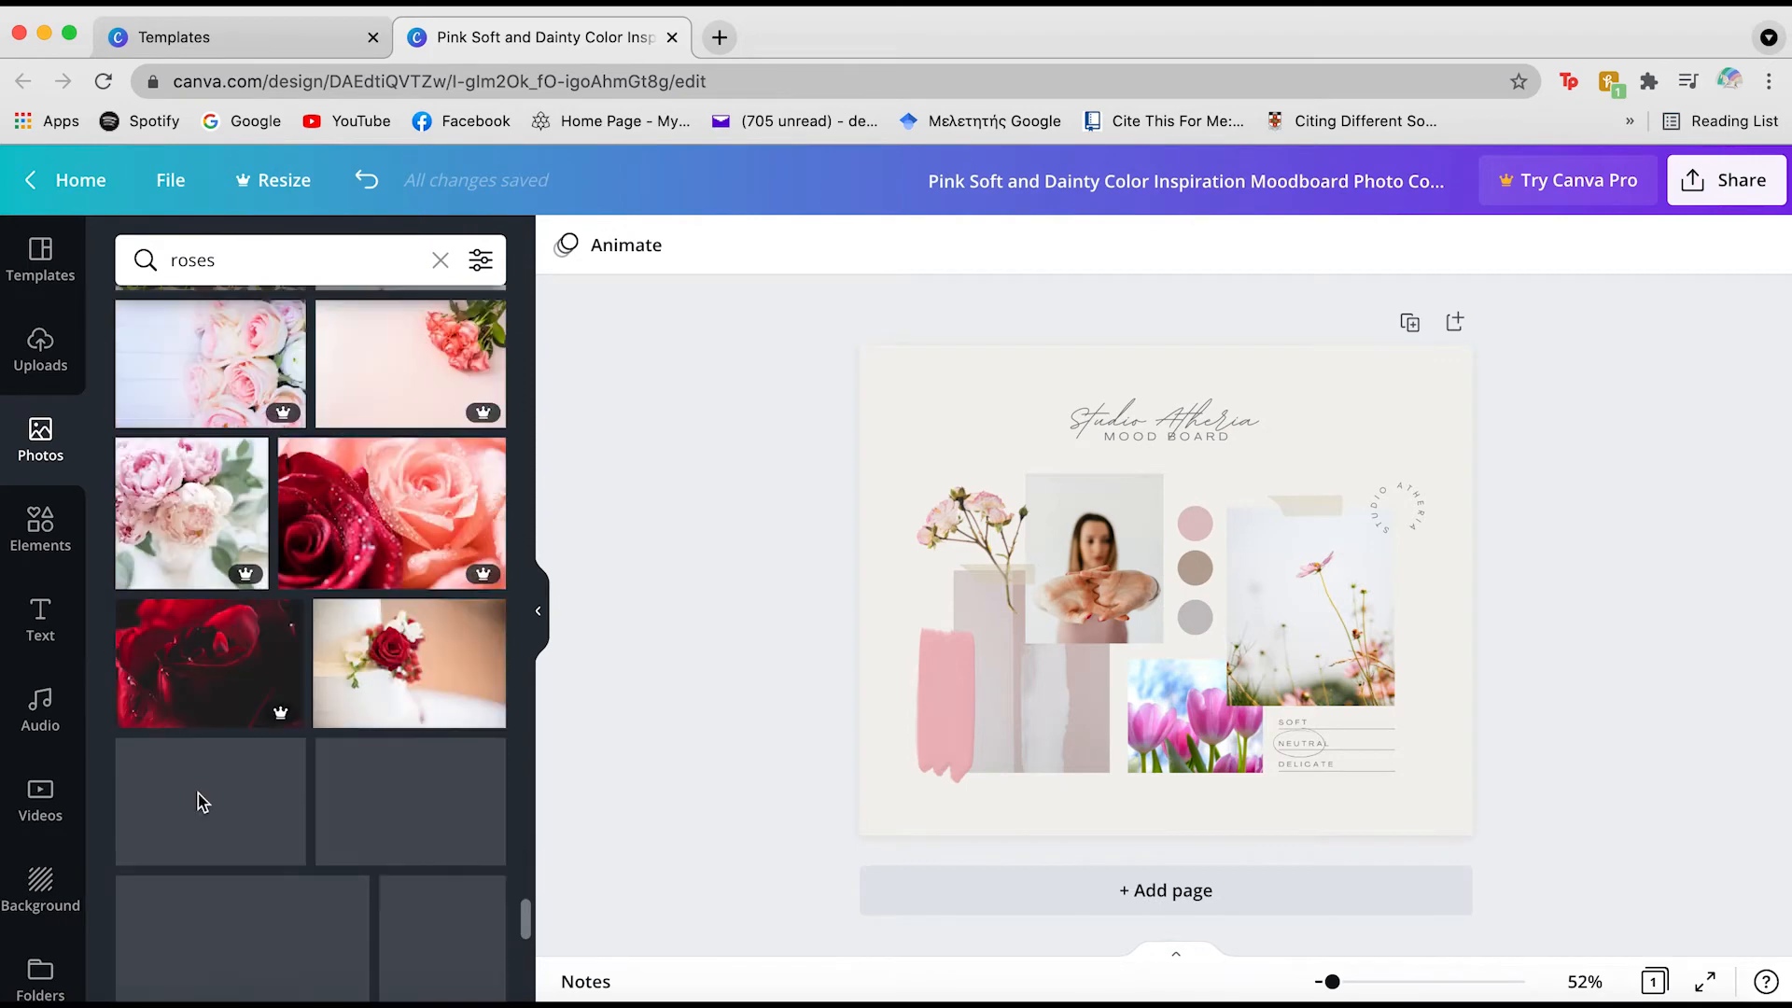
click(40, 528)
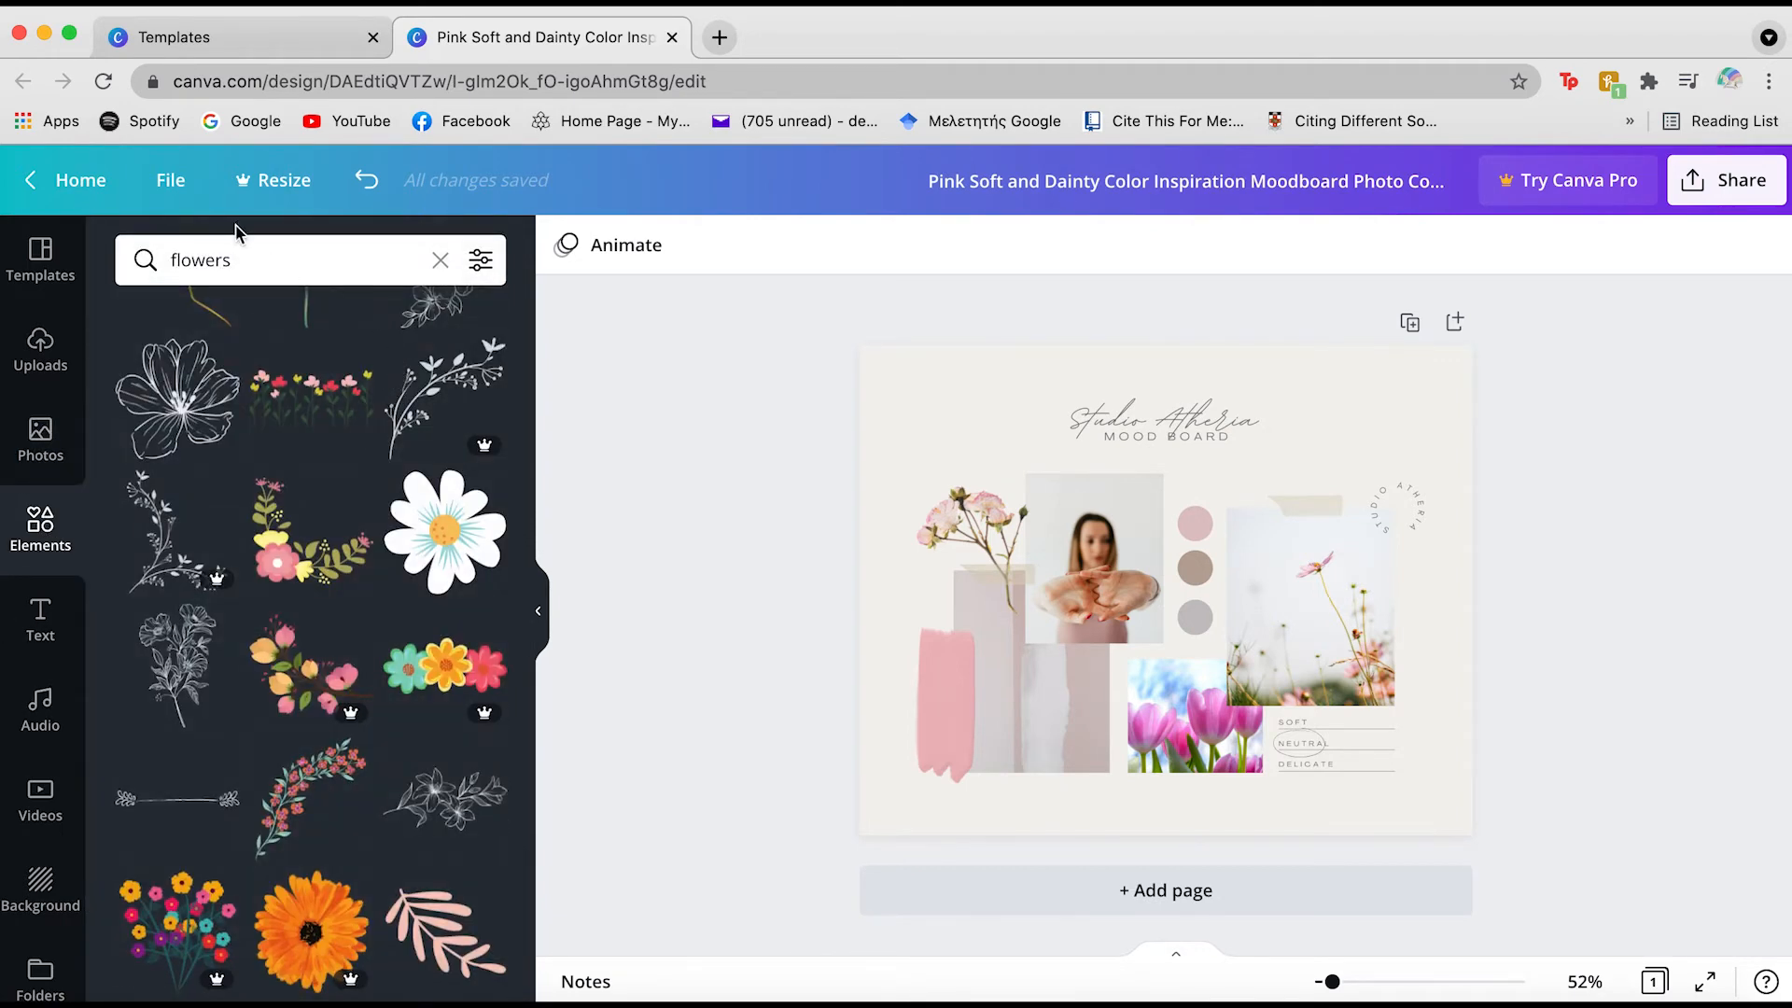
Search Elements for 'white roses' and scroll through the rose graphic results
click(245, 261)
text(white roses)
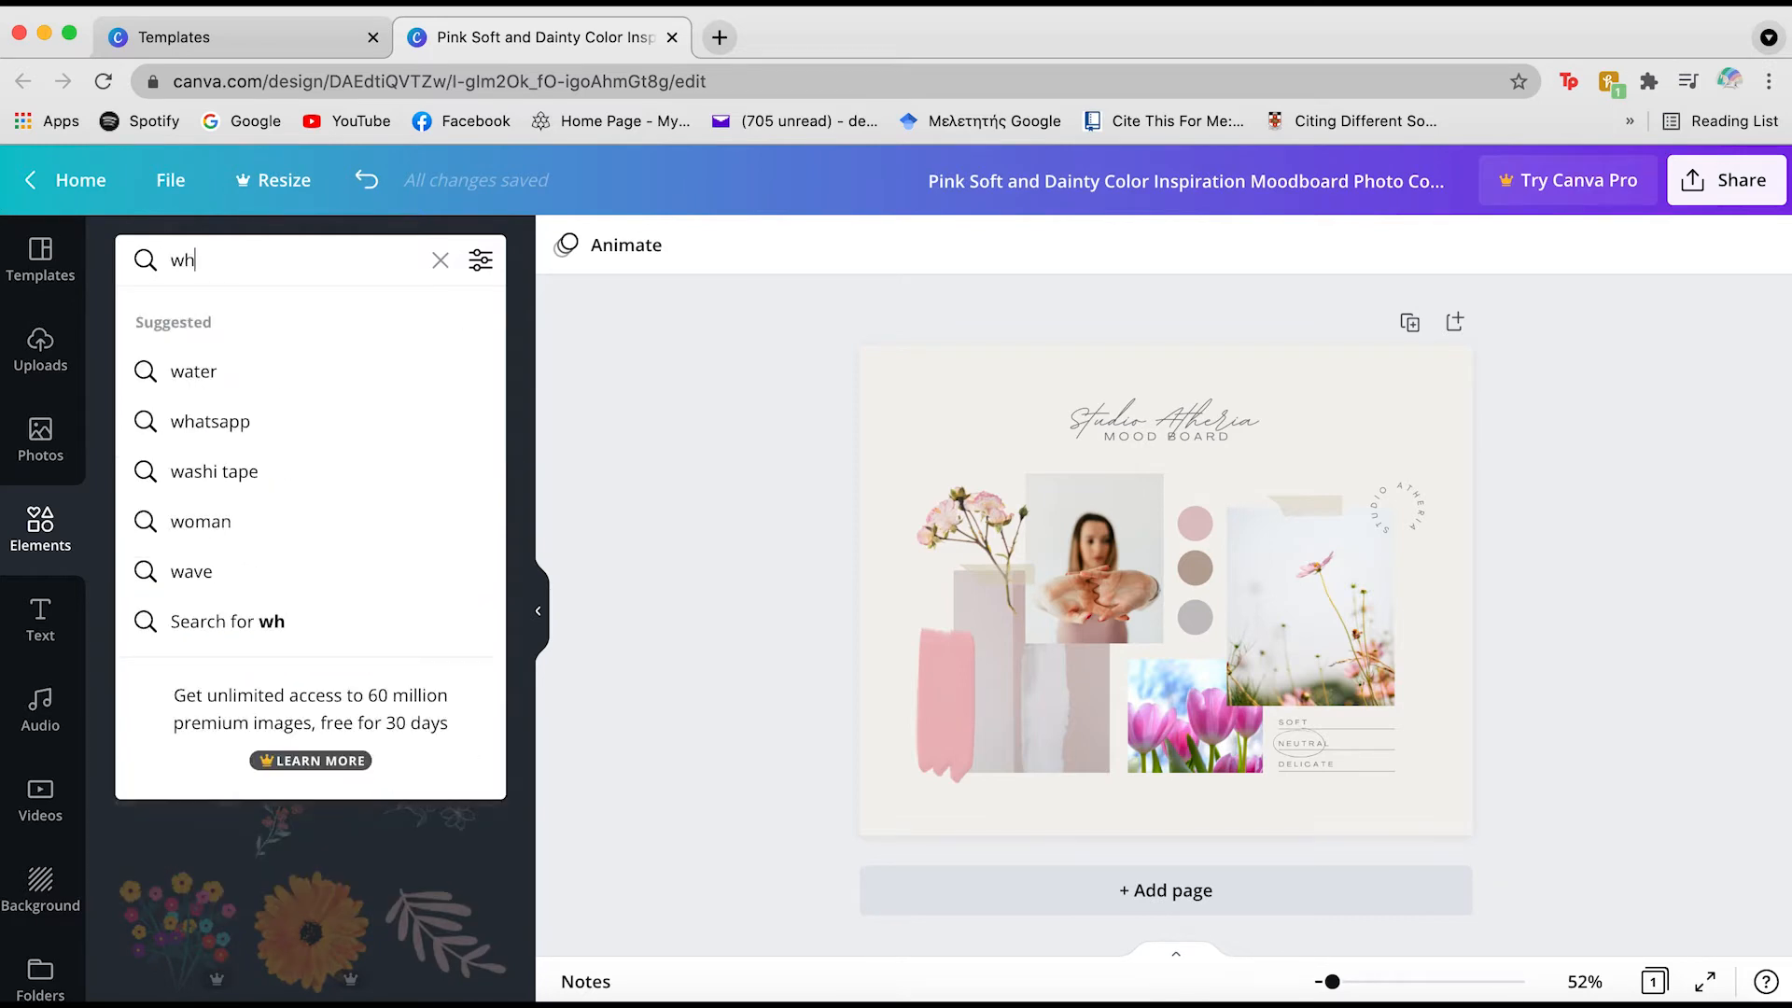
key(Return)
scroll(467, 834, down, 3)
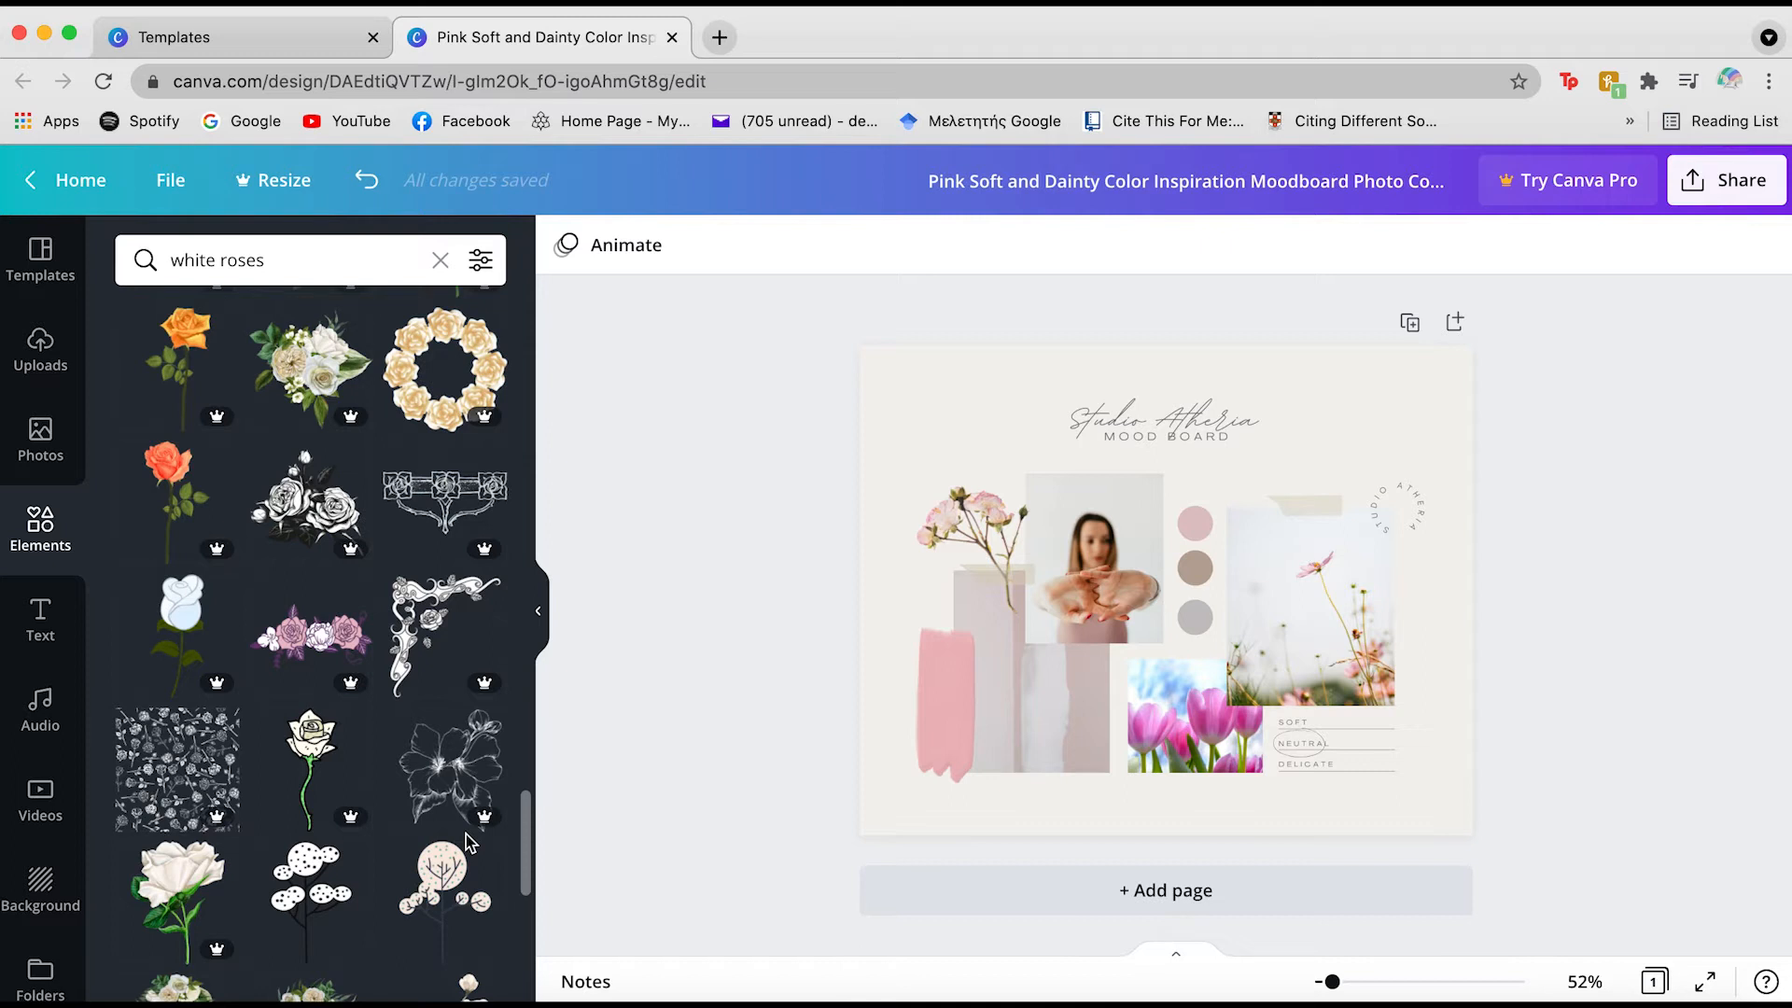
scroll(466, 835, down, 4)
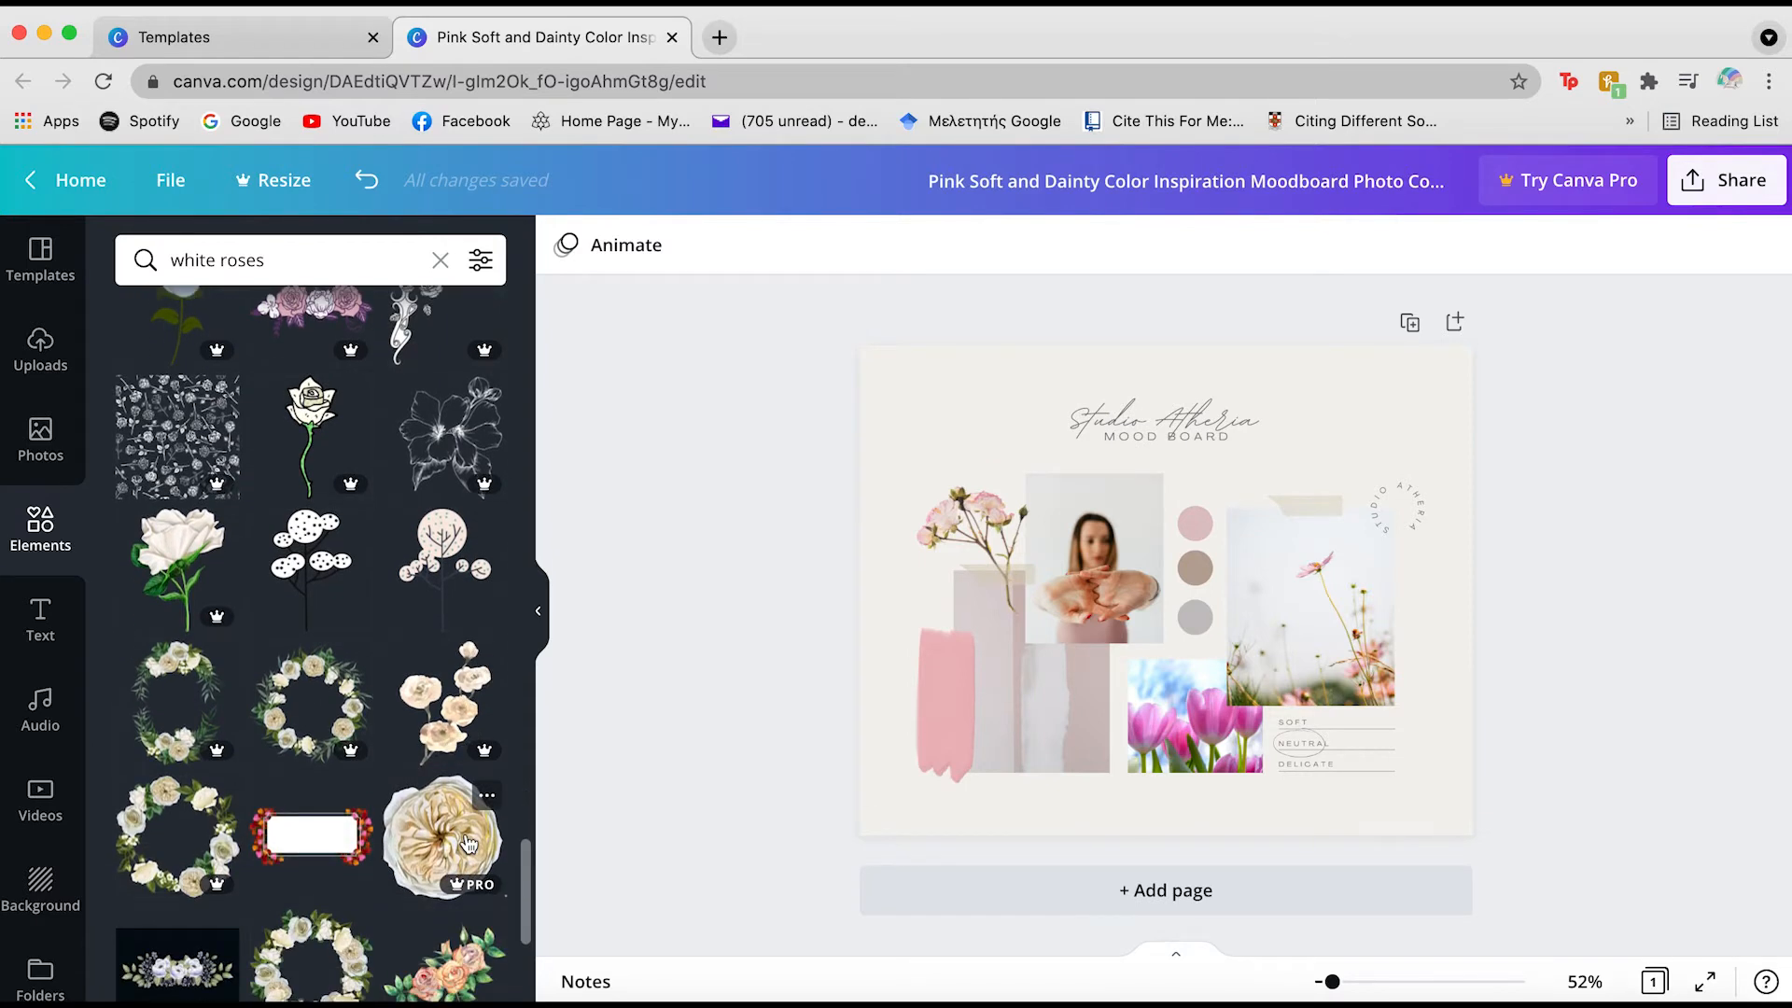
scroll(468, 845, down, 7)
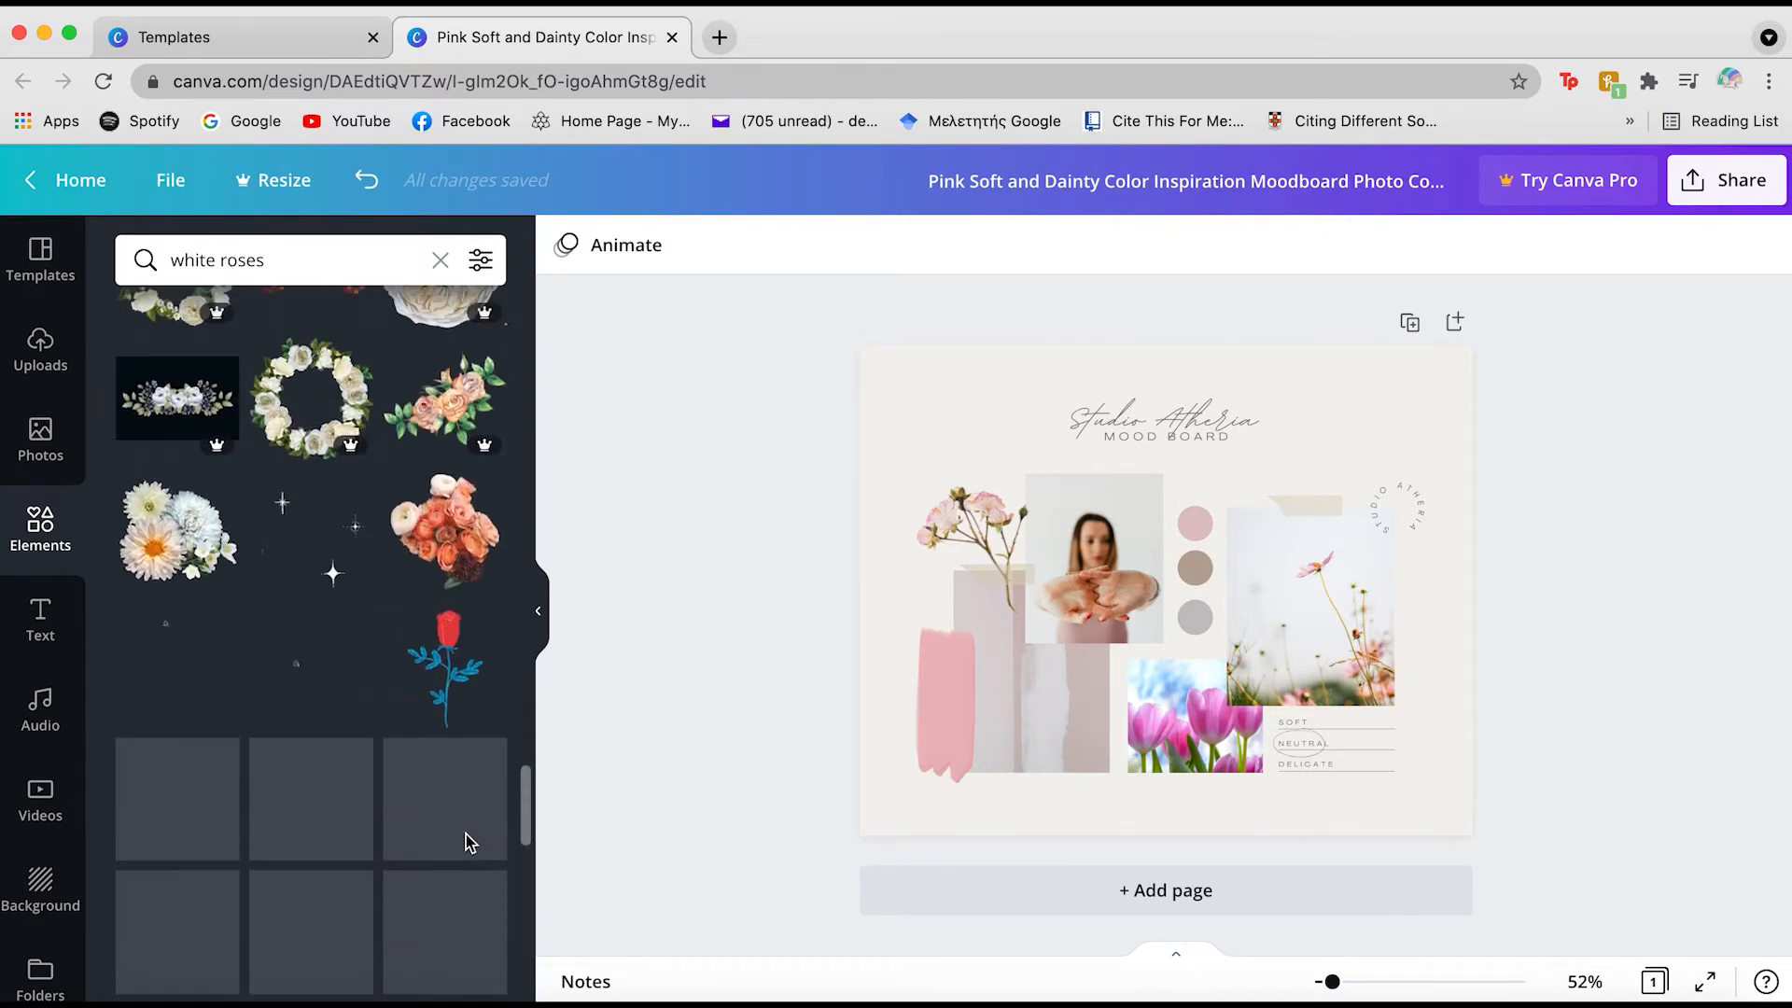
scroll(371, 749, down, 5)
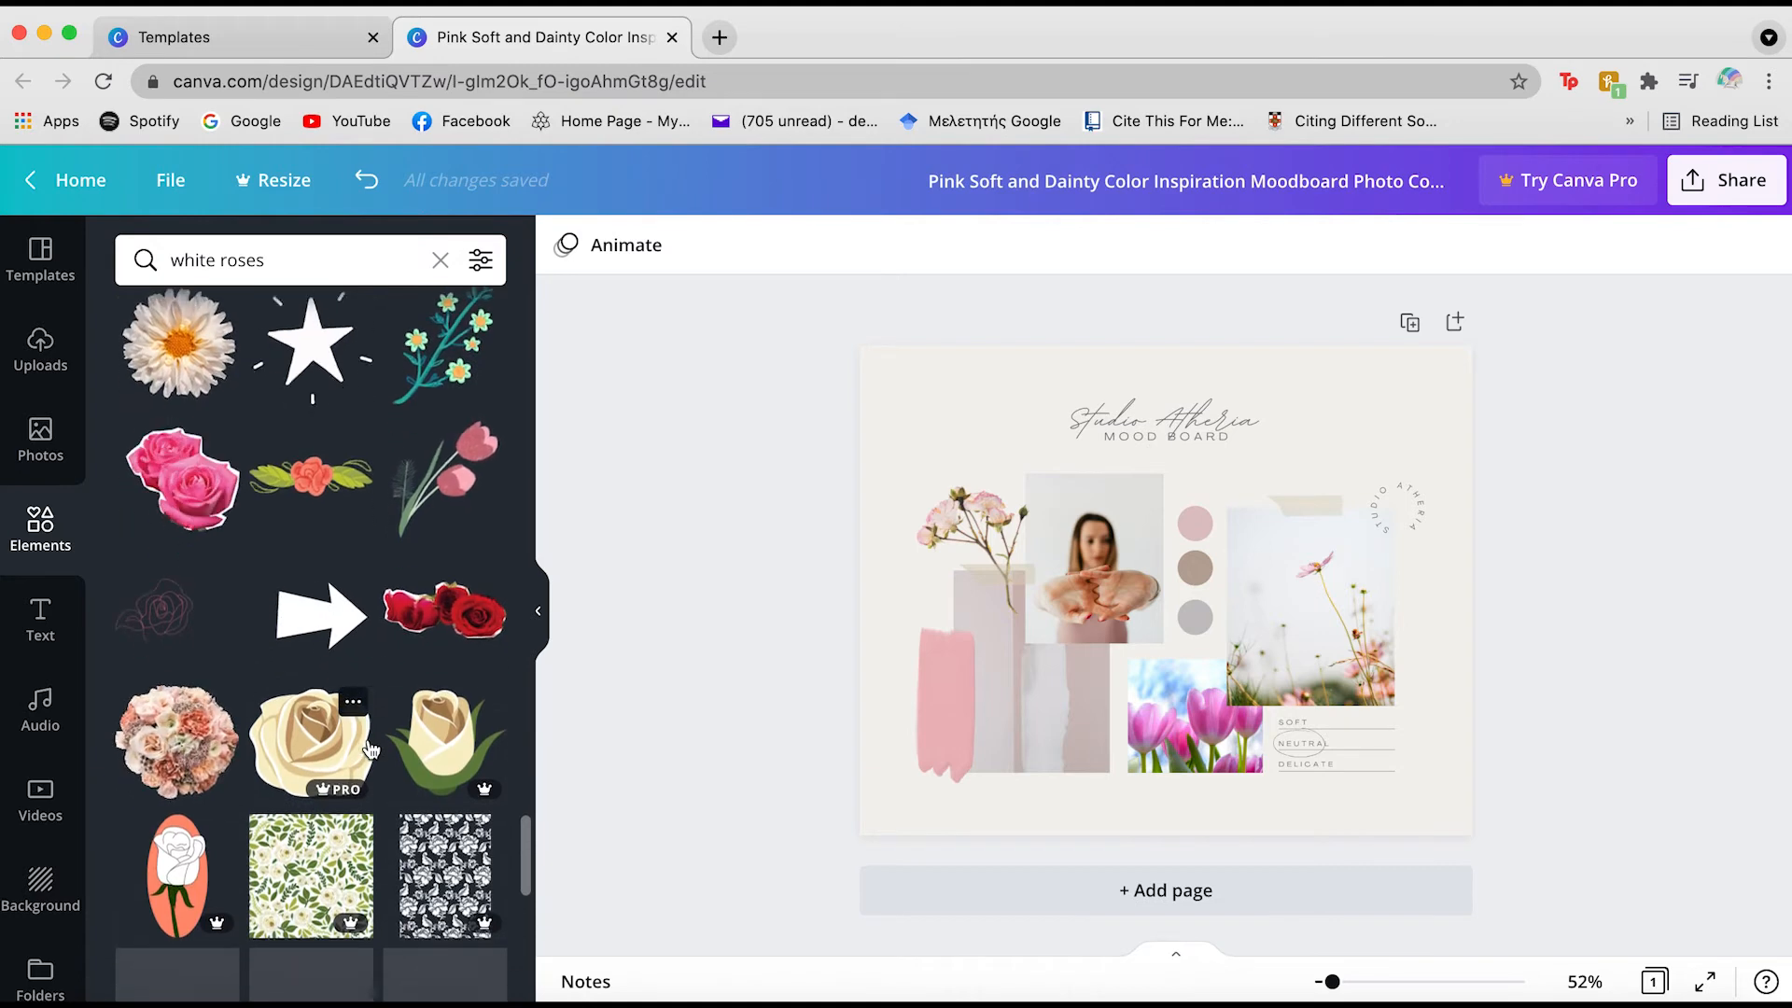
scroll(371, 749, down, 2)
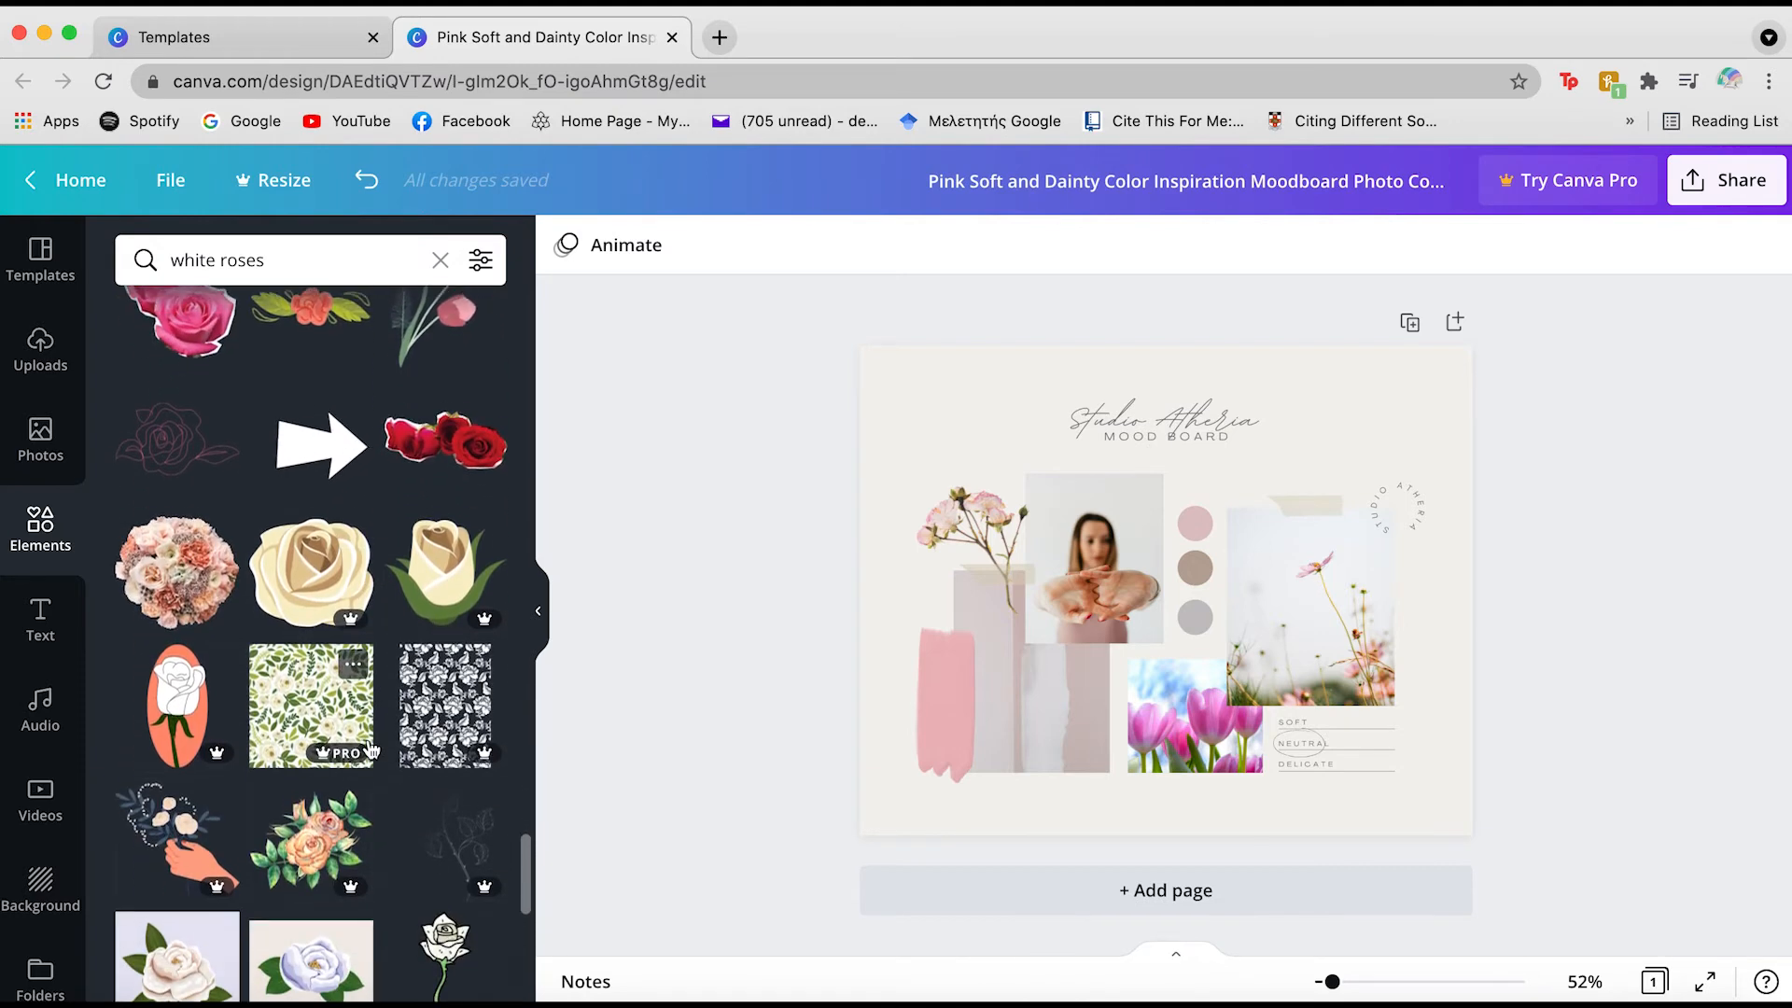
scroll(370, 749, down, 4)
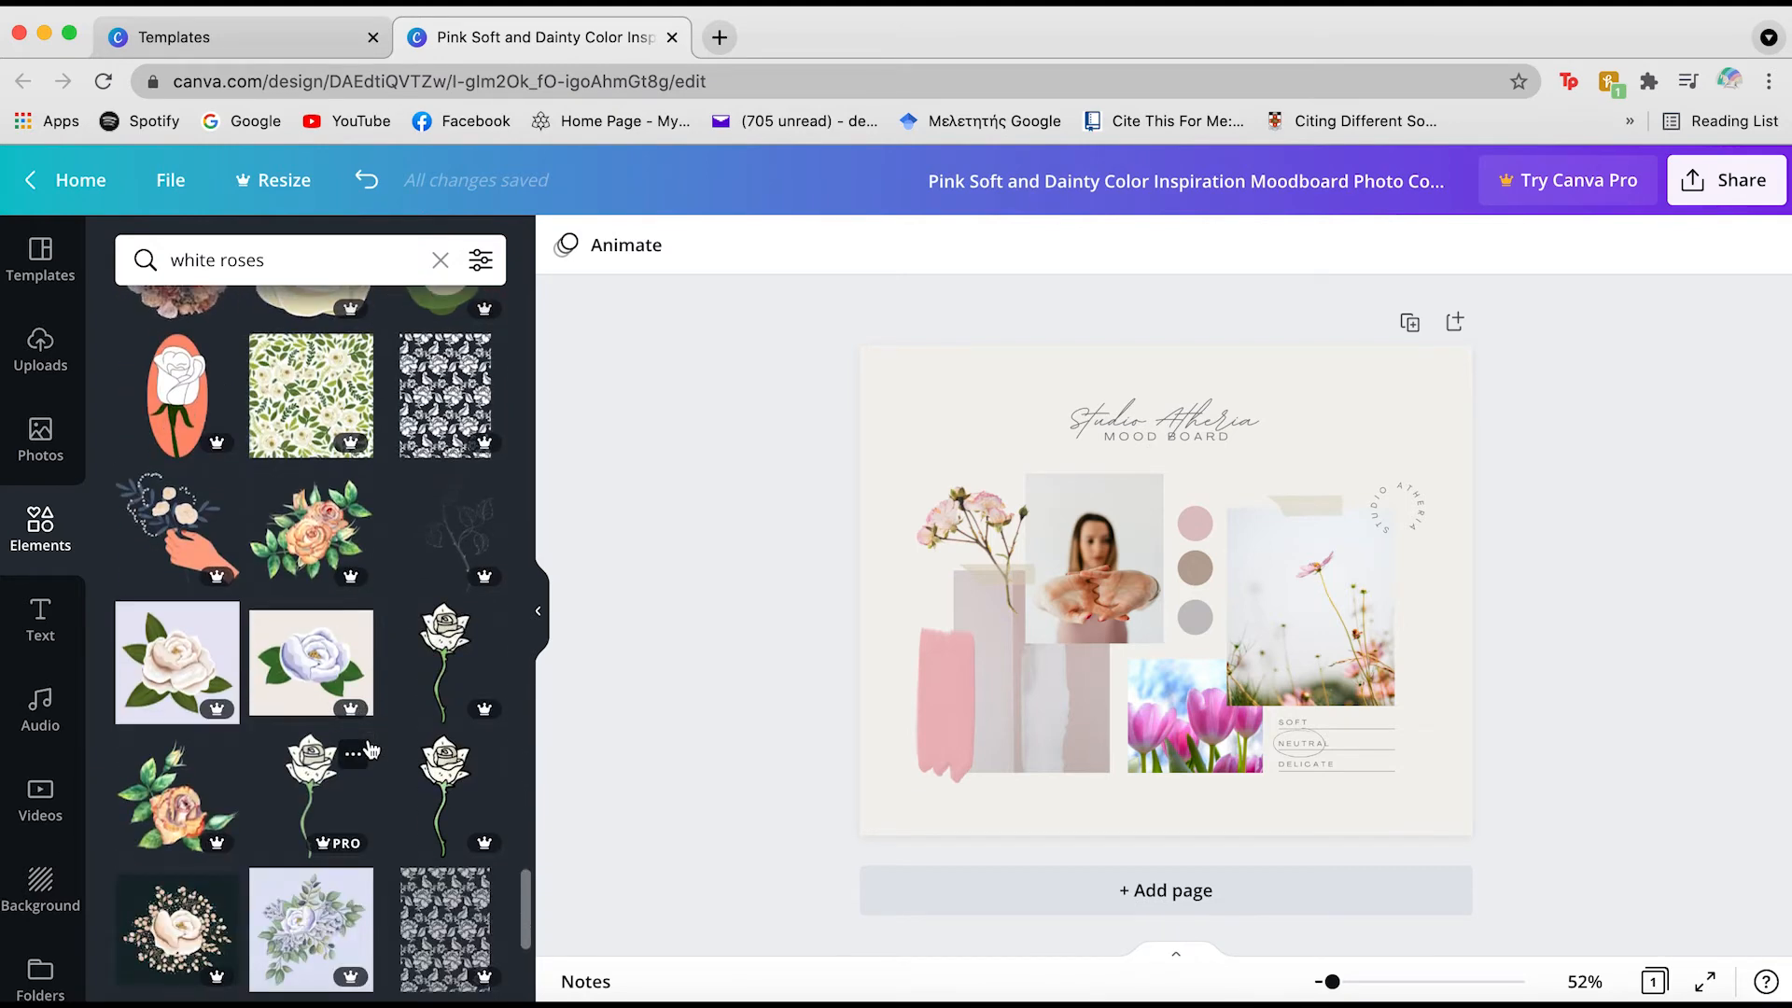
scroll(371, 749, down, 3)
scroll(370, 749, down, 8)
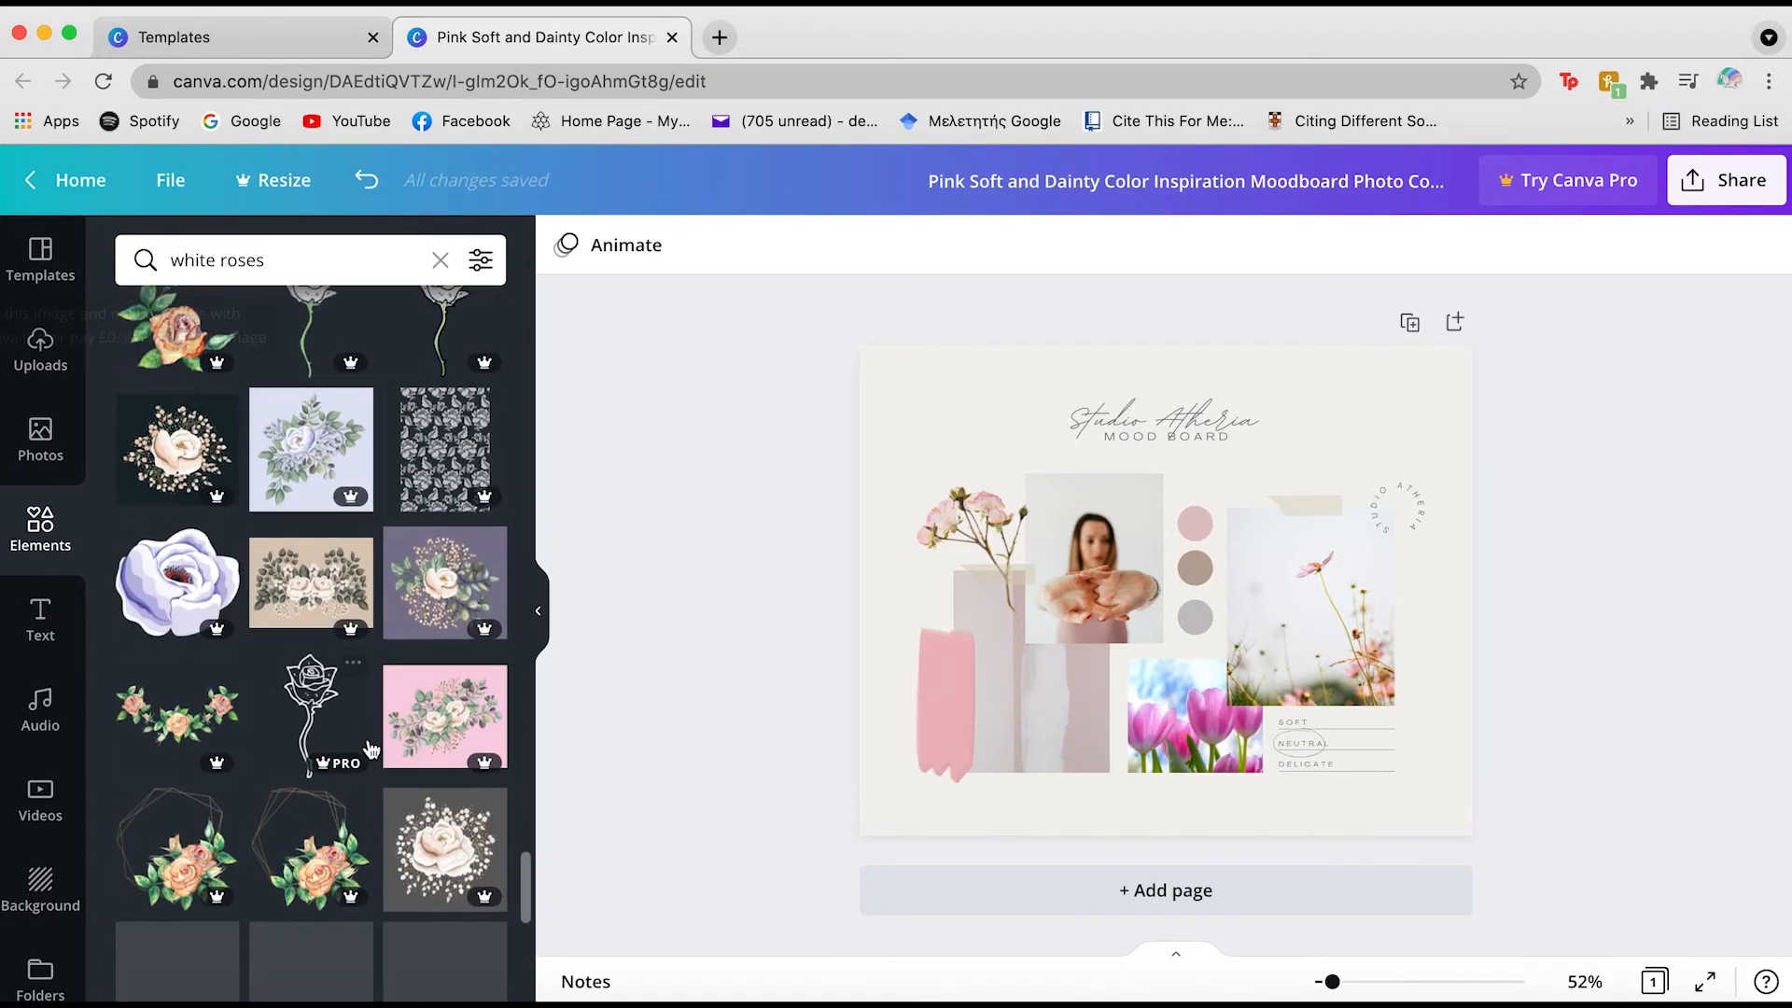
scroll(371, 749, down, 5)
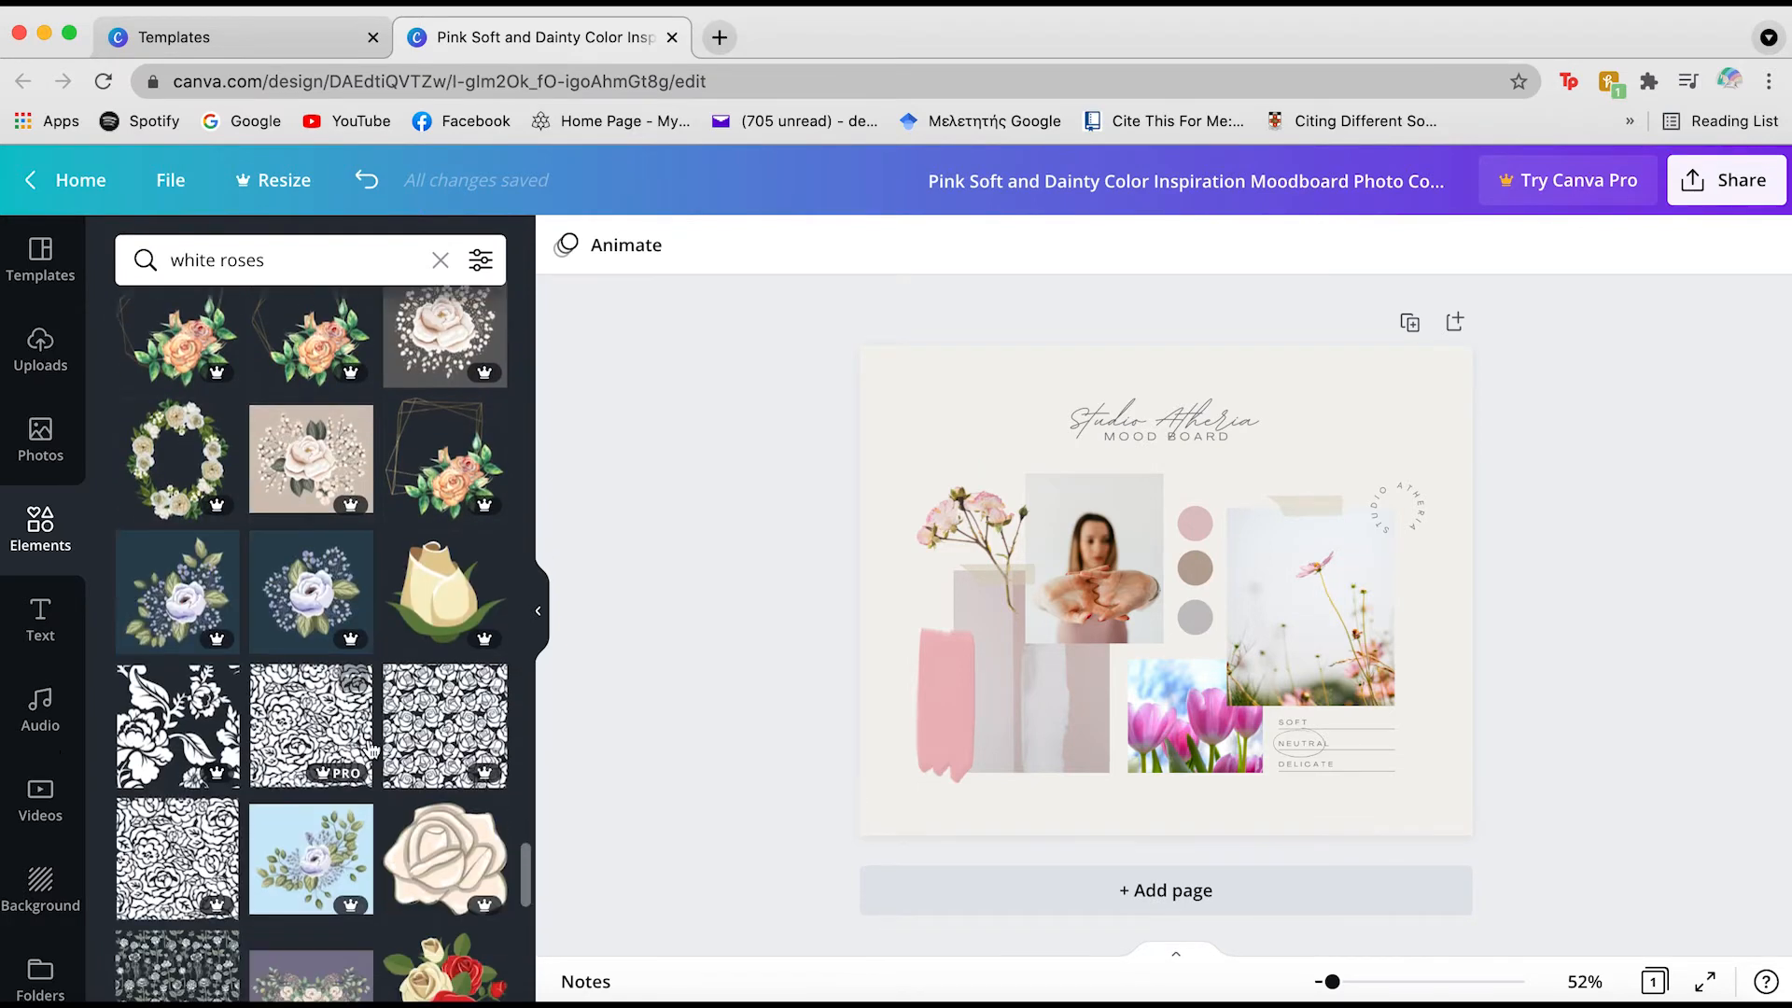
scroll(371, 749, down, 4)
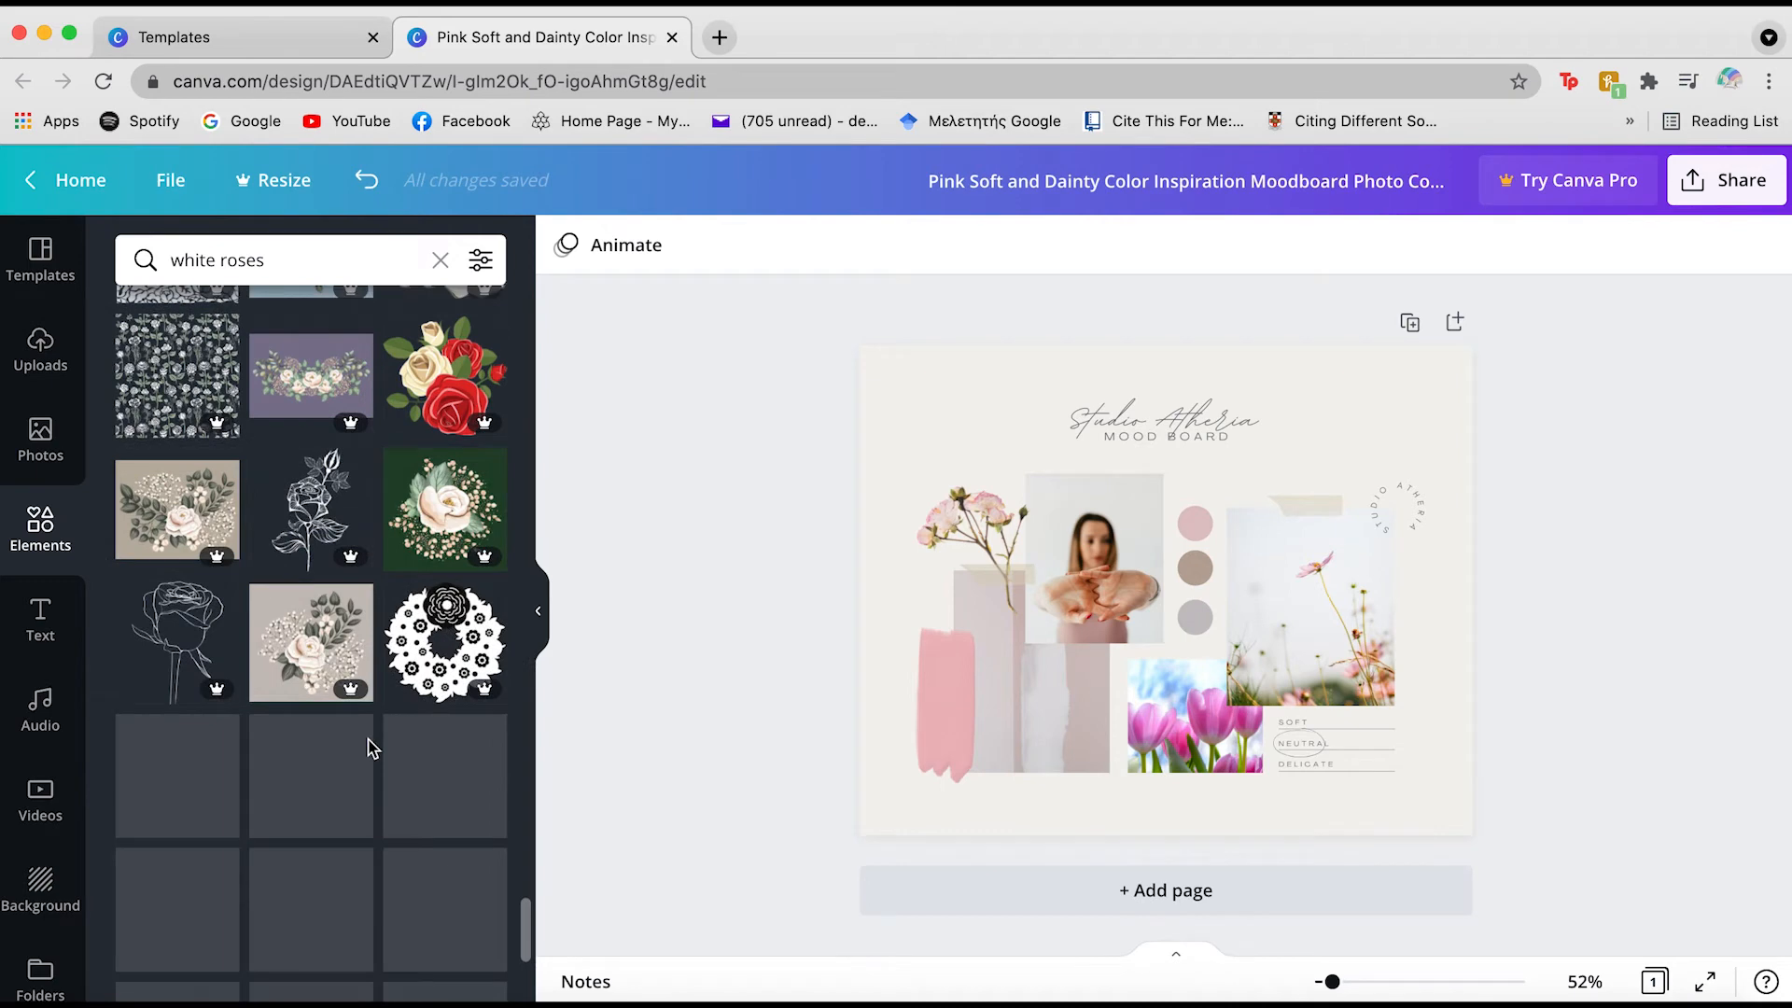
scroll(370, 749, down, 4)
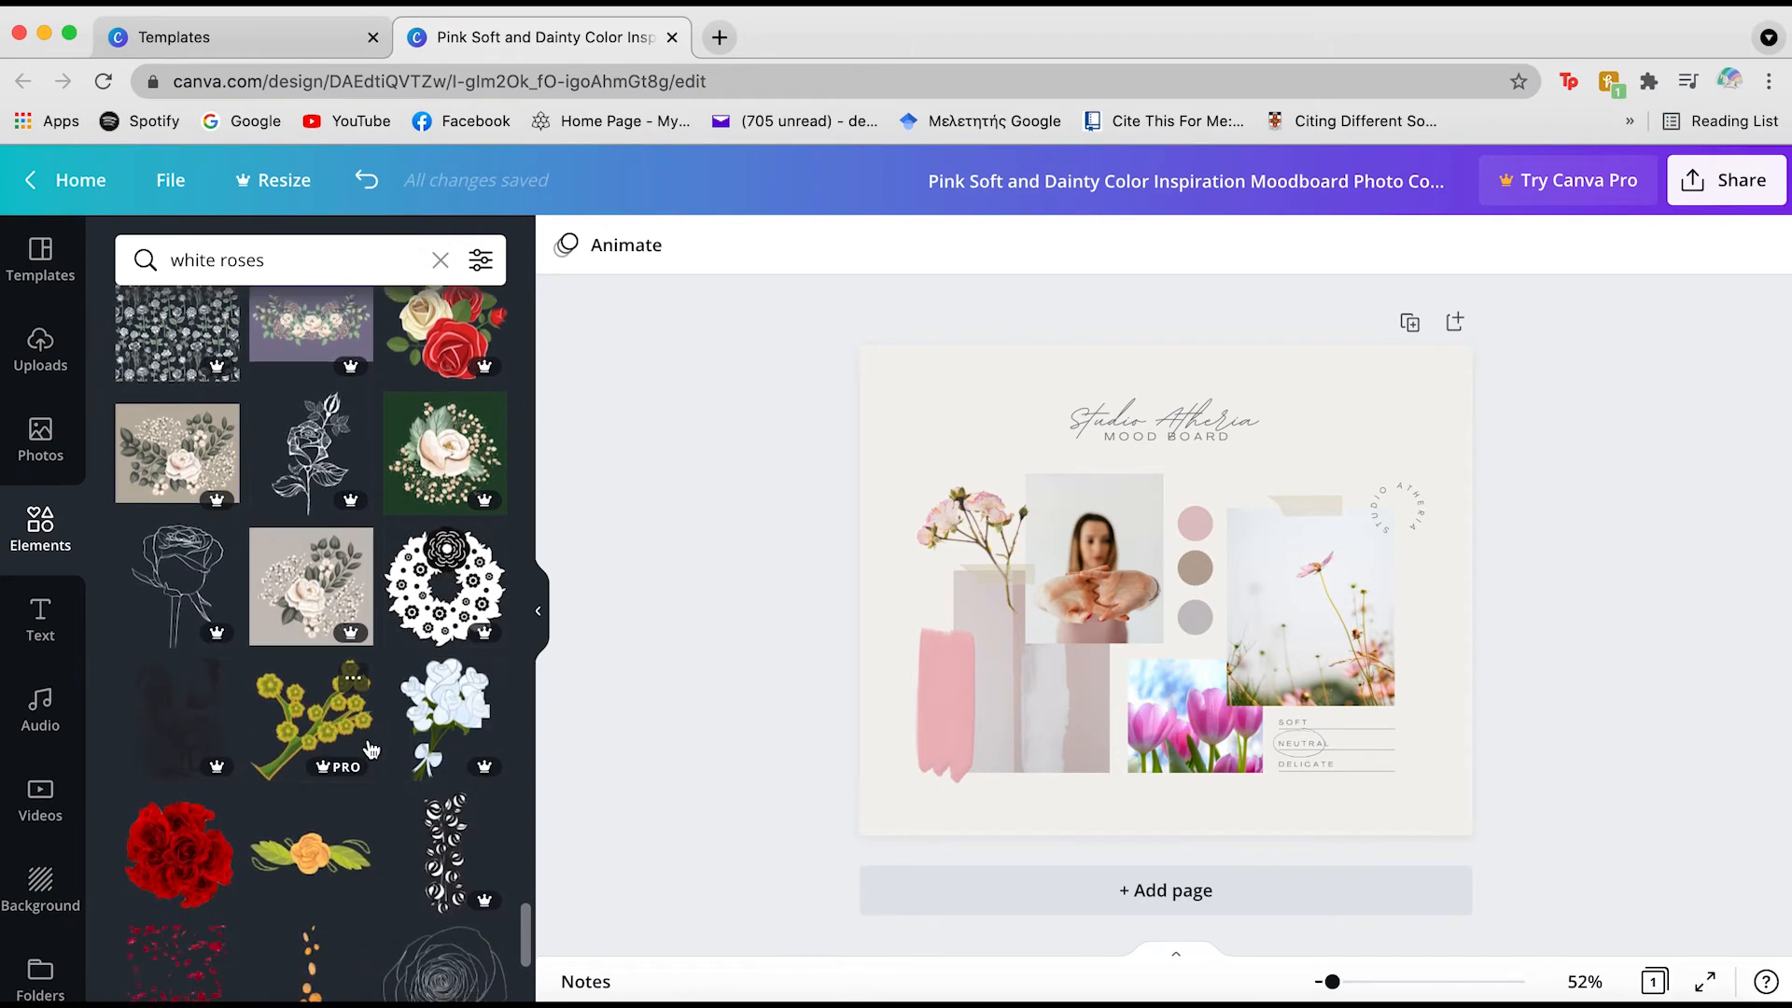
scroll(370, 749, down, 5)
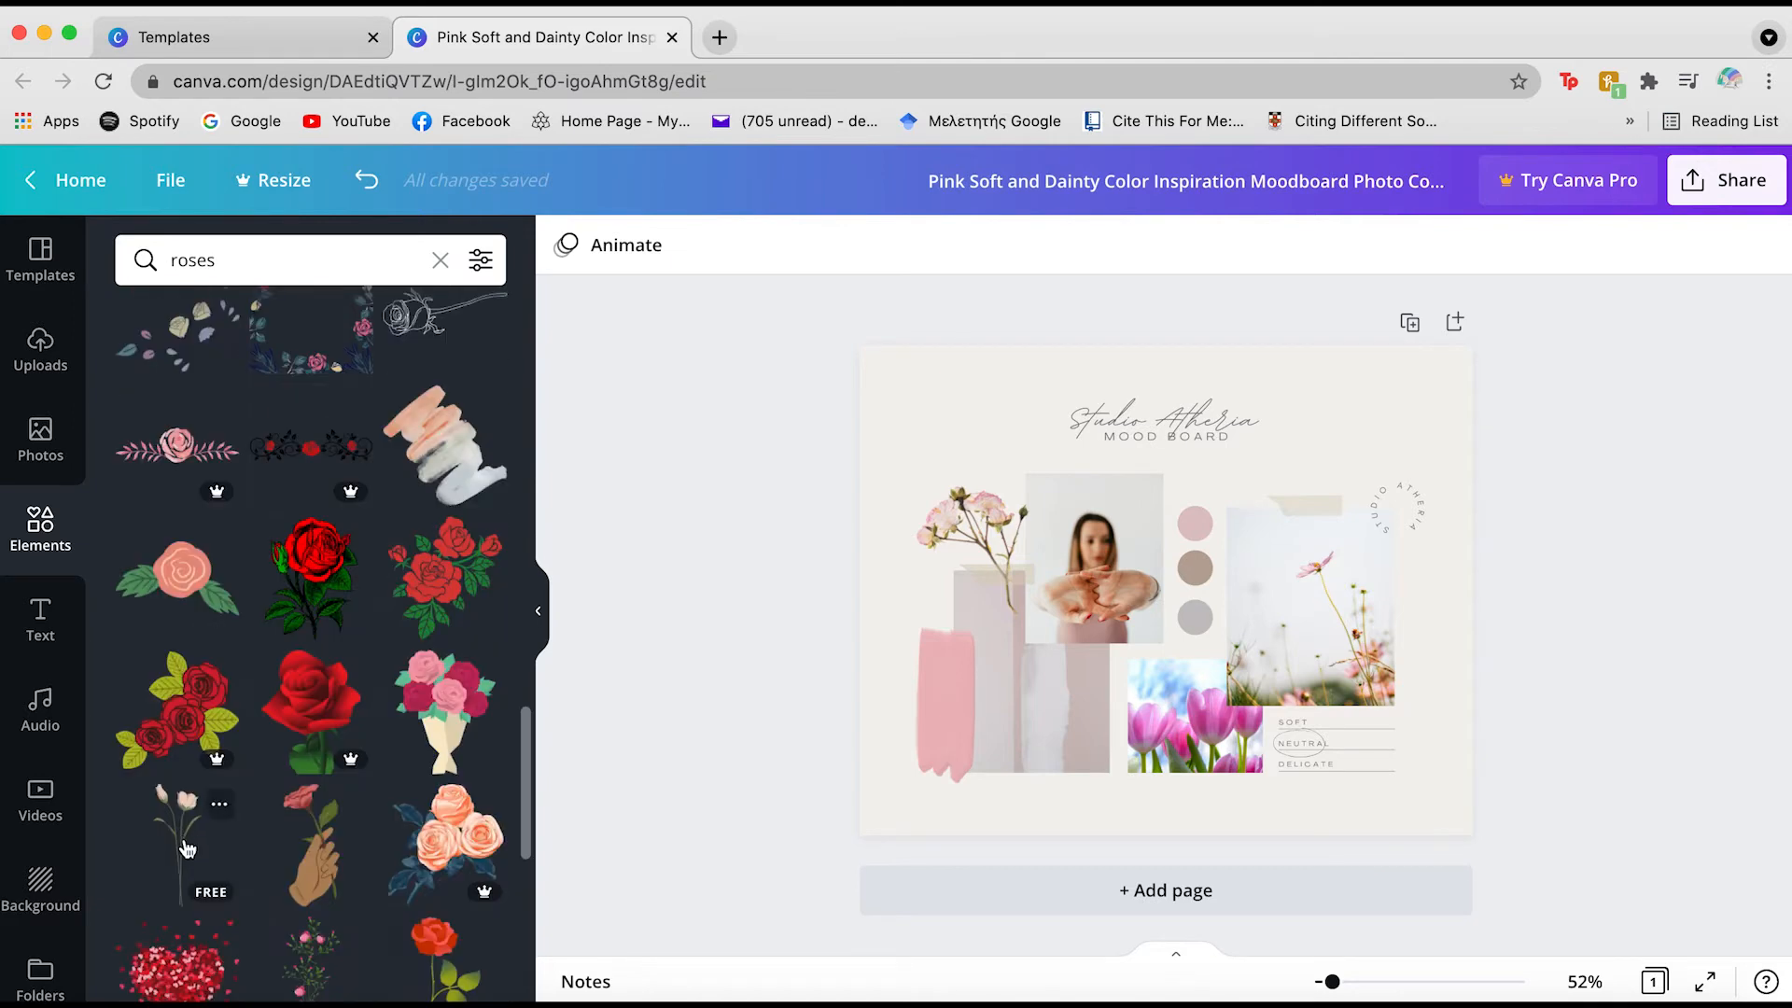
Place a pale rose stem at the collage's left, tilted -20° and nudged lower
drag(209, 836, 1004, 525)
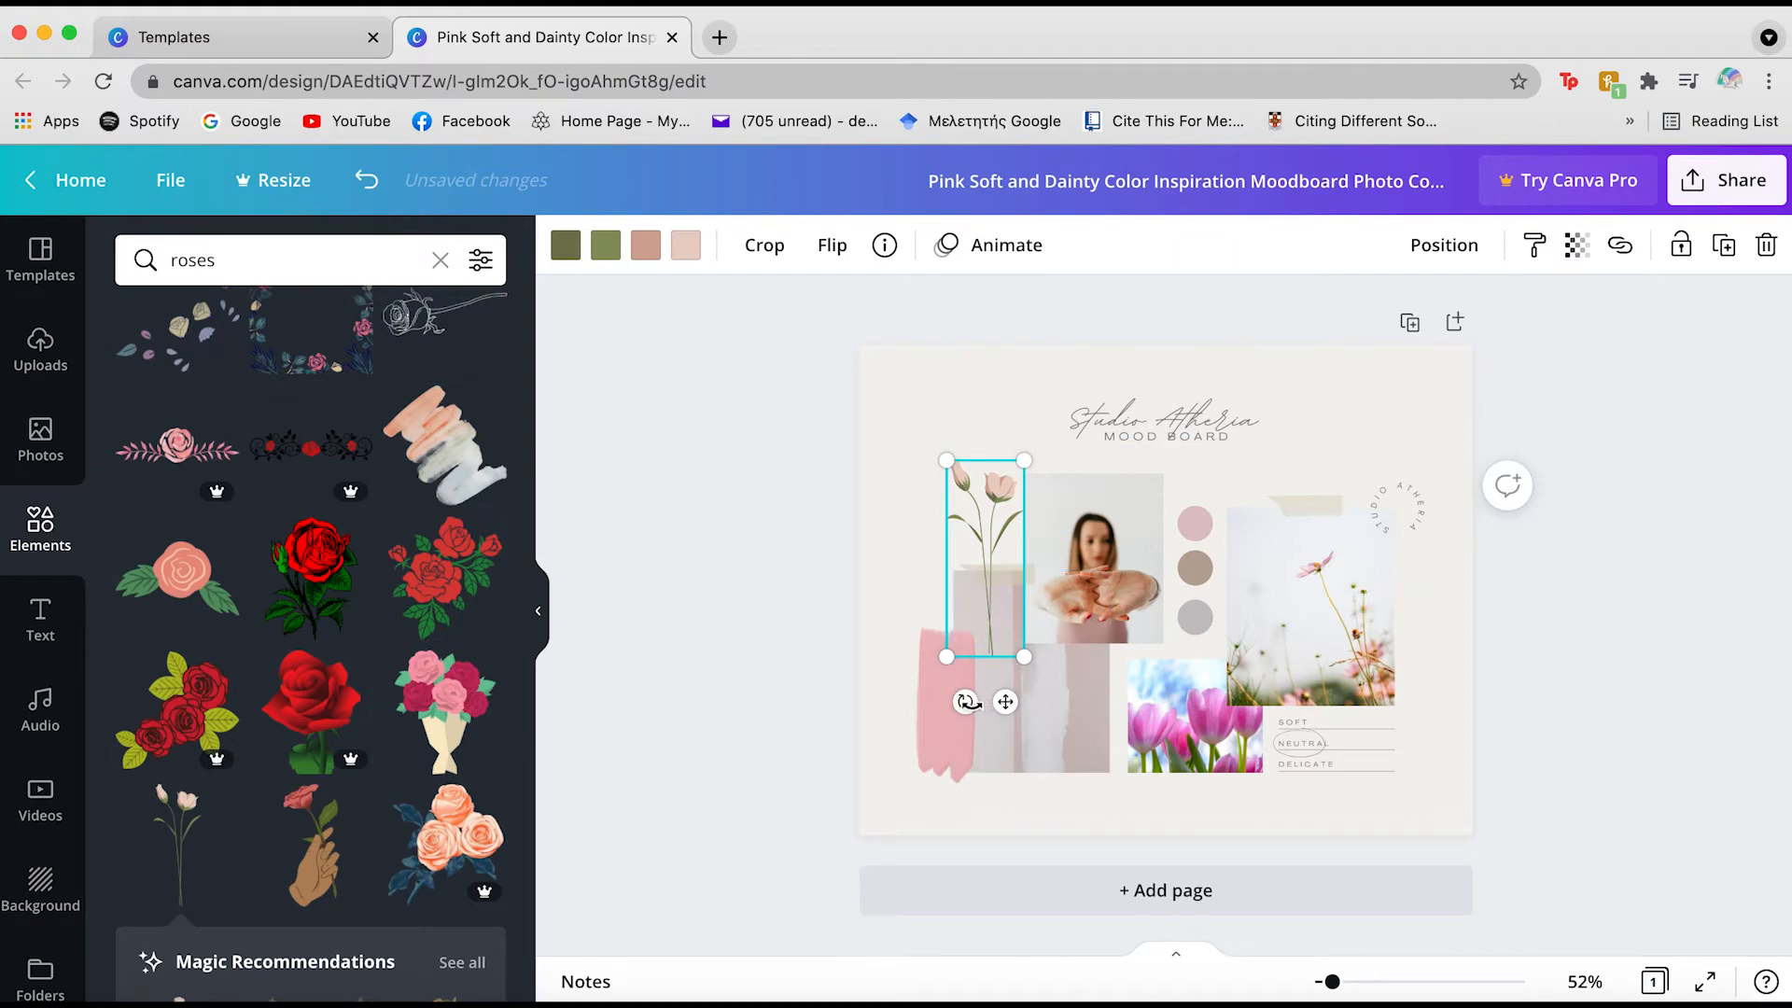
drag(968, 702, 1017, 696)
drag(975, 519, 975, 536)
click(894, 544)
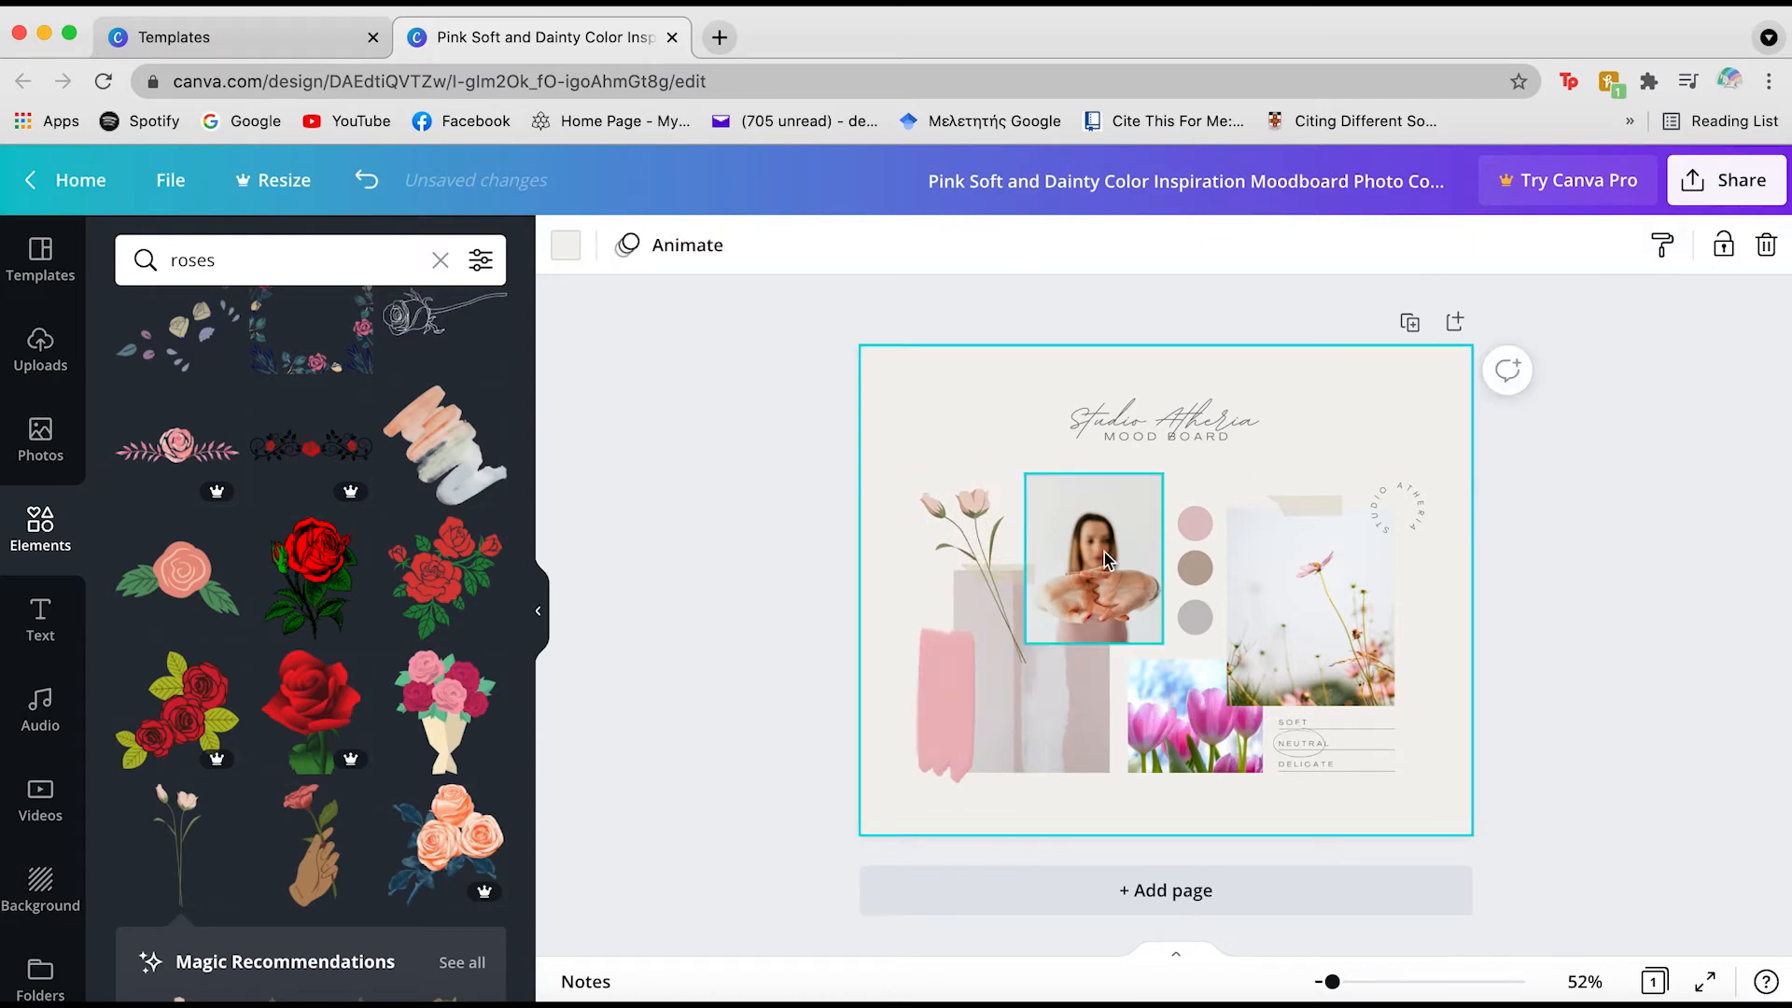
click(1276, 626)
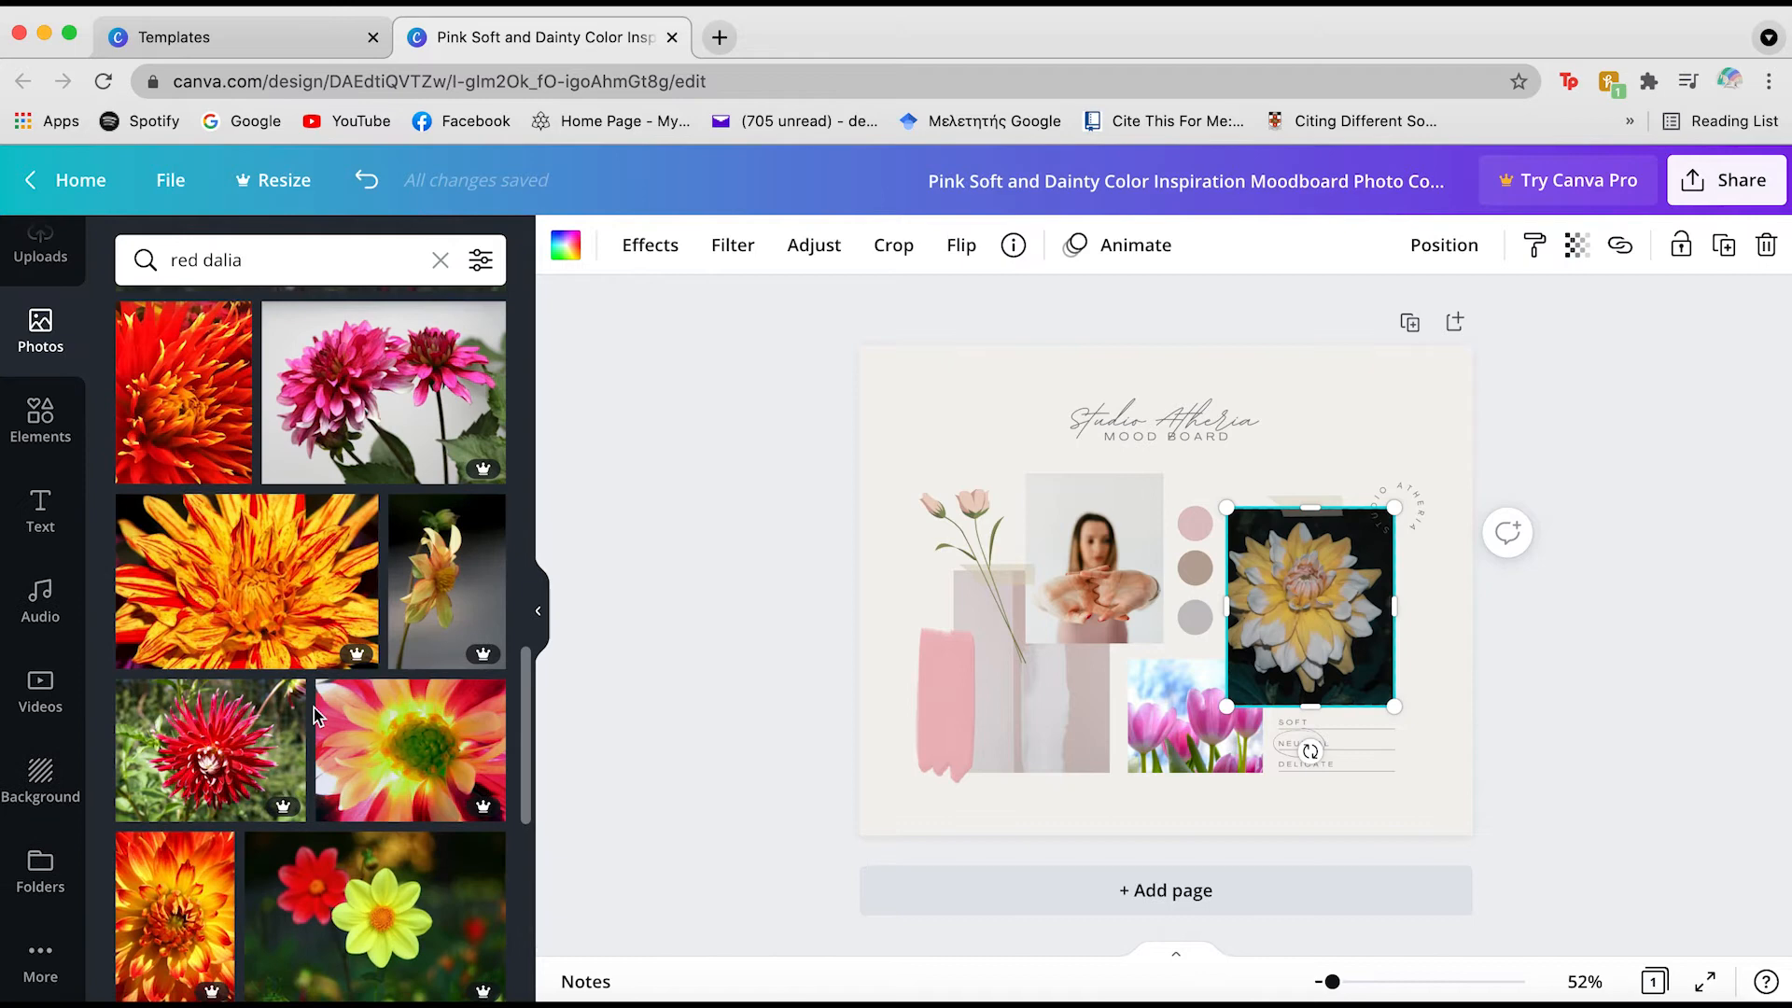
Put the red dahlia photo in the woman's frame and give it the Fresco effect
drag(184, 392, 1337, 594)
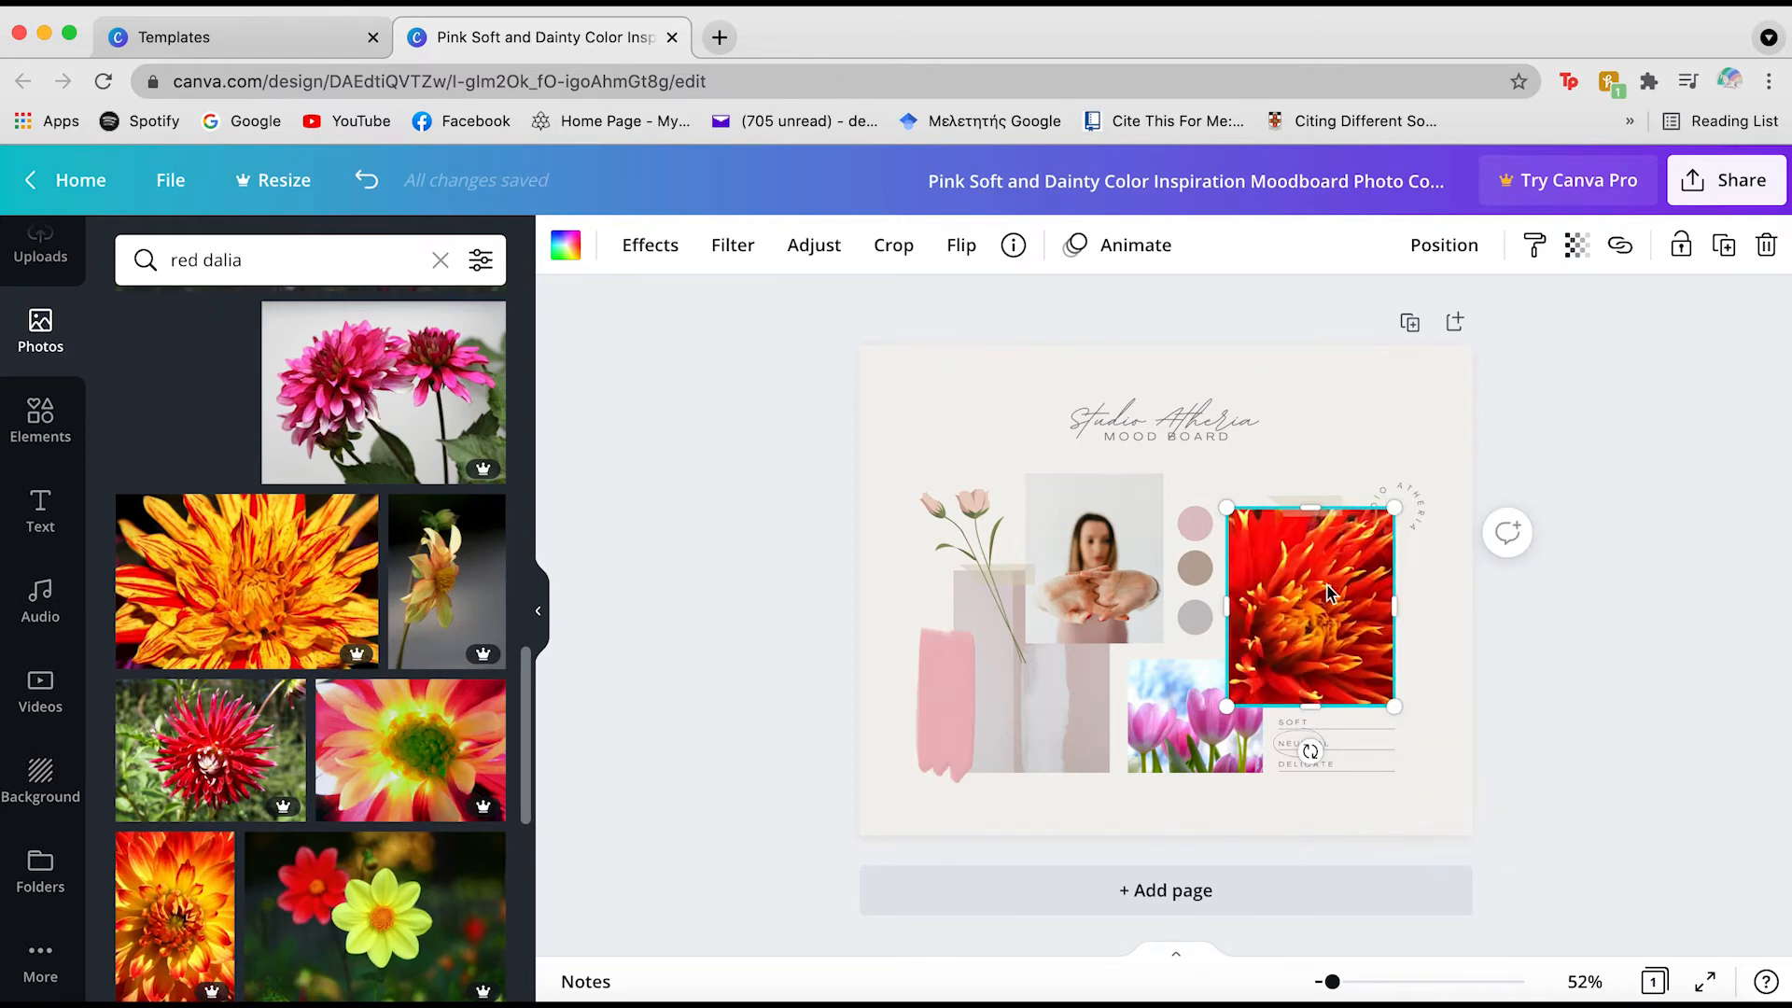
scroll(363, 821, down, 5)
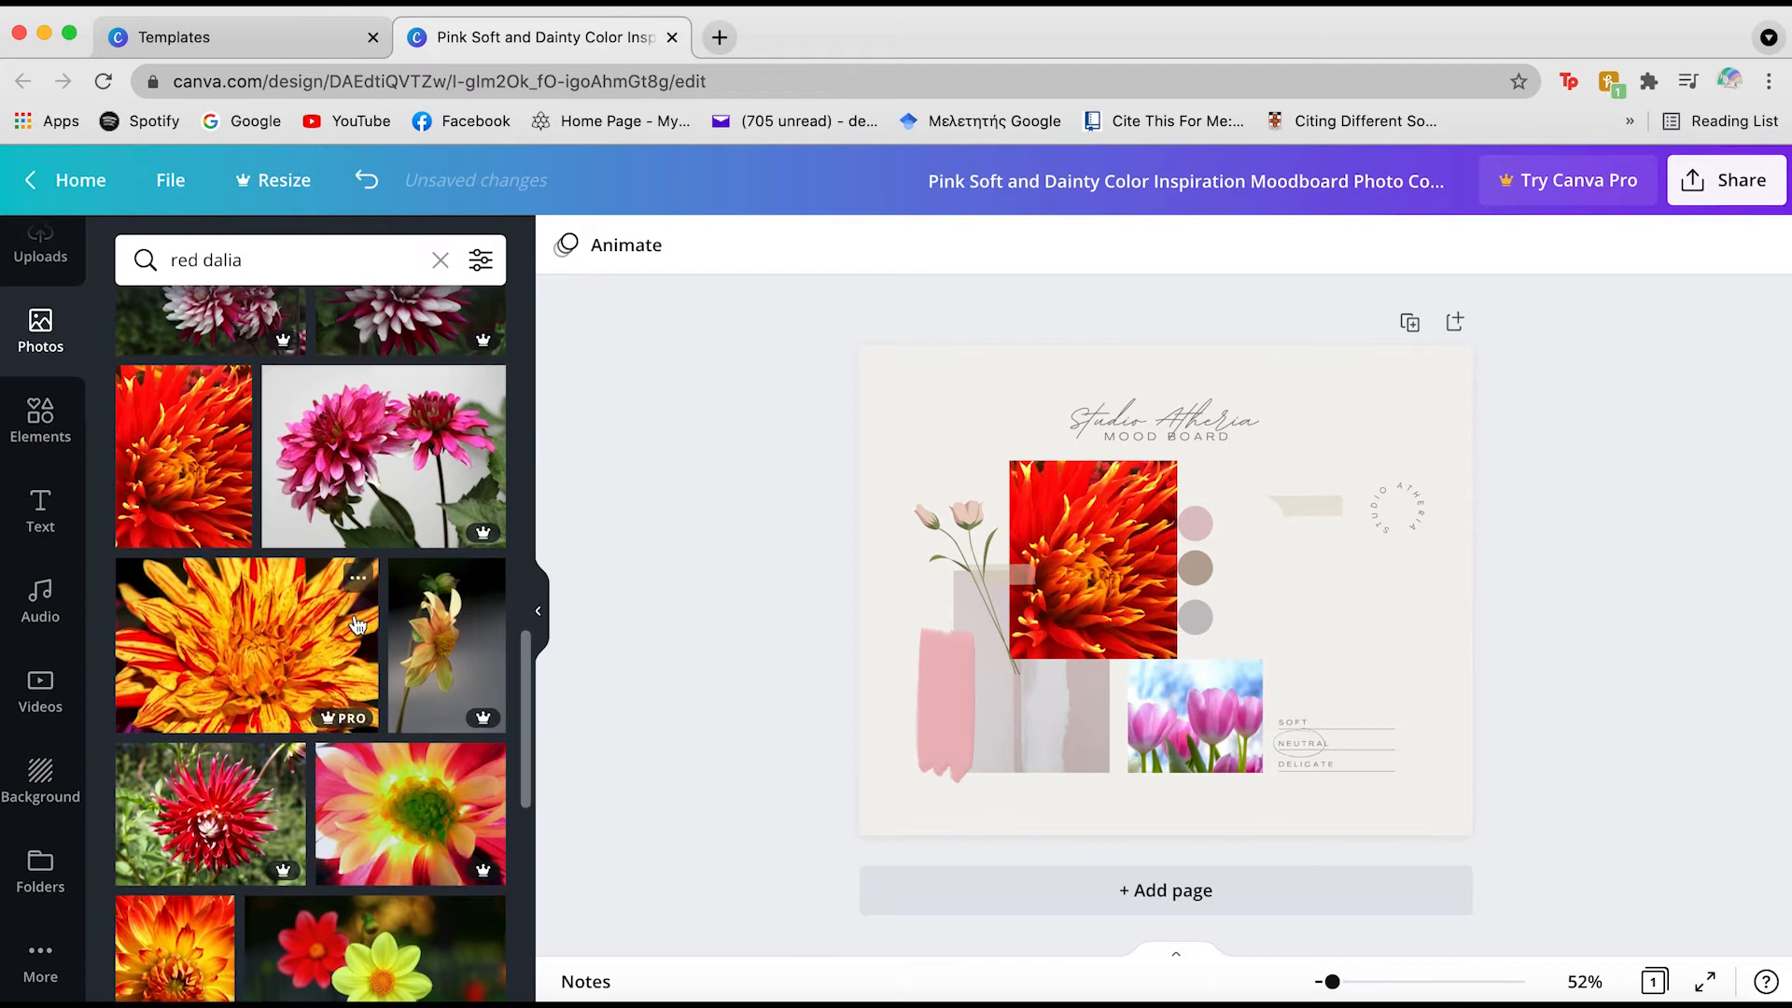
scroll(280, 643, down, 2)
click(1091, 560)
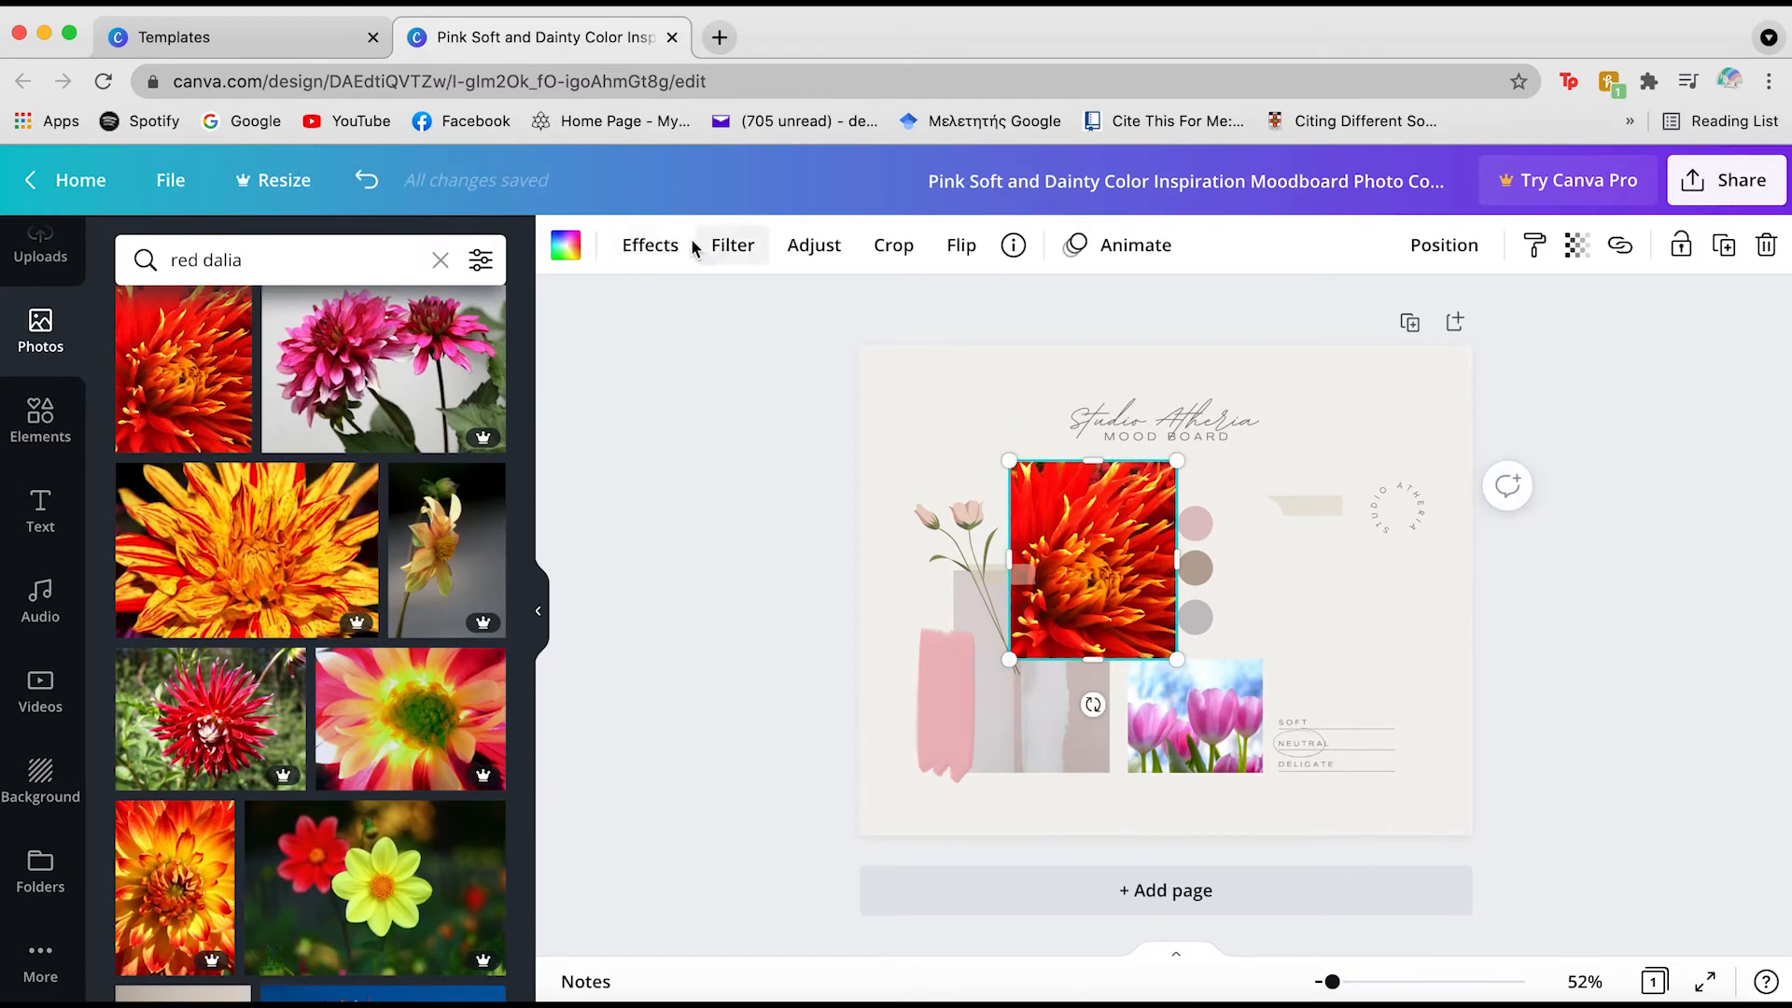
click(722, 248)
click(676, 250)
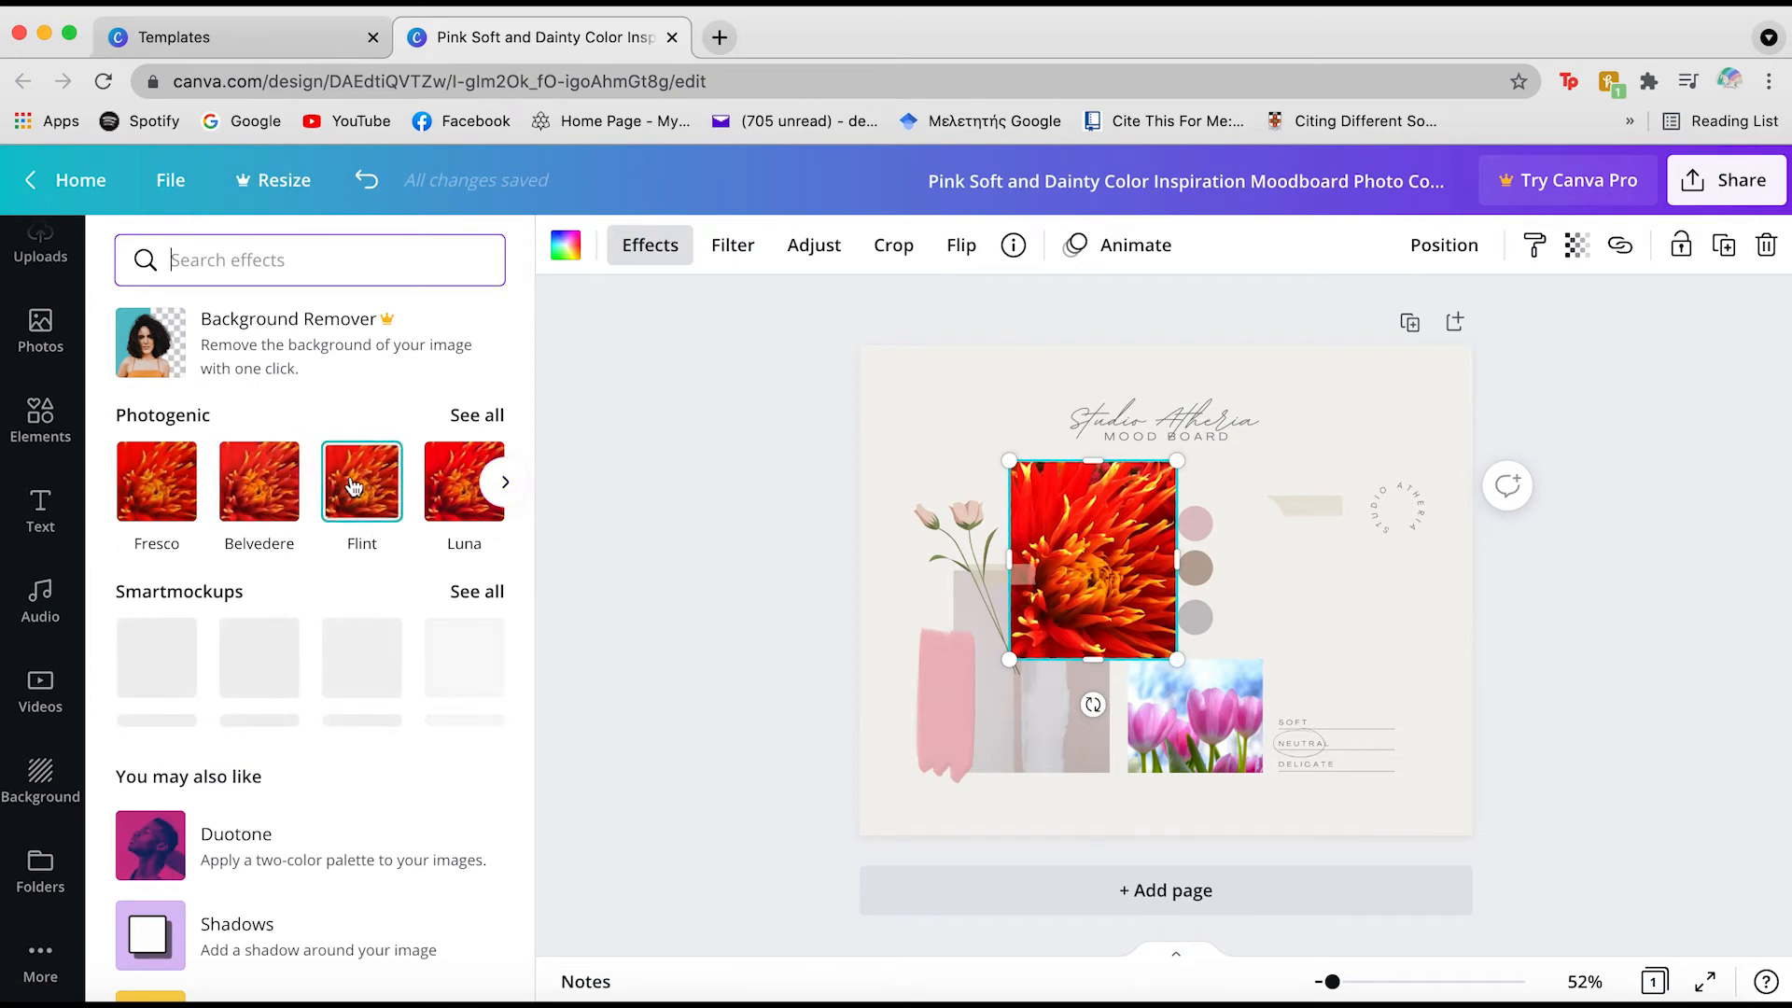
click(361, 480)
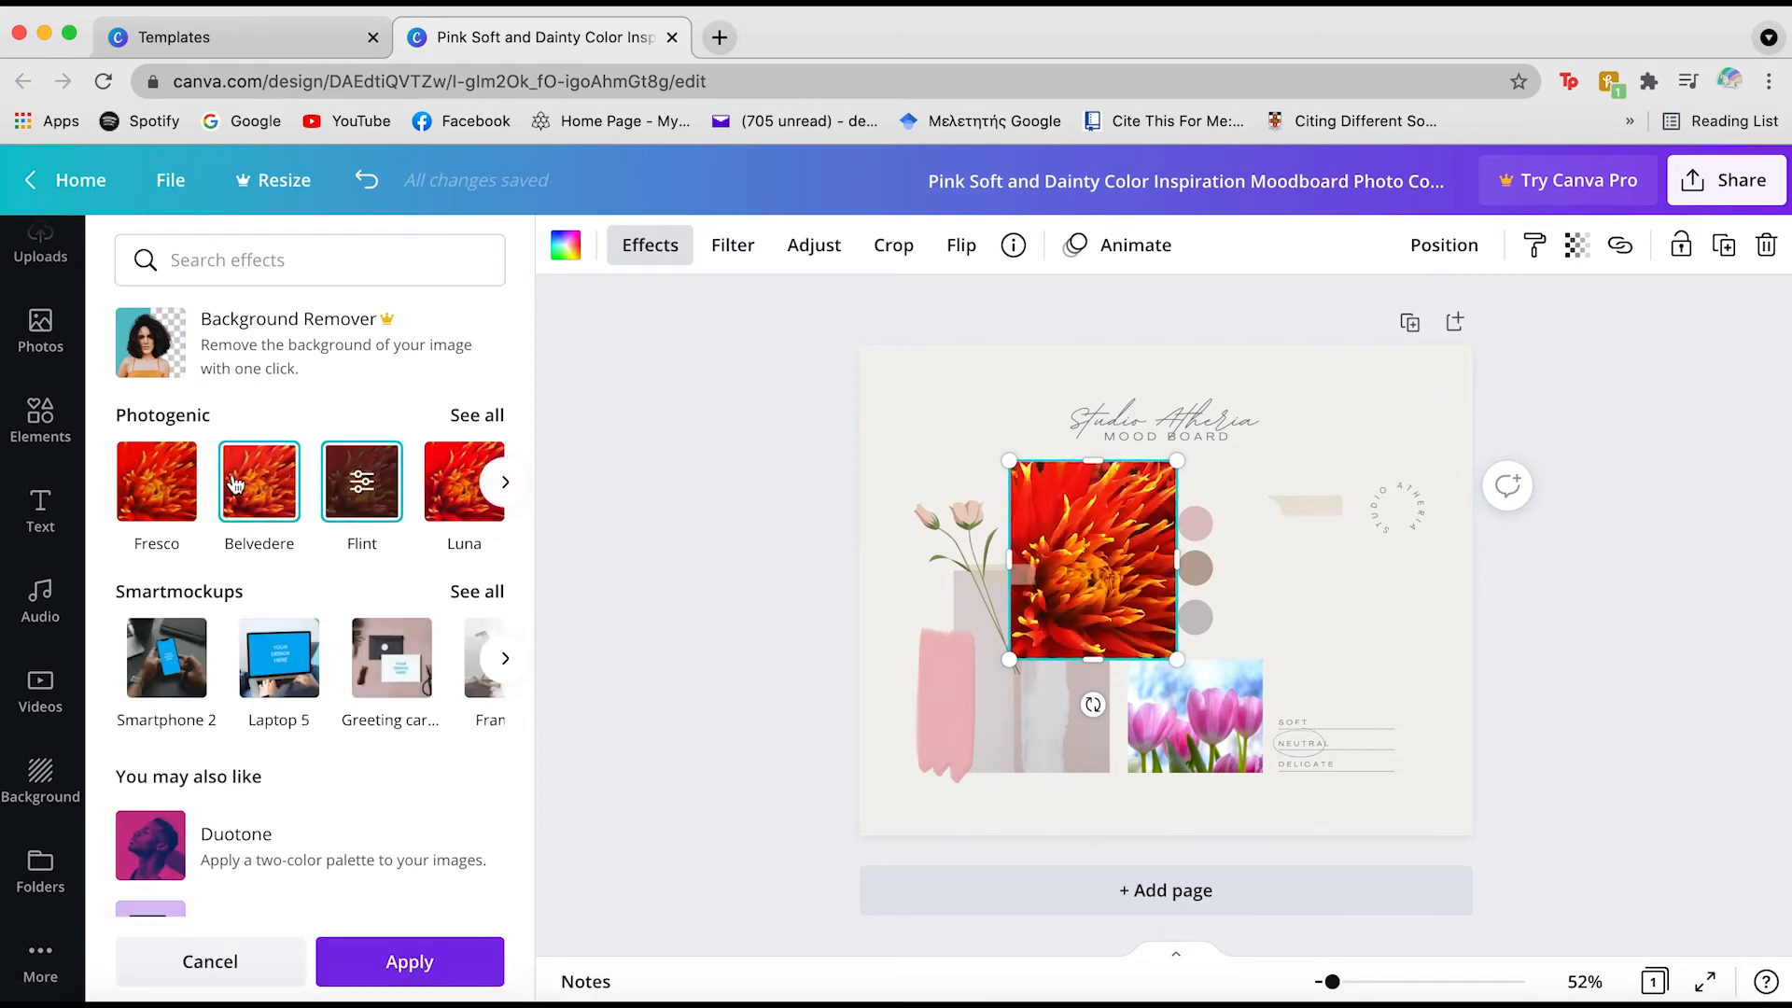
click(177, 485)
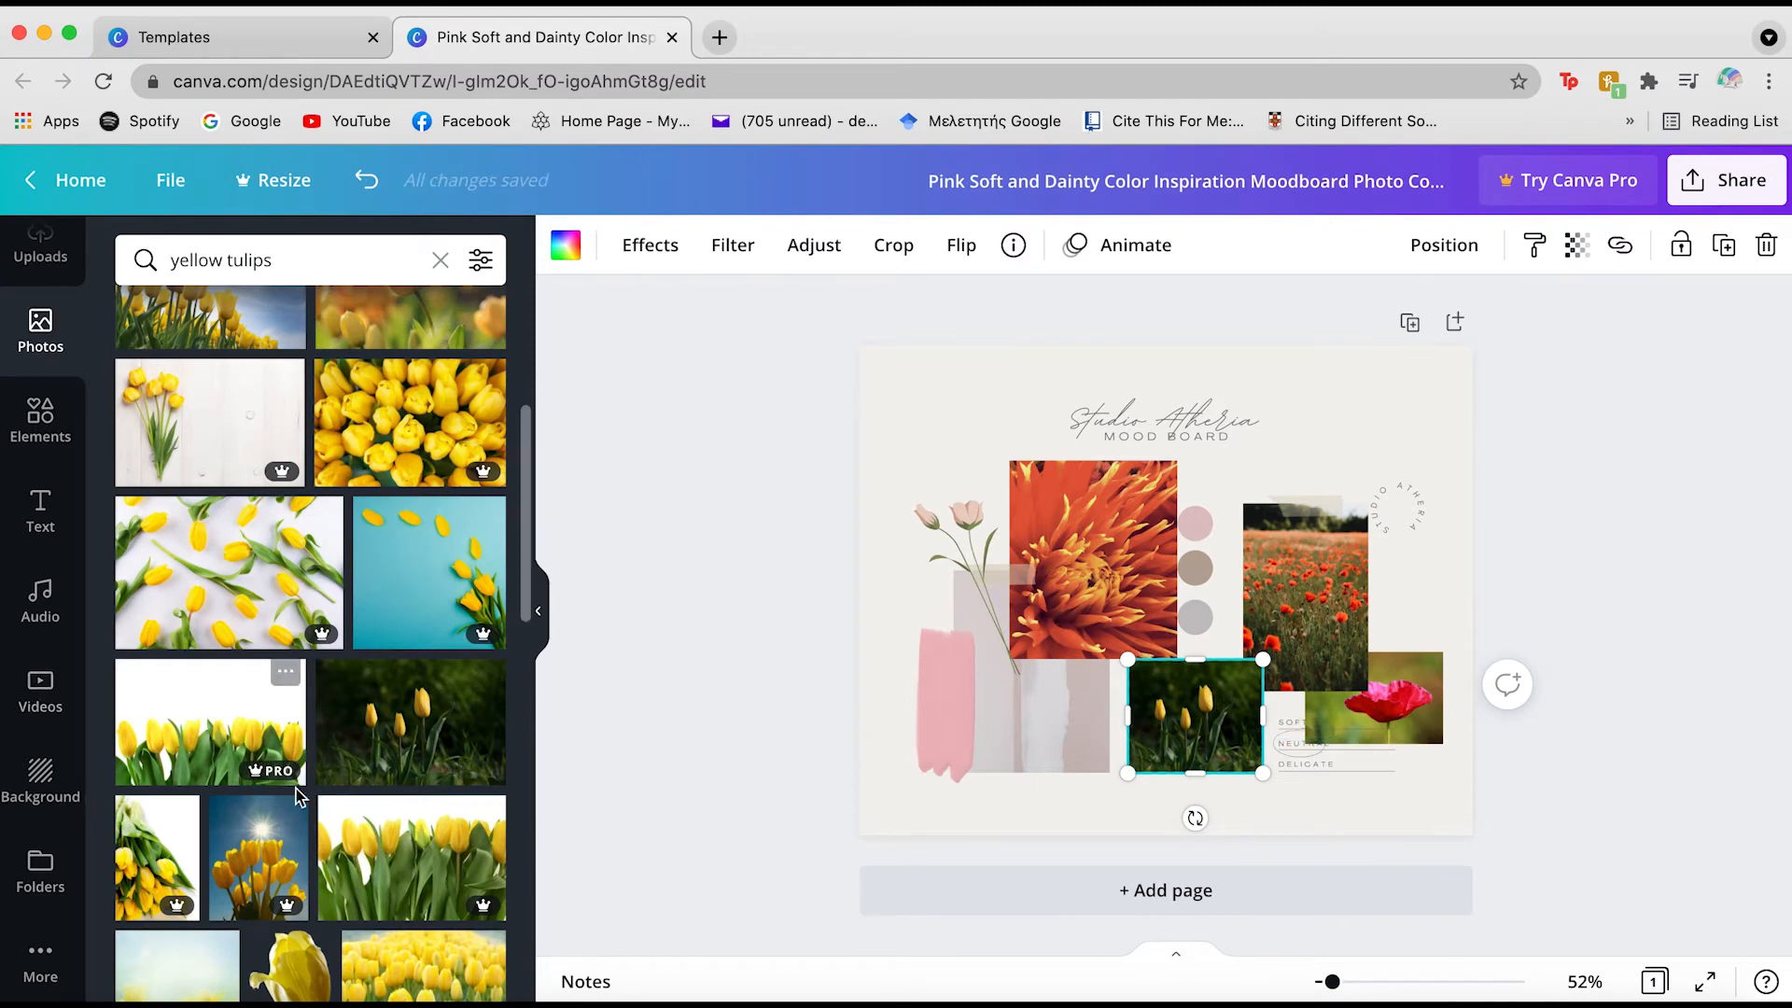
Add a dark red tulip graphic at the board's left edge and delete the pale stem graphic
scroll(299, 796, down, 5)
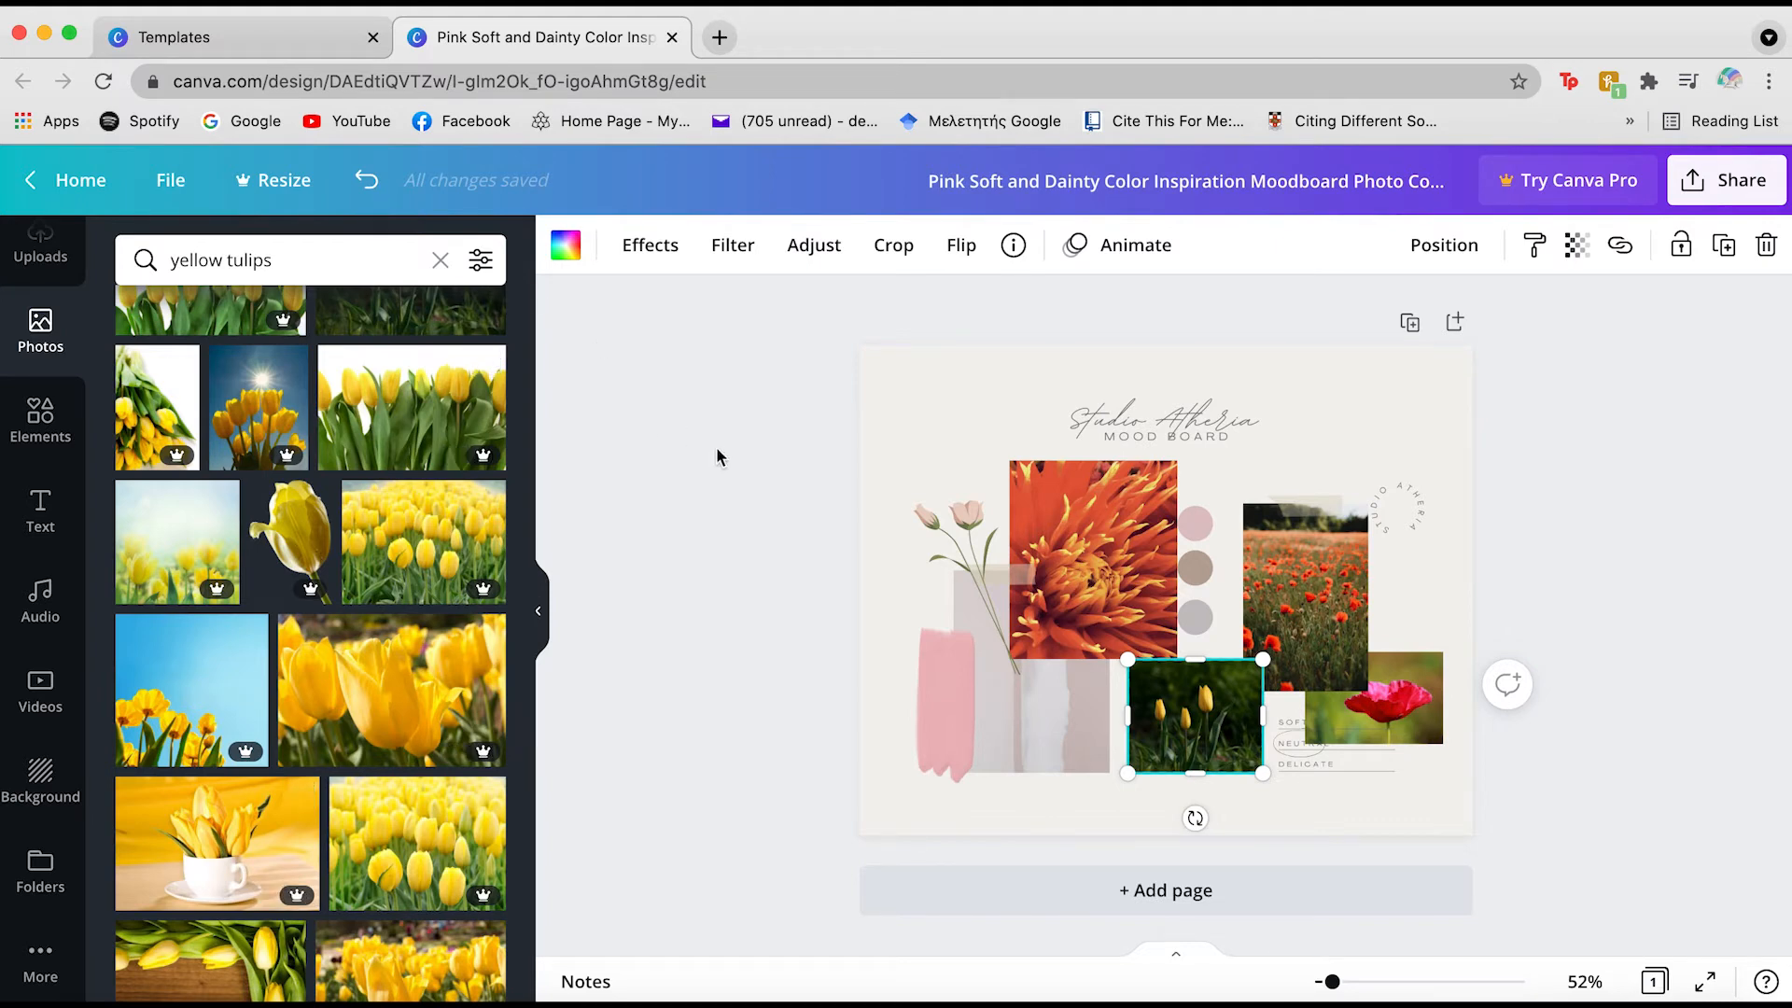
double_click(316, 248)
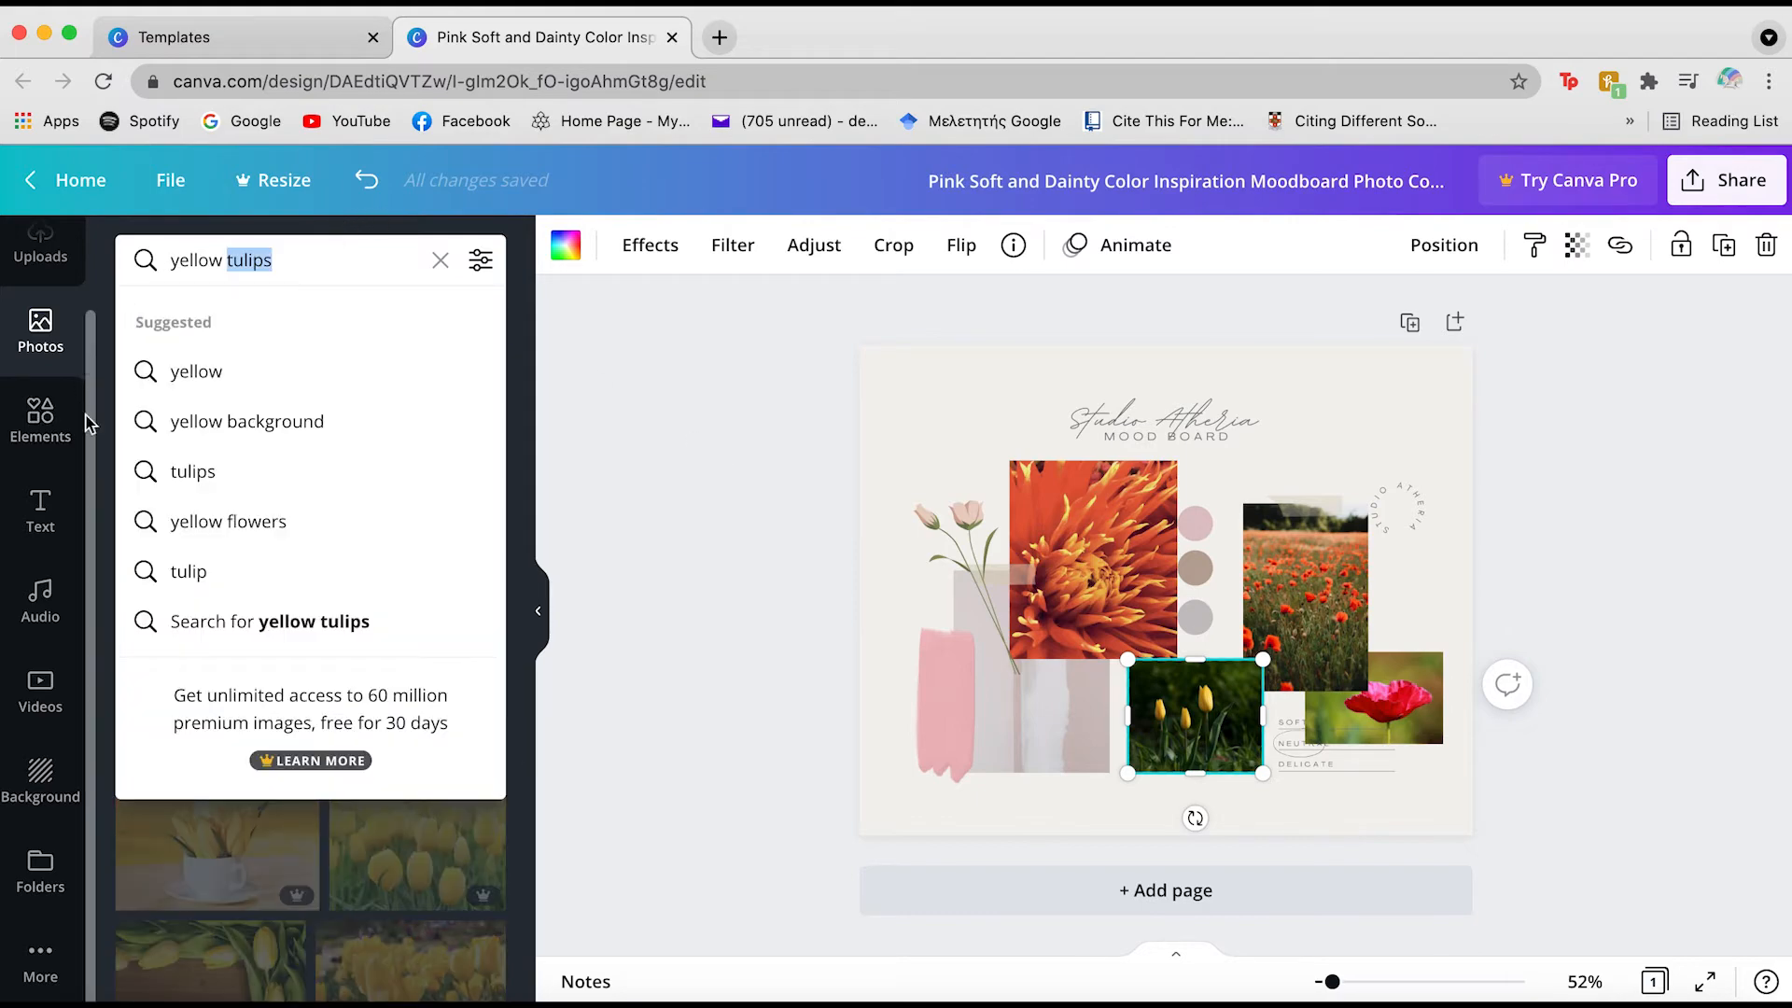
click(42, 420)
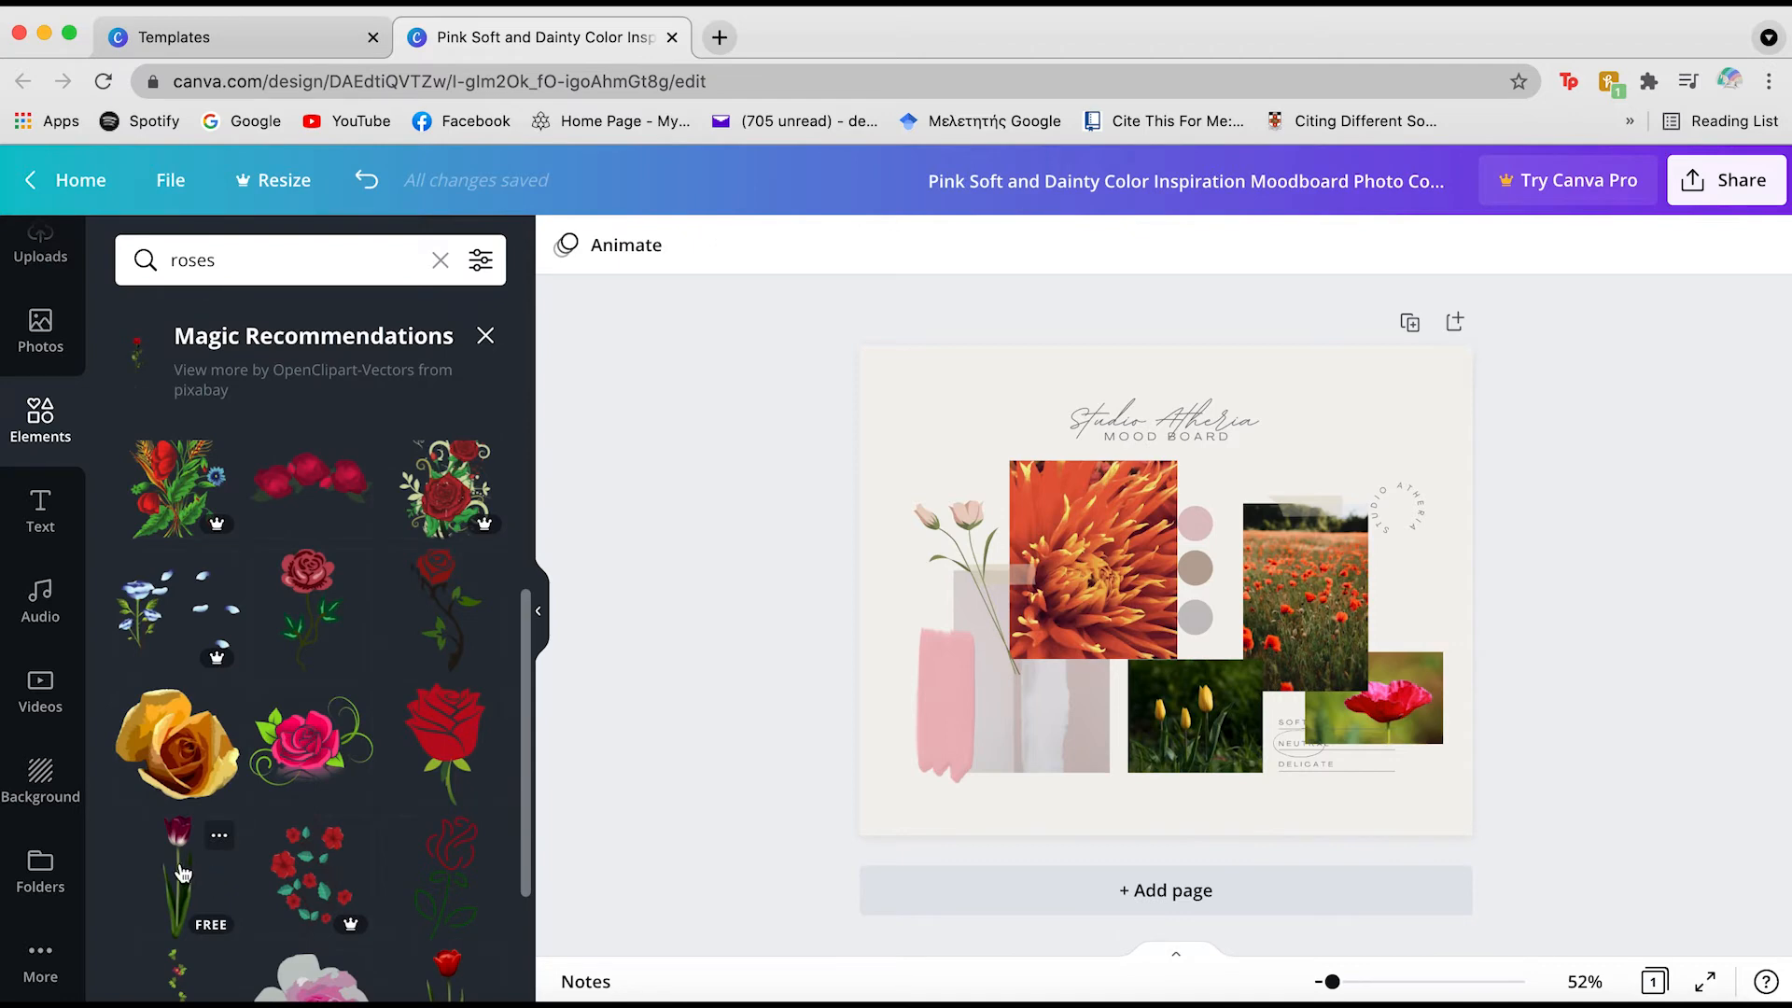
mouse_move(182, 872)
mouse_down()
mouse_move(723, 783)
mouse_move(938, 639)
mouse_move(982, 631)
mouse_up()
click(988, 541)
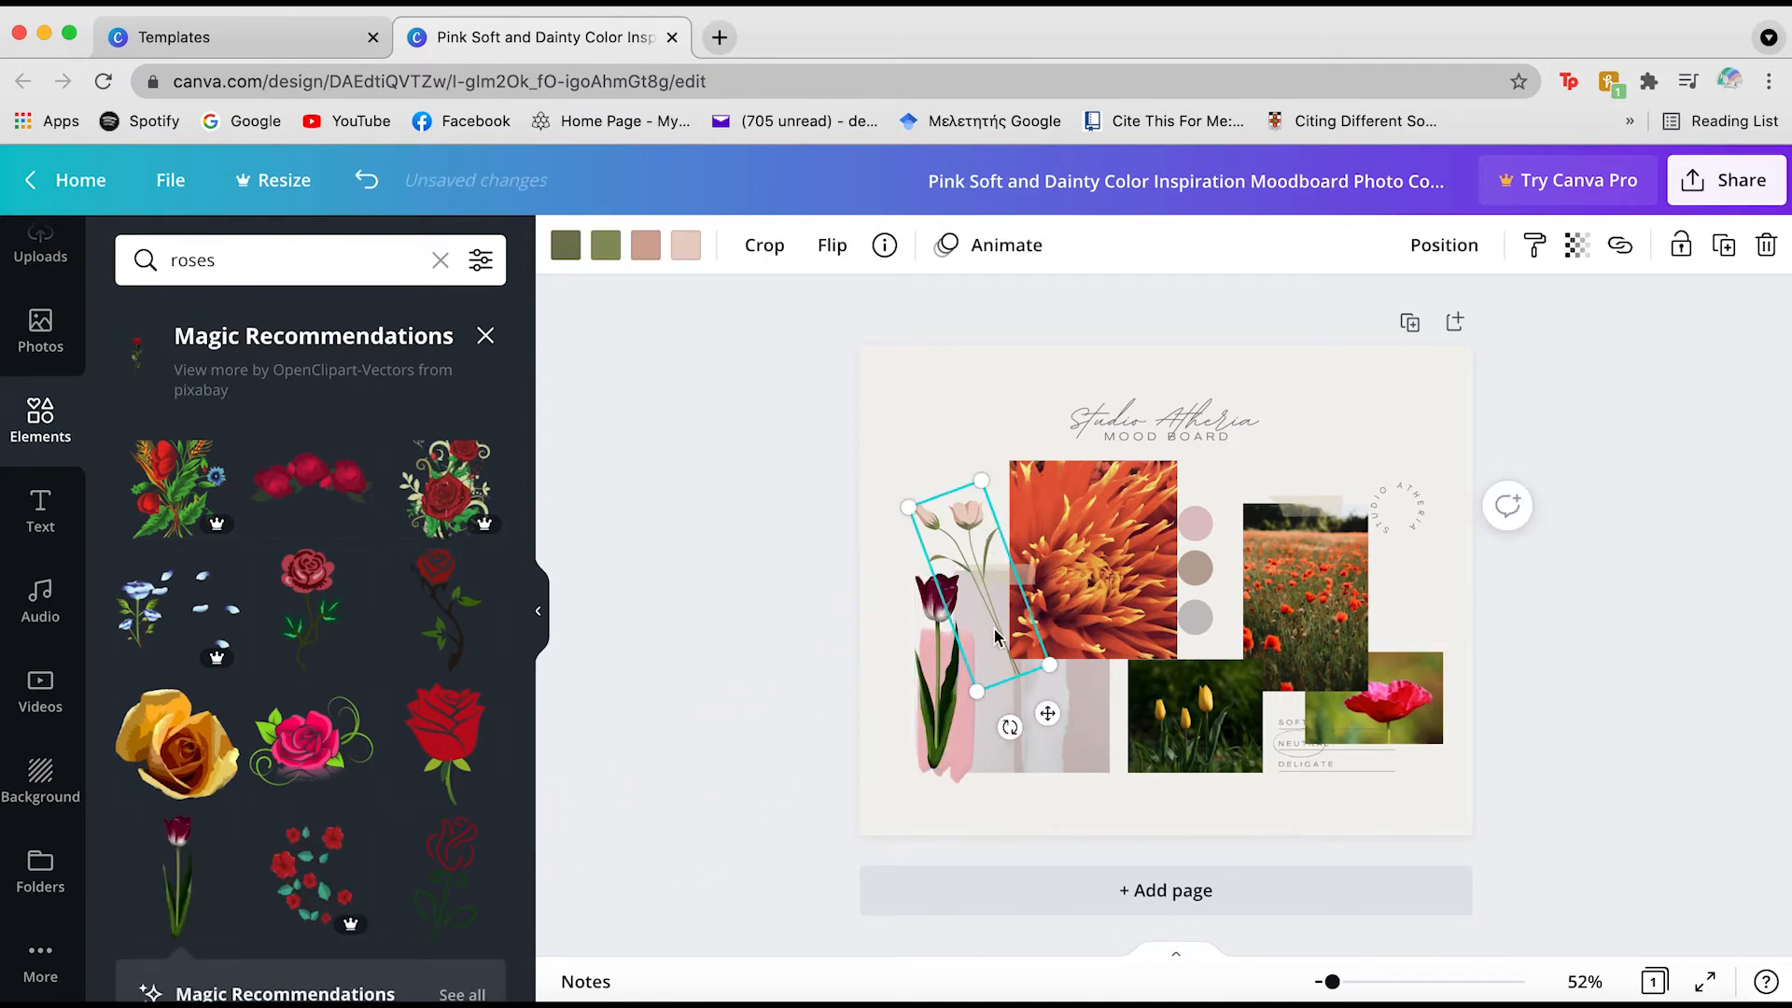
key(Delete)
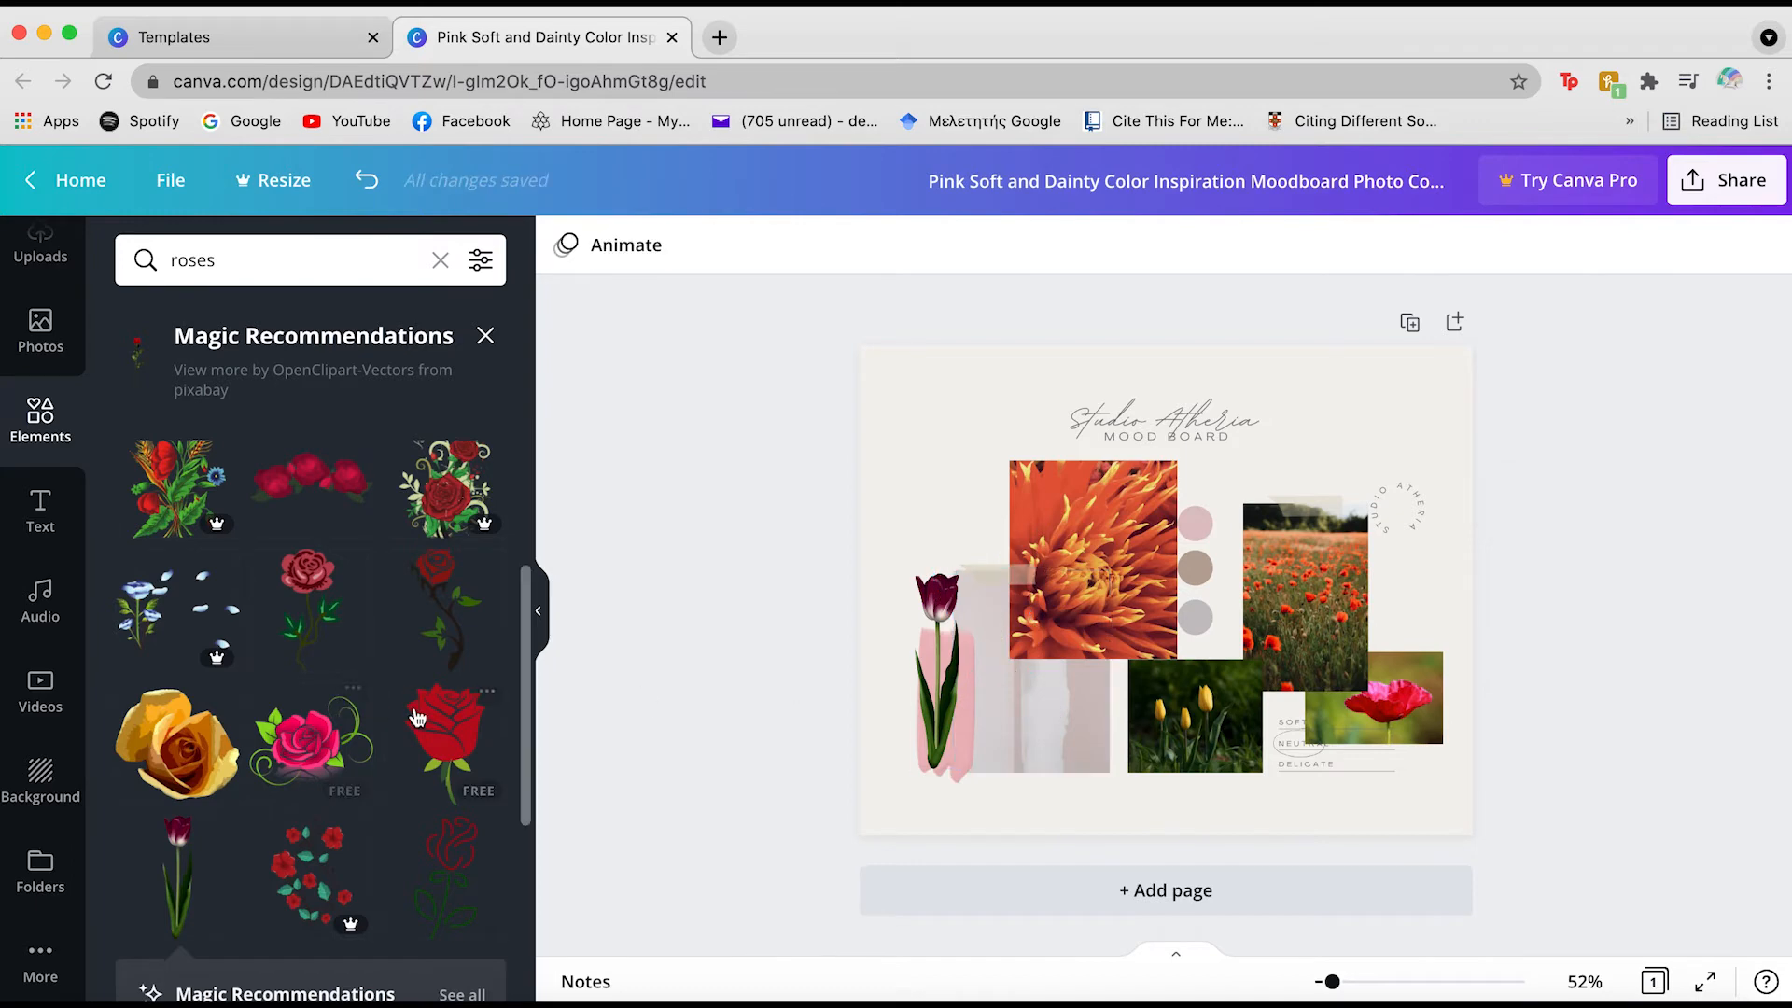
scroll(417, 716, down, 4)
scroll(417, 717, down, 3)
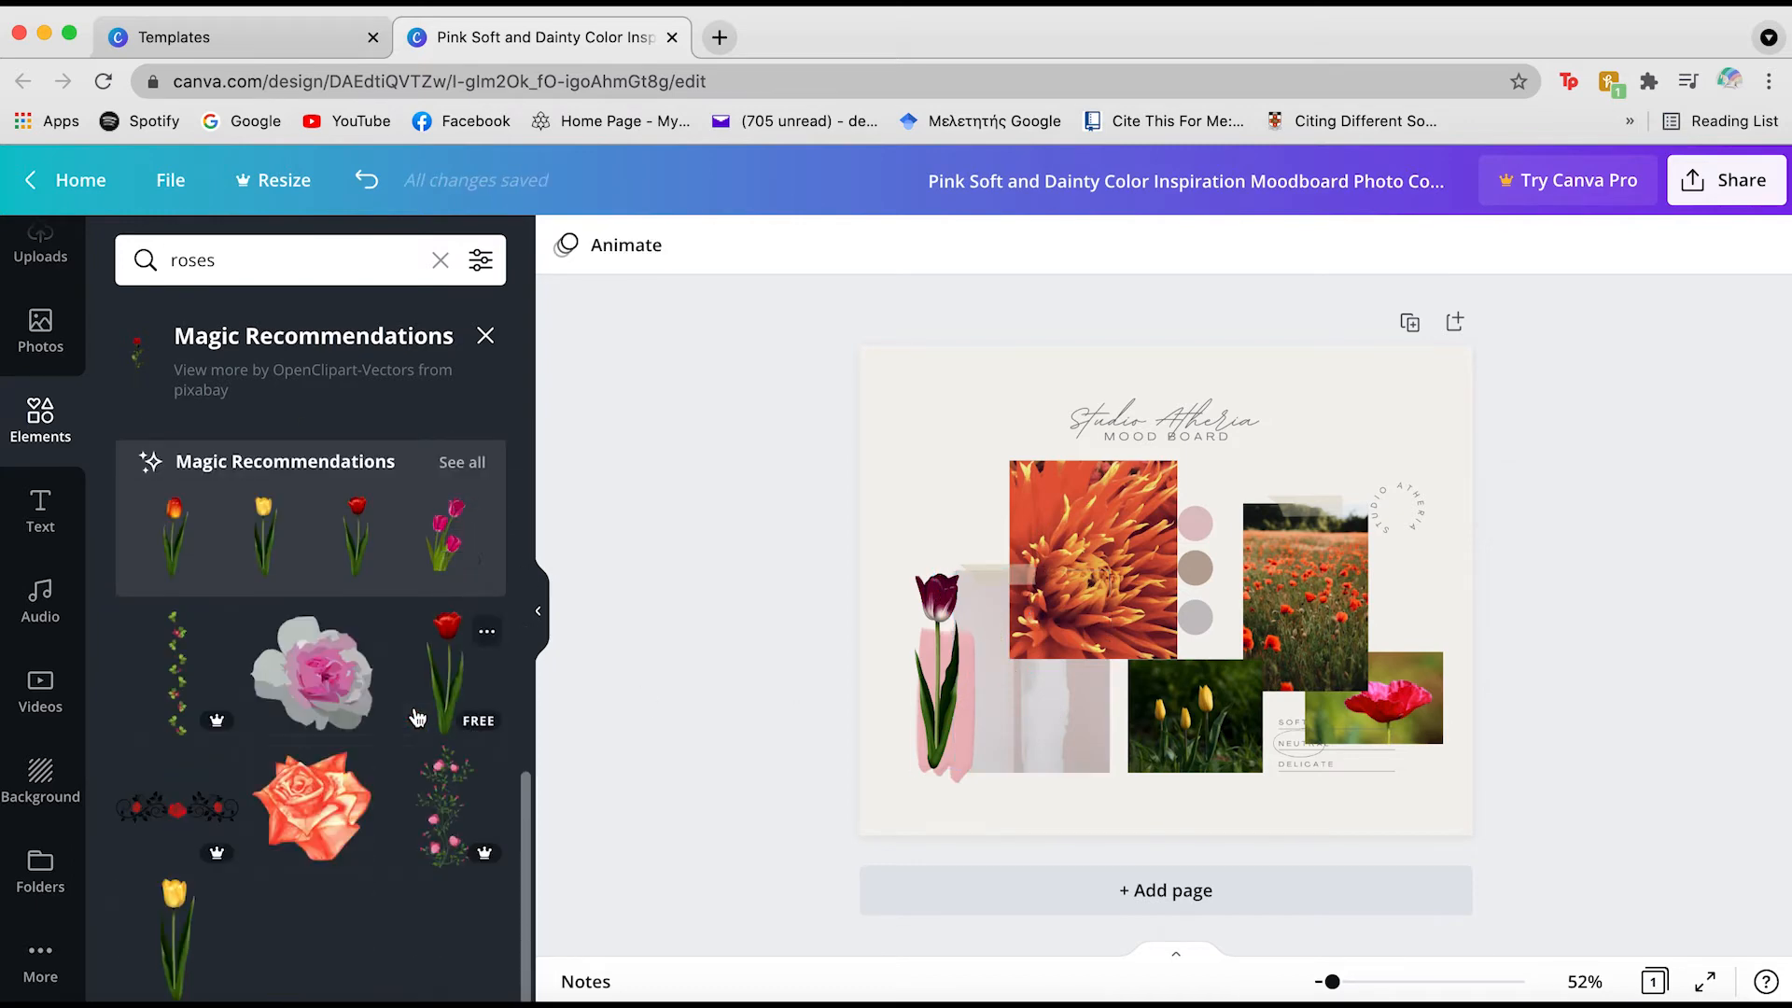
scroll(417, 716, down, 5)
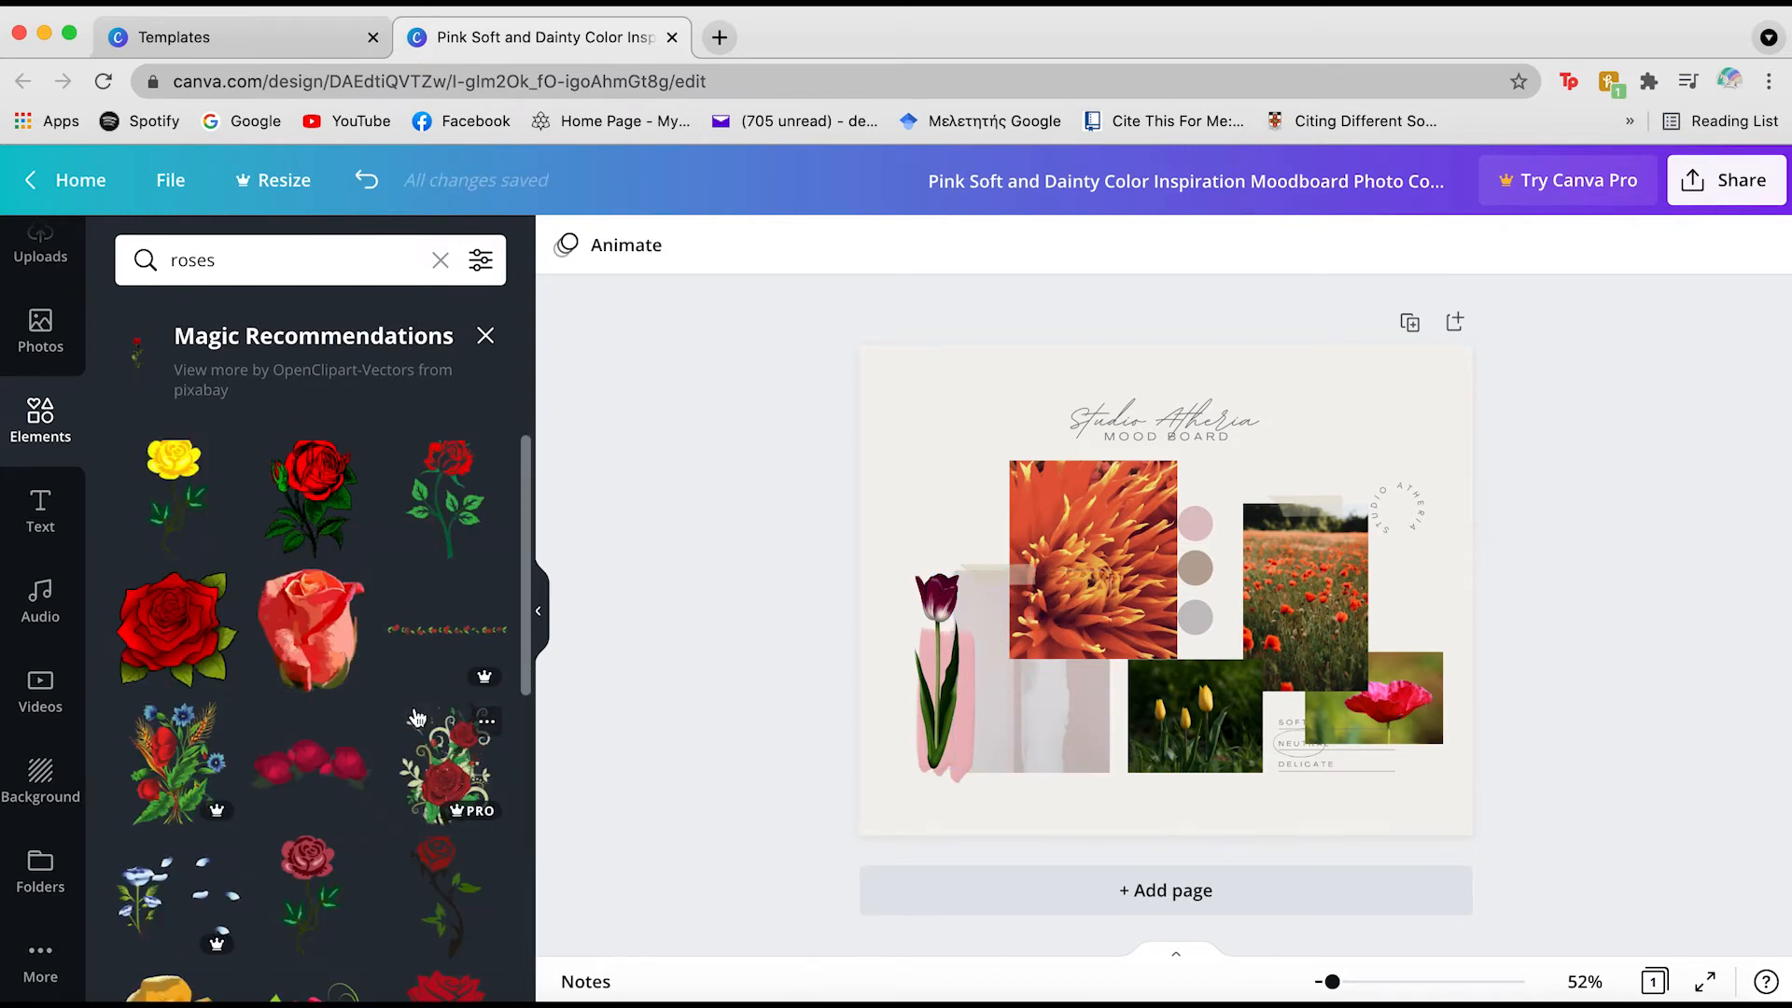
Tilt the dark red tulip and raise it beside the orange dahlia photo
click(941, 615)
drag(940, 615, 973, 535)
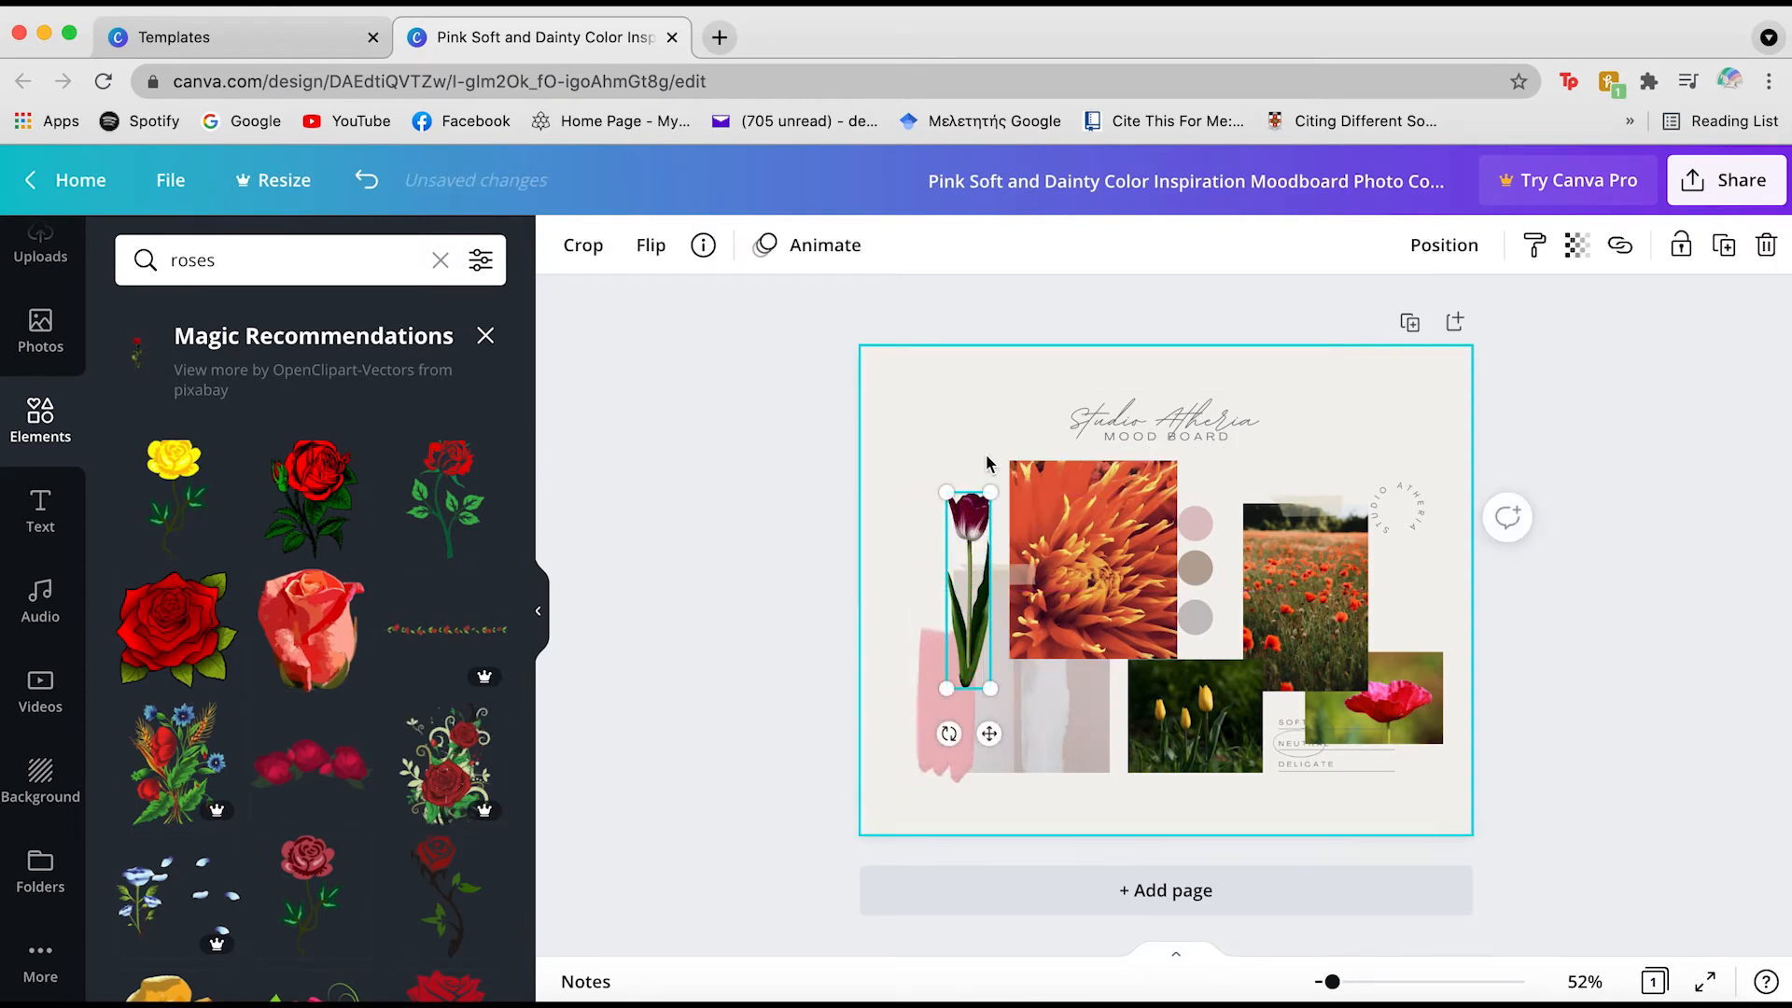
drag(951, 734, 1024, 758)
drag(1001, 650, 1026, 678)
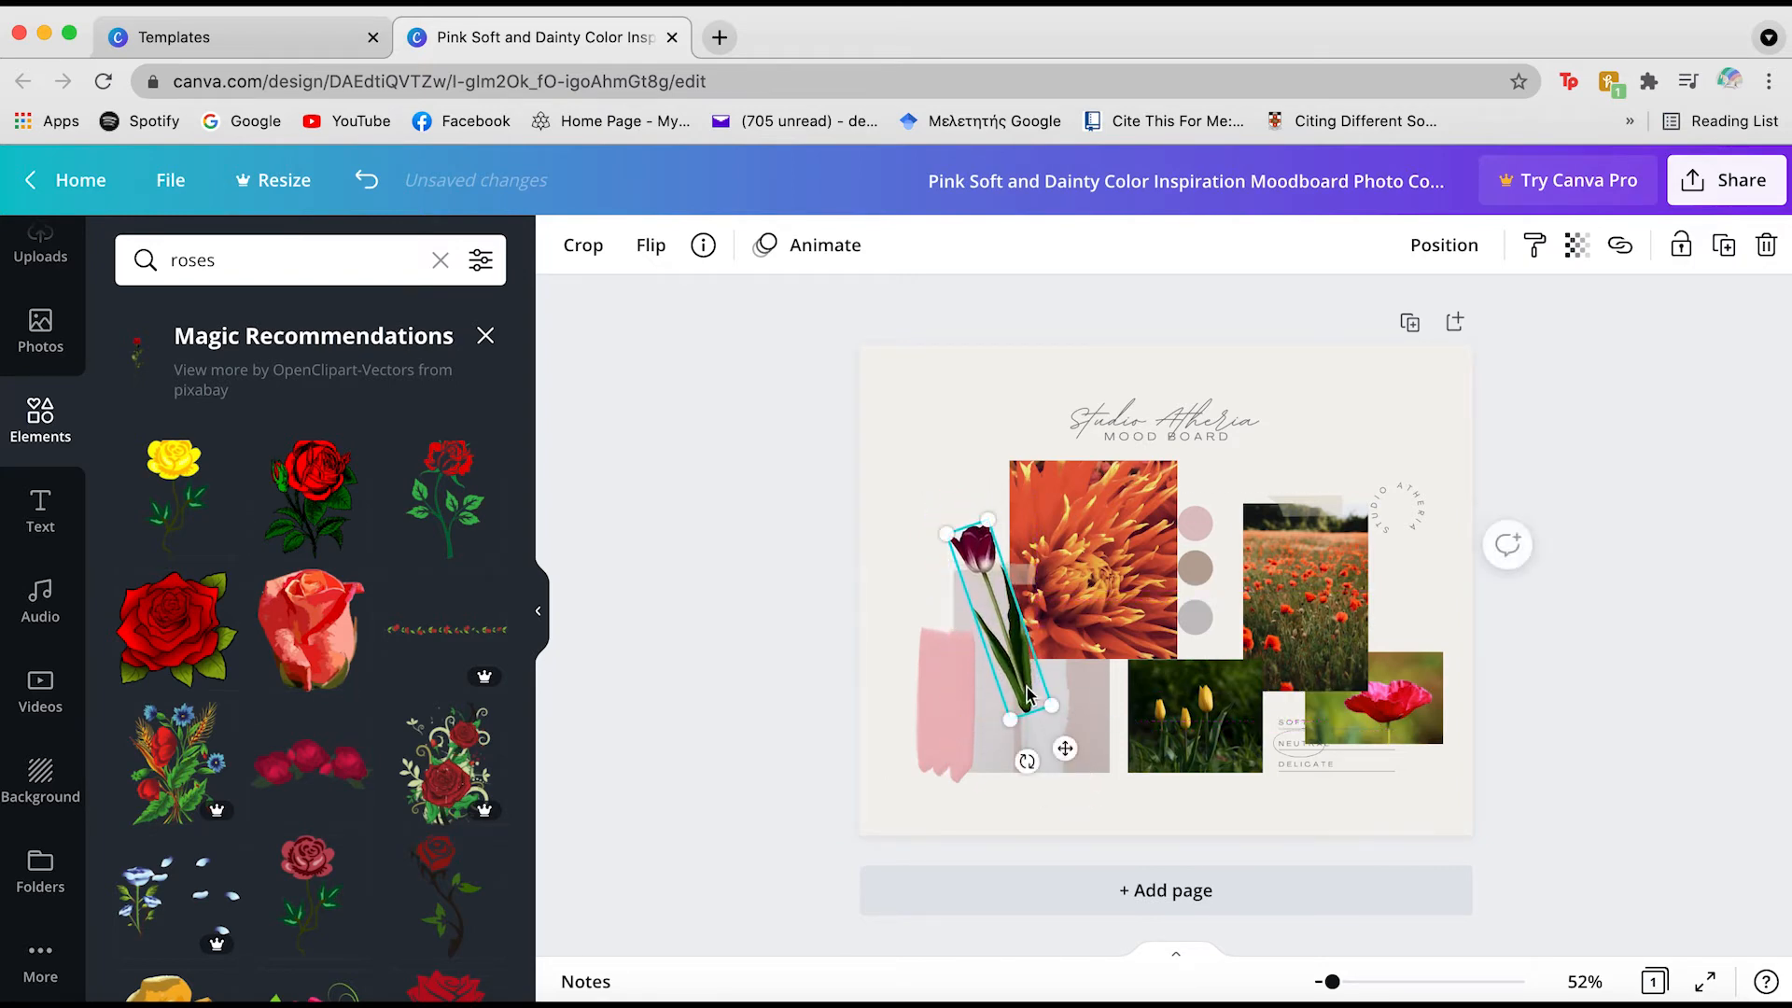
click(823, 460)
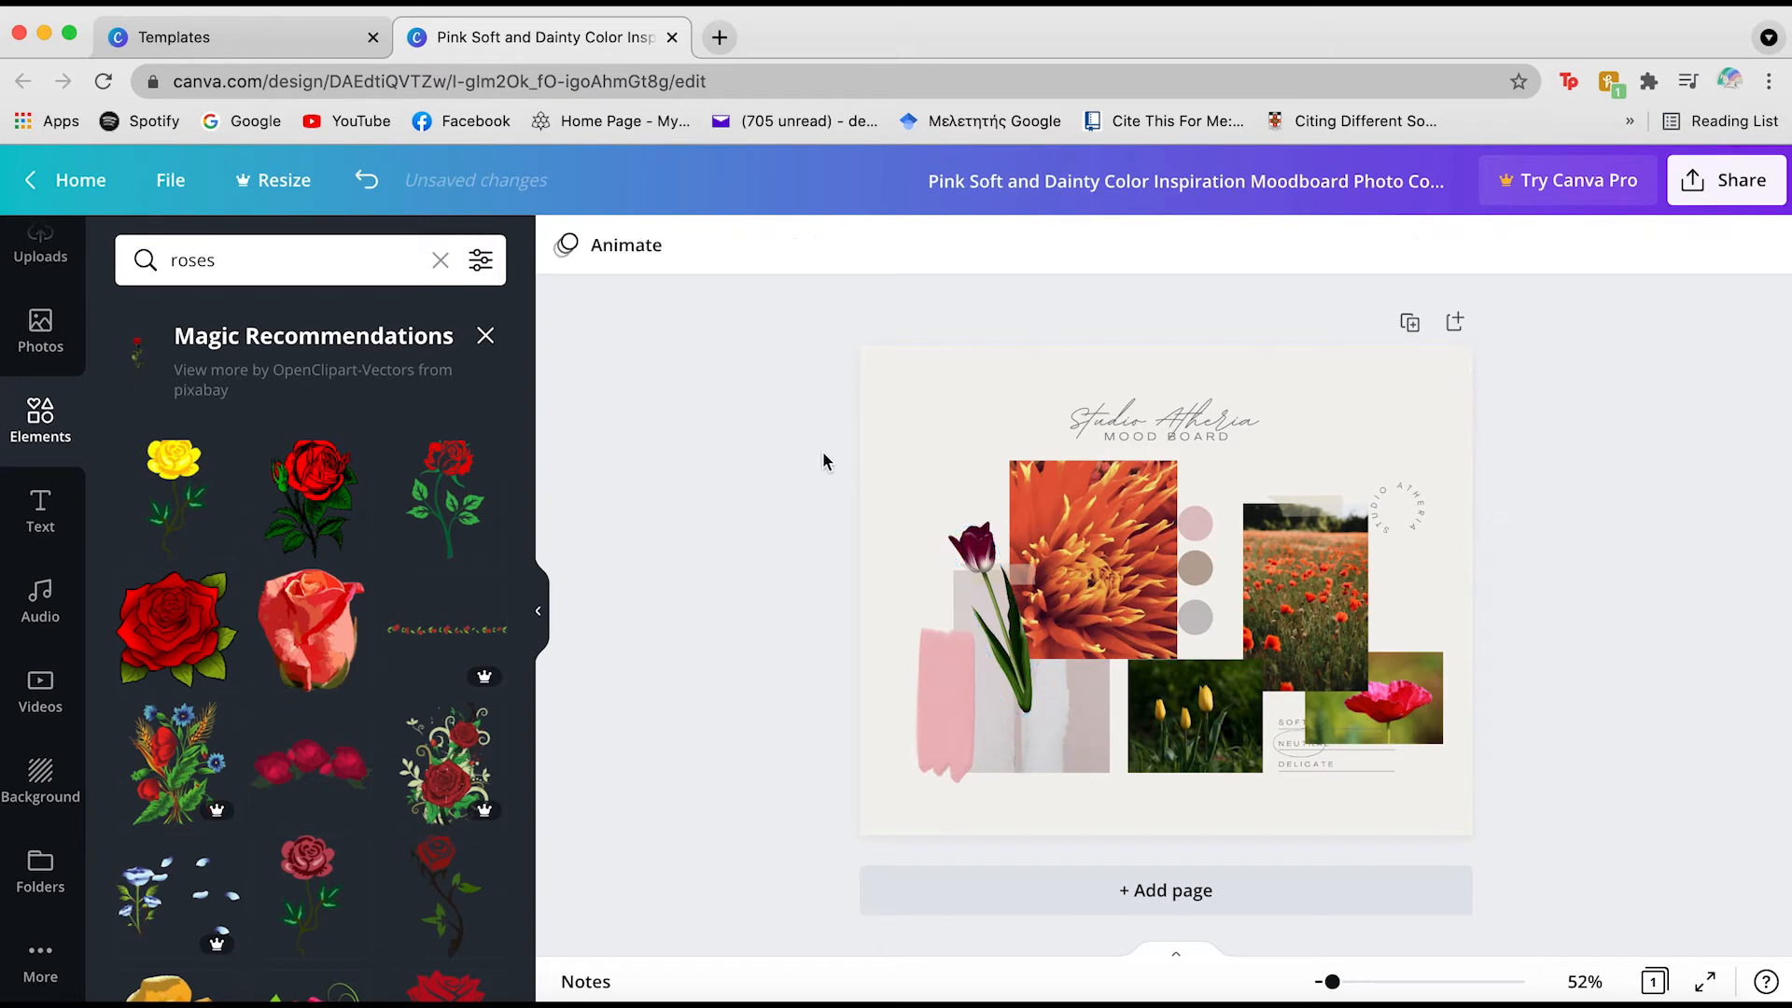
mouse_move(1031, 679)
mouse_down()
mouse_move(1411, 601)
mouse_move(1064, 700)
mouse_move(996, 622)
mouse_move(1017, 653)
mouse_move(989, 632)
mouse_move(962, 751)
mouse_move(971, 609)
mouse_up()
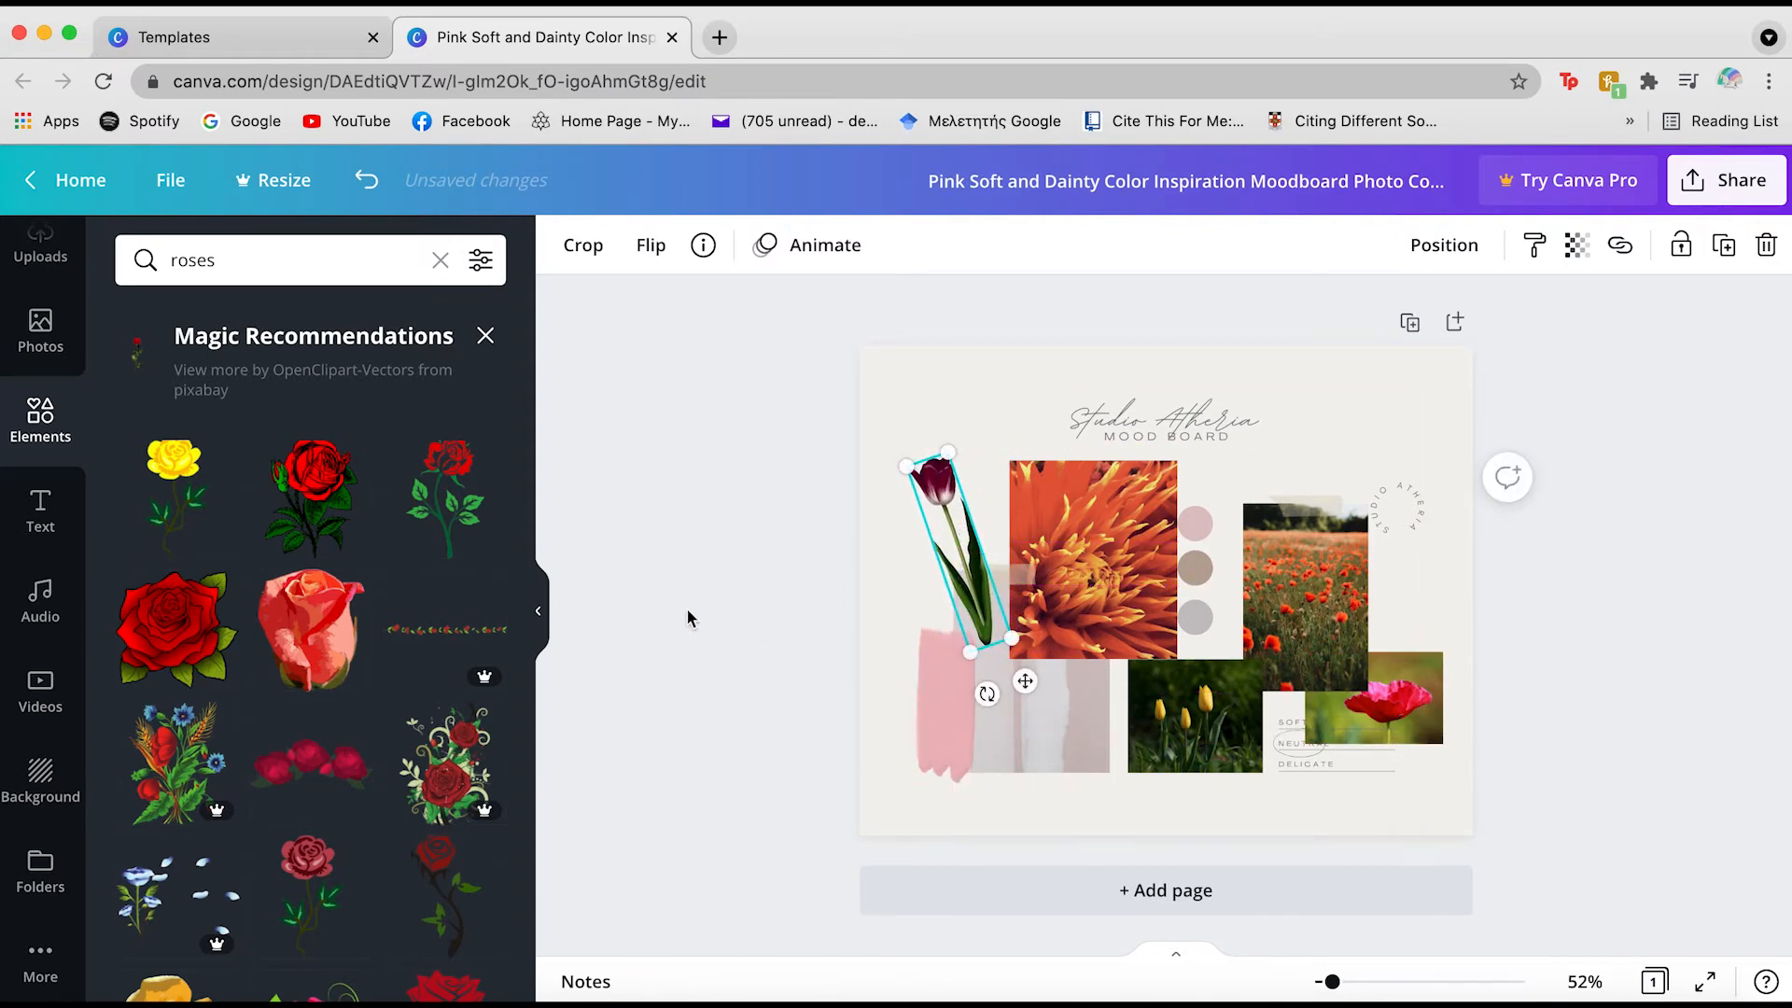
click(685, 607)
click(938, 737)
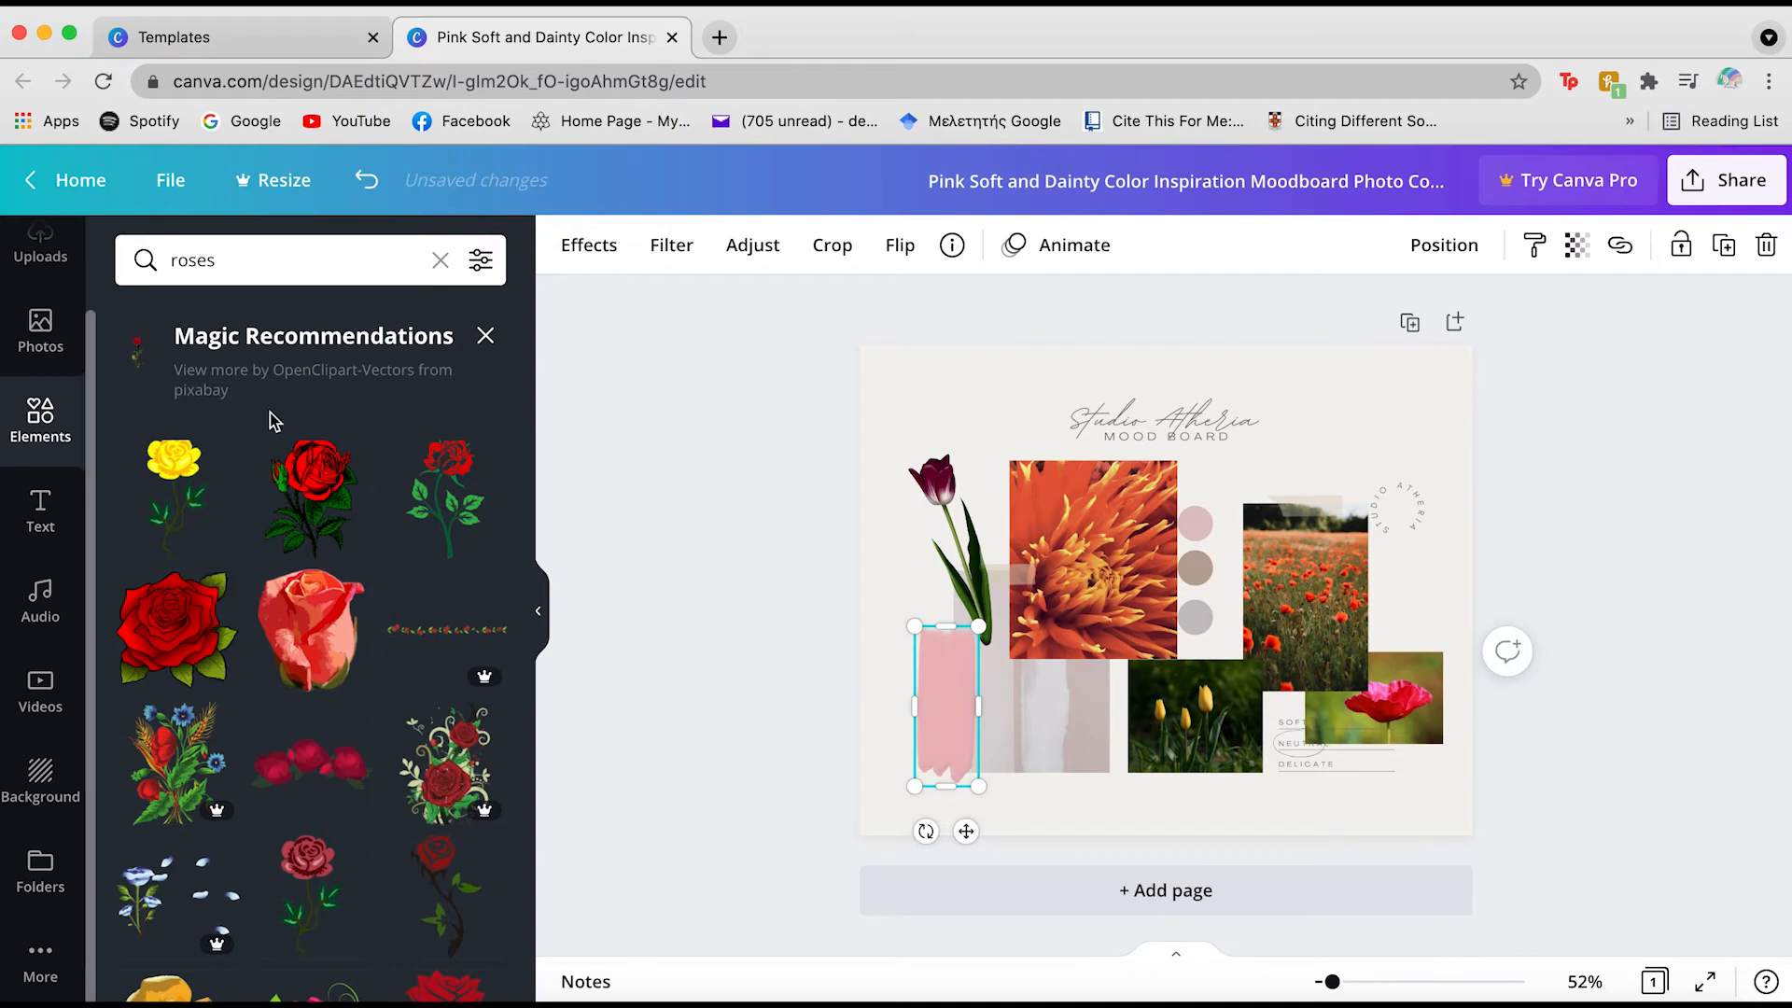
Apply the Rosie filter to the brush stroke and colour the top palette circle dark red
click(663, 250)
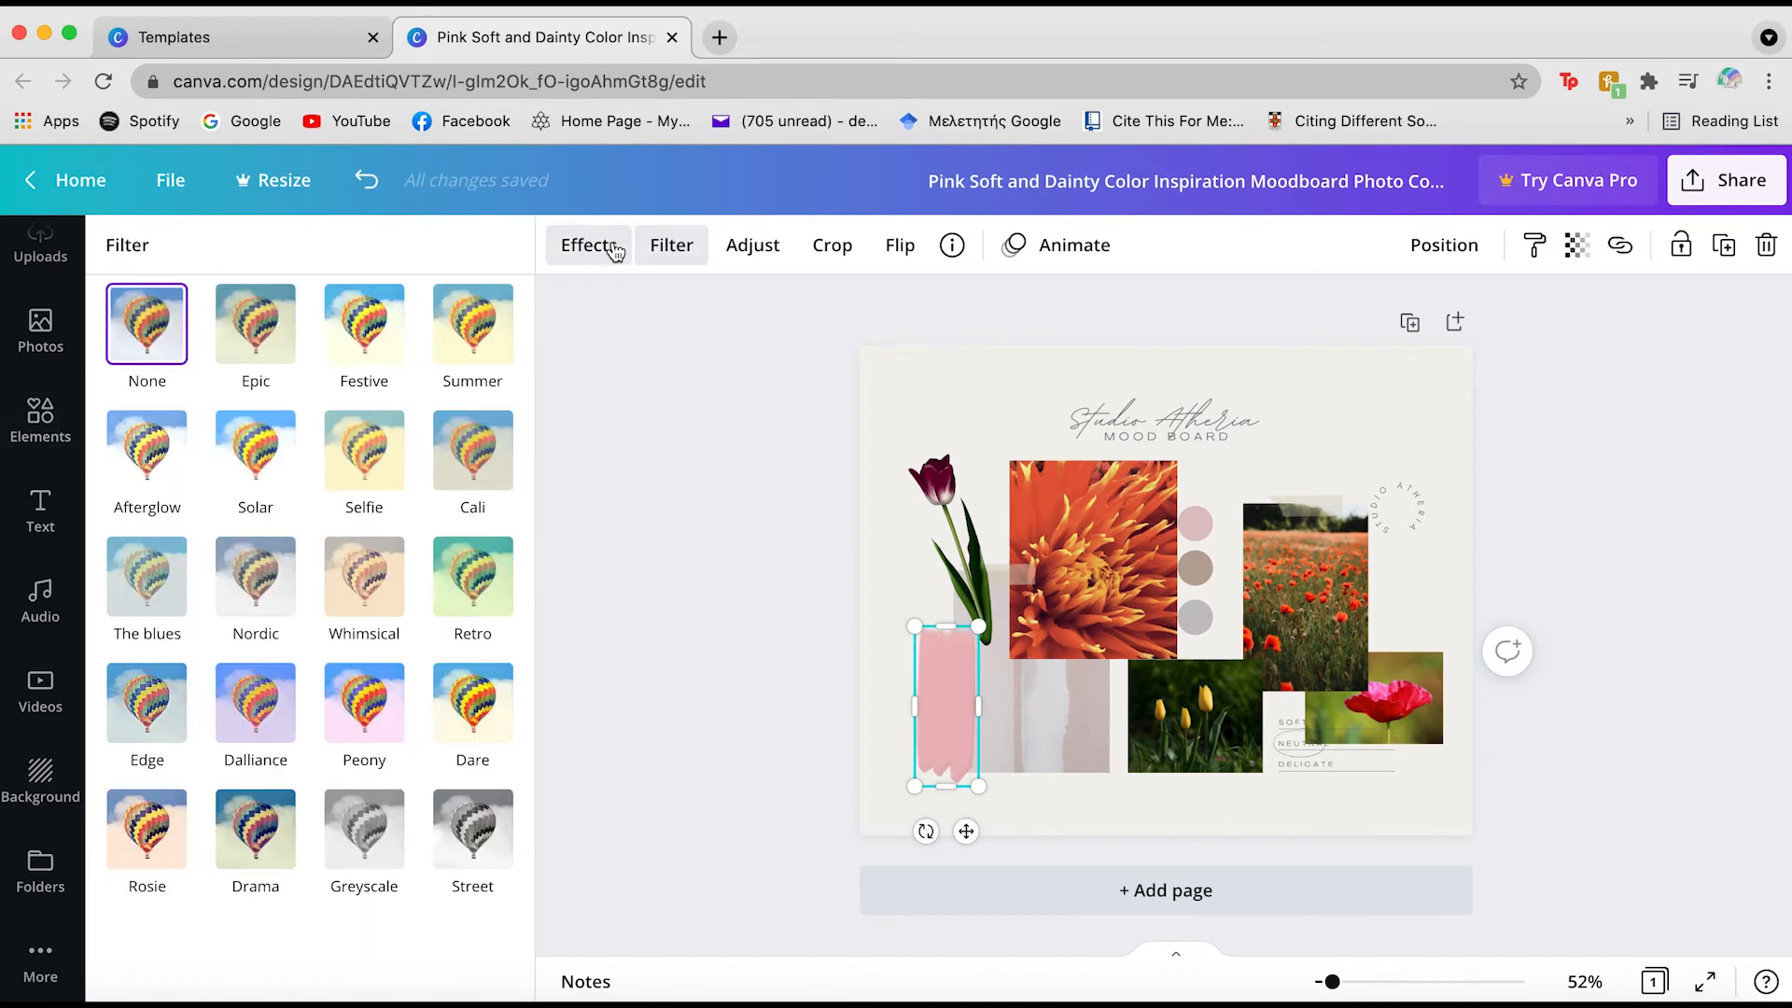
click(147, 826)
click(1197, 525)
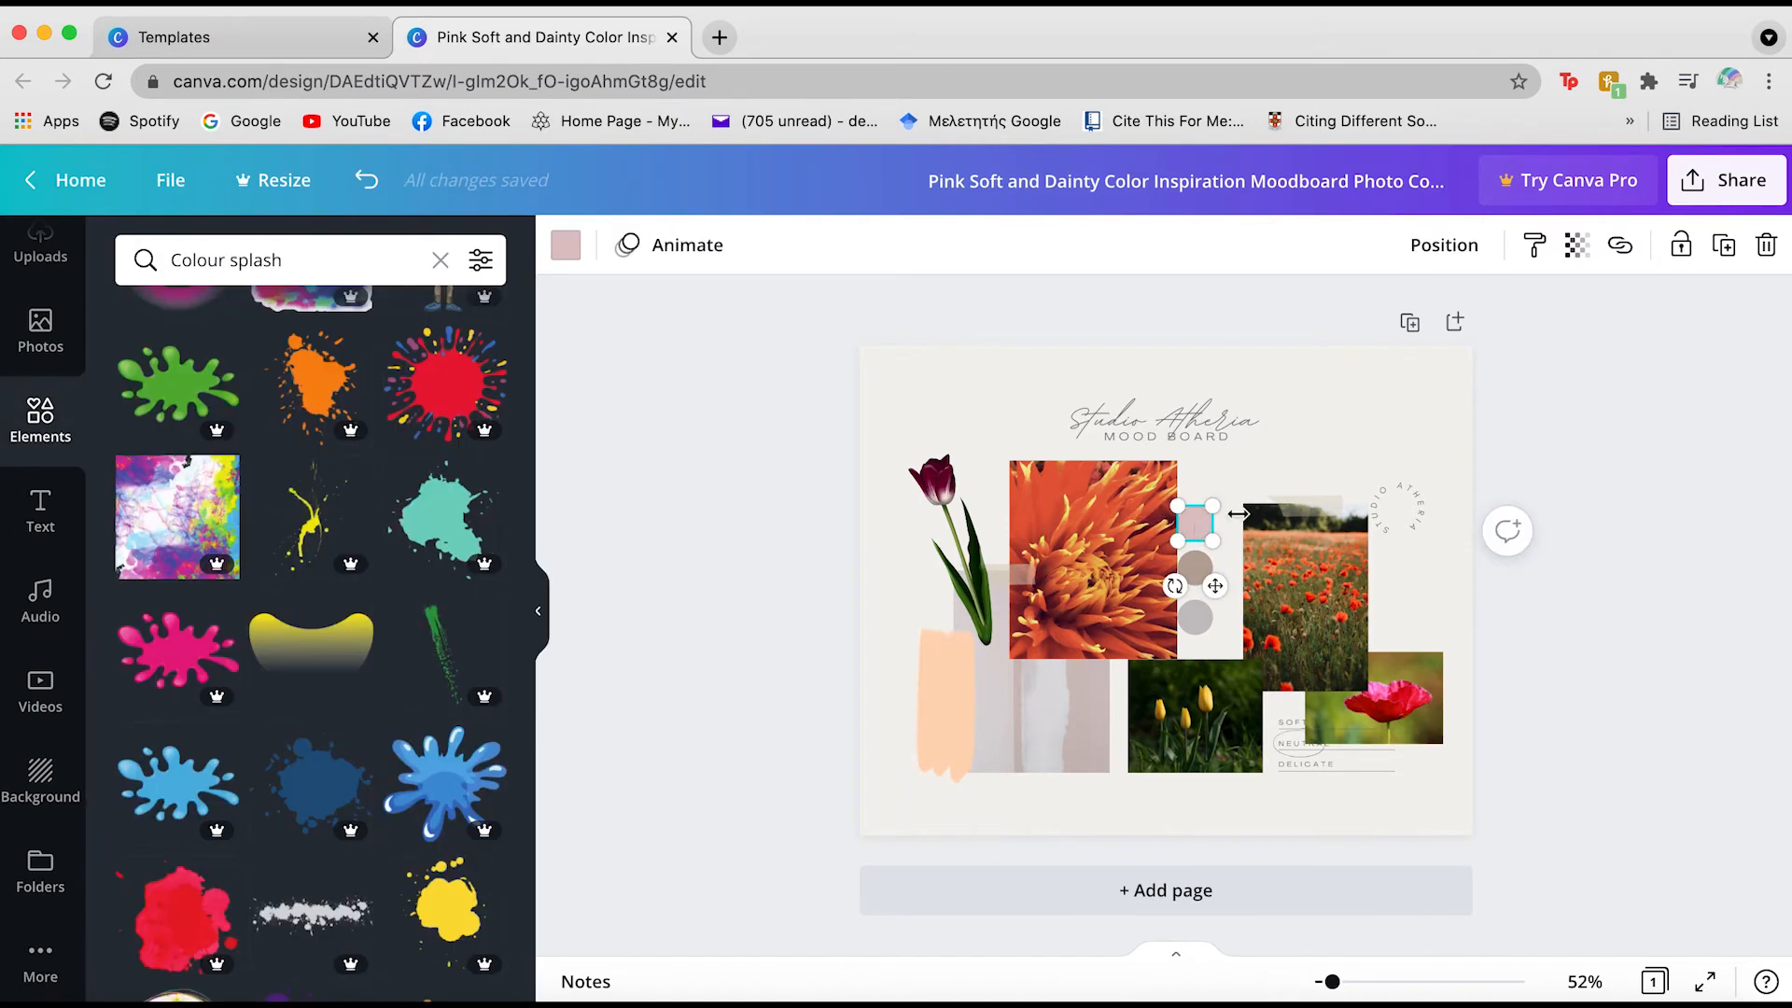
click(566, 246)
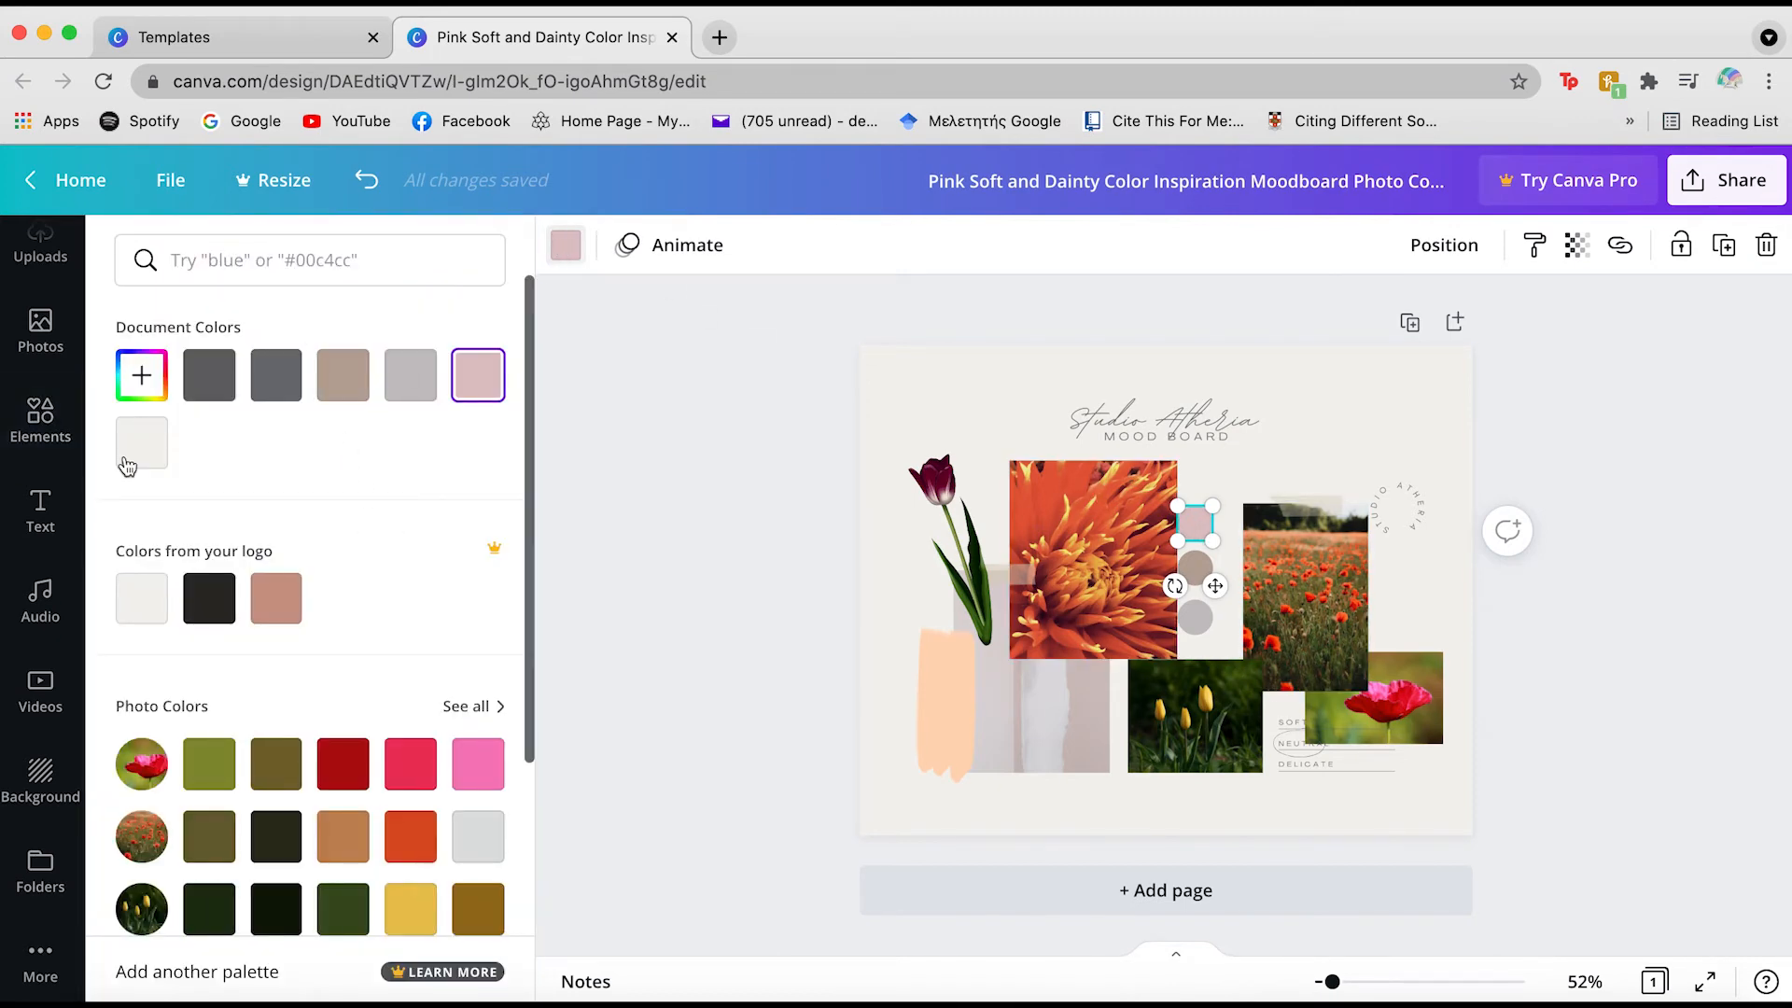
scroll(14, 471, up, 2)
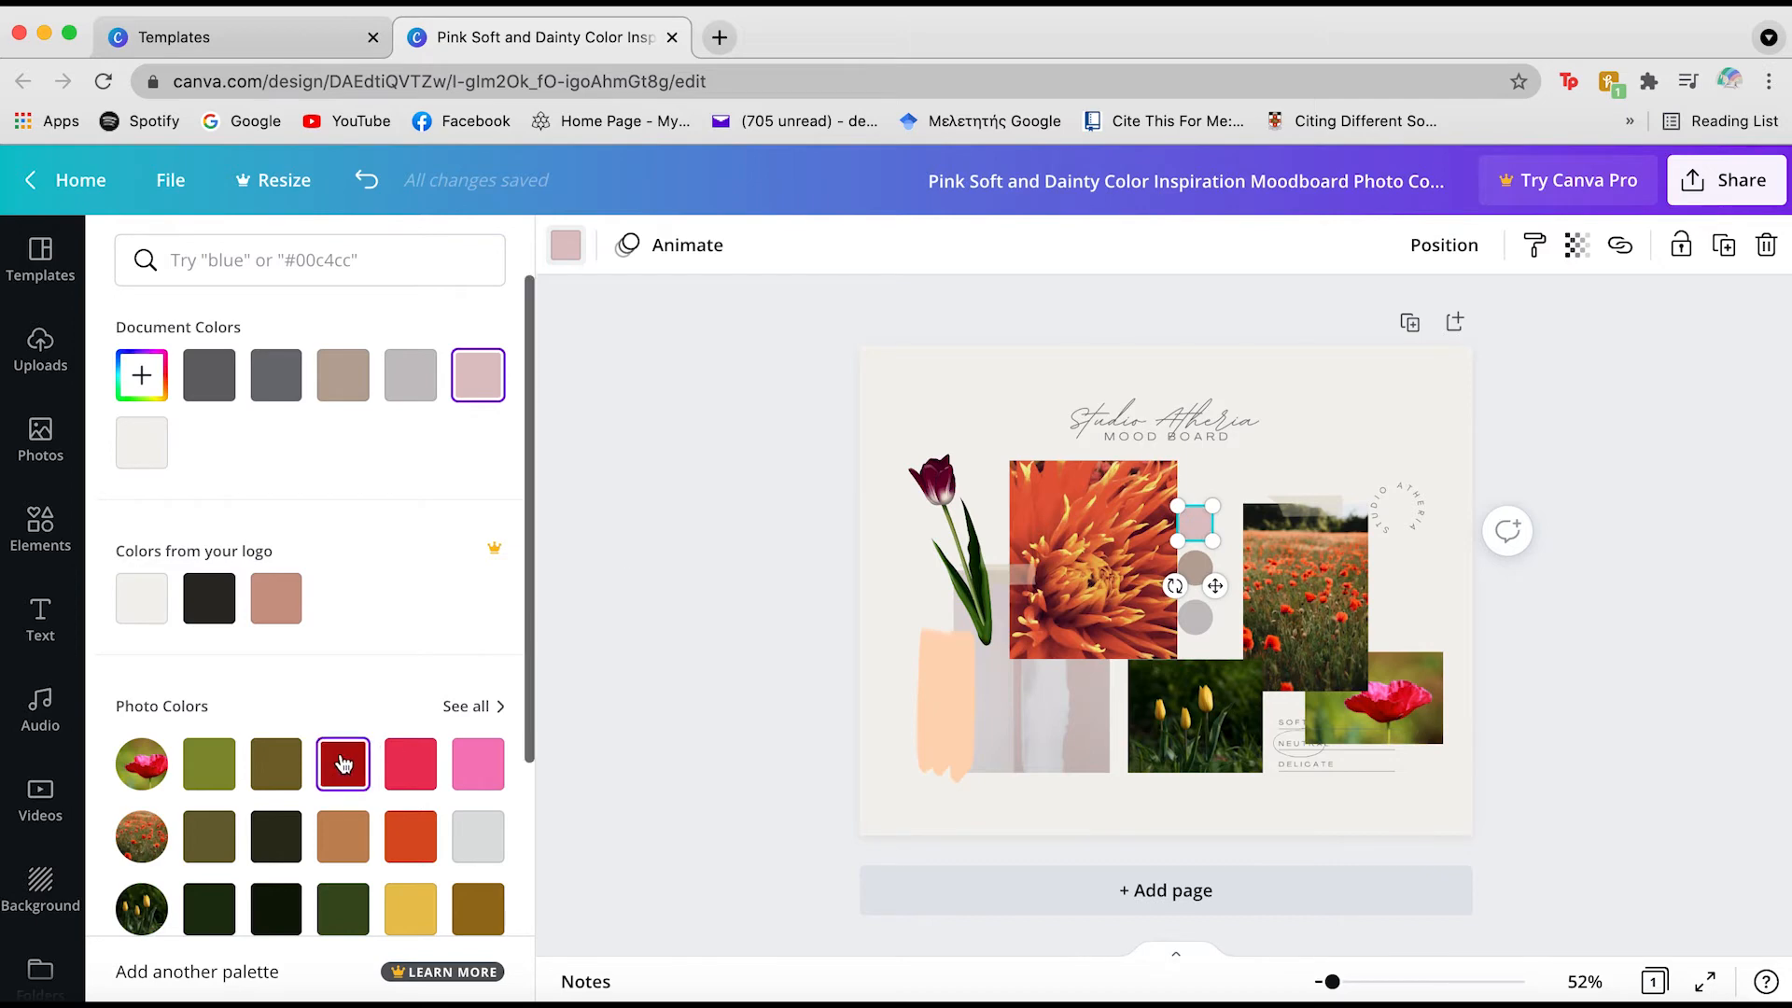
scroll(343, 763, down, 2)
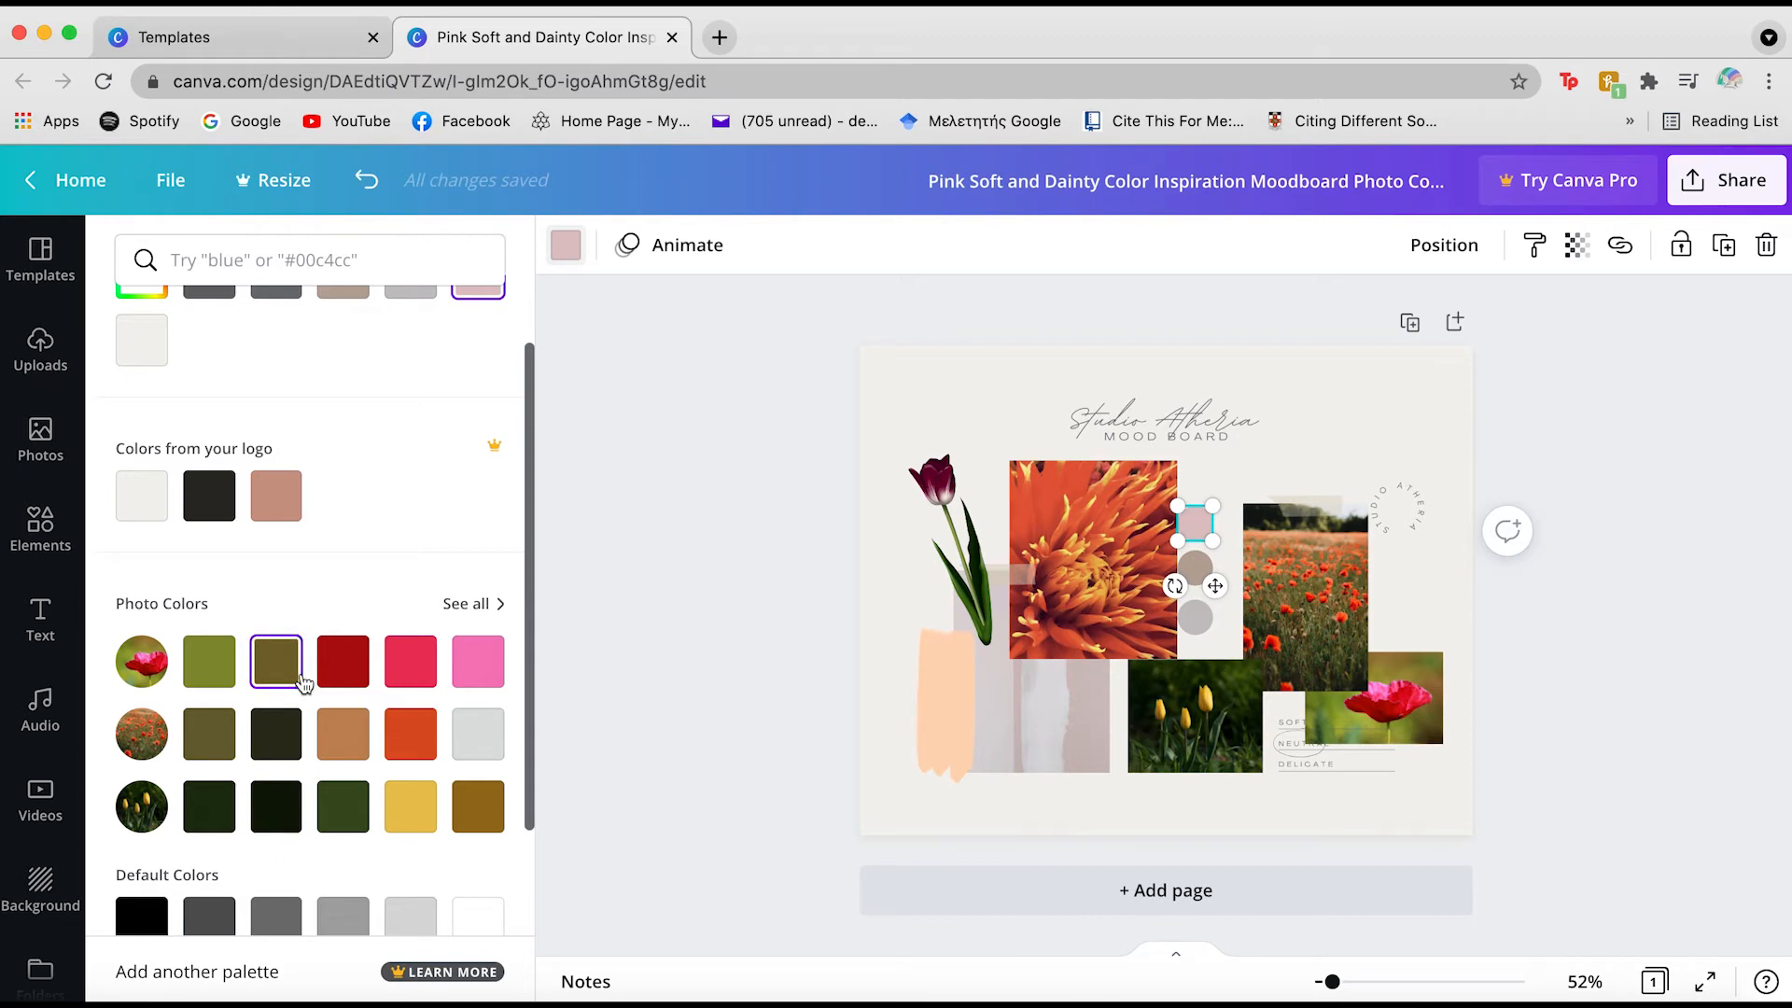
click(343, 667)
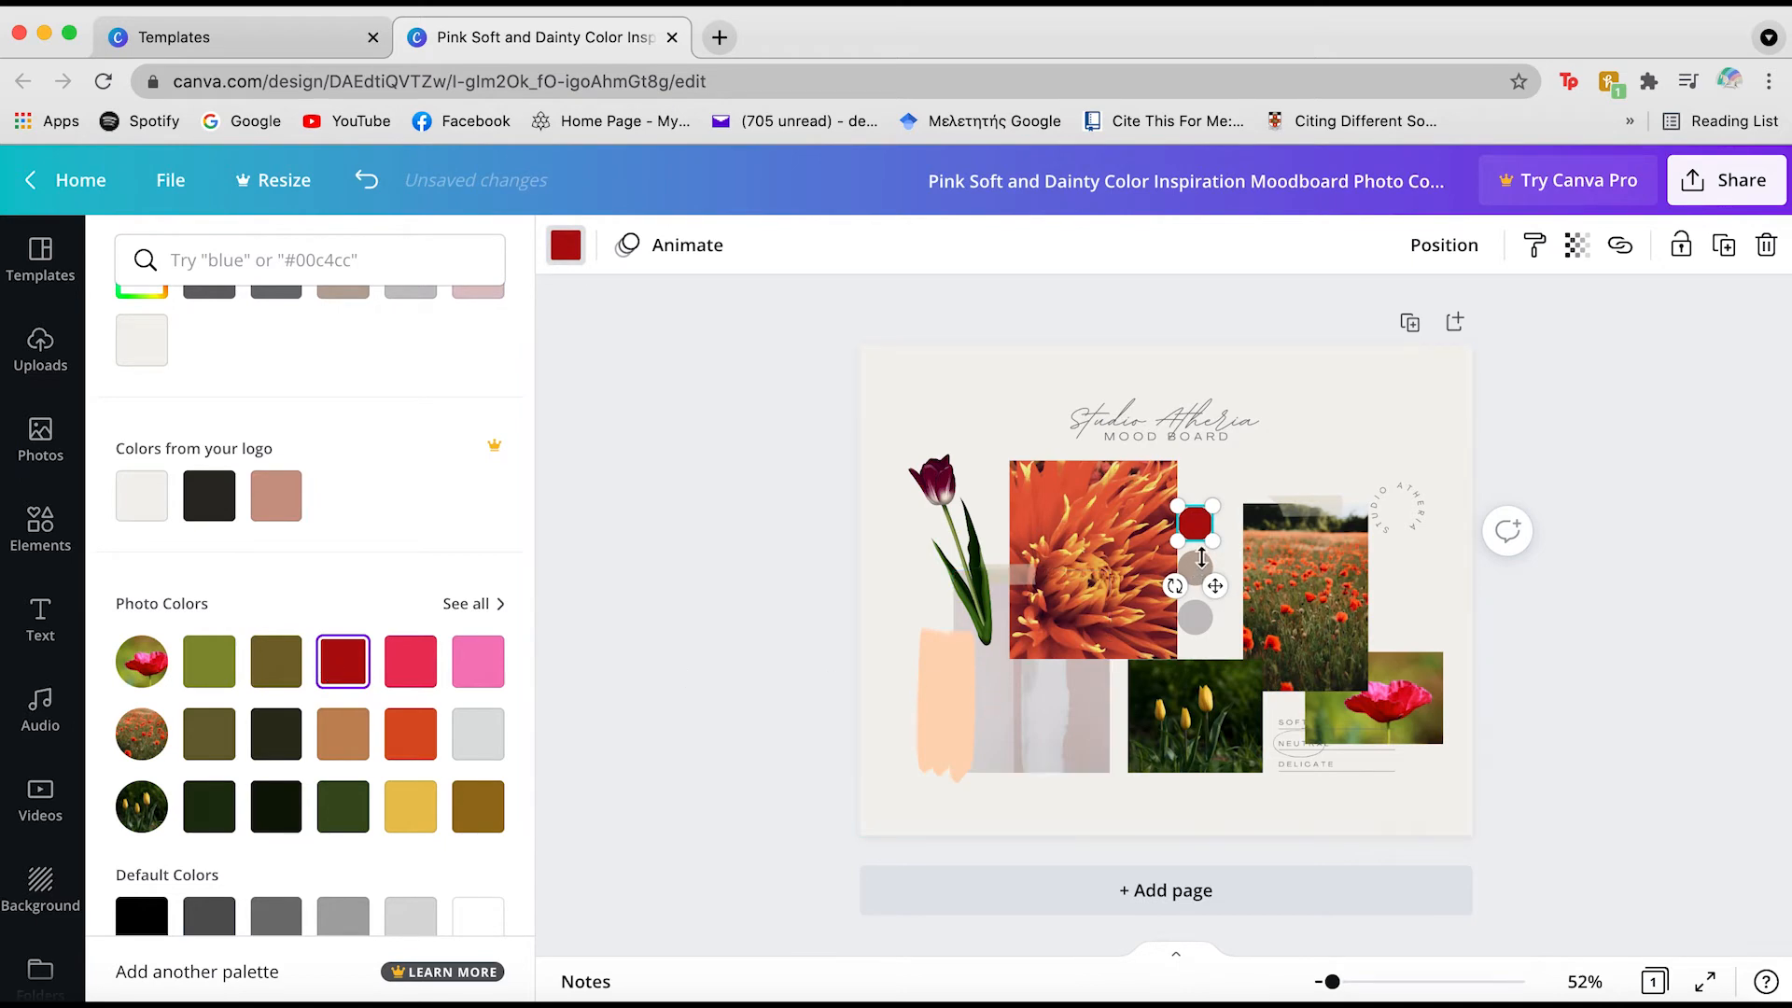
click(1501, 613)
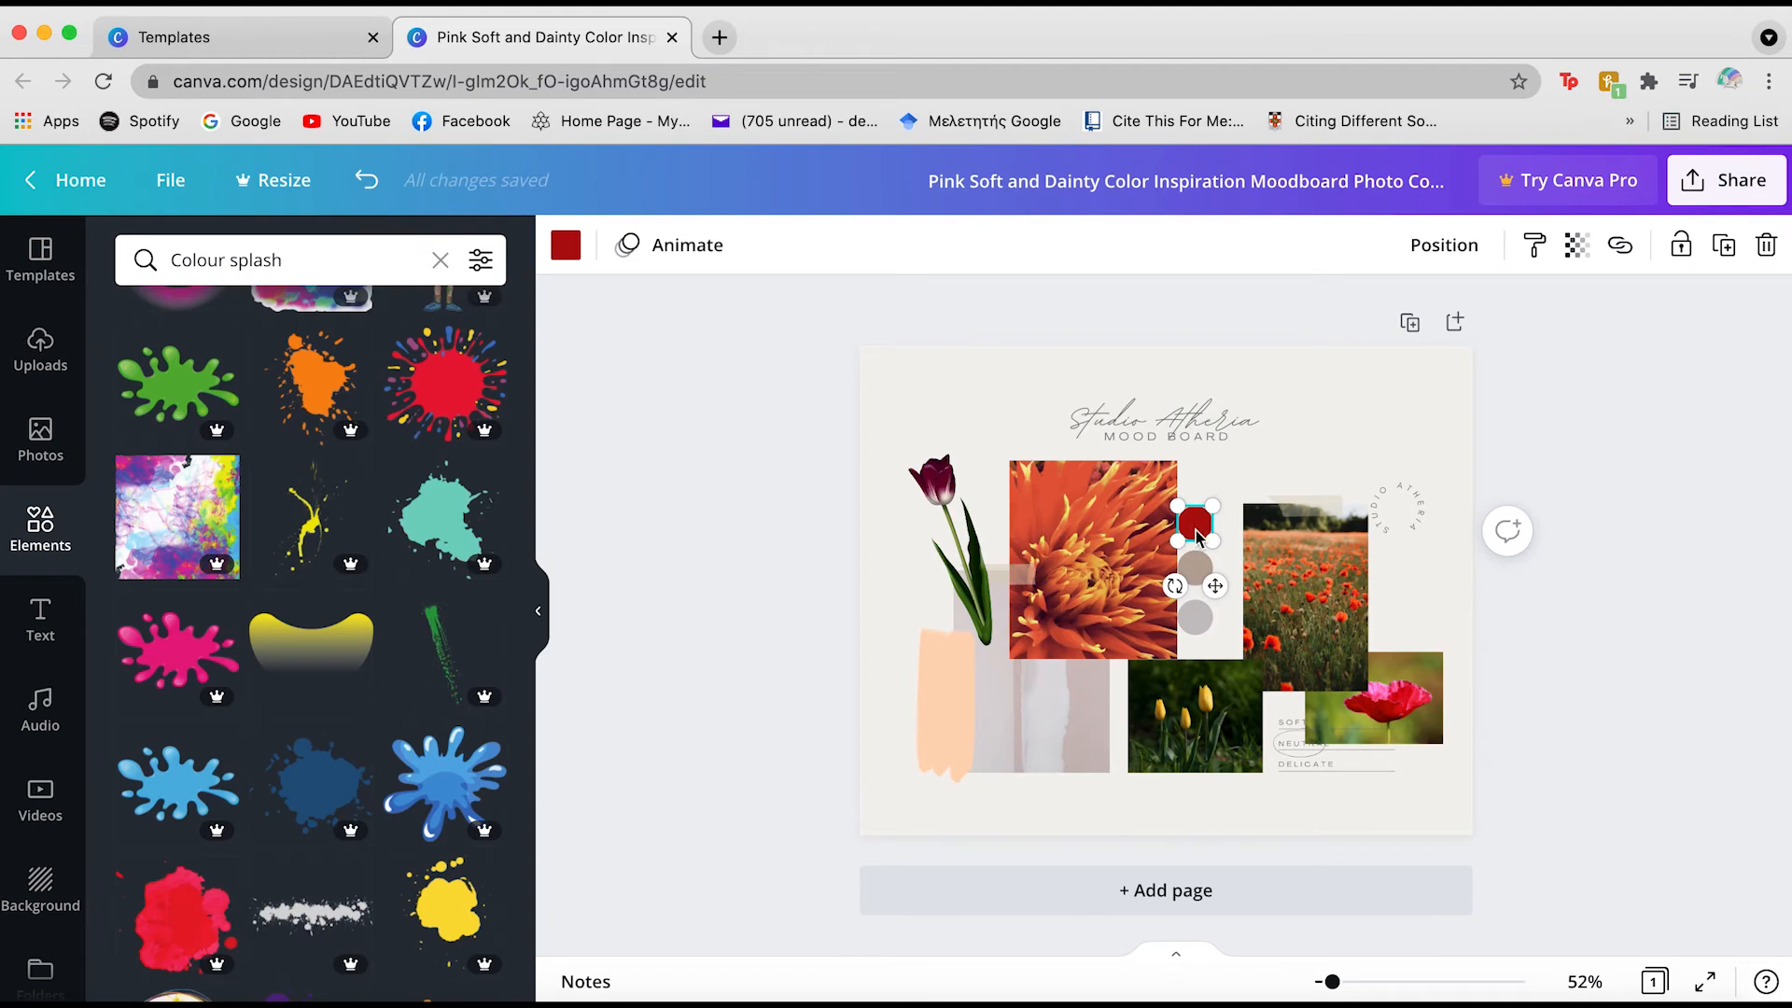
click(753, 341)
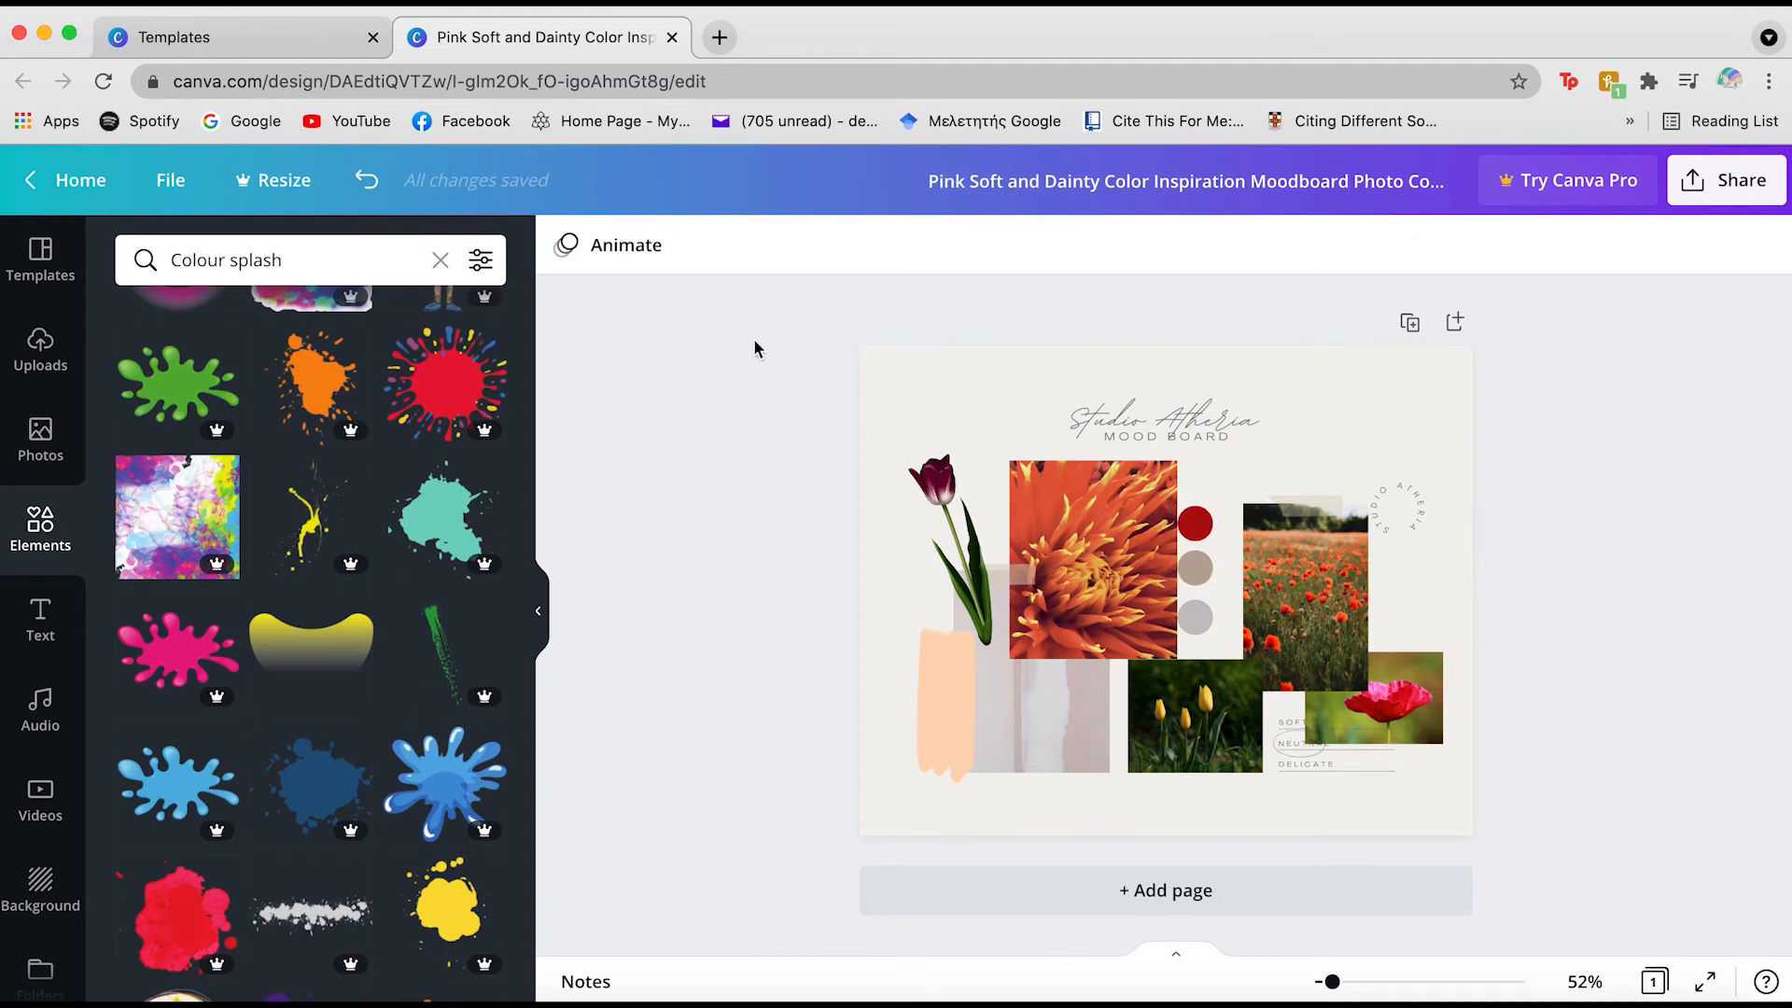
Colour the middle palette circle forest green
click(1196, 569)
click(565, 245)
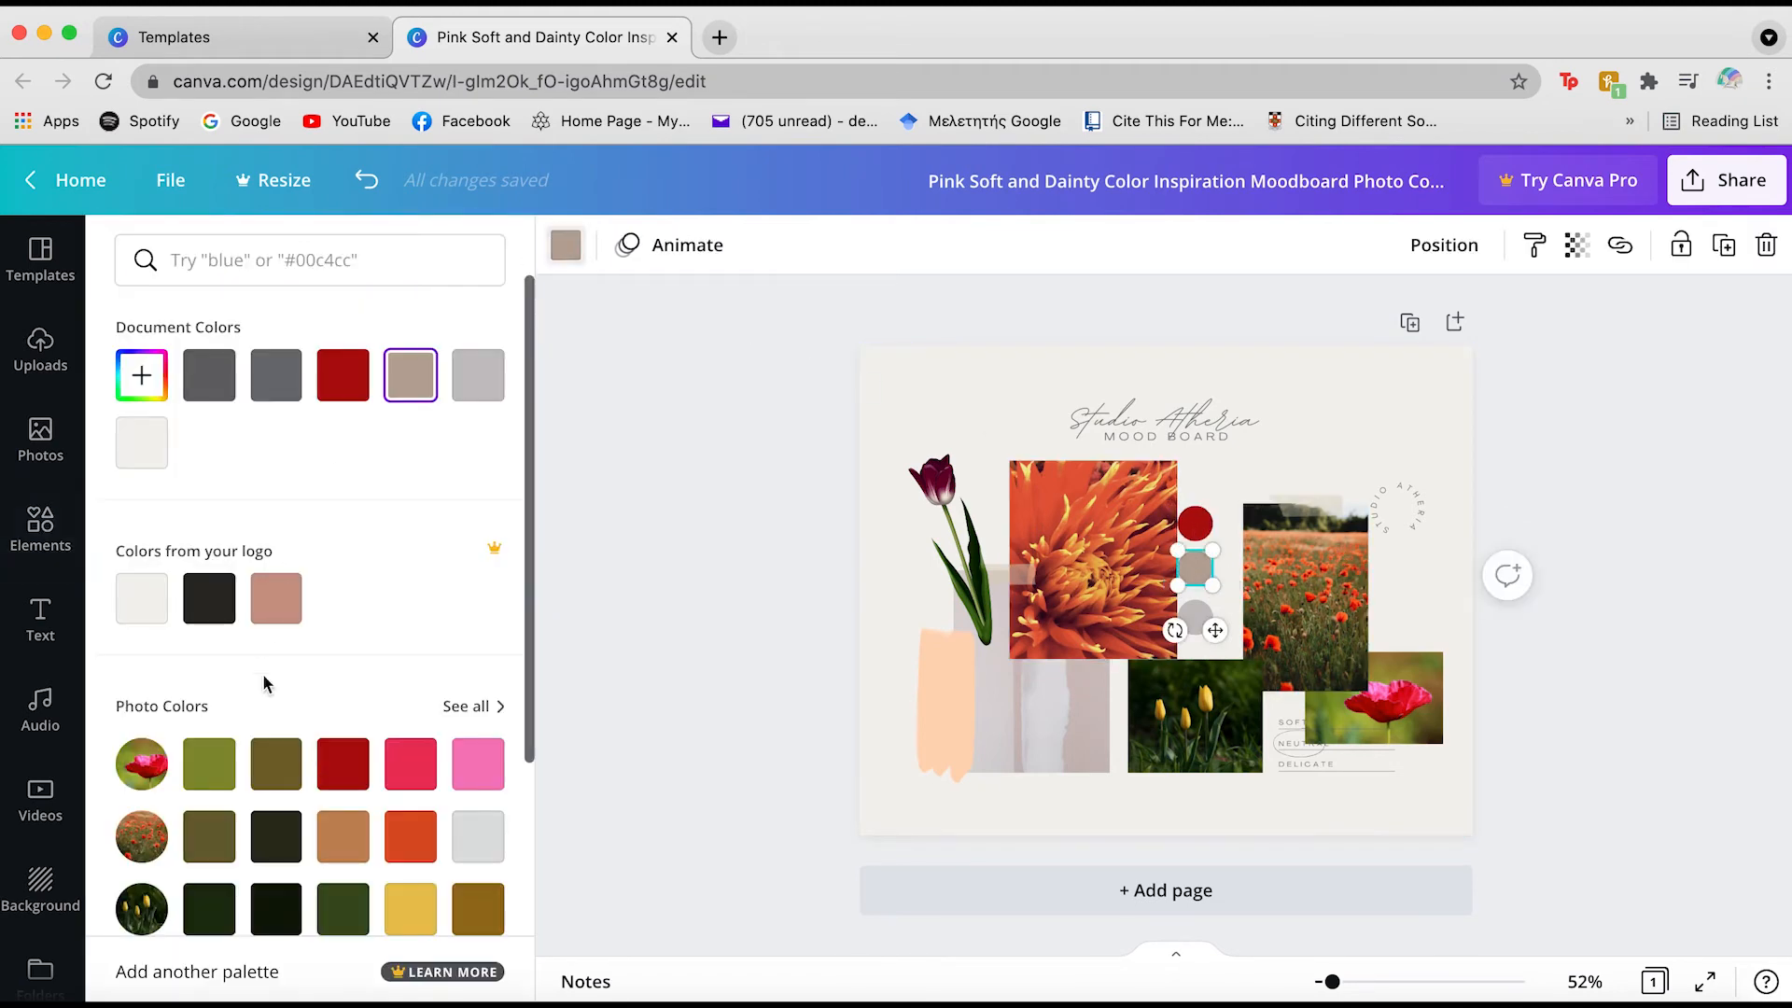
scroll(314, 686, down, 2)
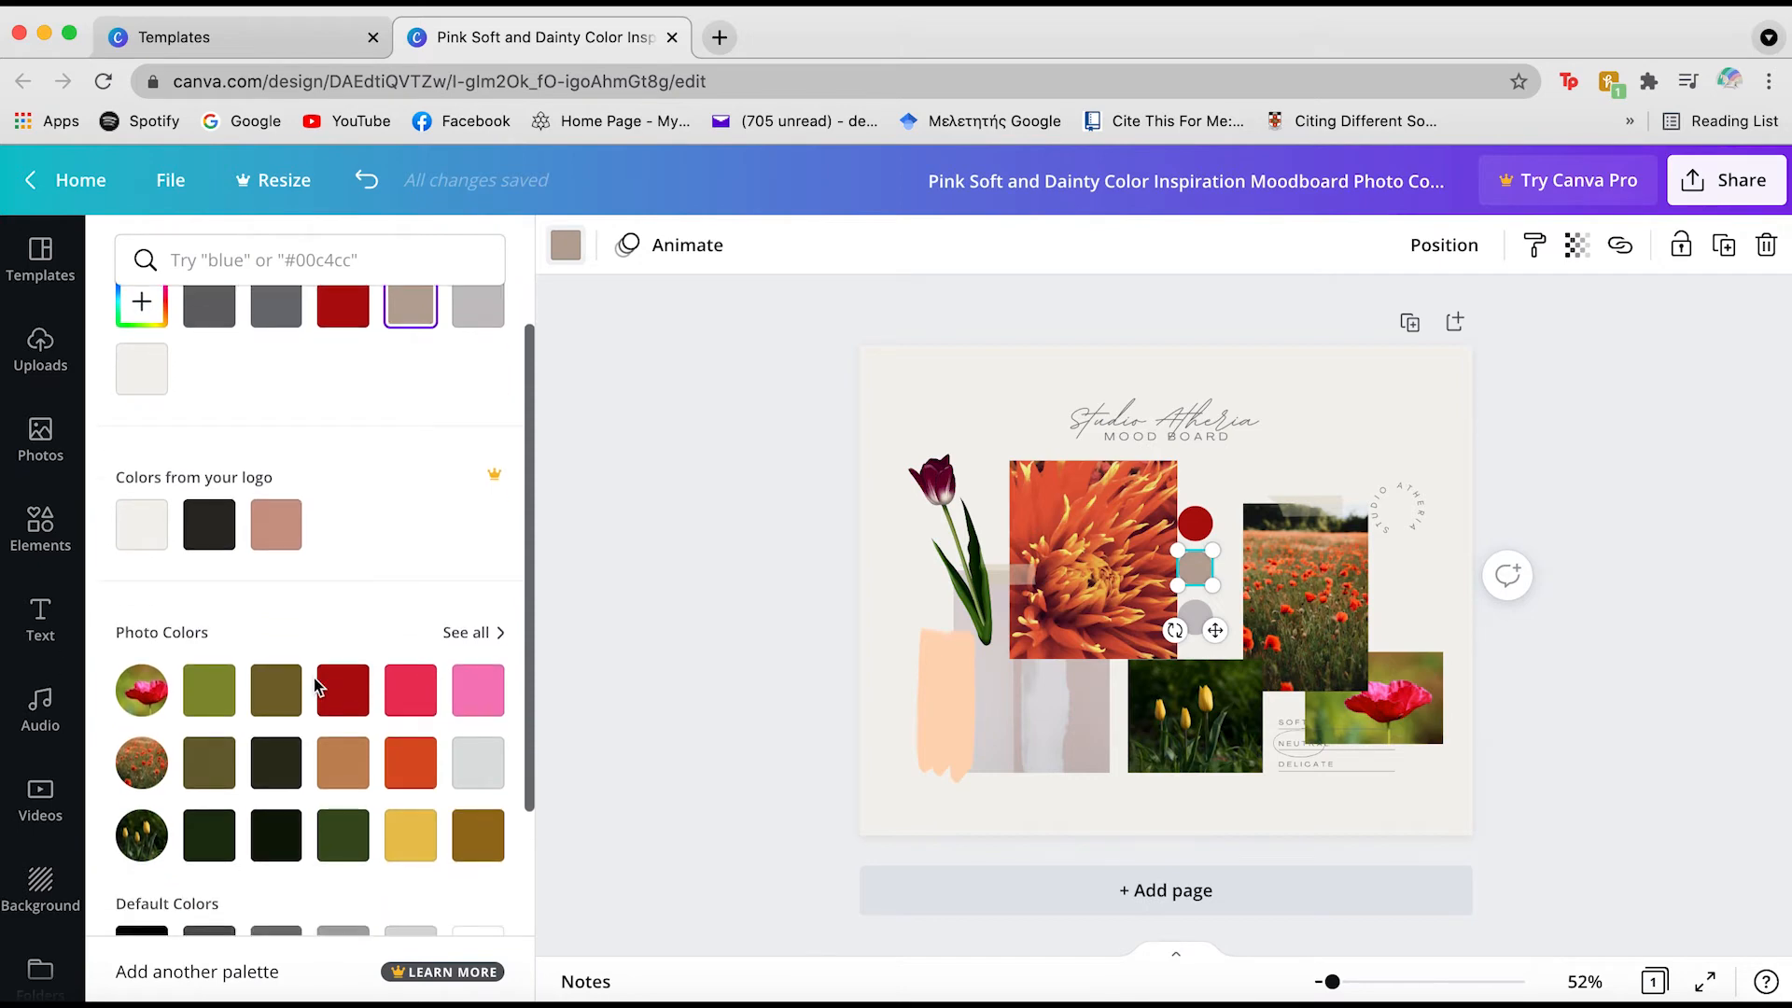
click(215, 840)
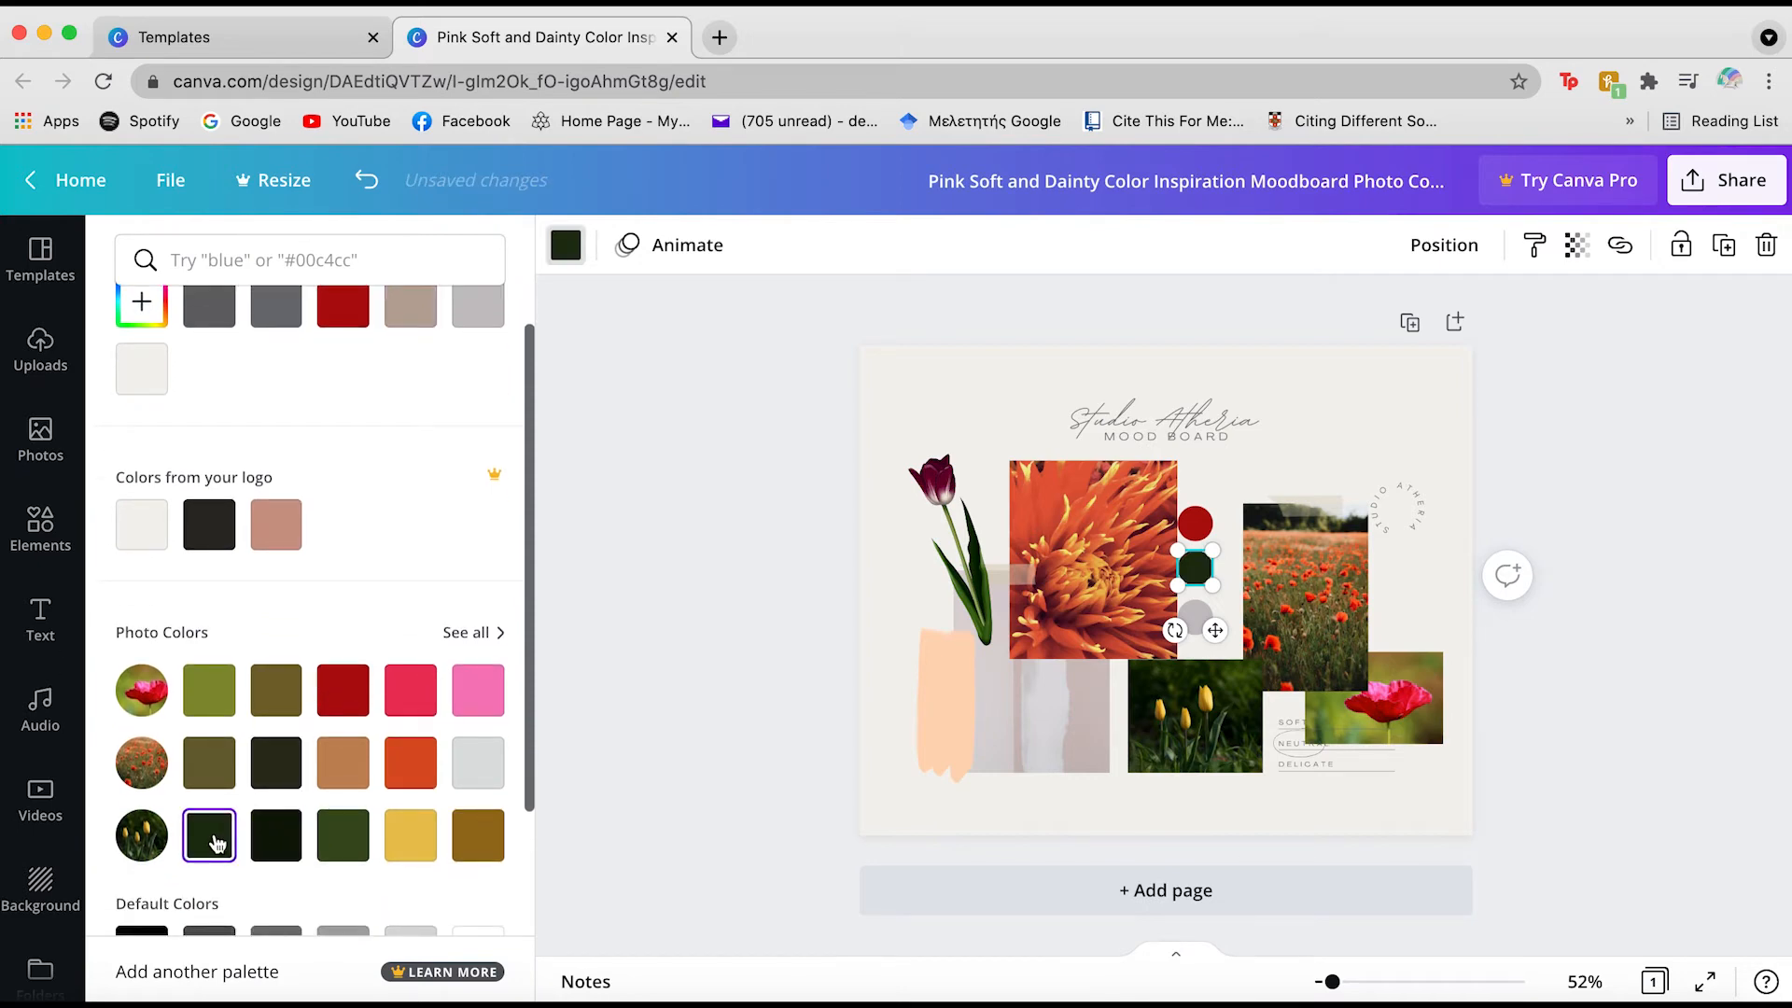
click(342, 834)
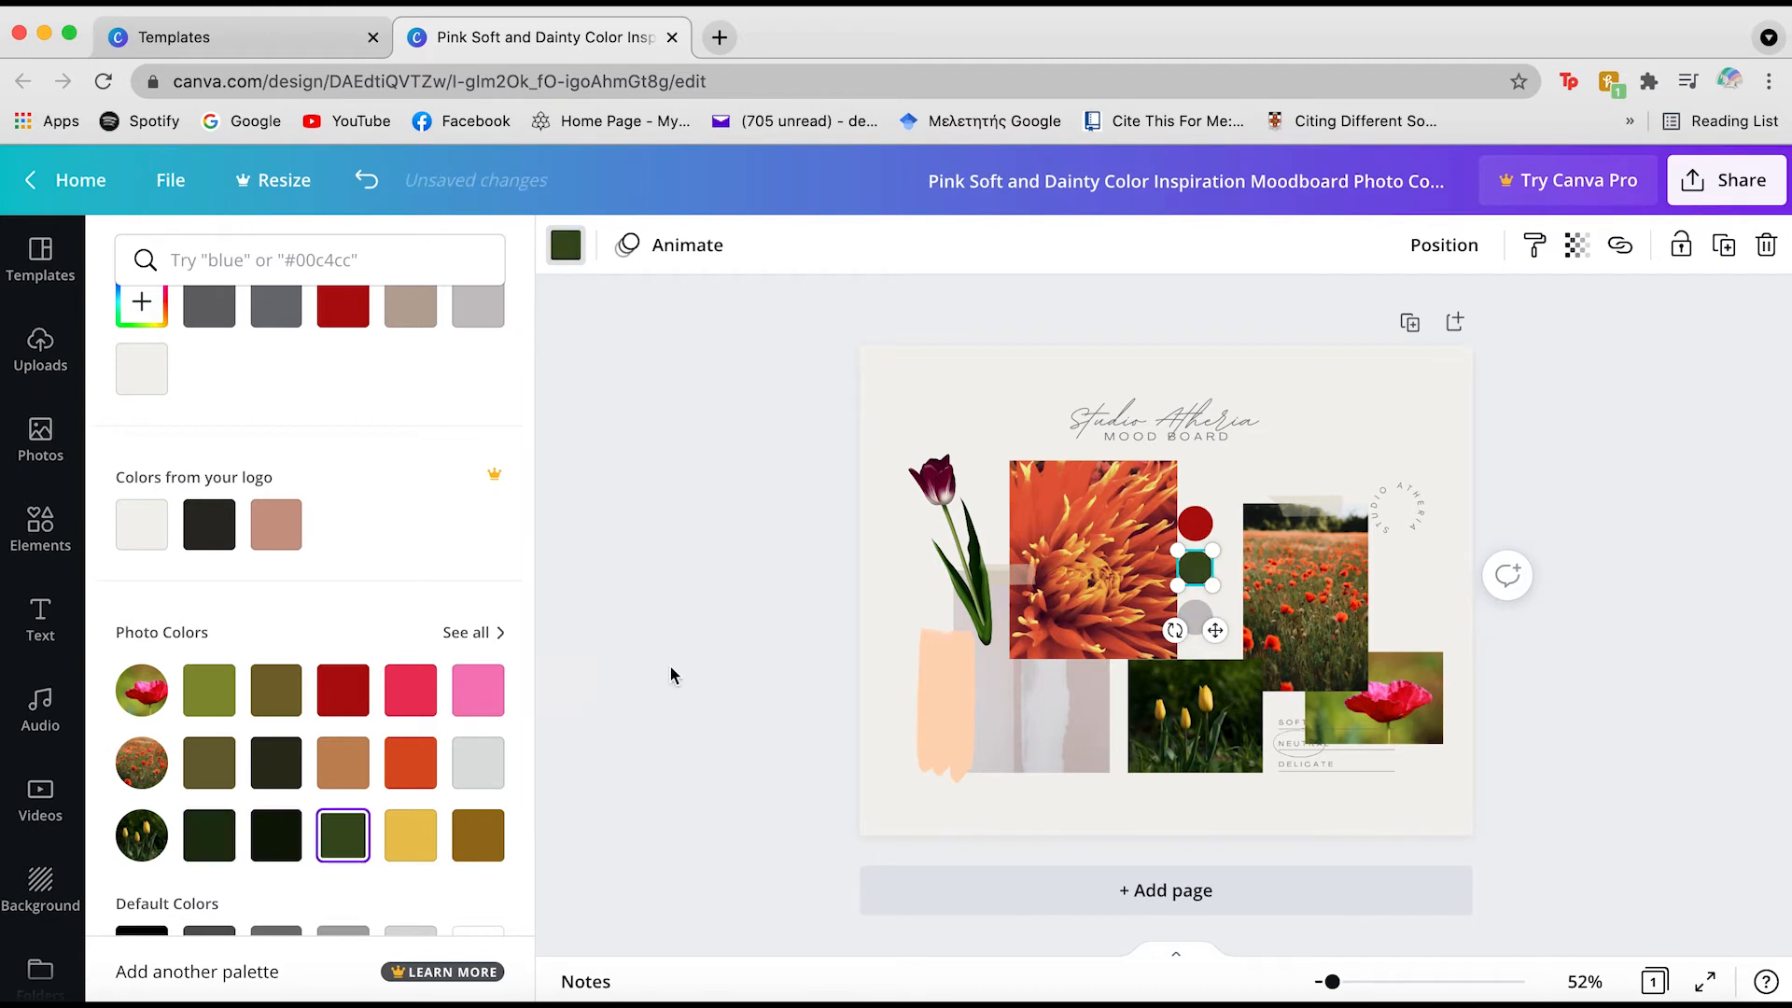
click(674, 675)
click(713, 545)
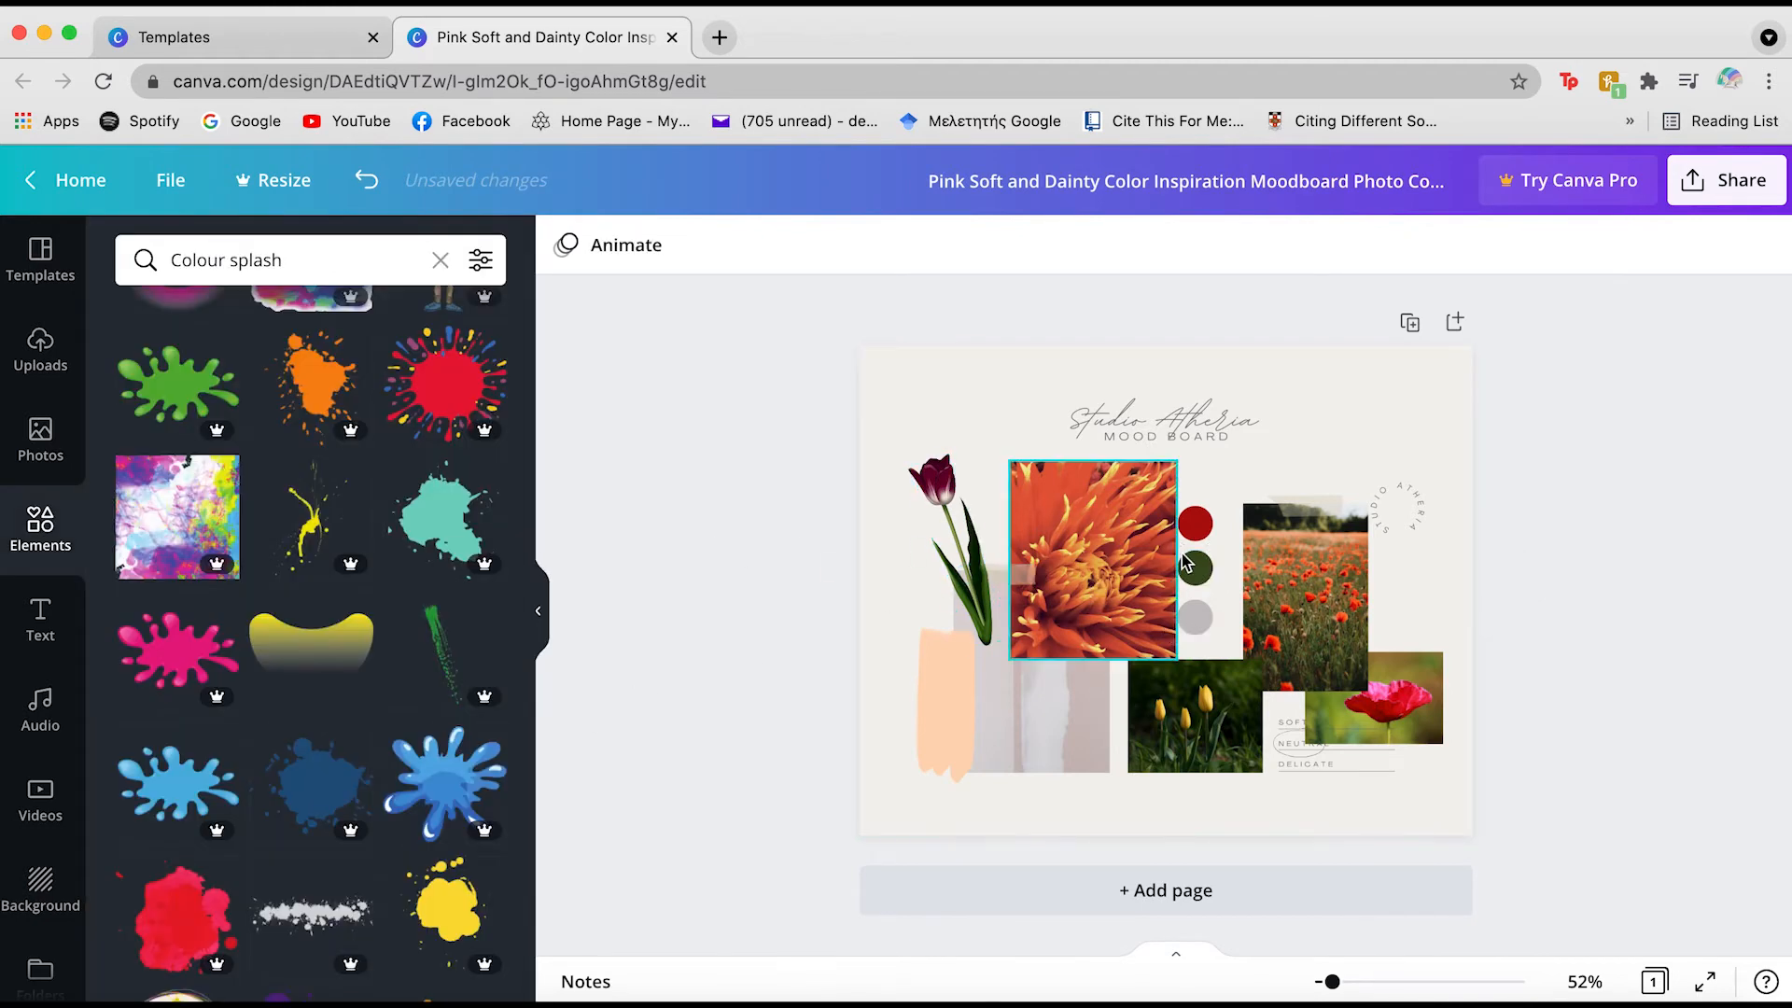
Make the bottom palette circle orange-red and lower the Rosie filter intensity to 91
click(1203, 611)
click(565, 246)
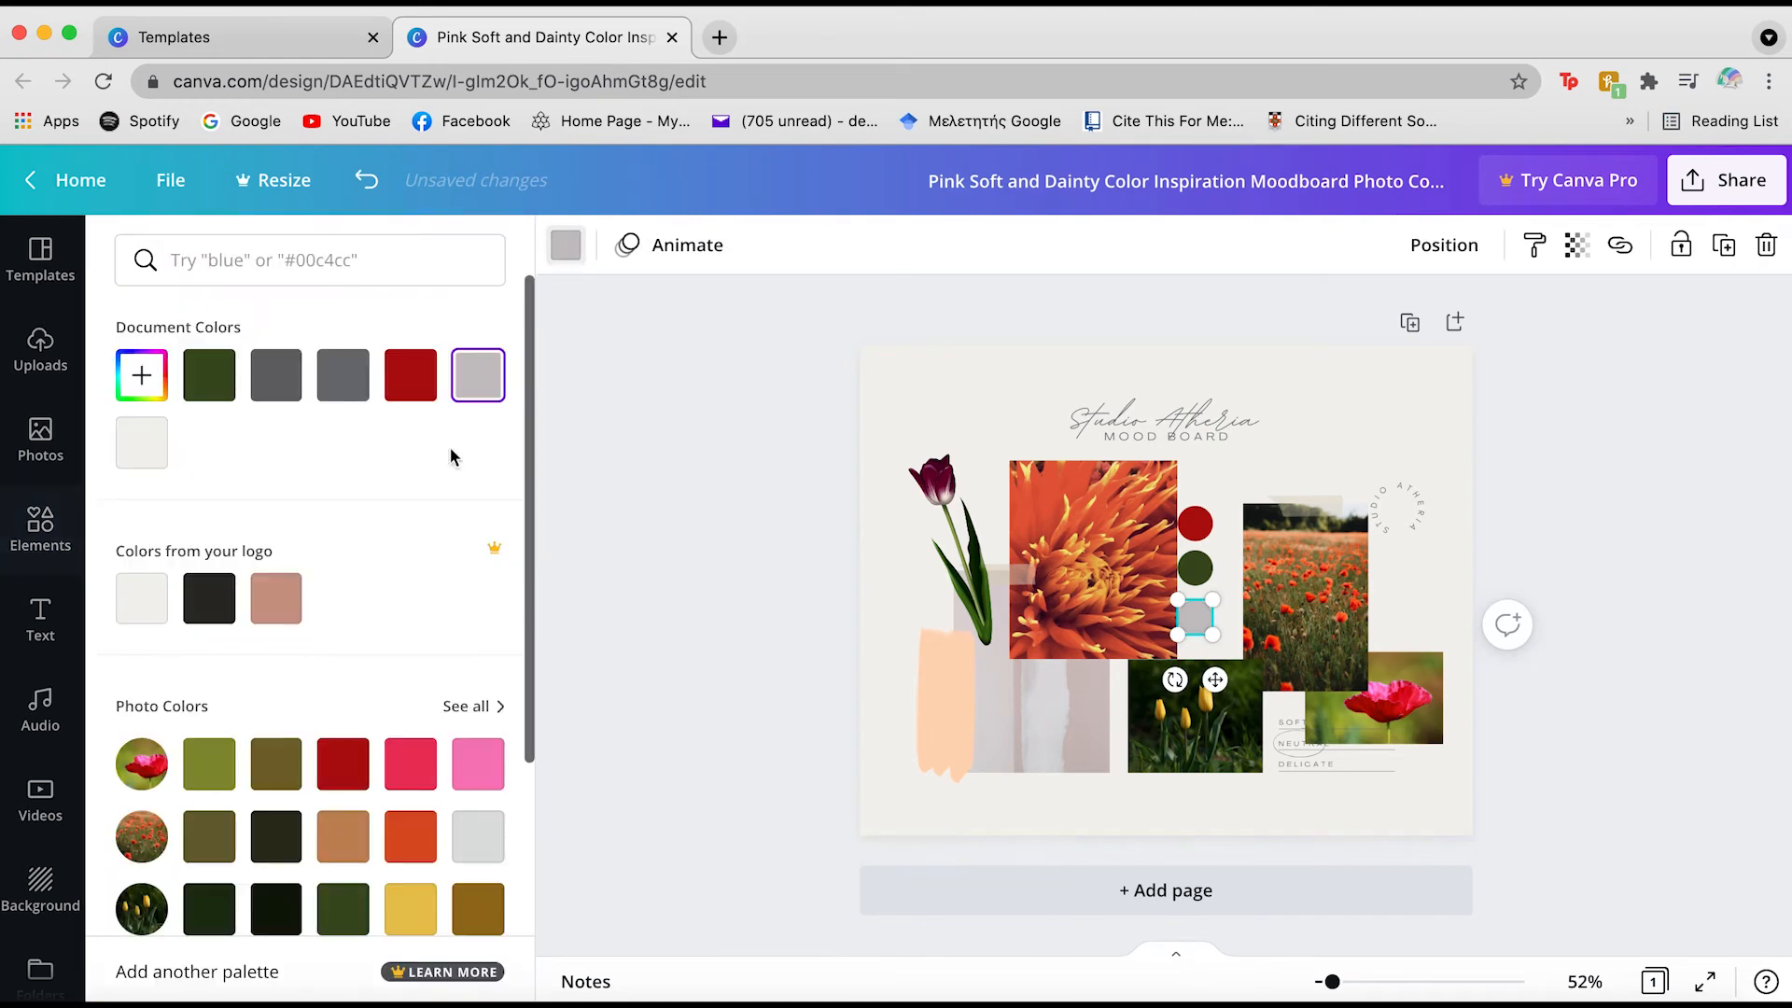
click(410, 765)
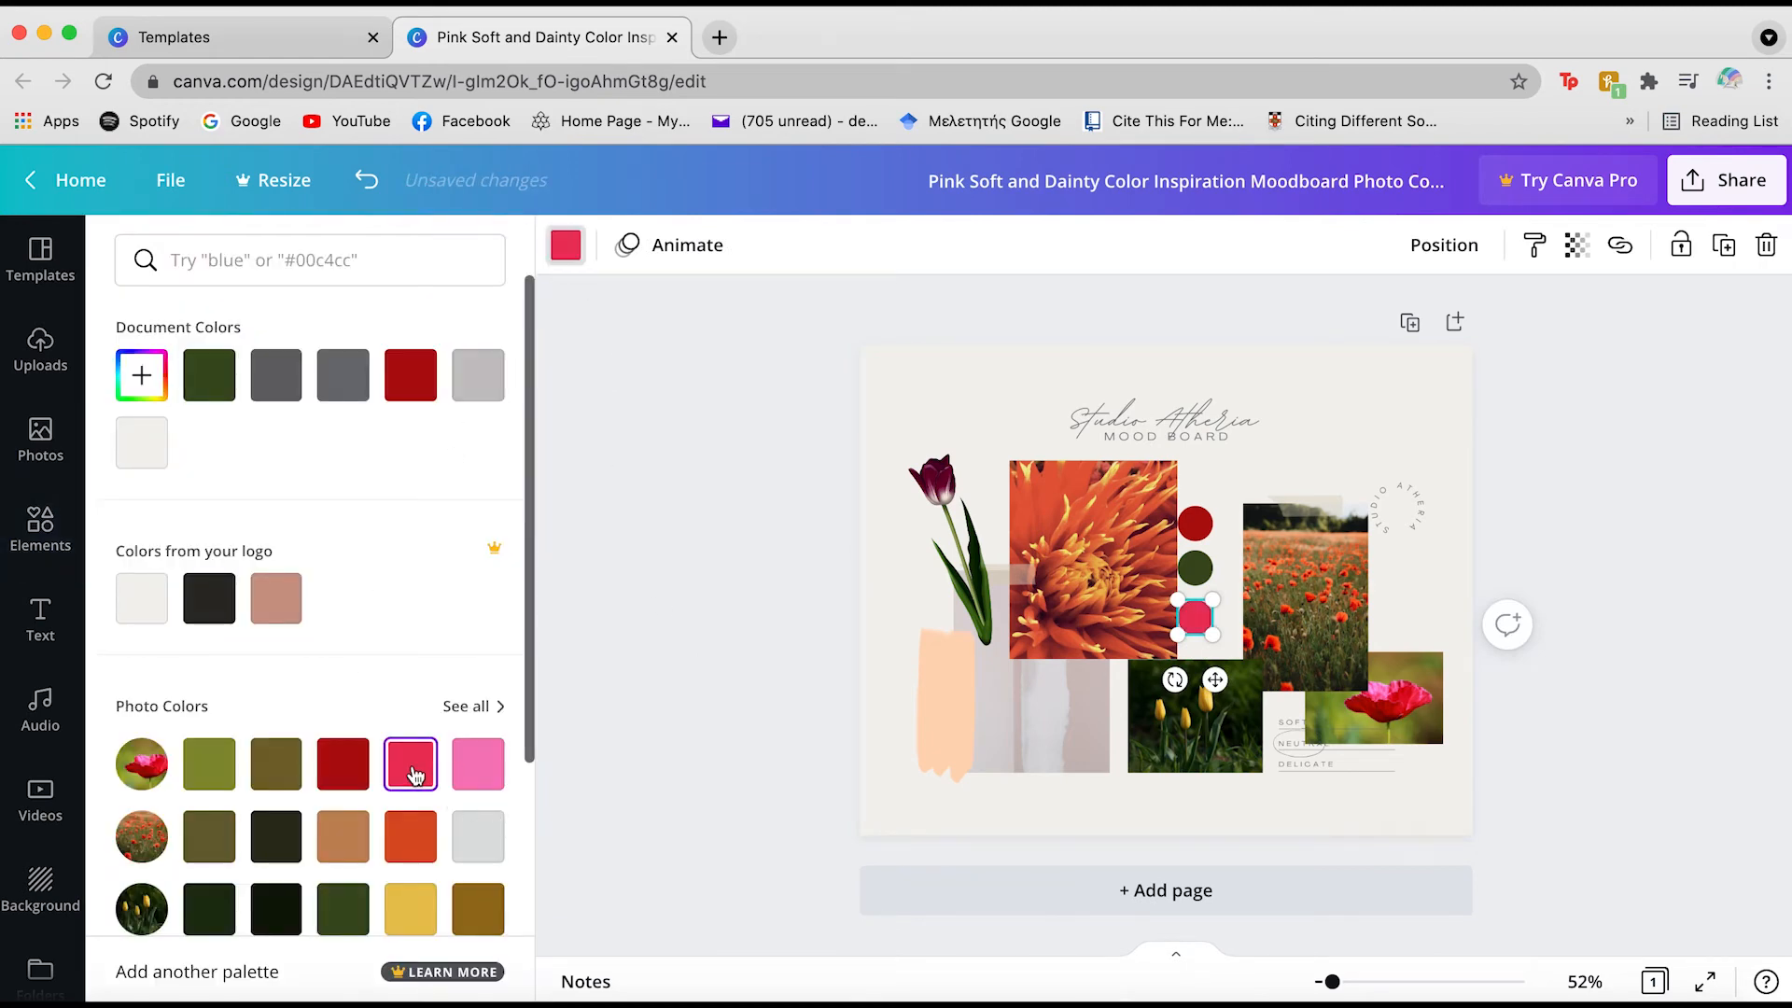
click(411, 847)
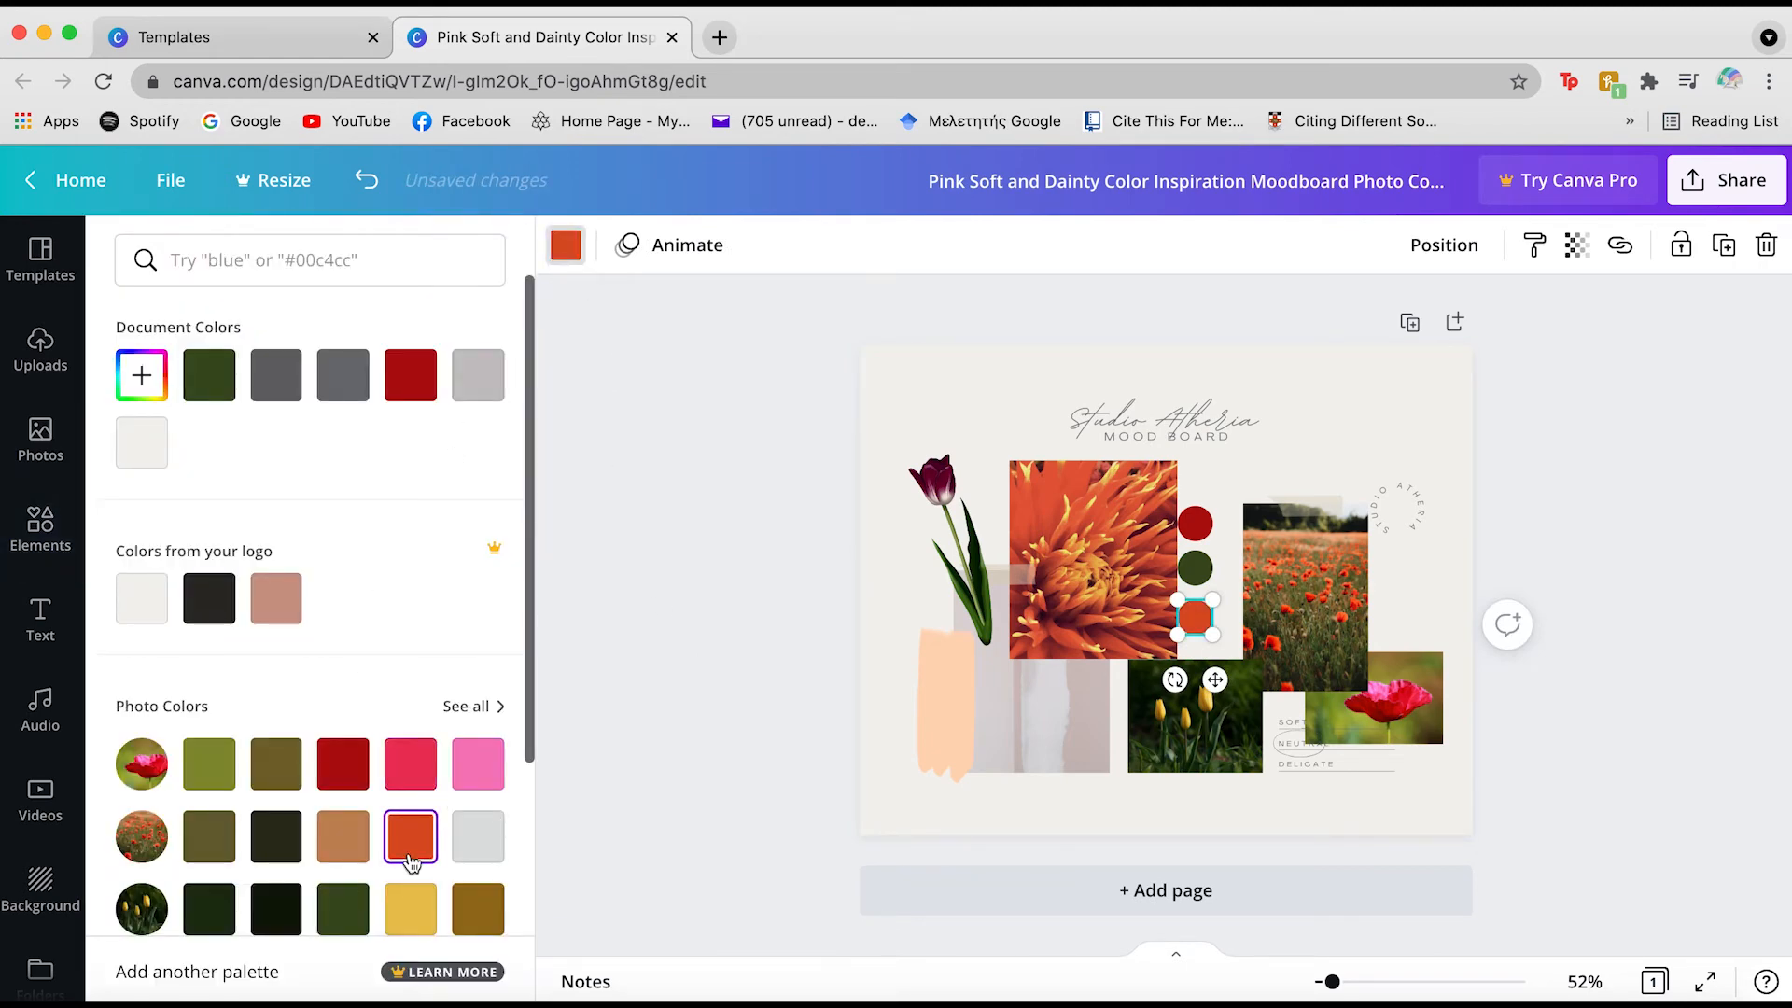
click(805, 704)
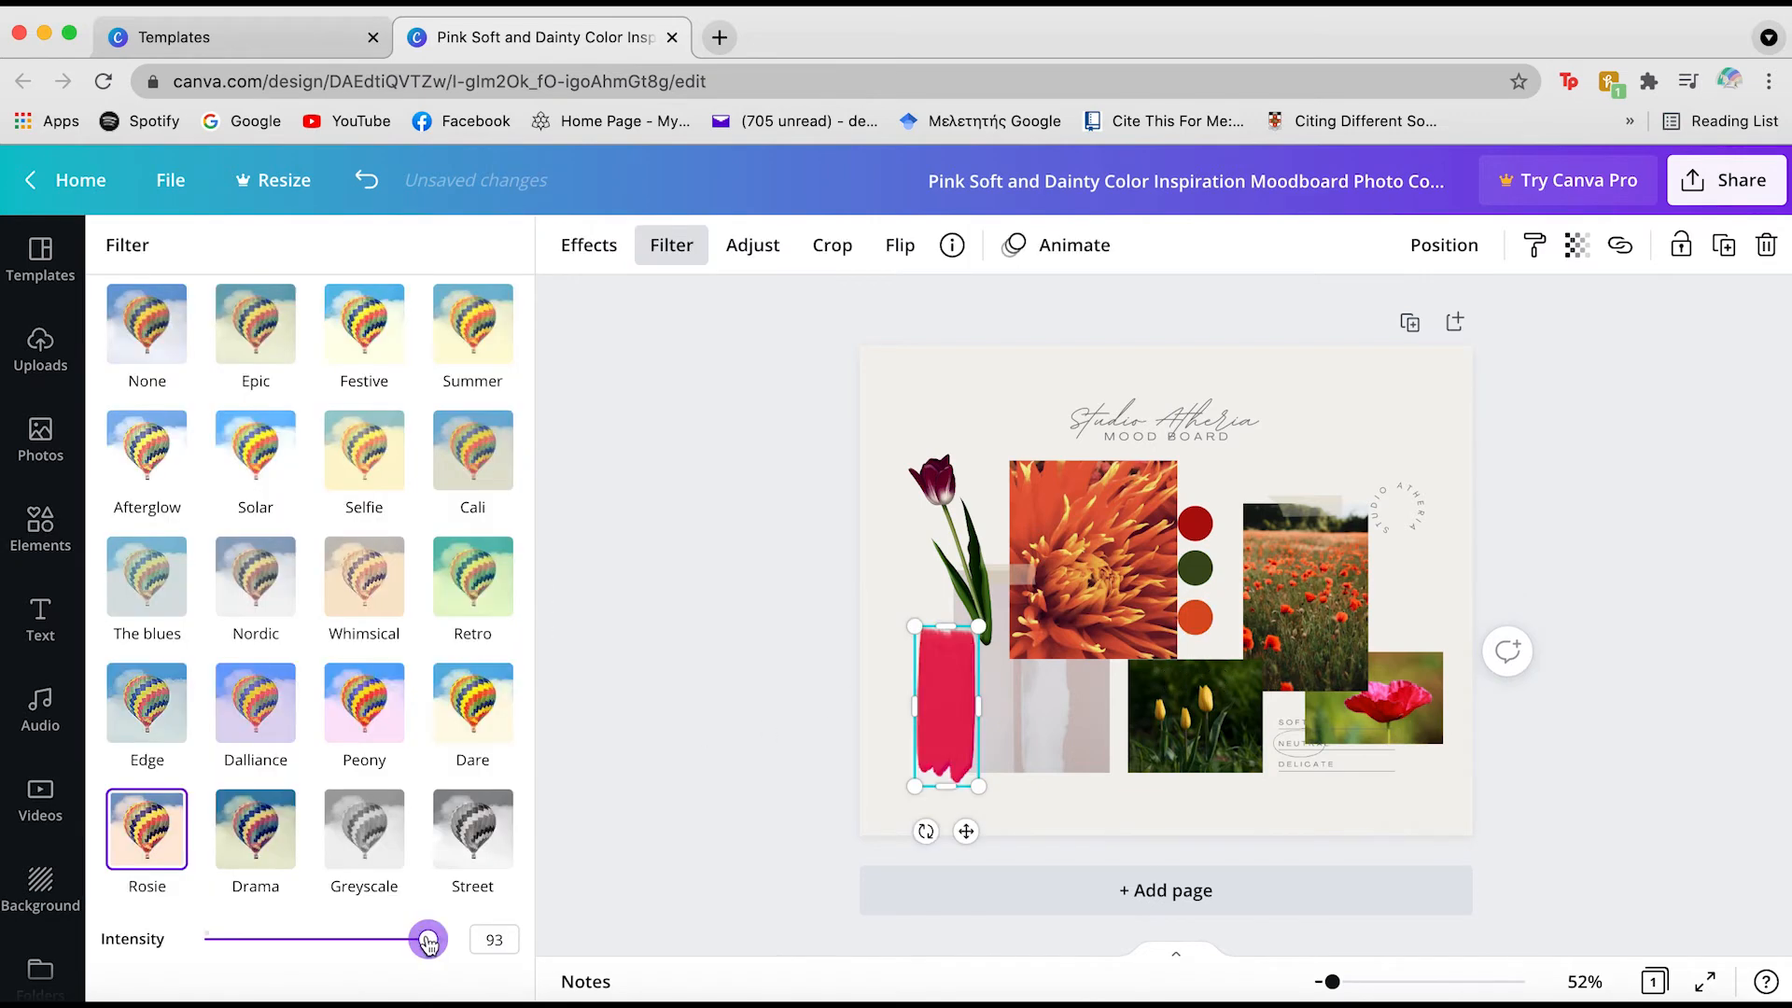
drag(428, 942, 423, 940)
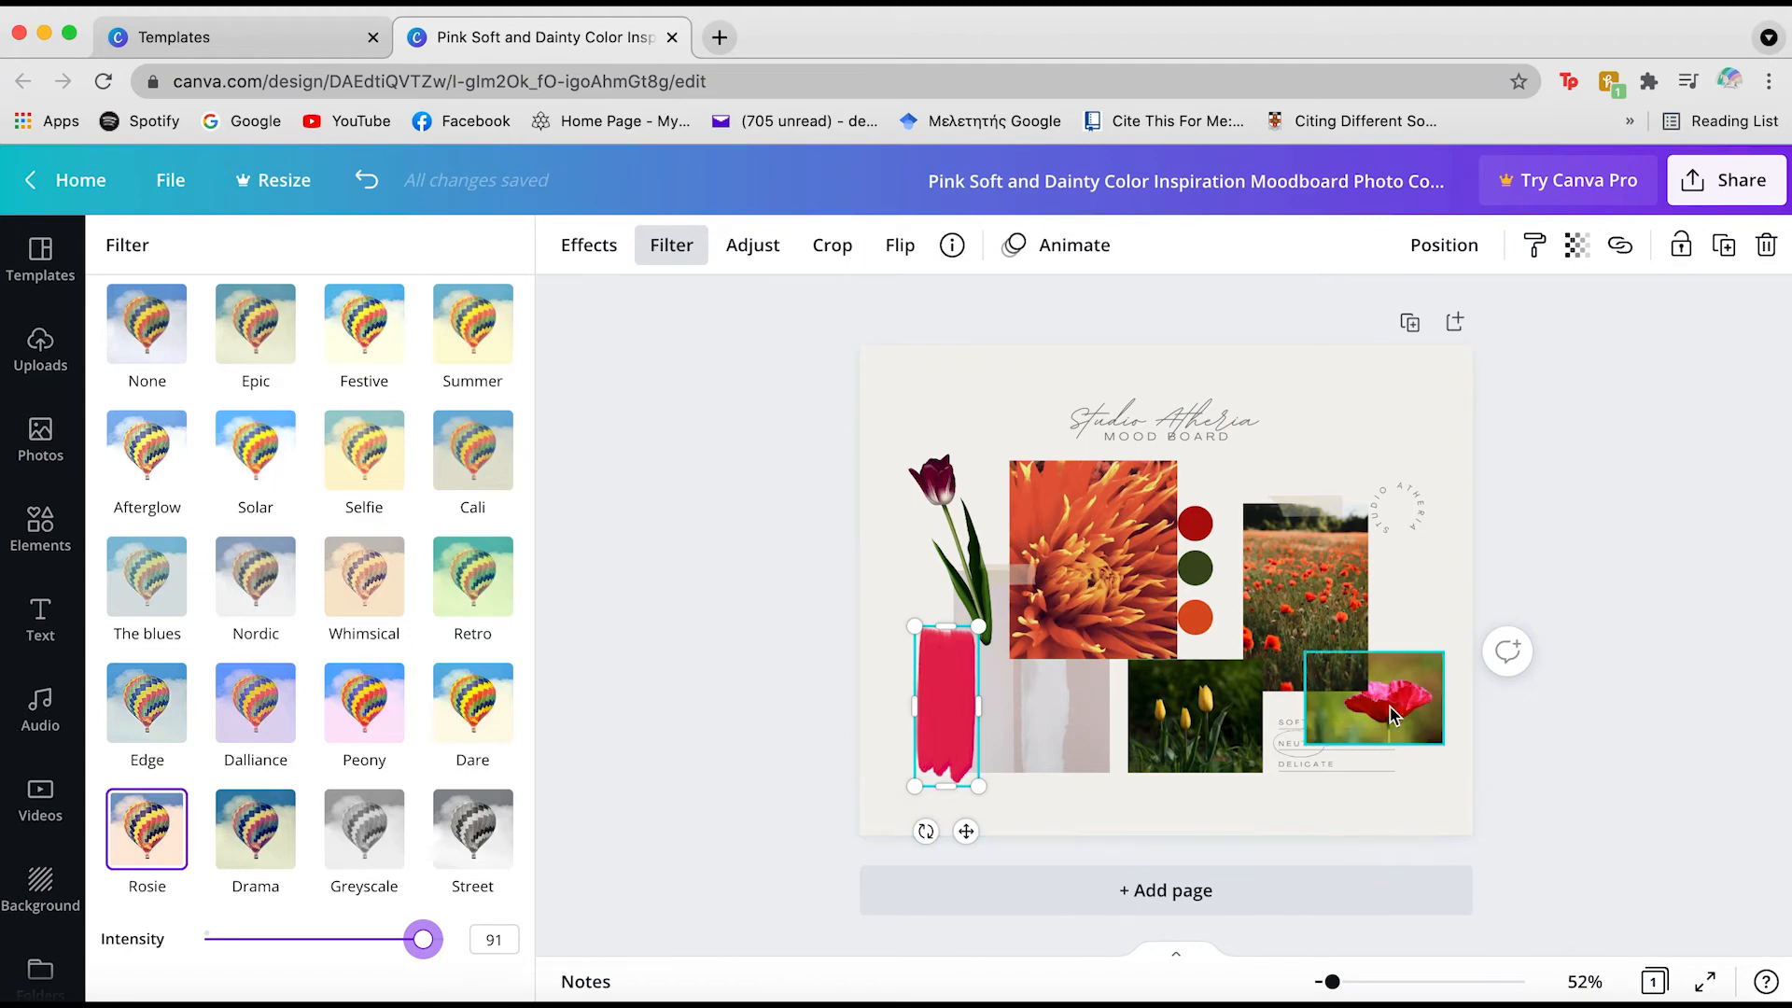
Fill the pale panel behind the tulip with golden yellow from the photo colours
click(963, 741)
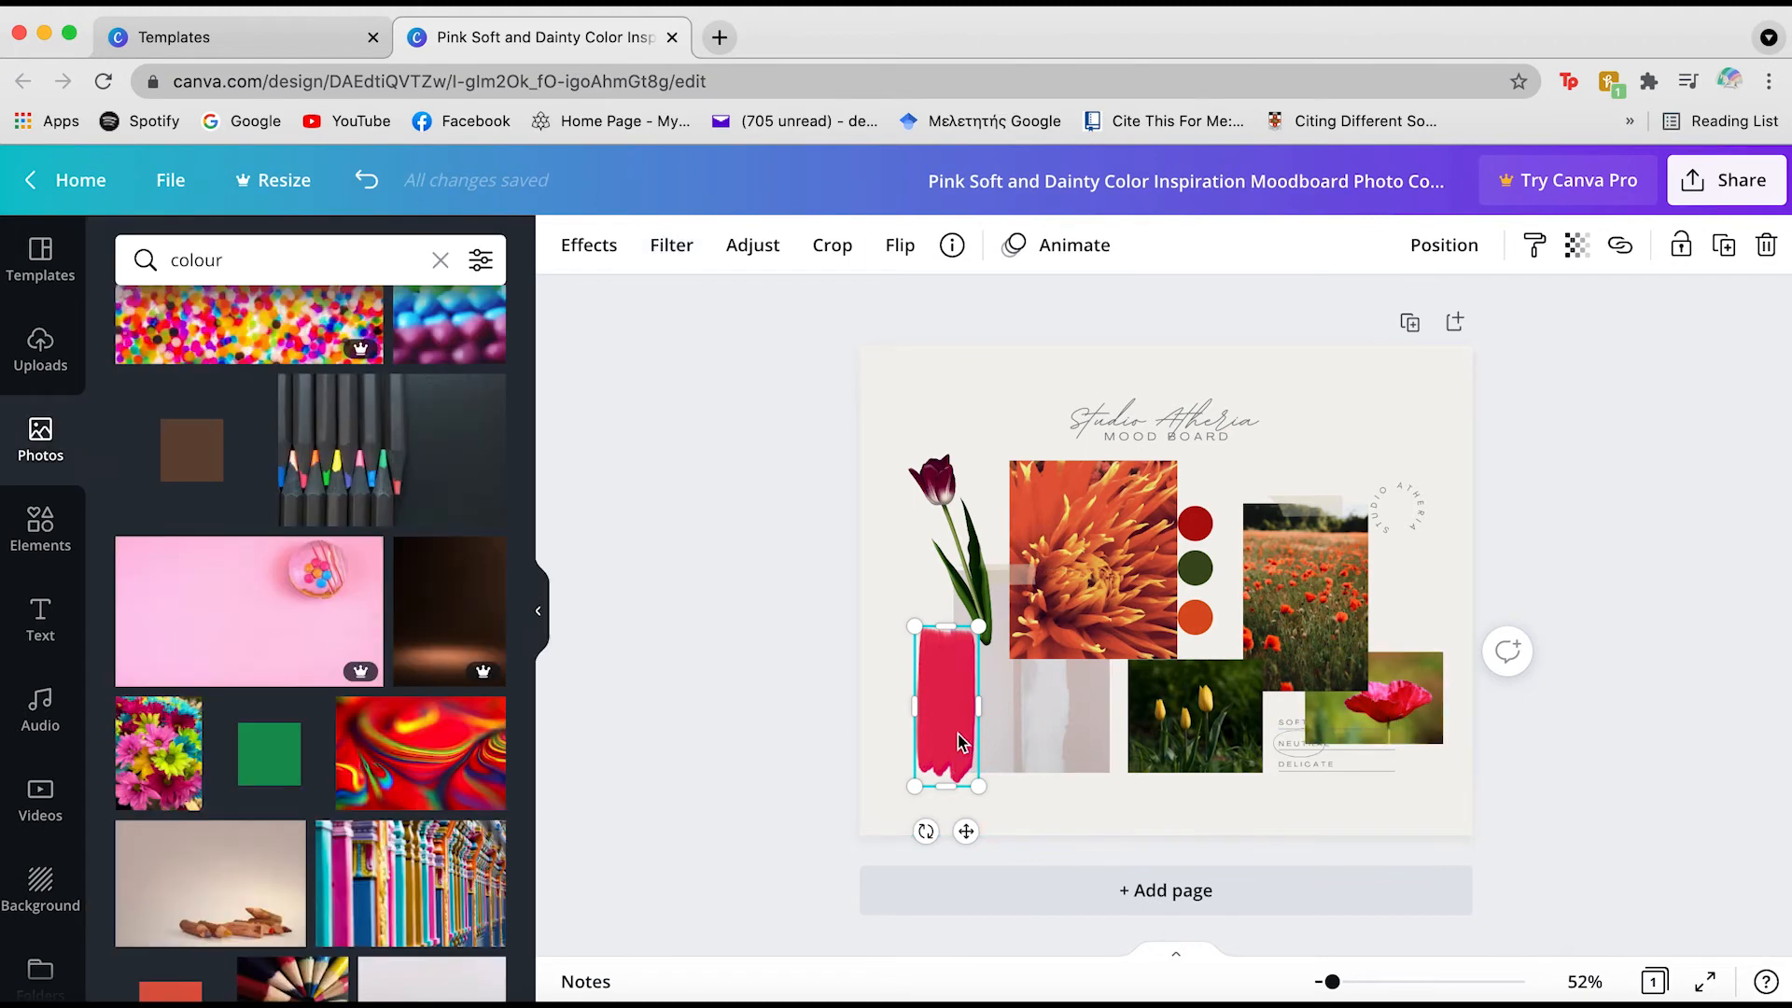
click(746, 651)
click(1026, 734)
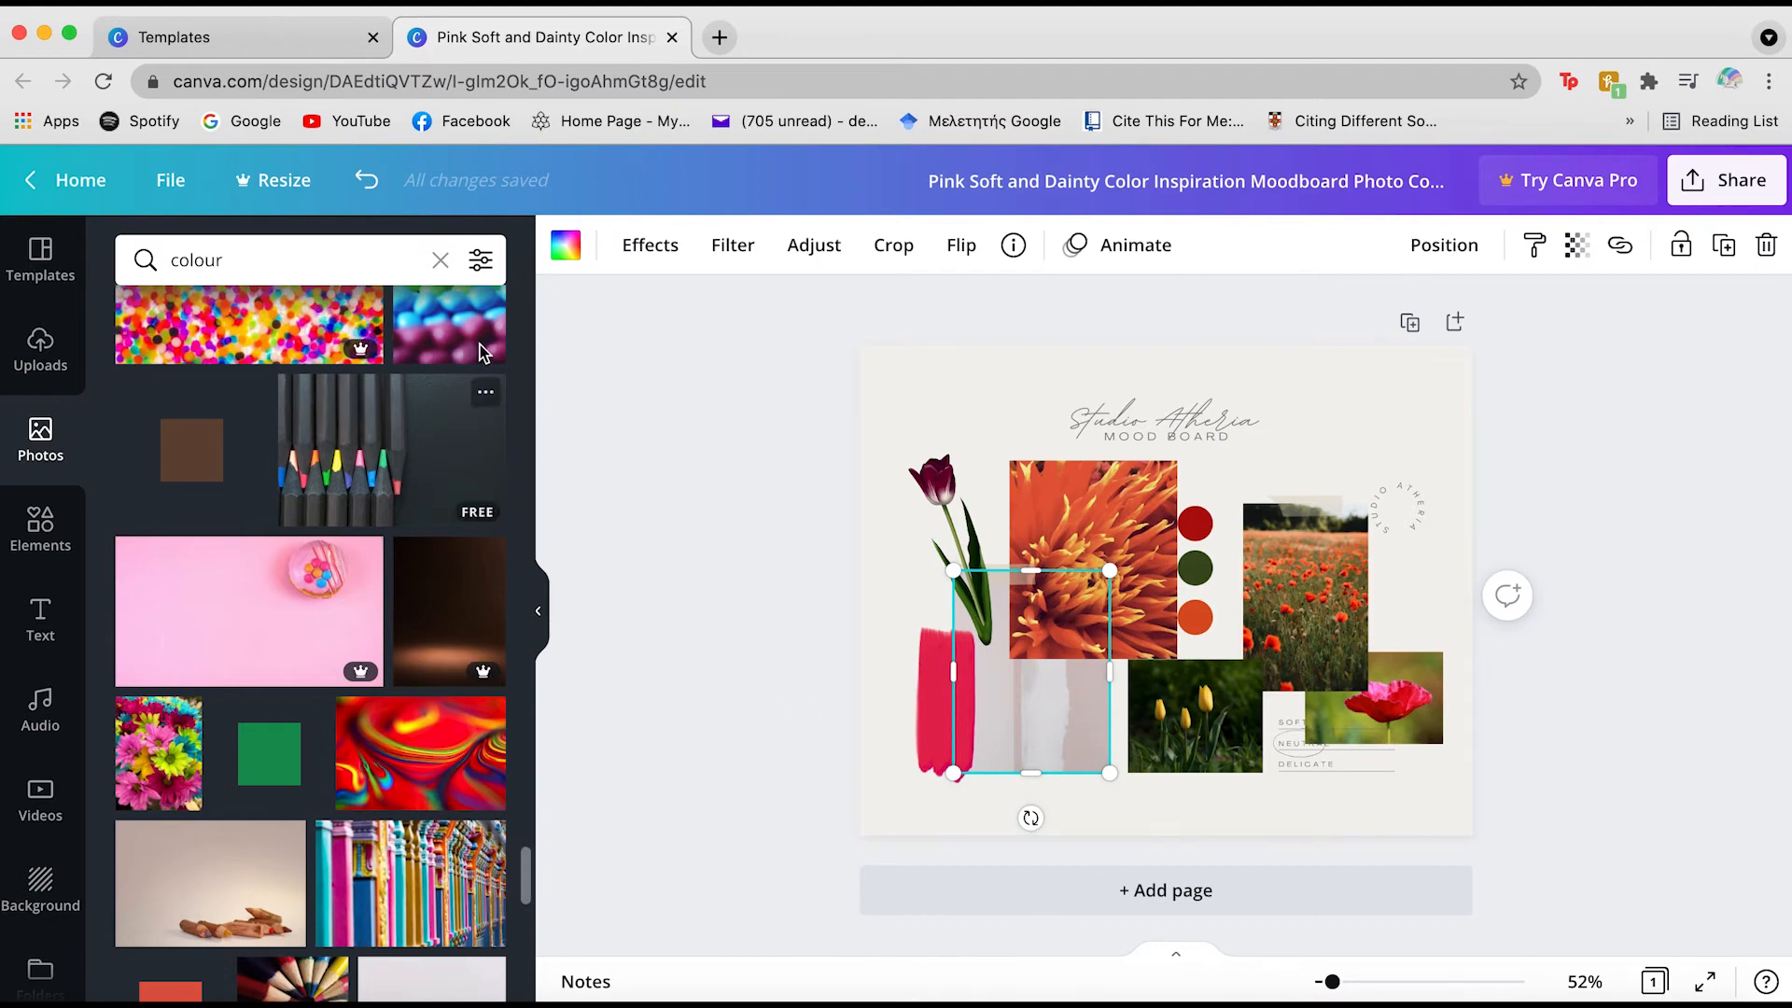
click(570, 245)
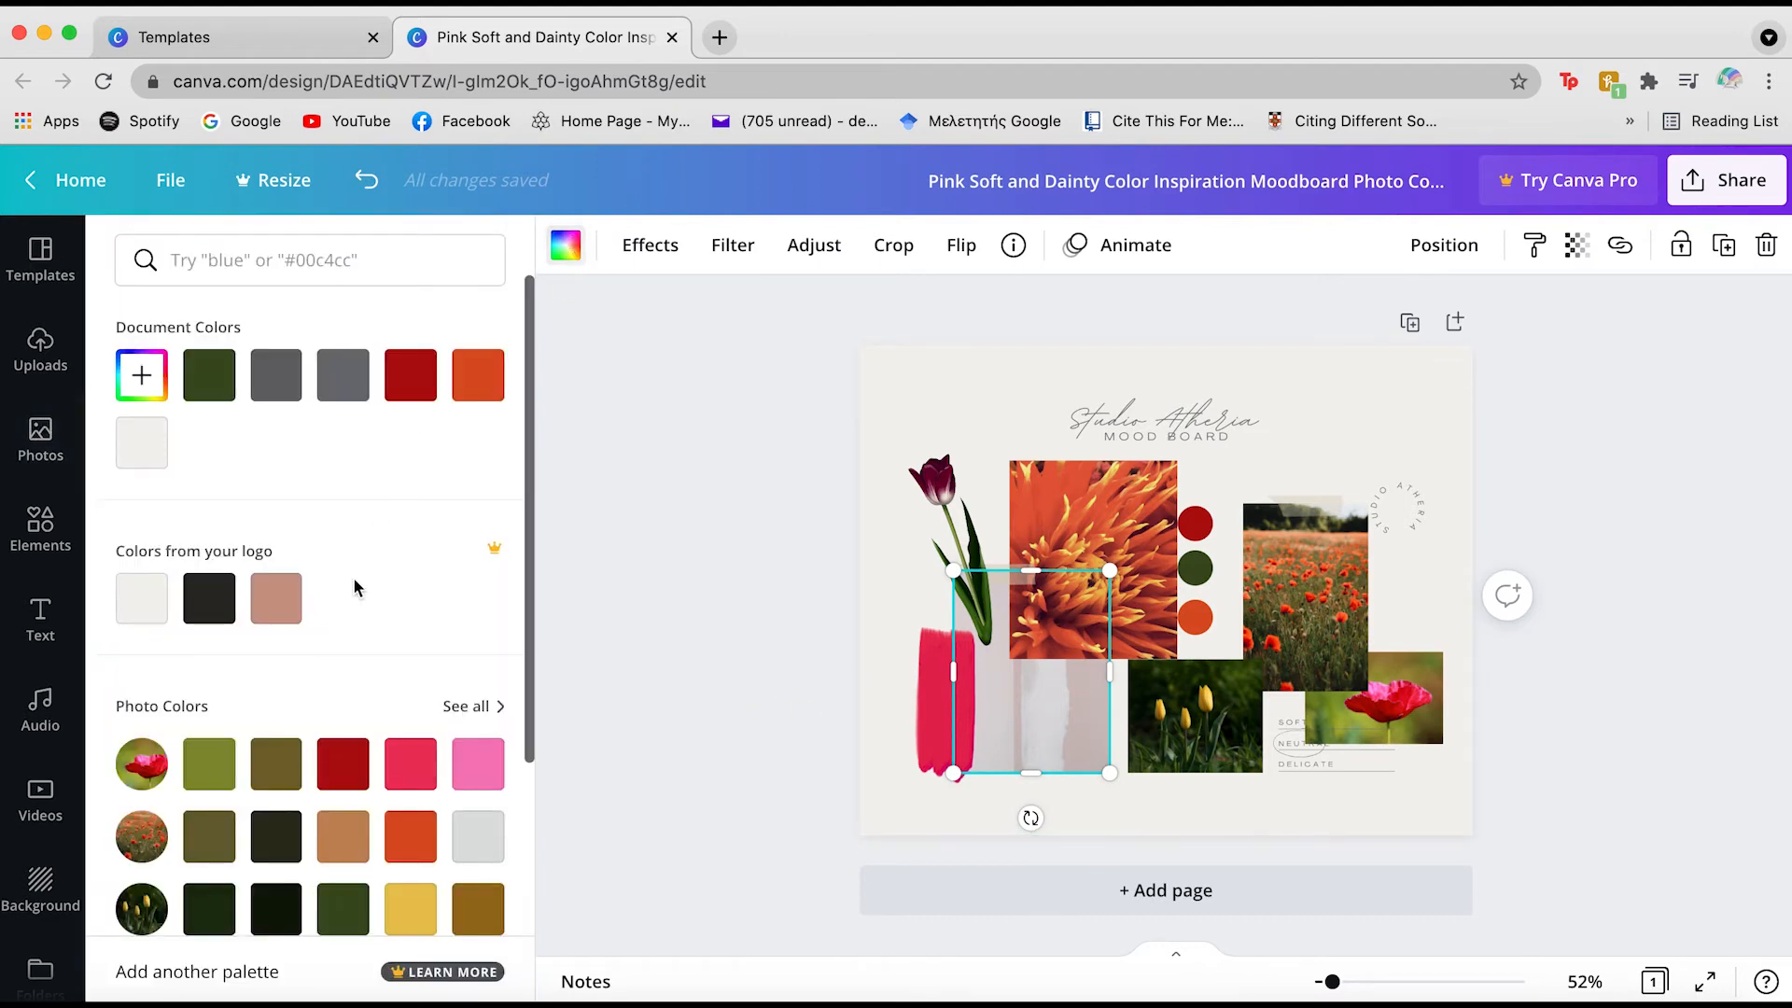
scroll(352, 576, down, 4)
scroll(355, 586, down, 3)
scroll(355, 586, up, 3)
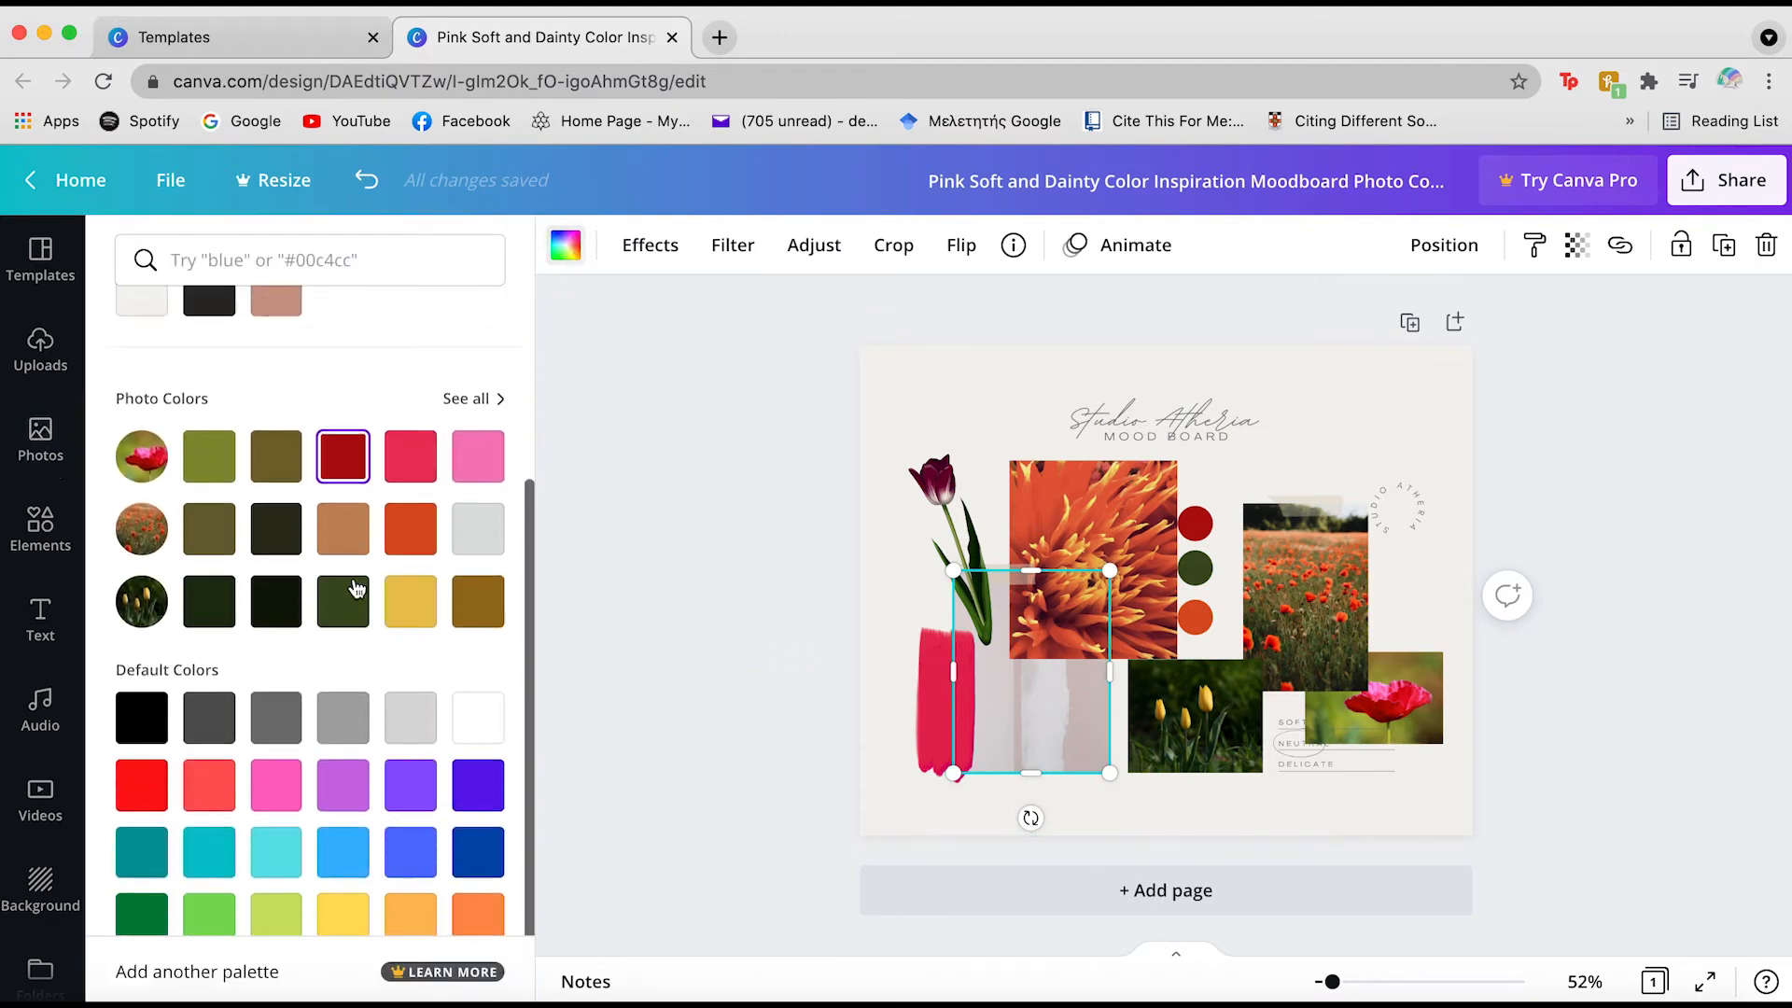
click(356, 586)
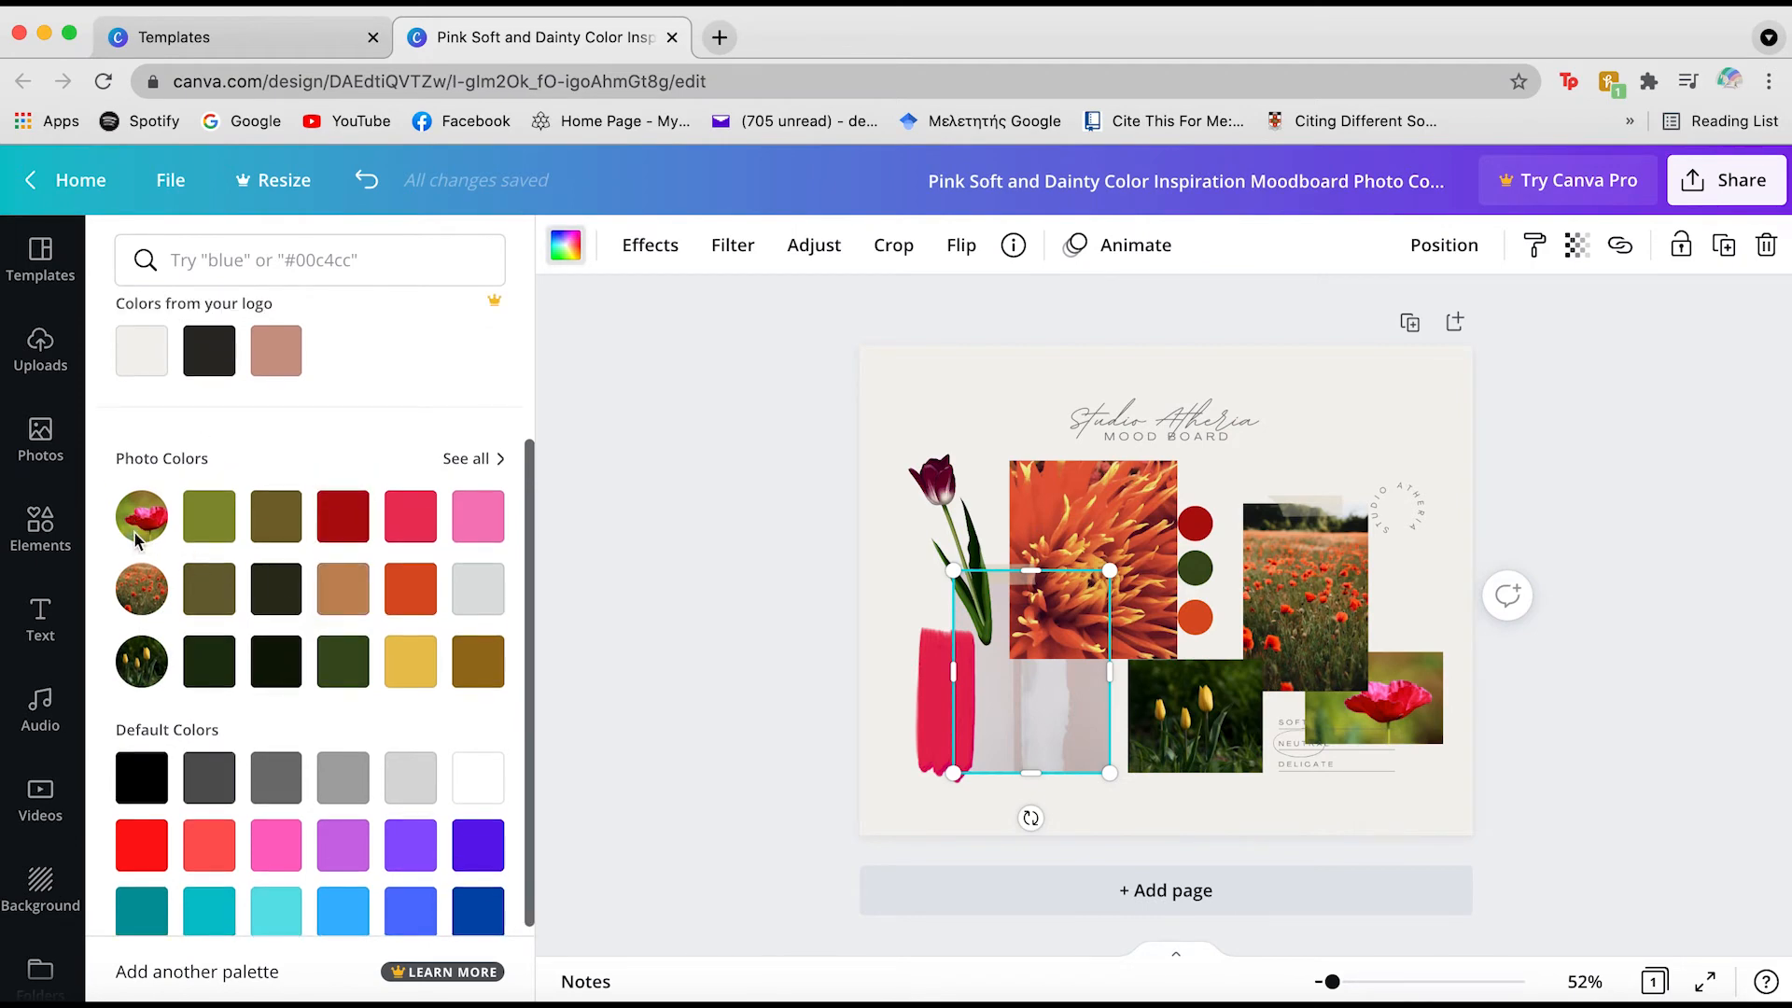
click(410, 661)
click(1137, 425)
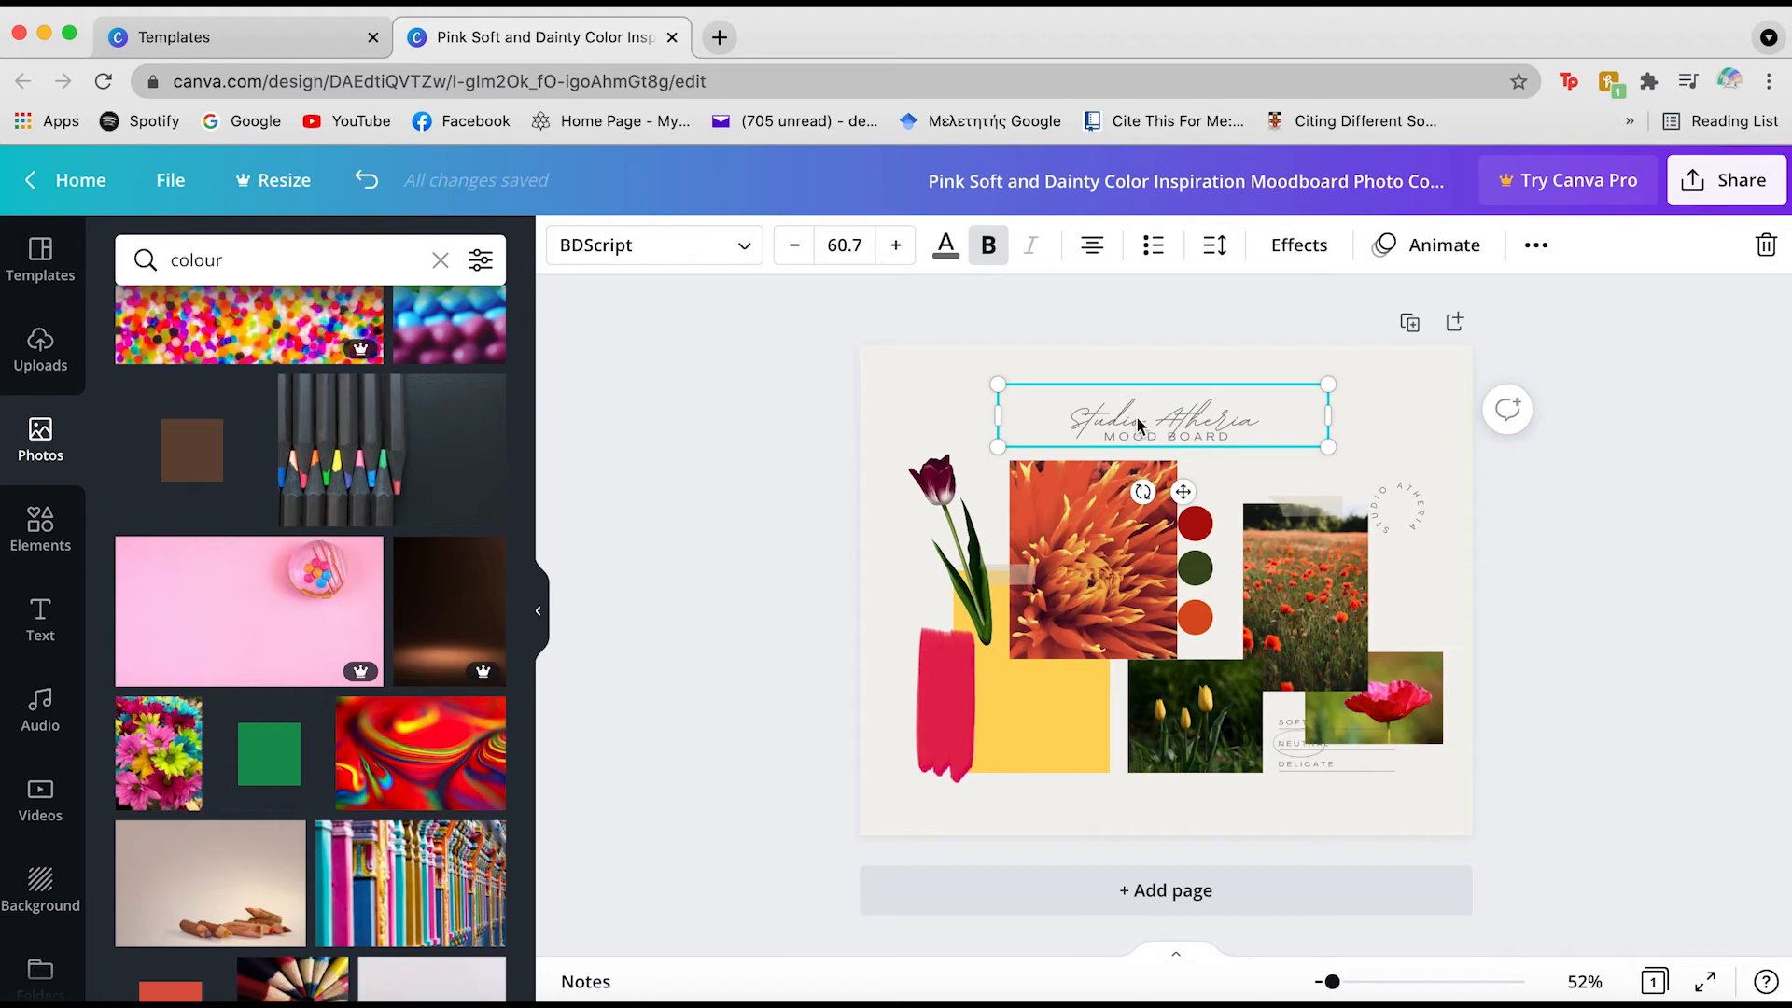
Replace the Studio Atheria title with the person's name and set it in Alegreya SC
double_click(1229, 401)
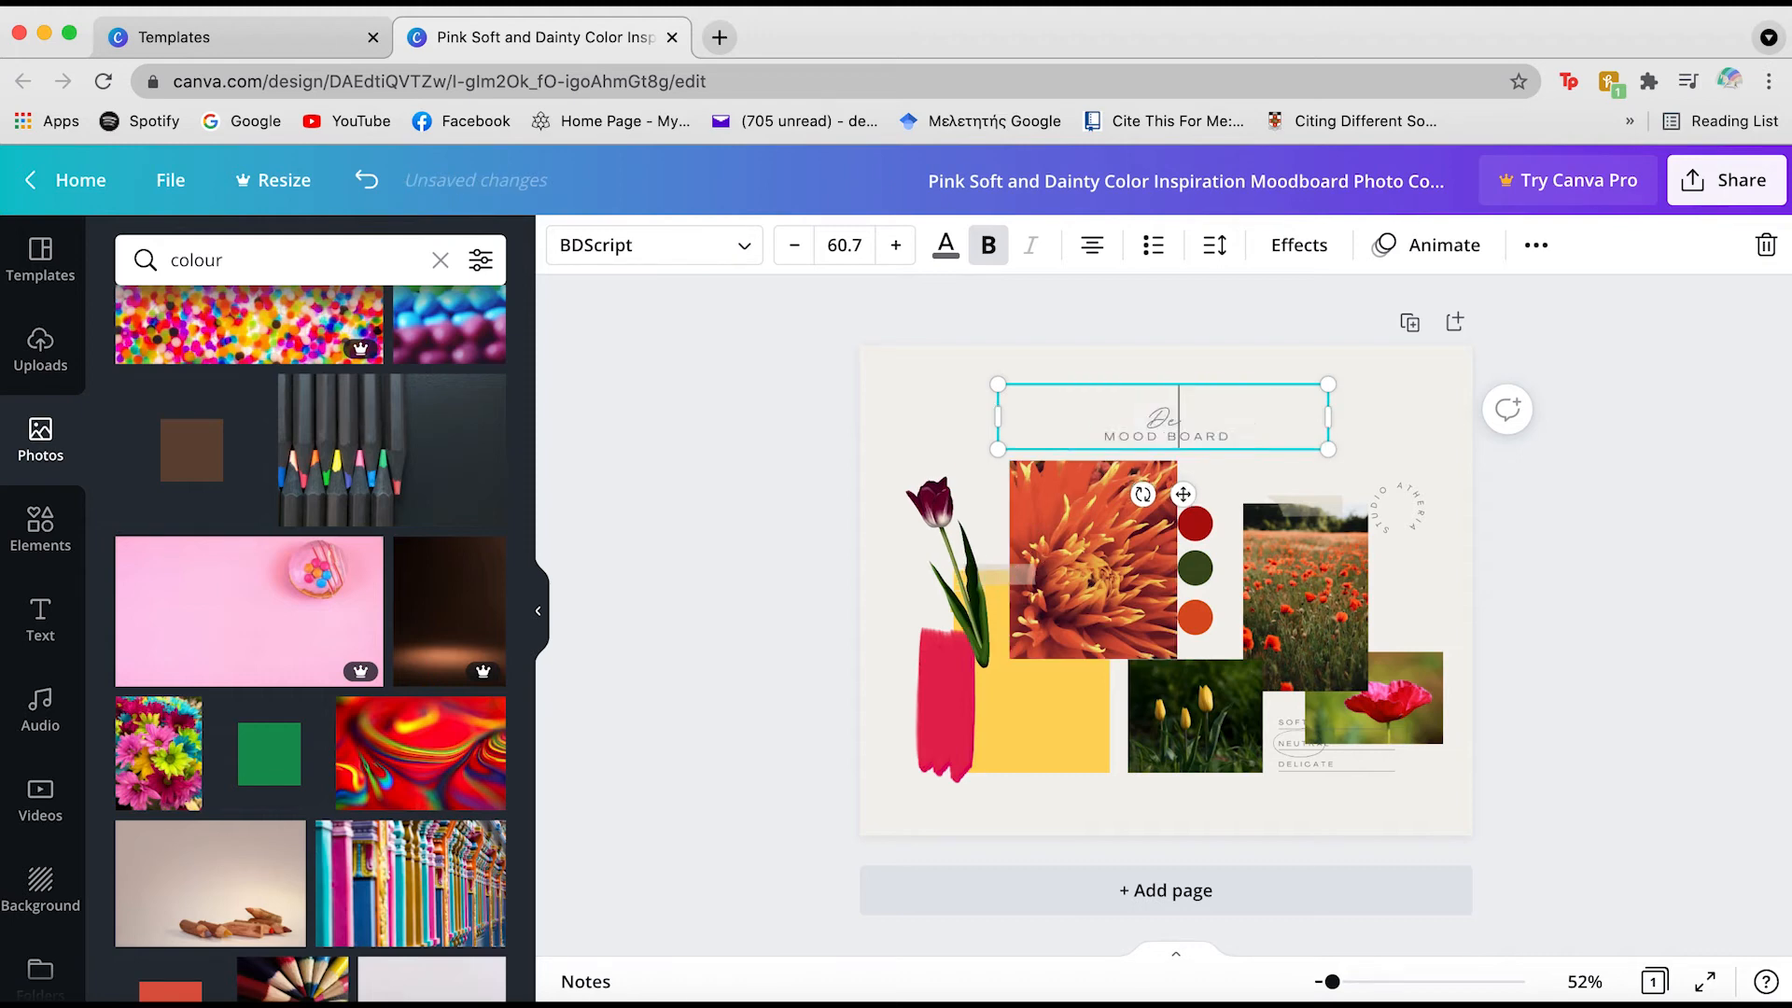
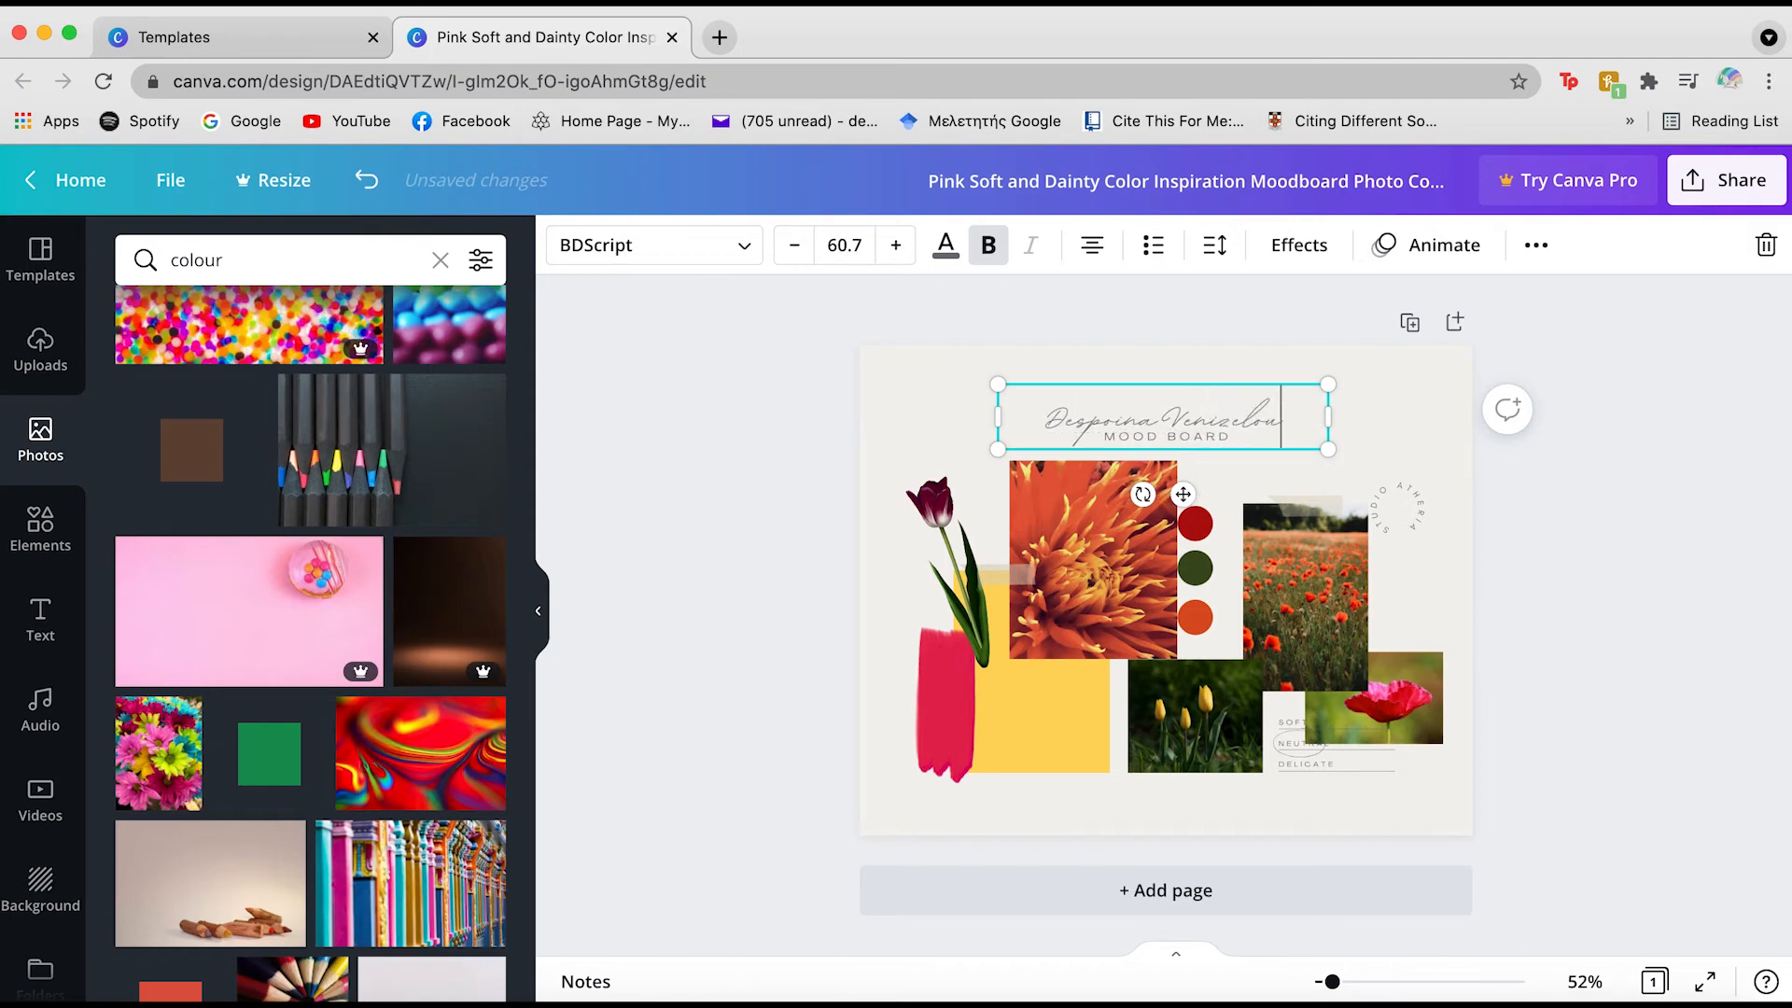
drag(1280, 417, 1044, 417)
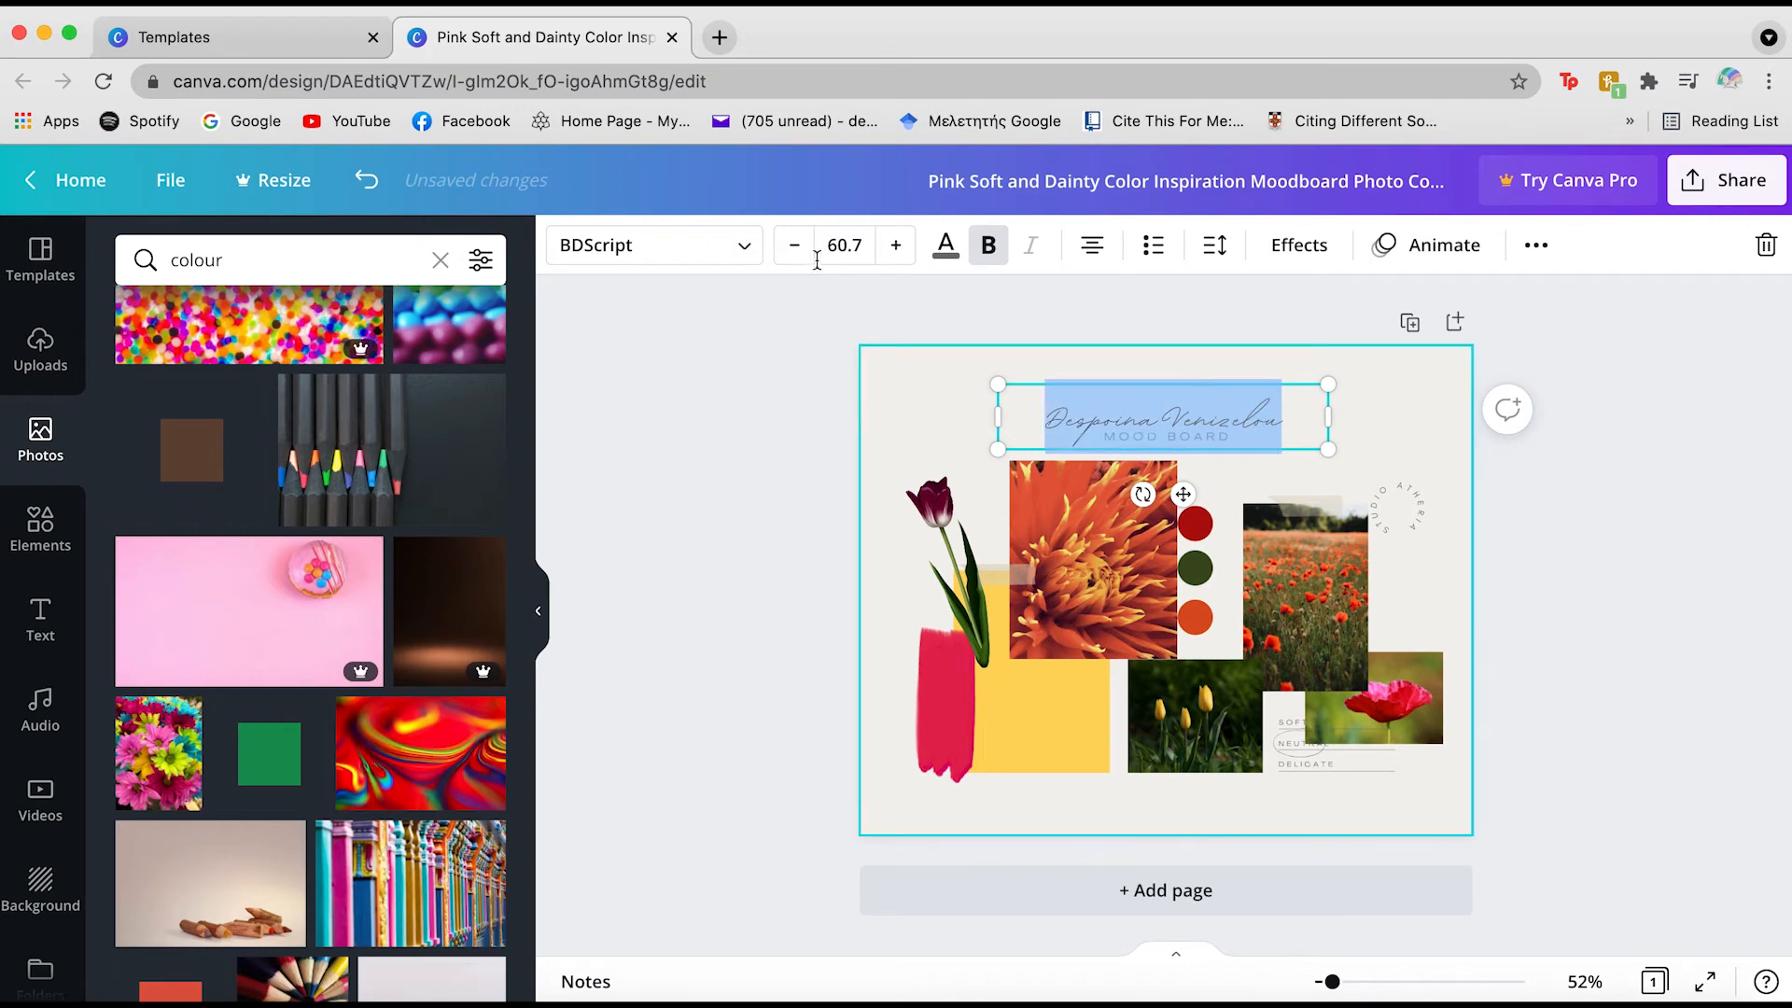
click(737, 244)
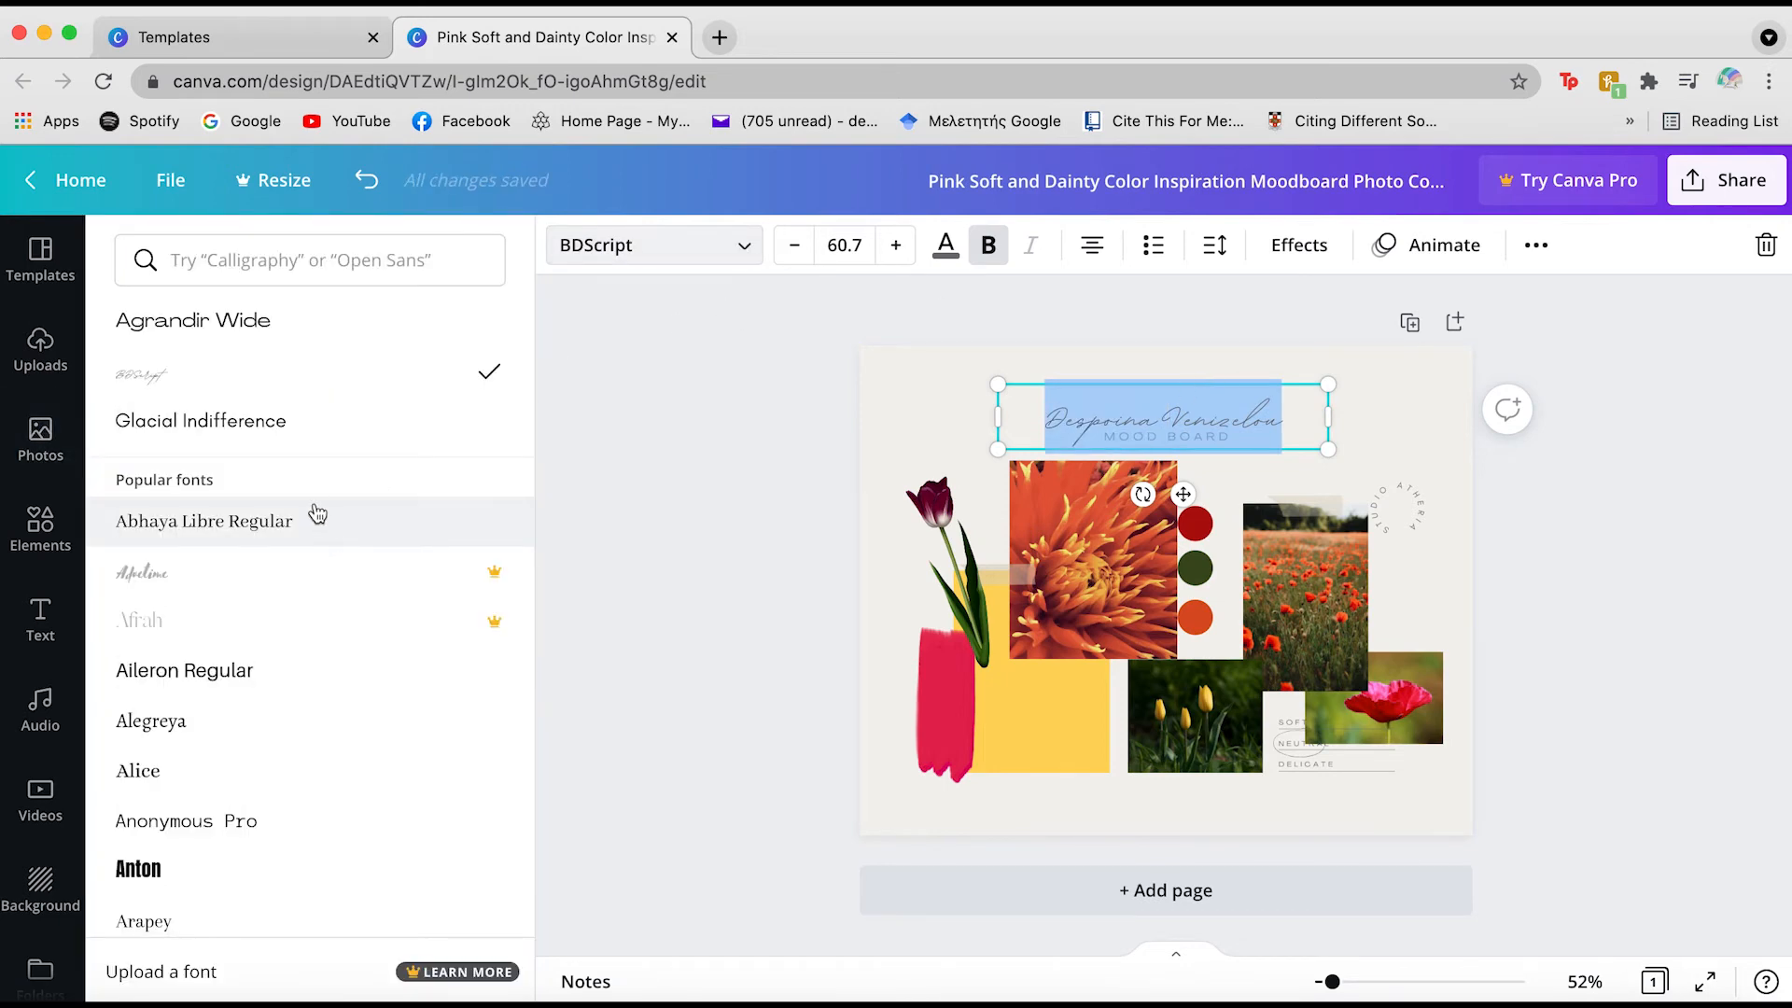
click(221, 520)
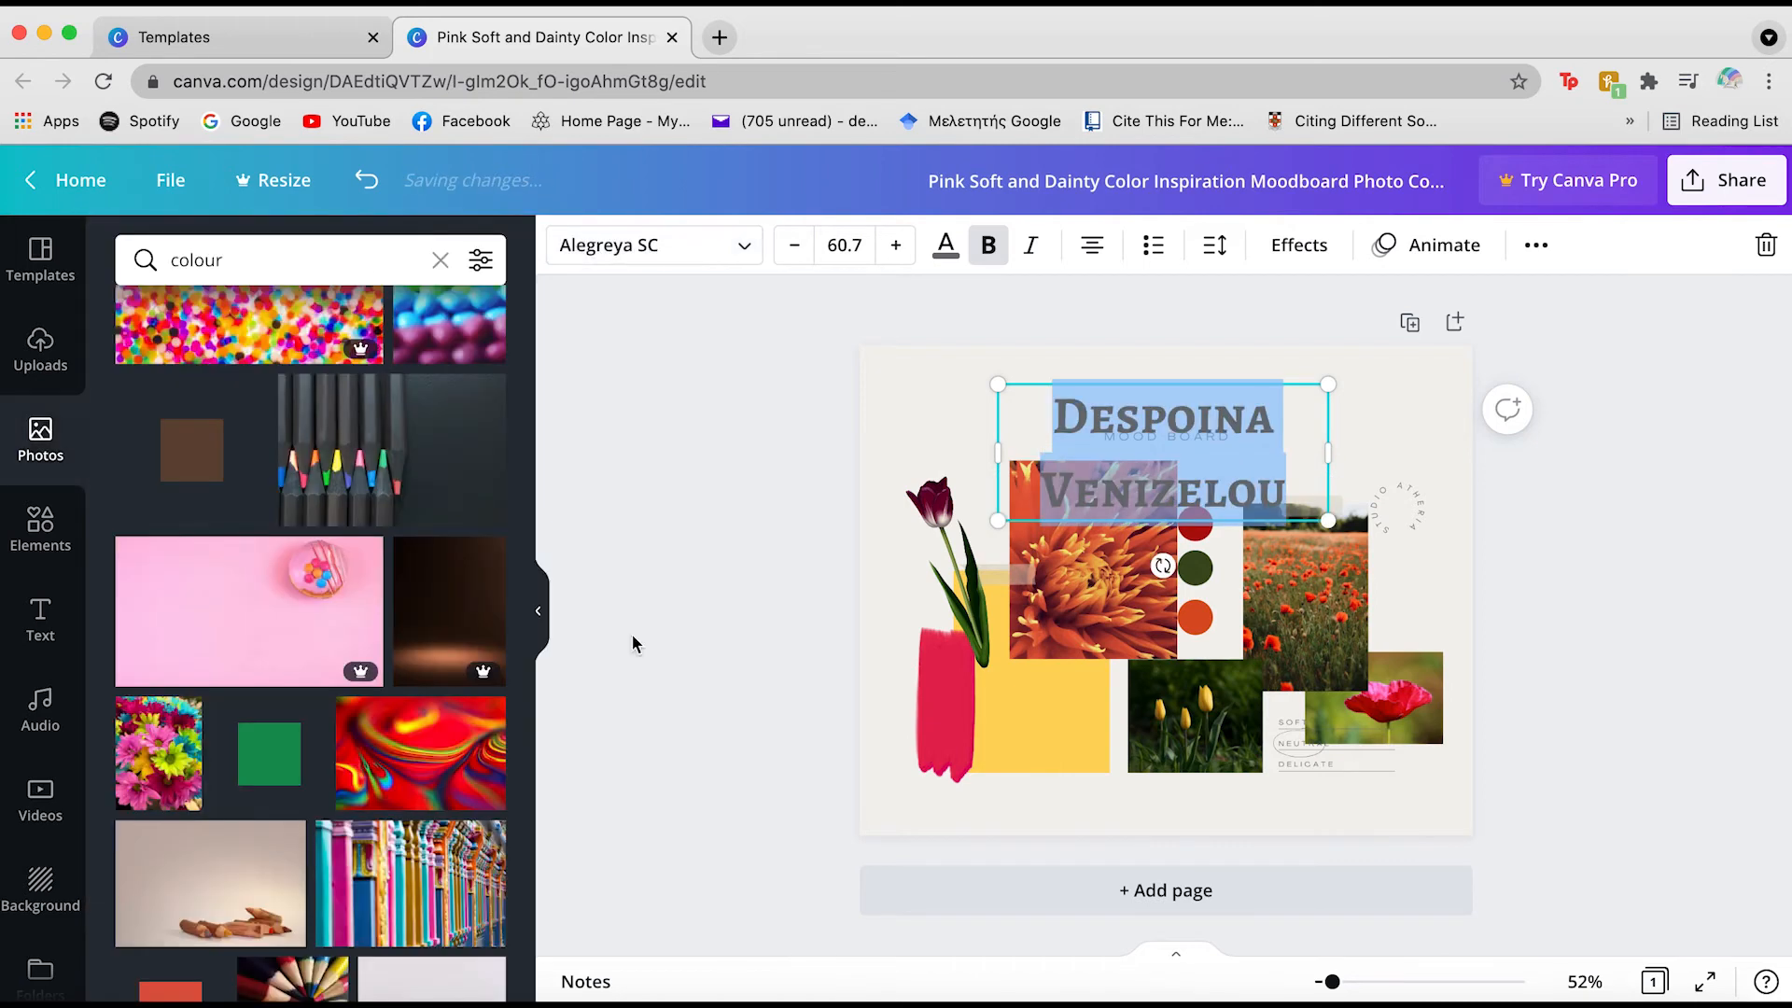
click(830, 447)
Shrink the title to size 47.7 and widen its box so the name fits one line
click(1227, 425)
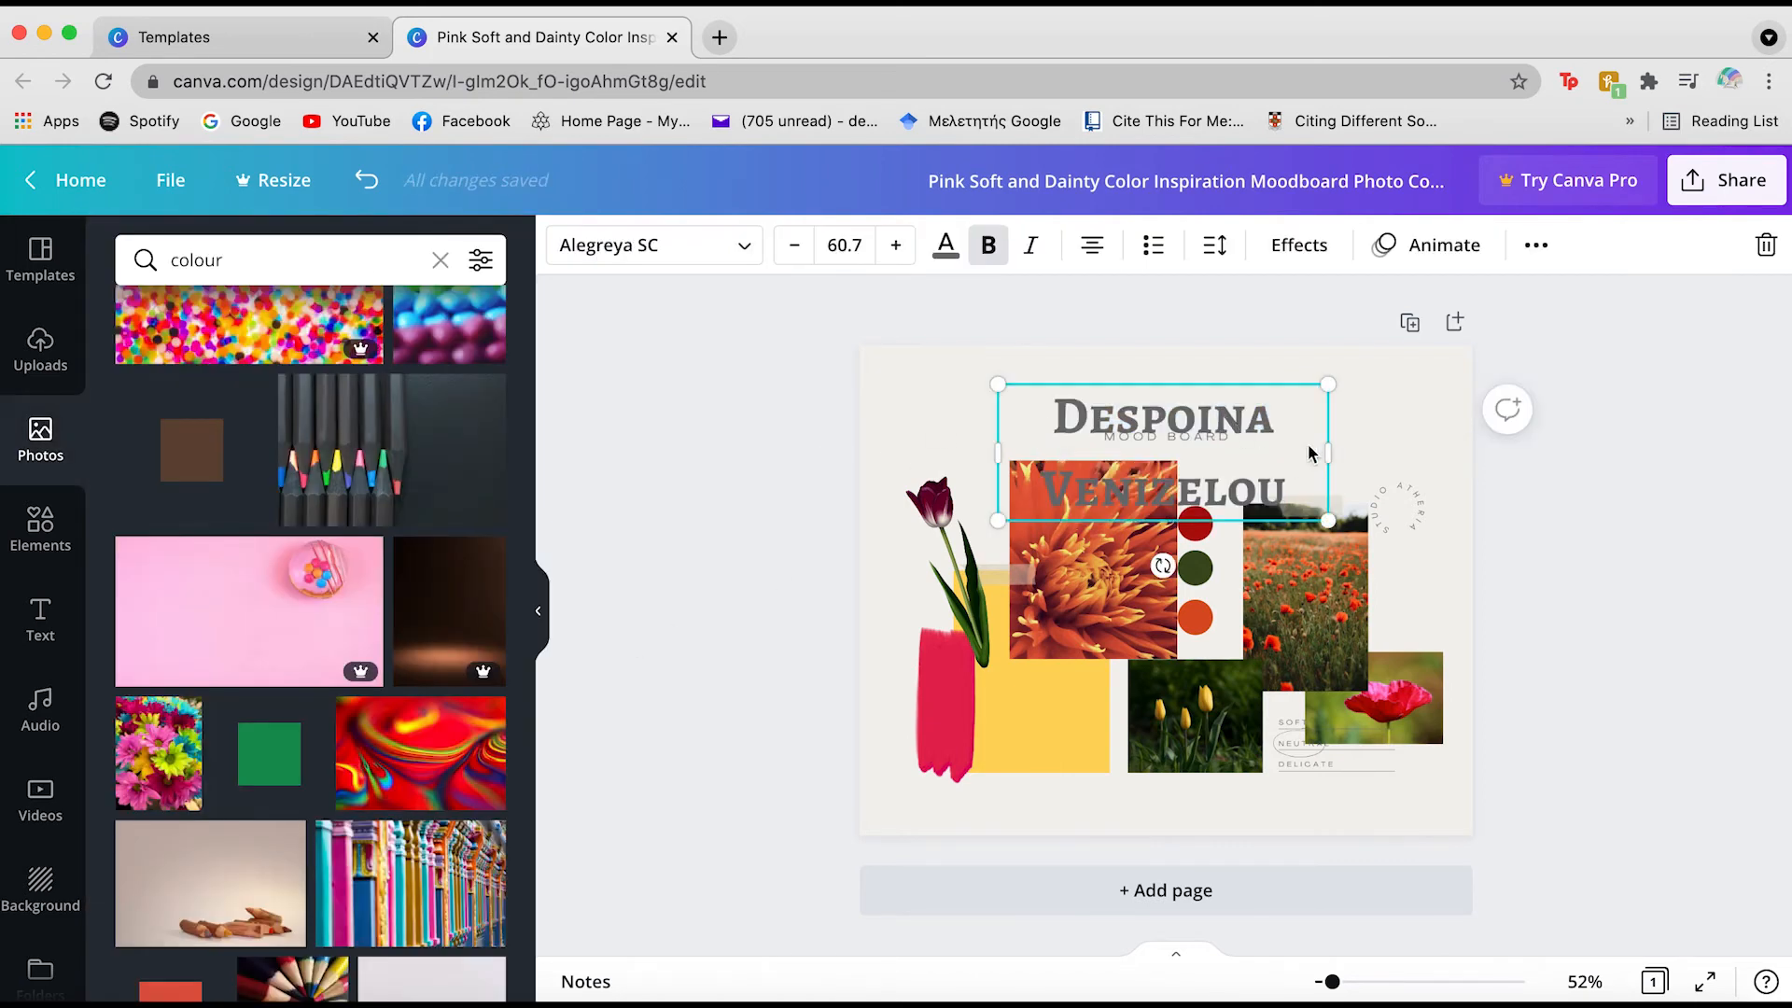
double_click(1232, 413)
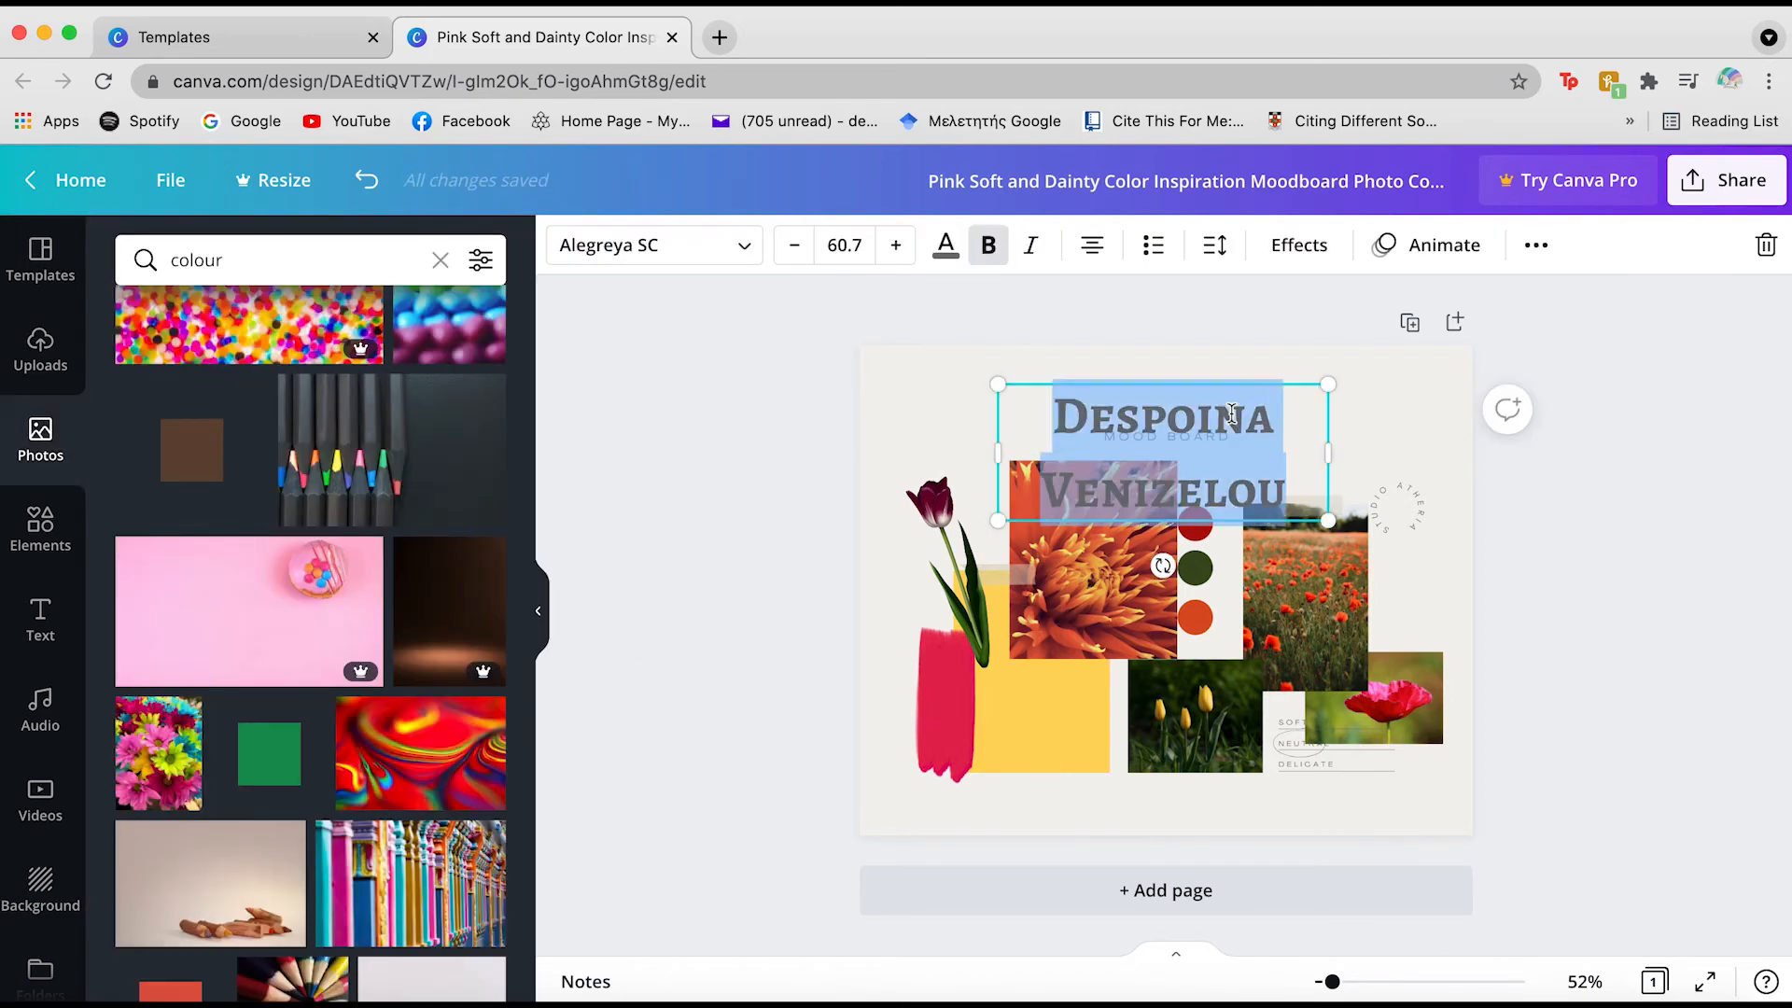
click(797, 246)
click(801, 249)
click(801, 250)
click(801, 249)
click(798, 248)
click(798, 247)
click(798, 247)
click(798, 248)
click(798, 247)
click(798, 247)
click(798, 248)
click(798, 247)
drag(1329, 434, 1383, 437)
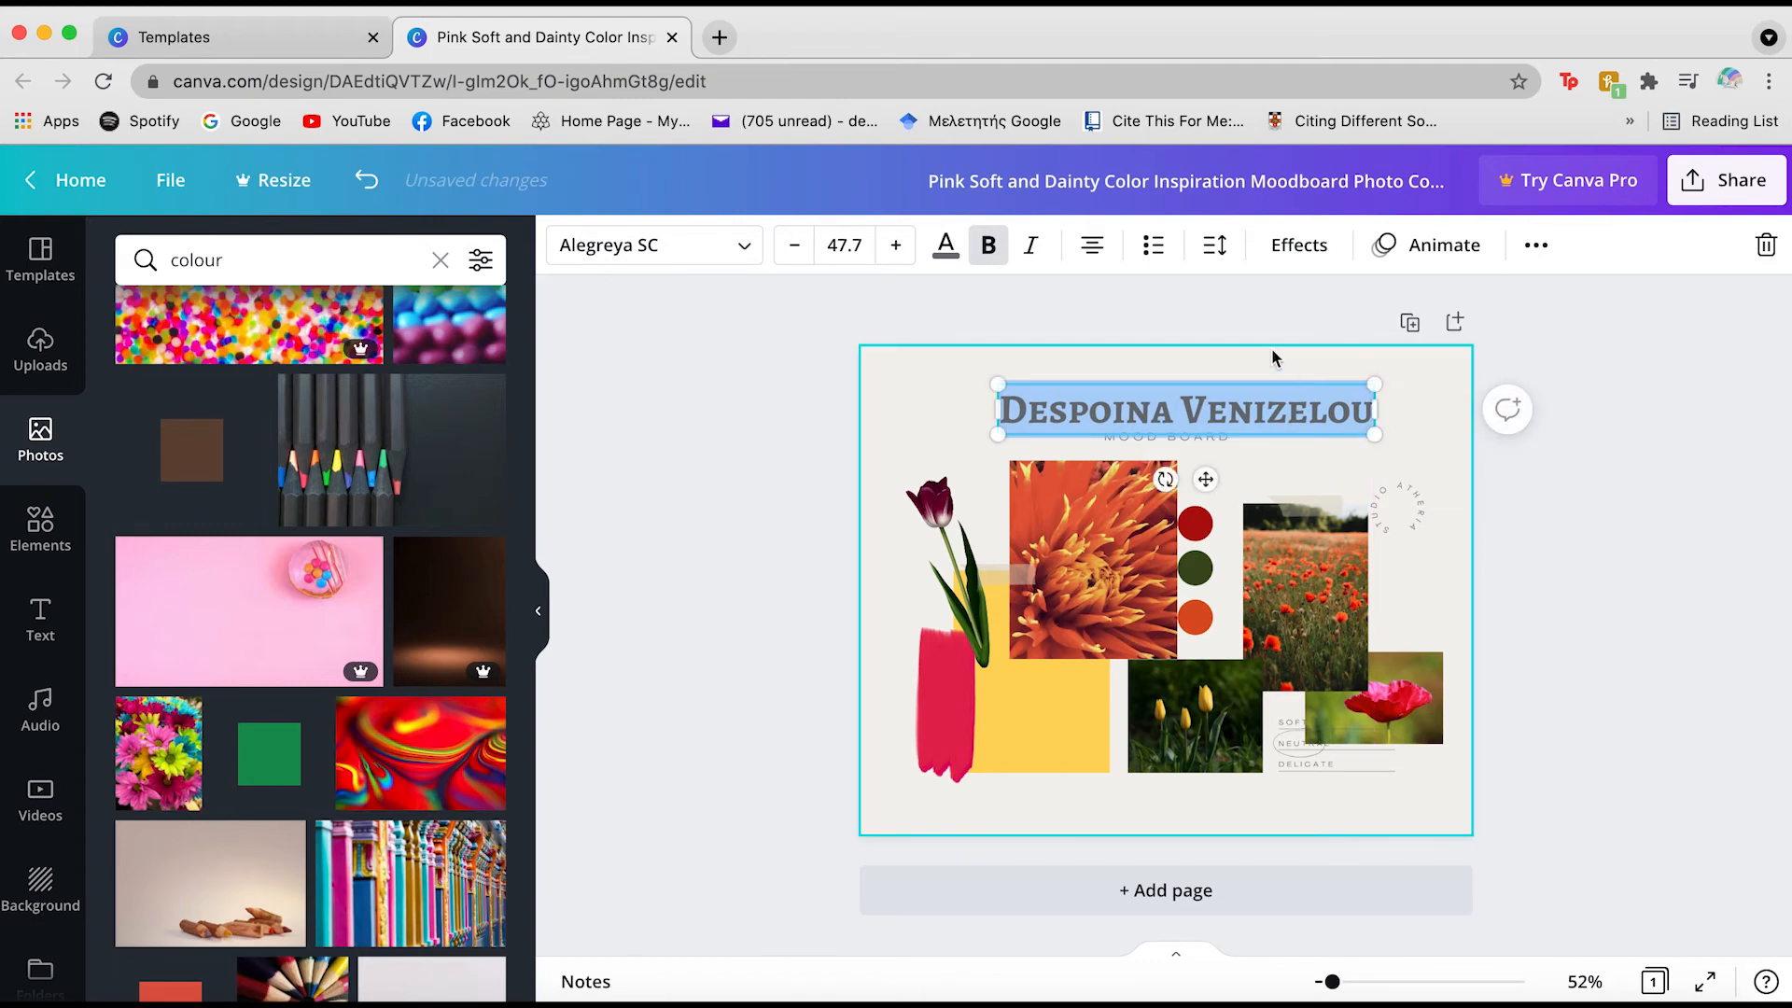
click(1265, 350)
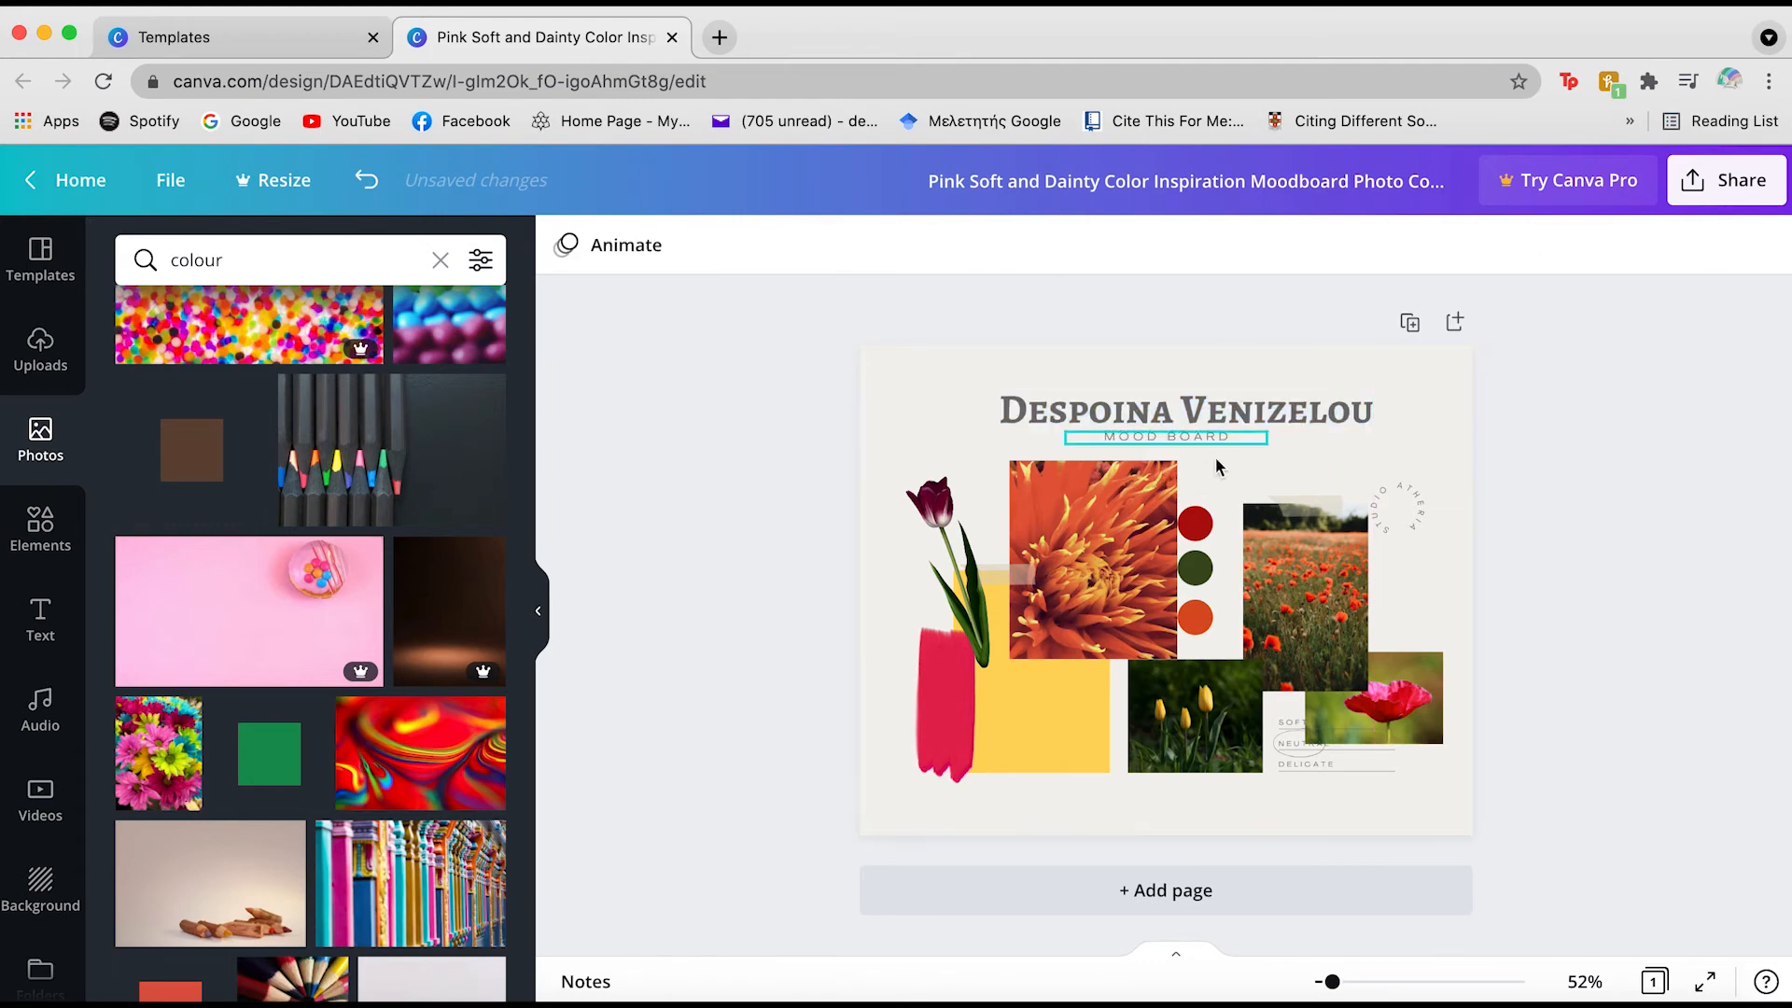
Recolour the name title a custom dark green
double_click(1162, 411)
click(969, 265)
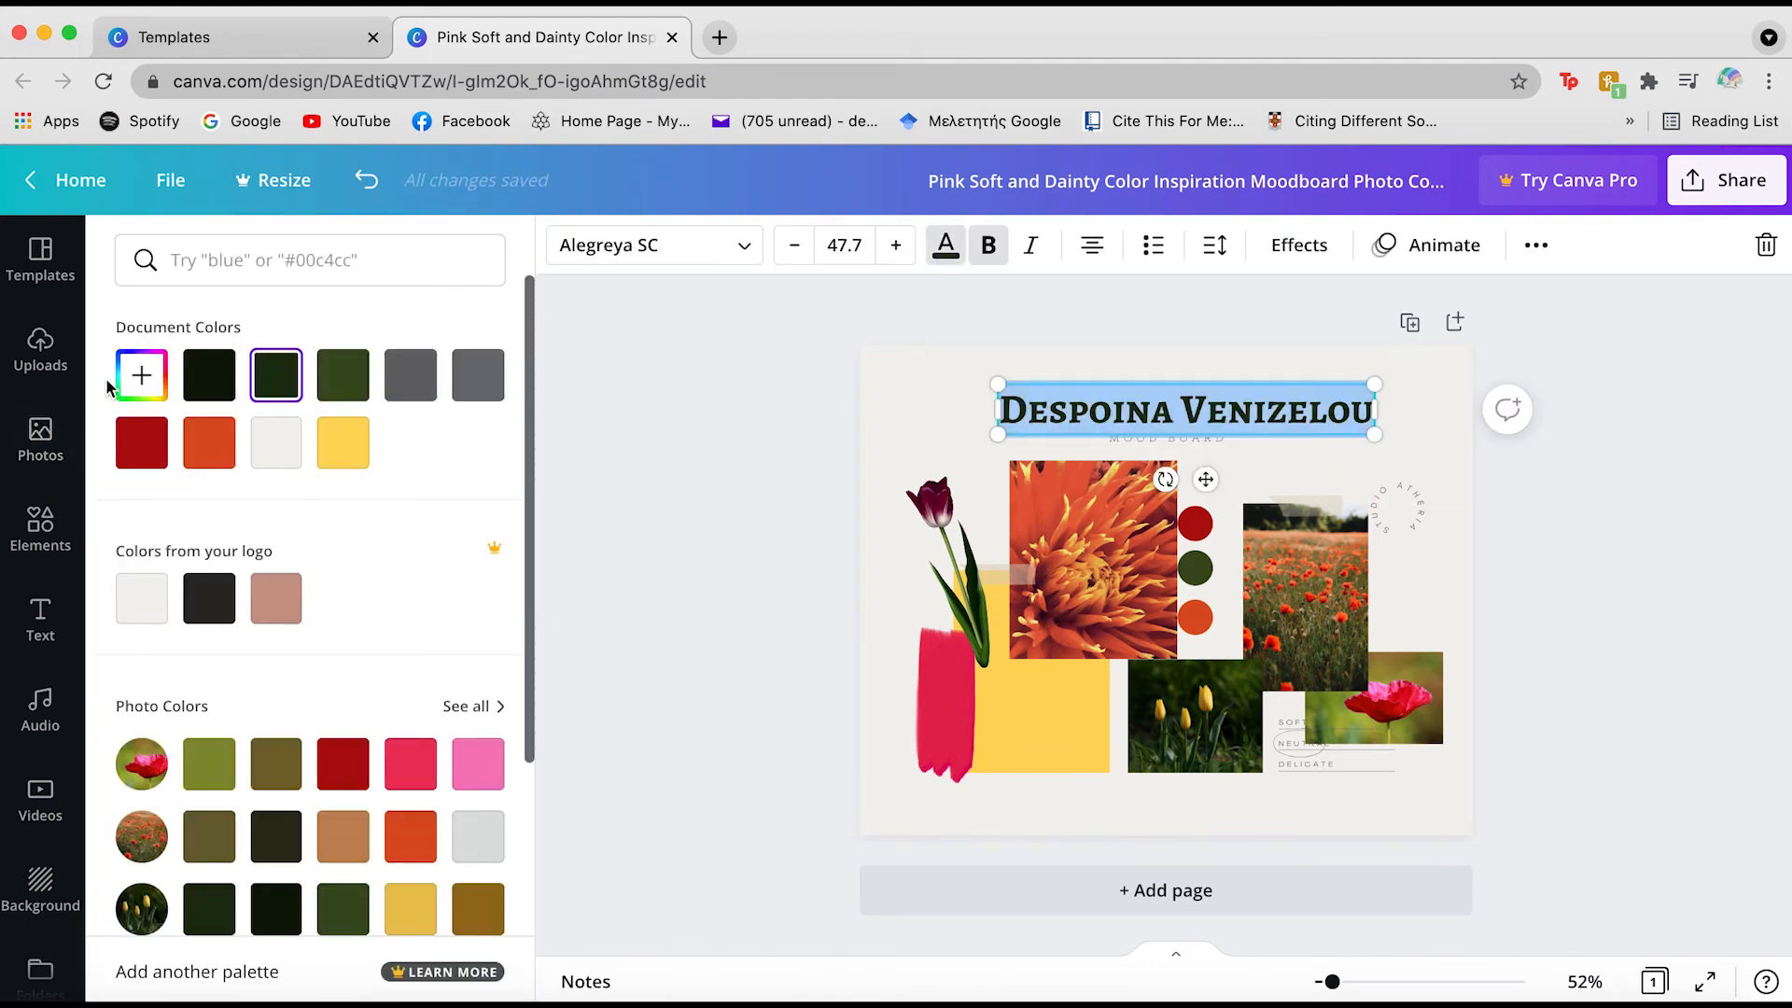
click(142, 374)
click(372, 524)
drag(371, 524, 373, 536)
click(670, 483)
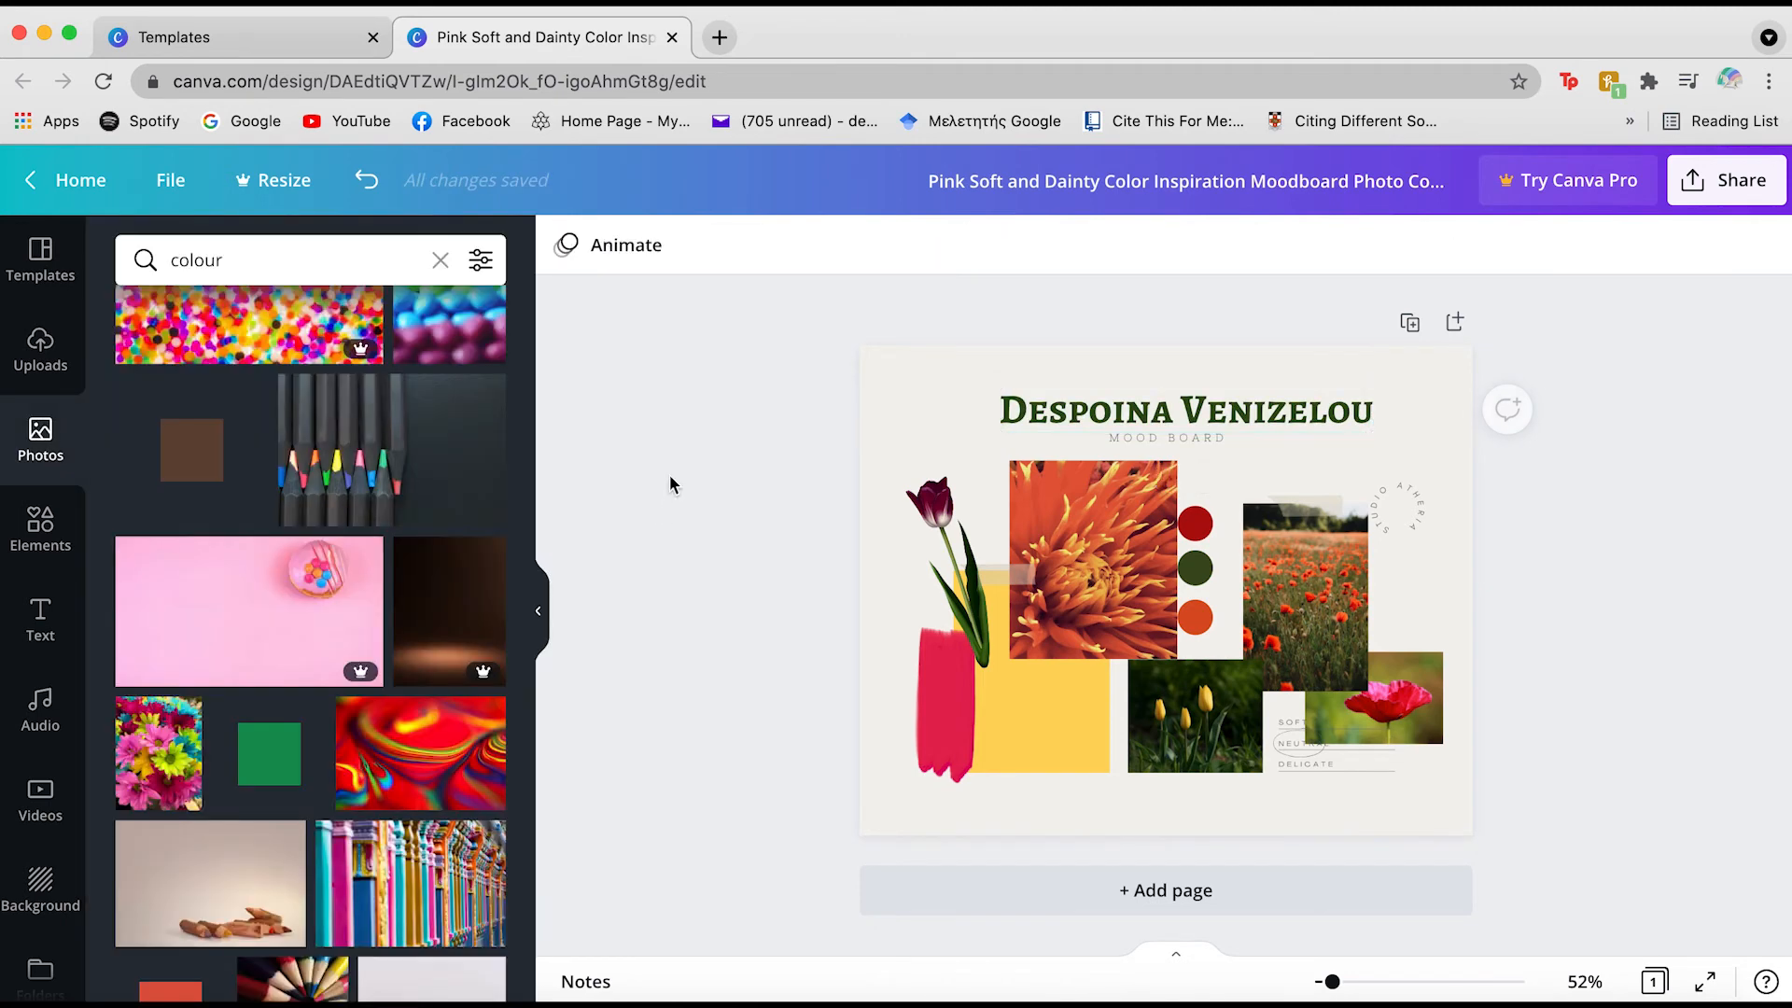
Set the MOOD BOARD subtitle to olive green #3F5023
click(1149, 439)
click(945, 247)
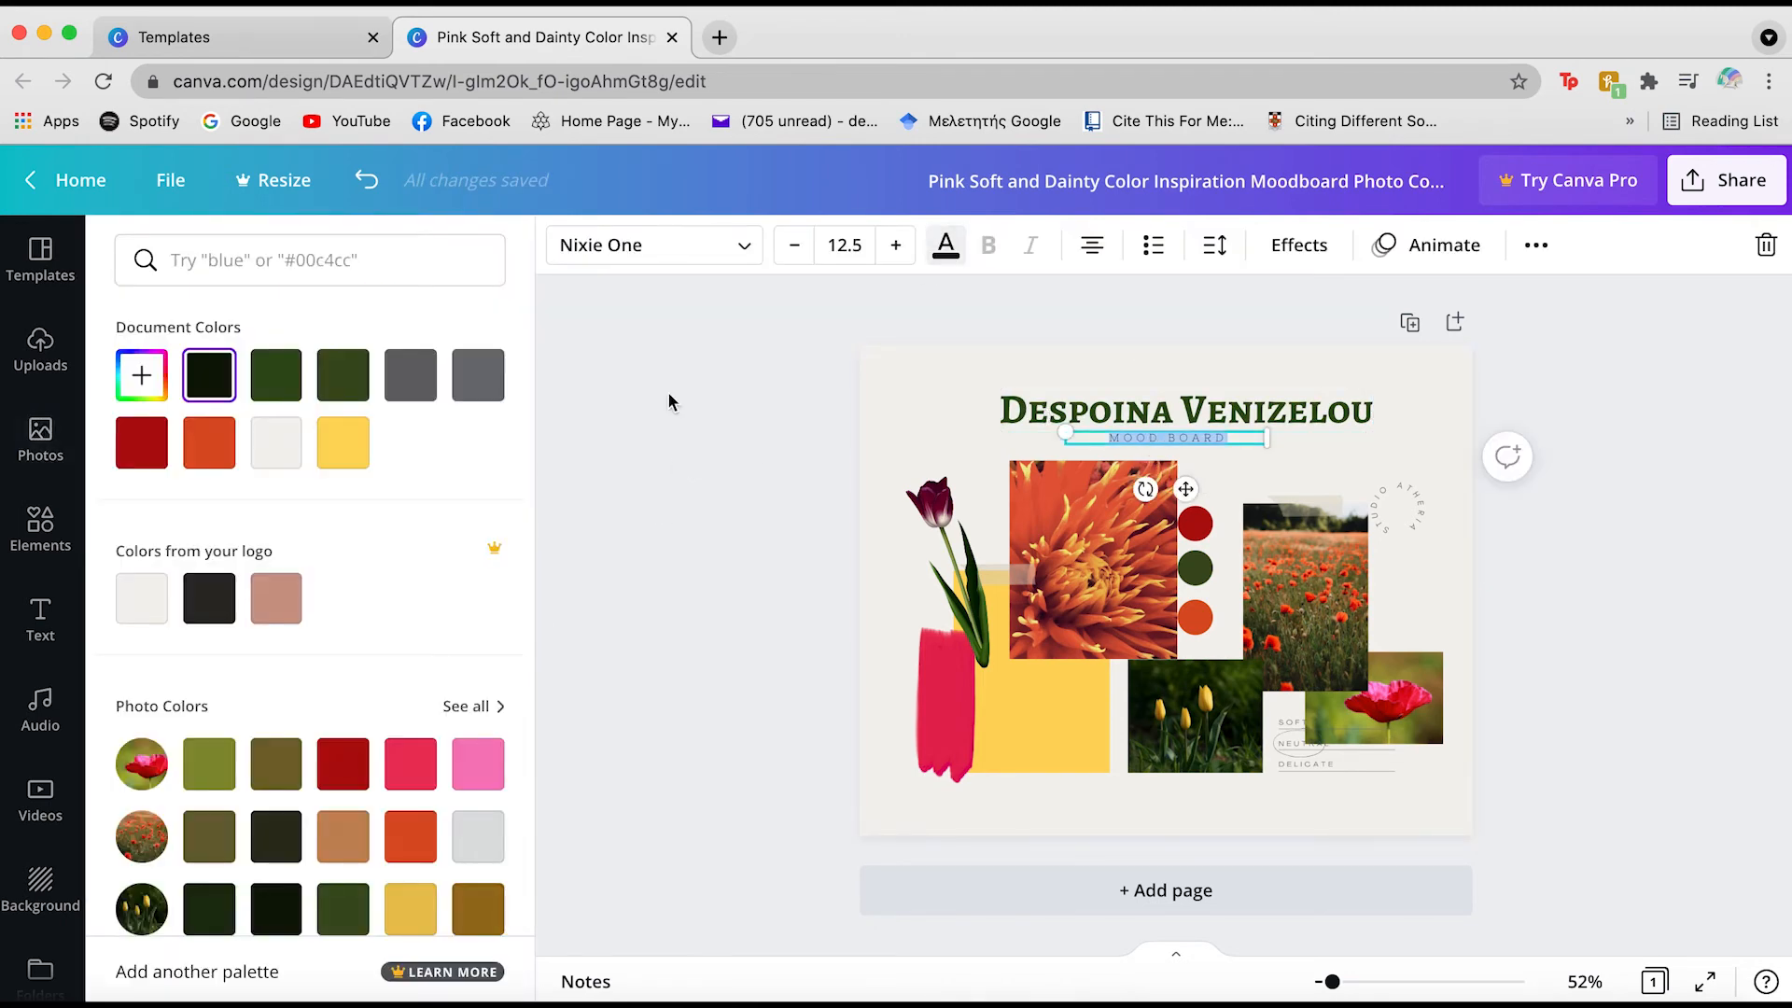
click(338, 905)
click(141, 374)
drag(348, 523, 324, 529)
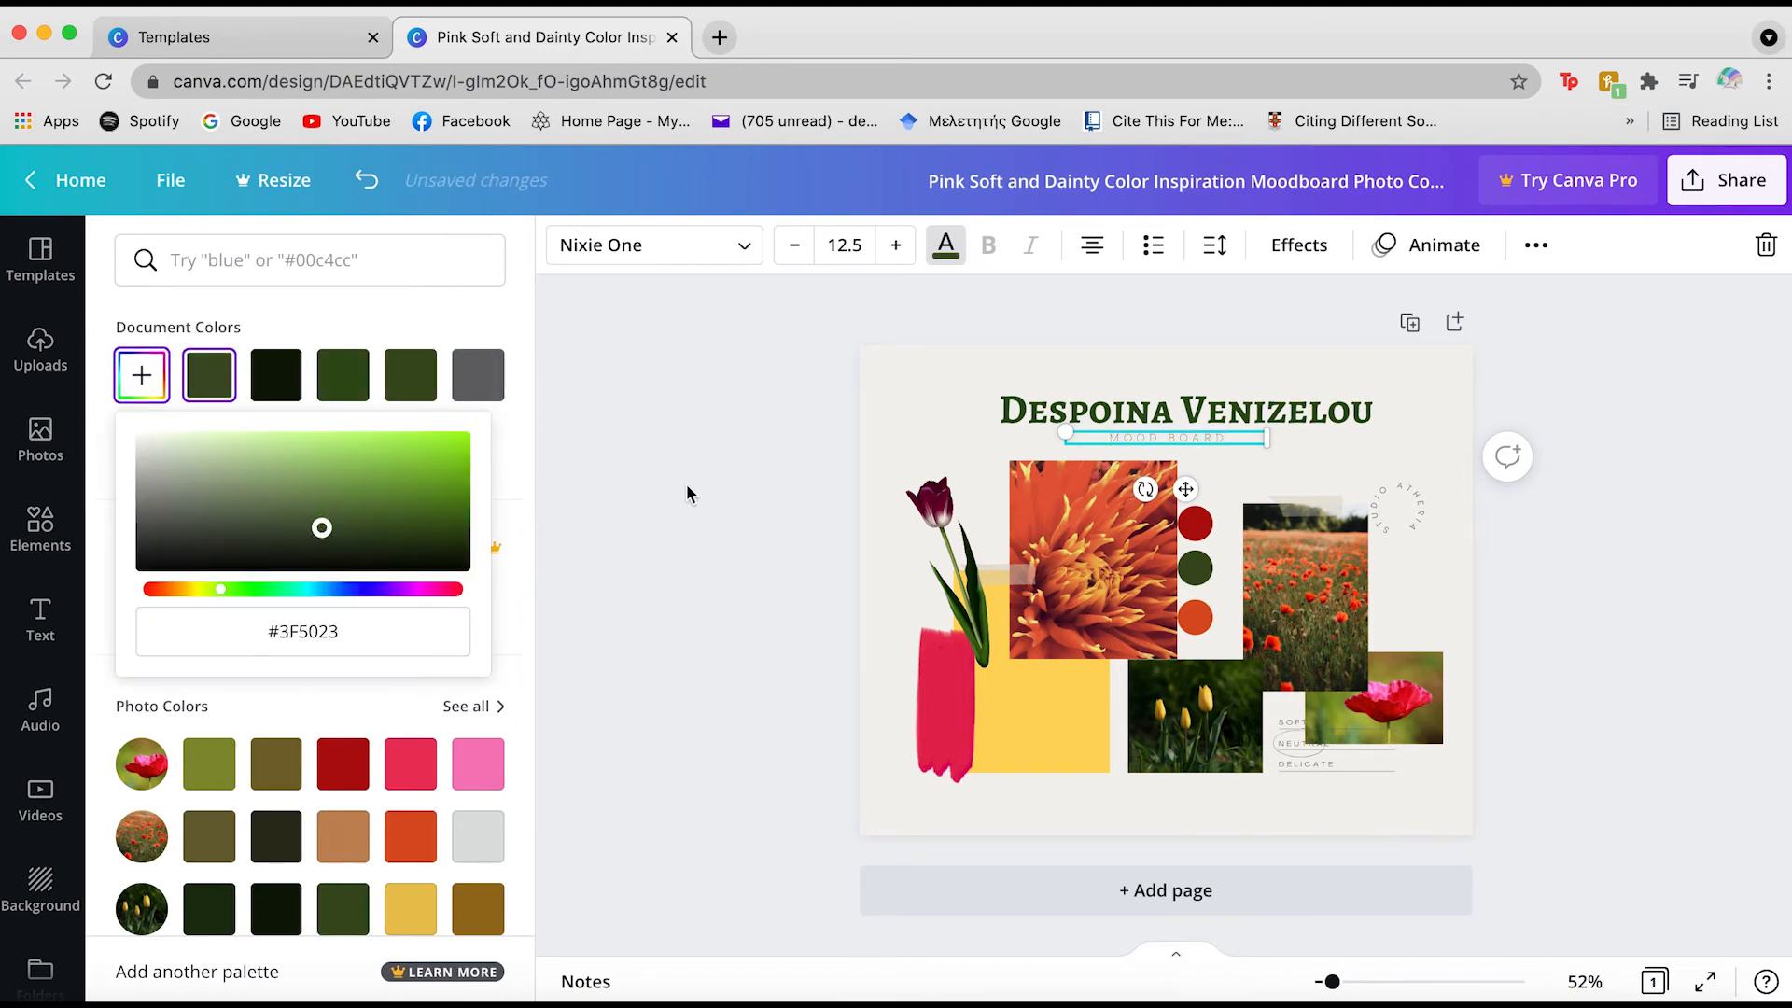
click(689, 493)
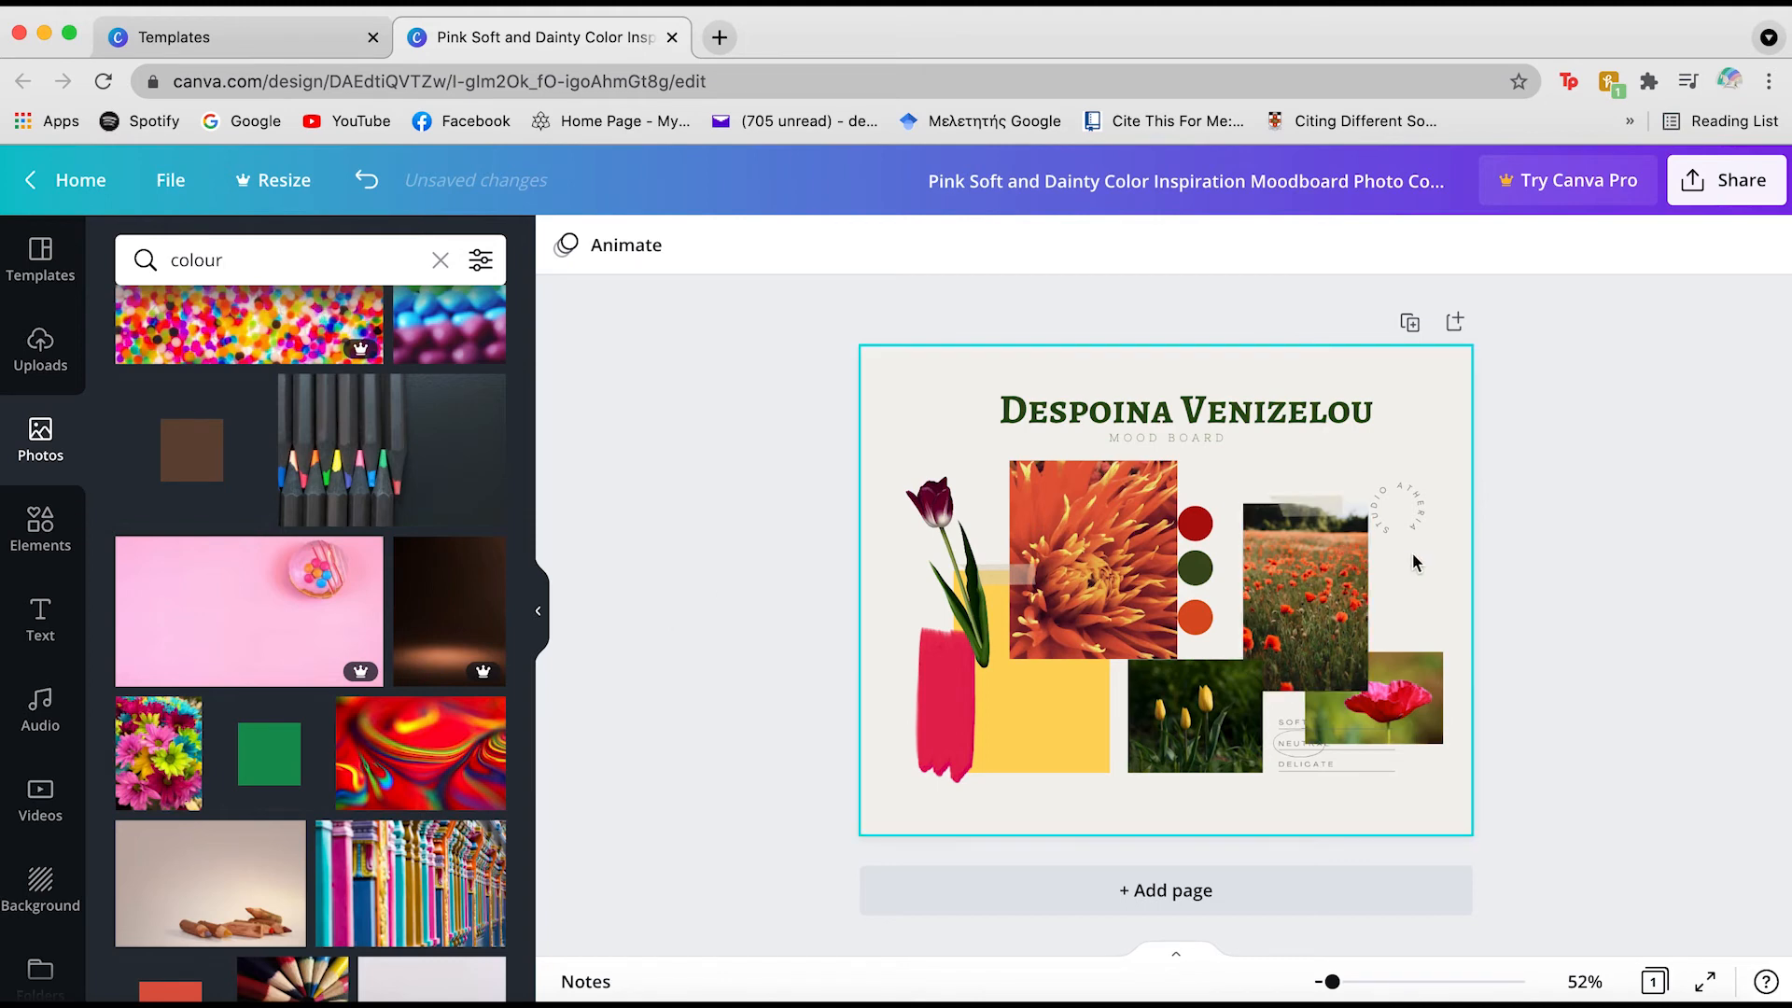
double_click(1413, 513)
Type the person's name in capitals into the circular text and remove the empty trailing line
click(1598, 597)
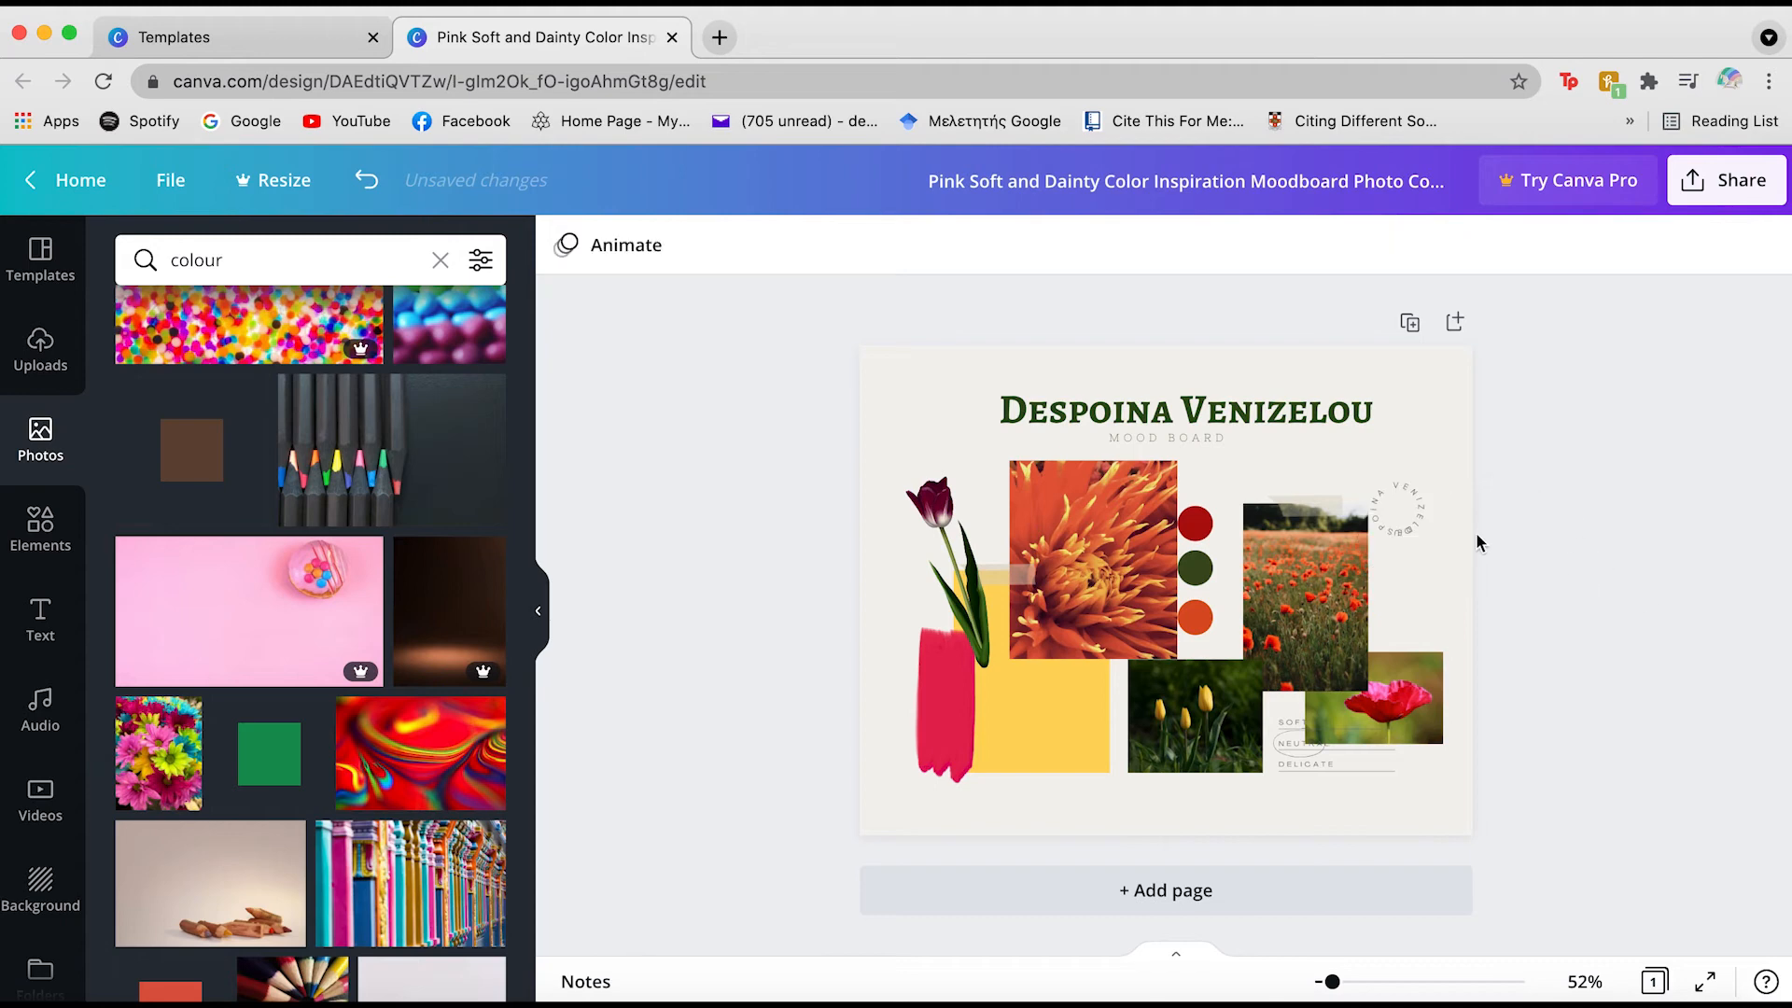
click(1397, 511)
key(BackSpace)
click(1587, 711)
Enlarge the circular name slightly and tighten its curve in Effects
click(1395, 509)
drag(1423, 538, 1457, 573)
click(1298, 244)
drag(379, 957, 442, 959)
click(640, 757)
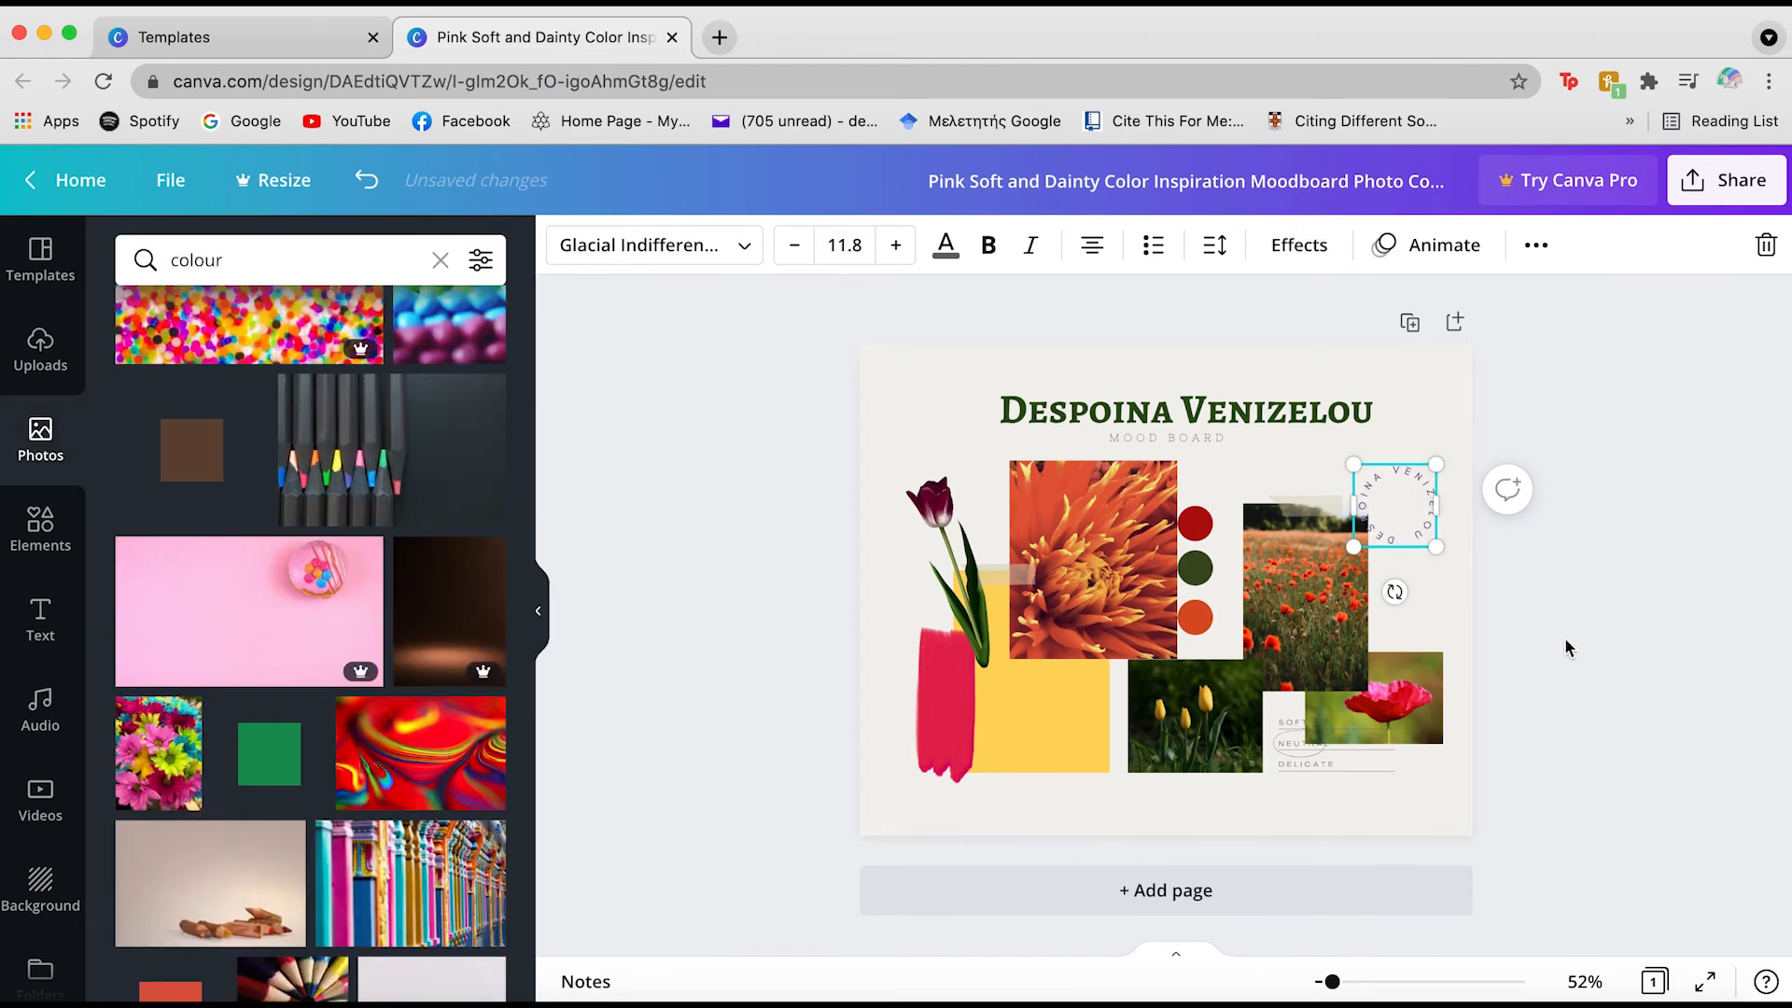
Colour the whole circular name with a warm pink photo colour
double_click(1403, 472)
key(ctrl+a)
click(945, 244)
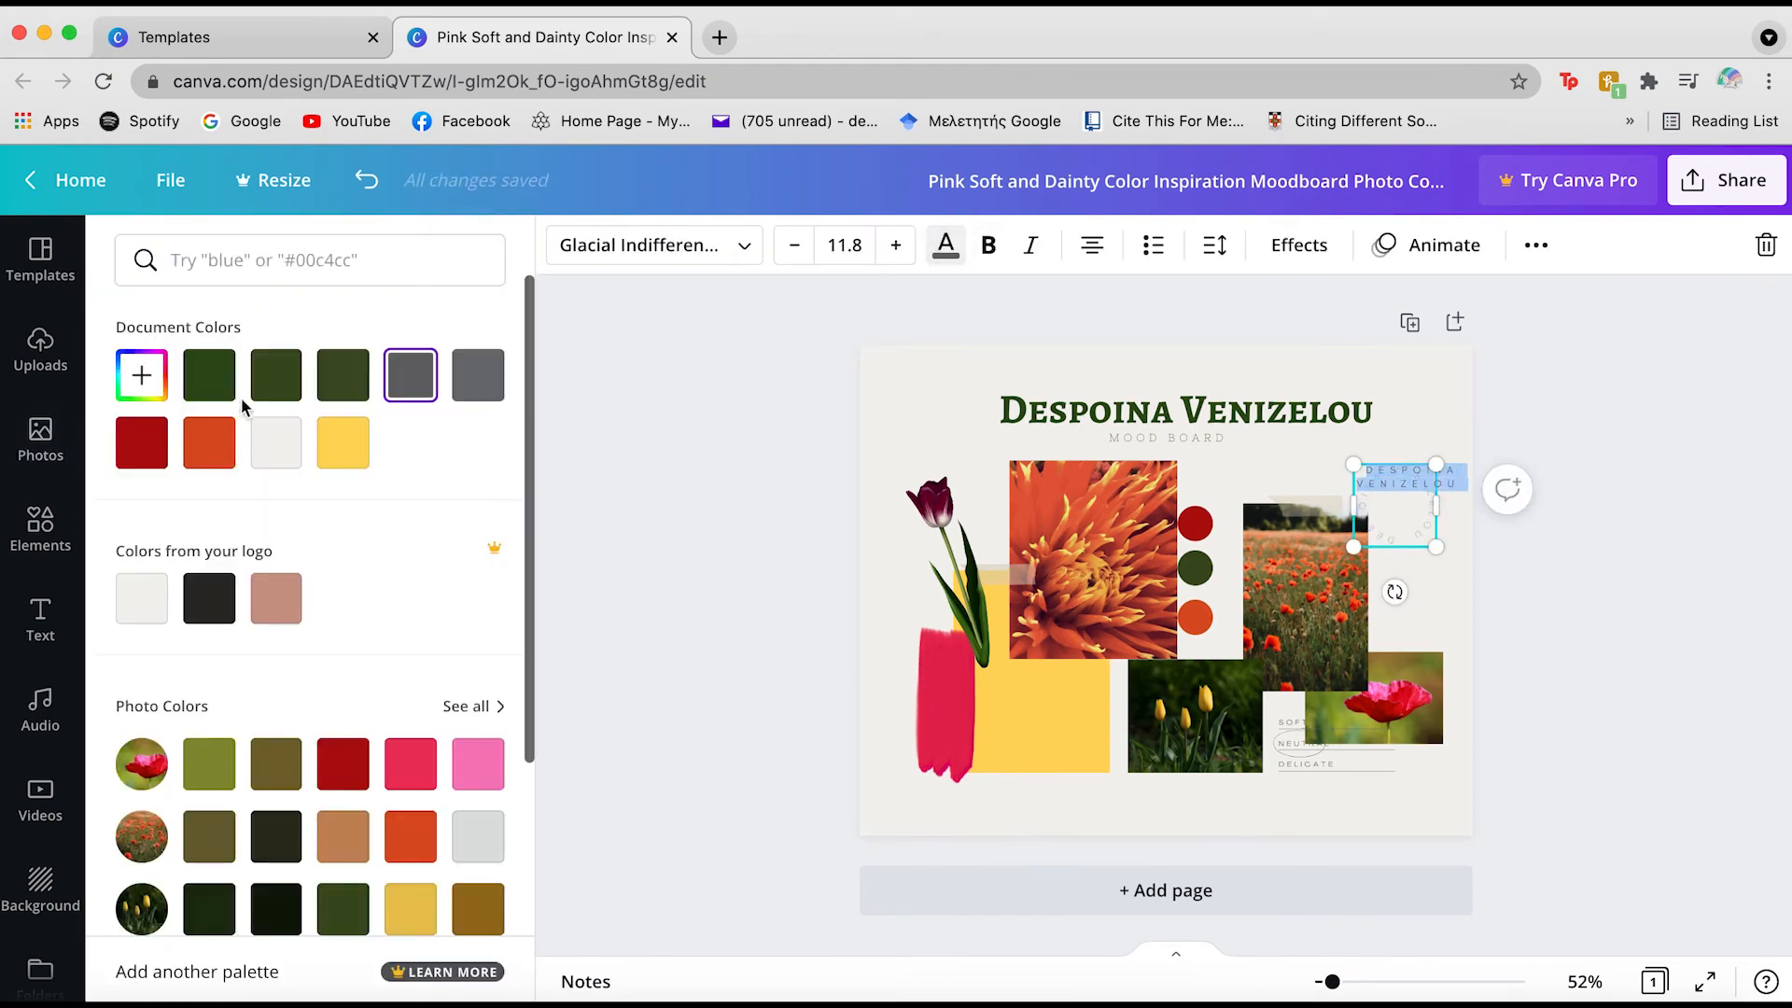
click(403, 851)
click(655, 551)
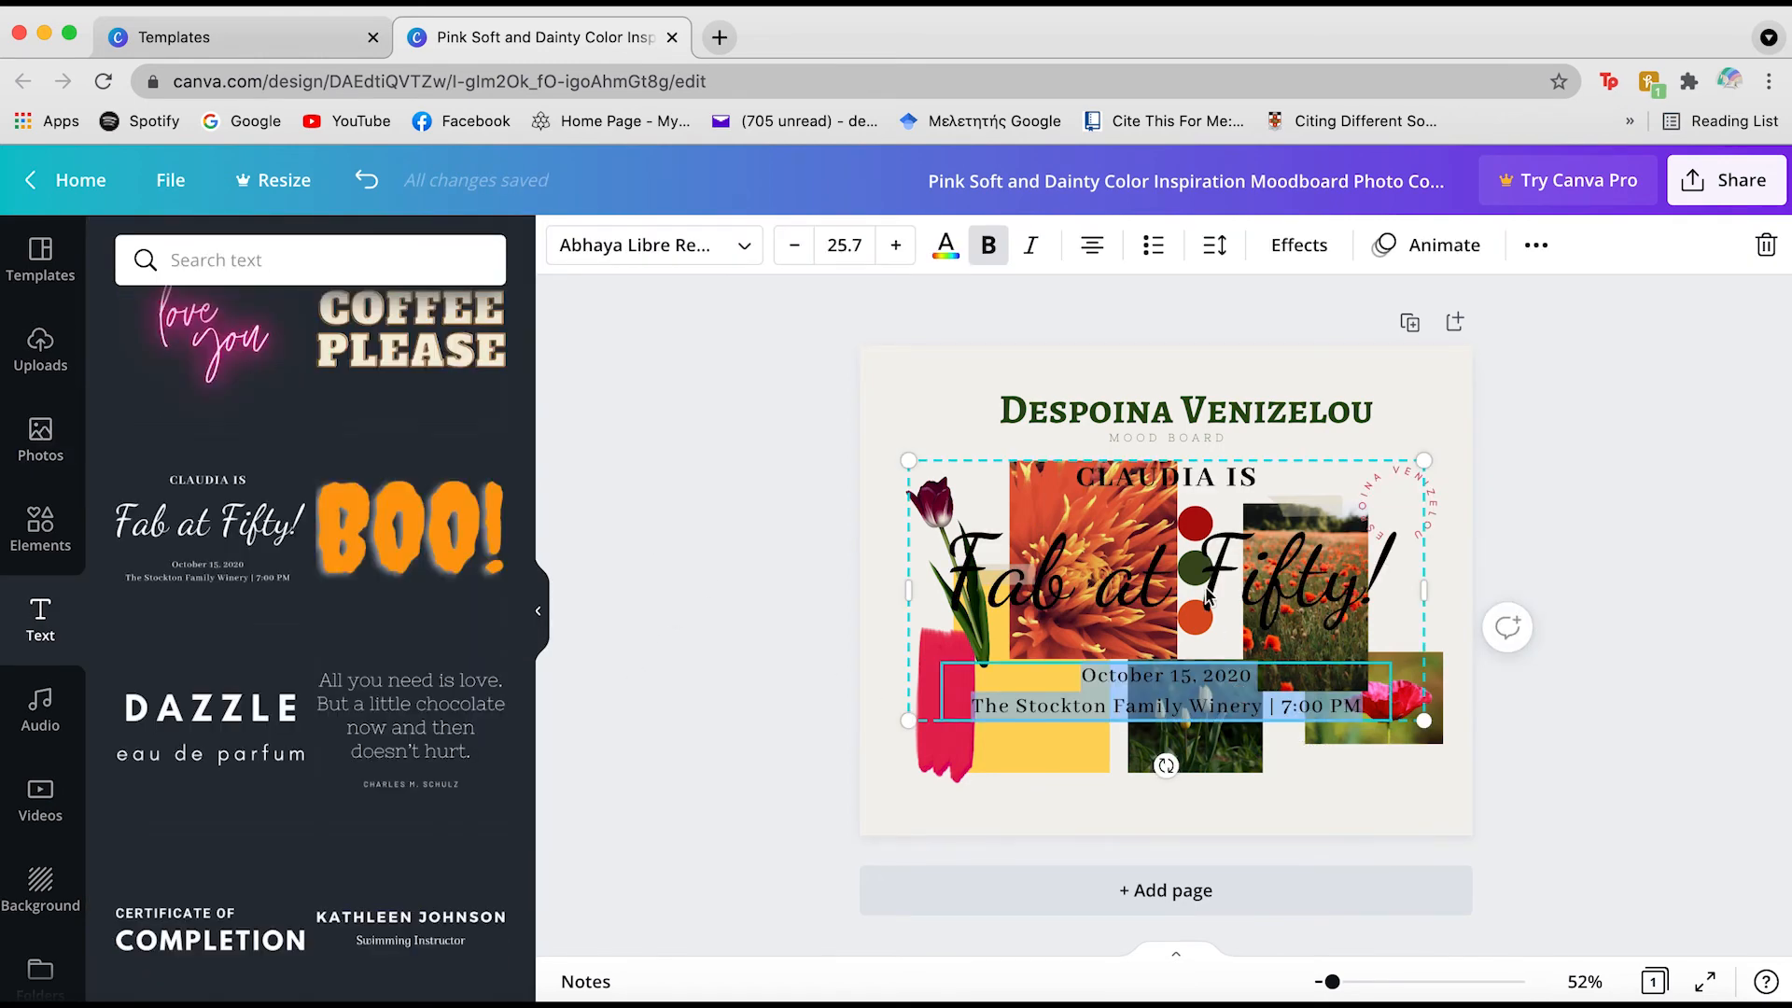
Delete the template's top and date/venue lines and retype the main line as 'Nature Free'
triple_click(1213, 586)
triple_click(1178, 482)
key(BackSpace)
triple_click(1161, 688)
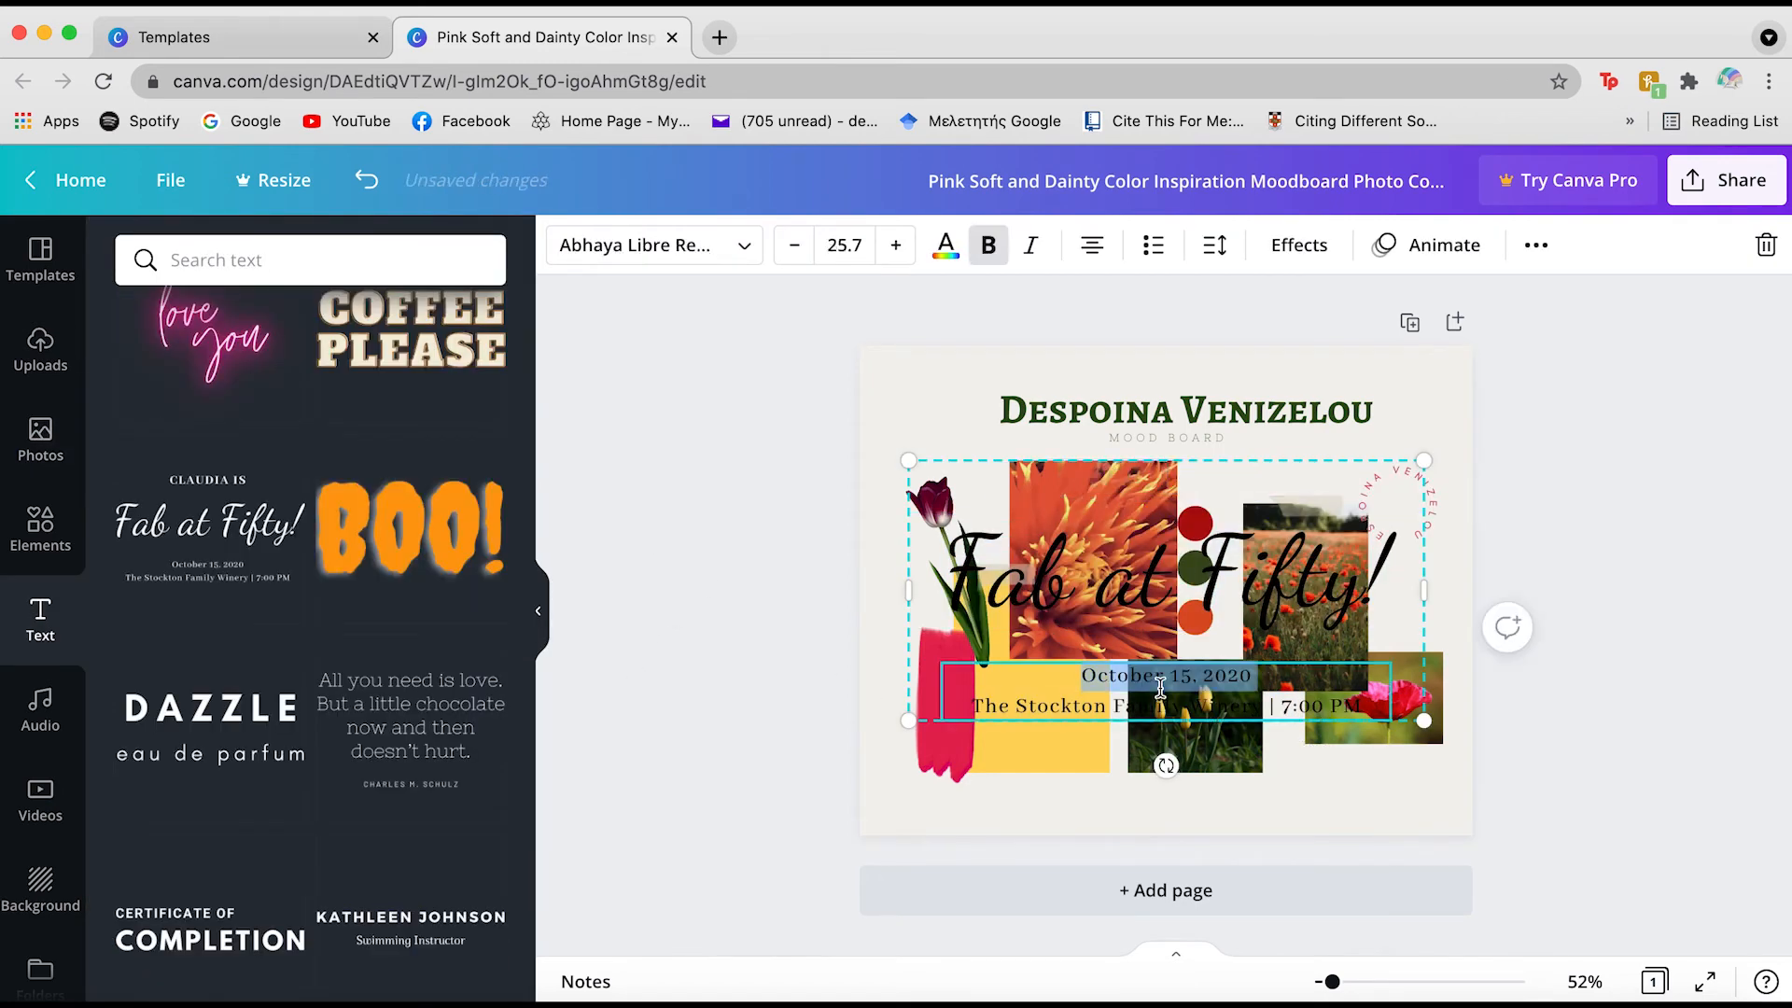
key(BackSpace)
triple_click(1167, 573)
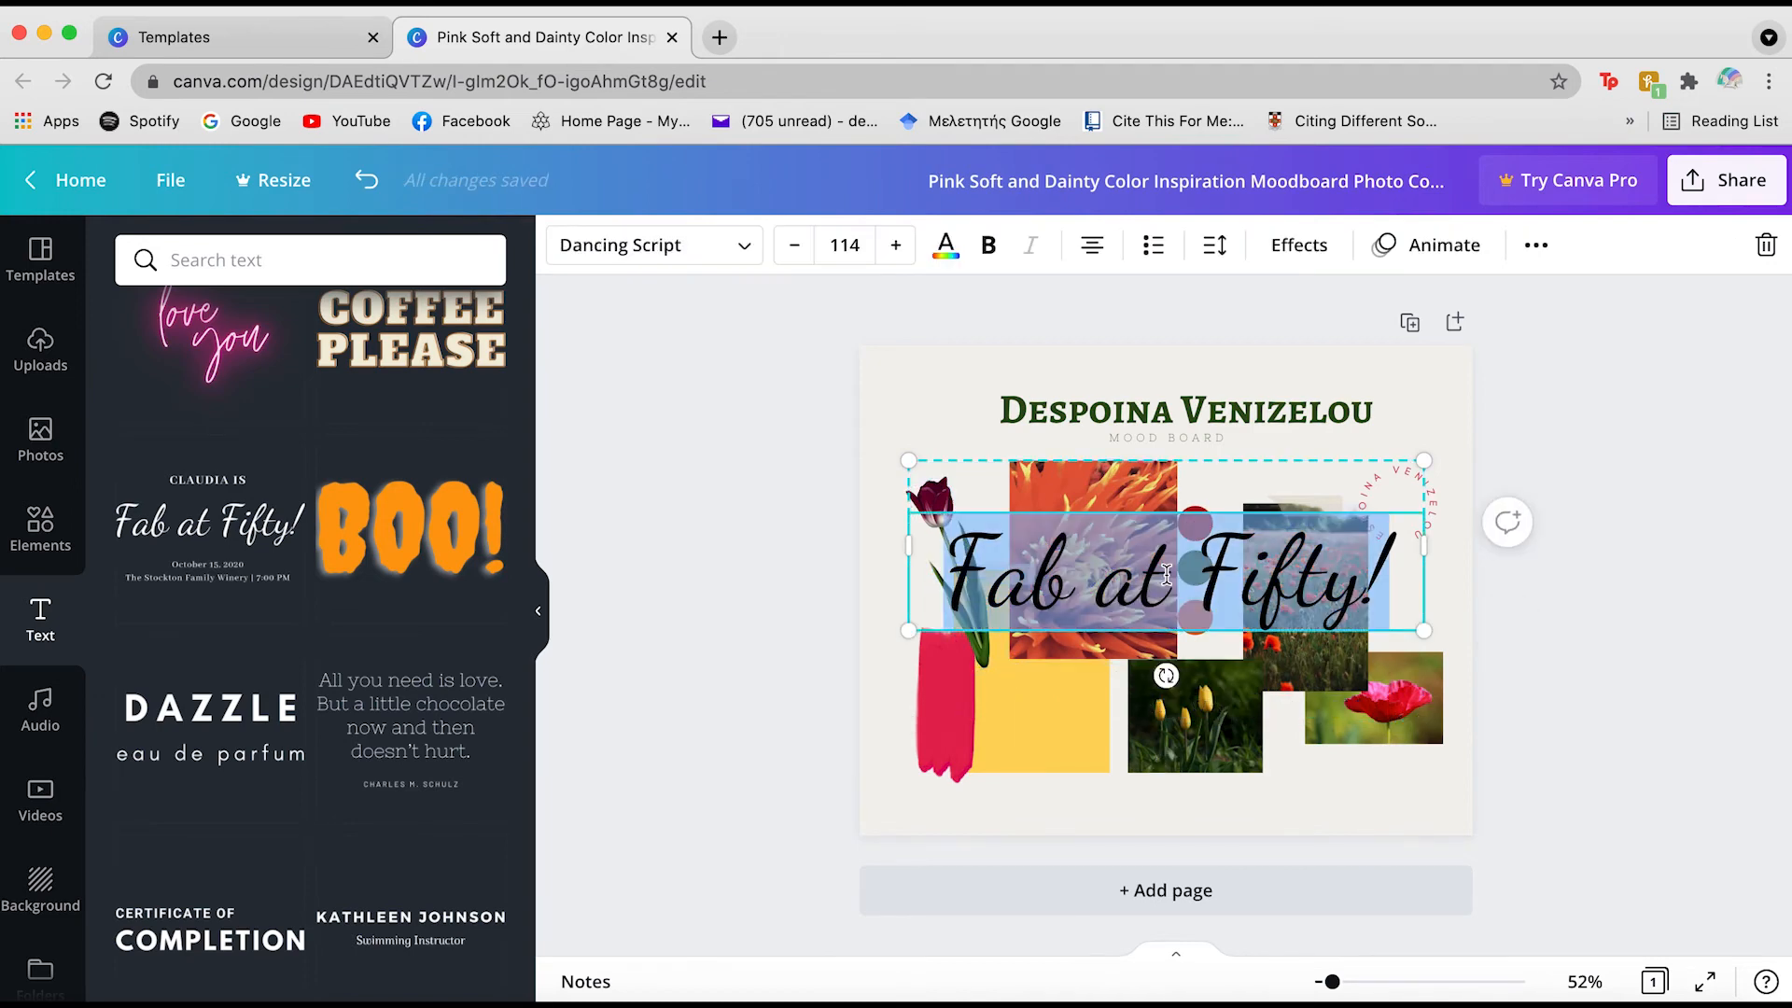
text(Nature F)
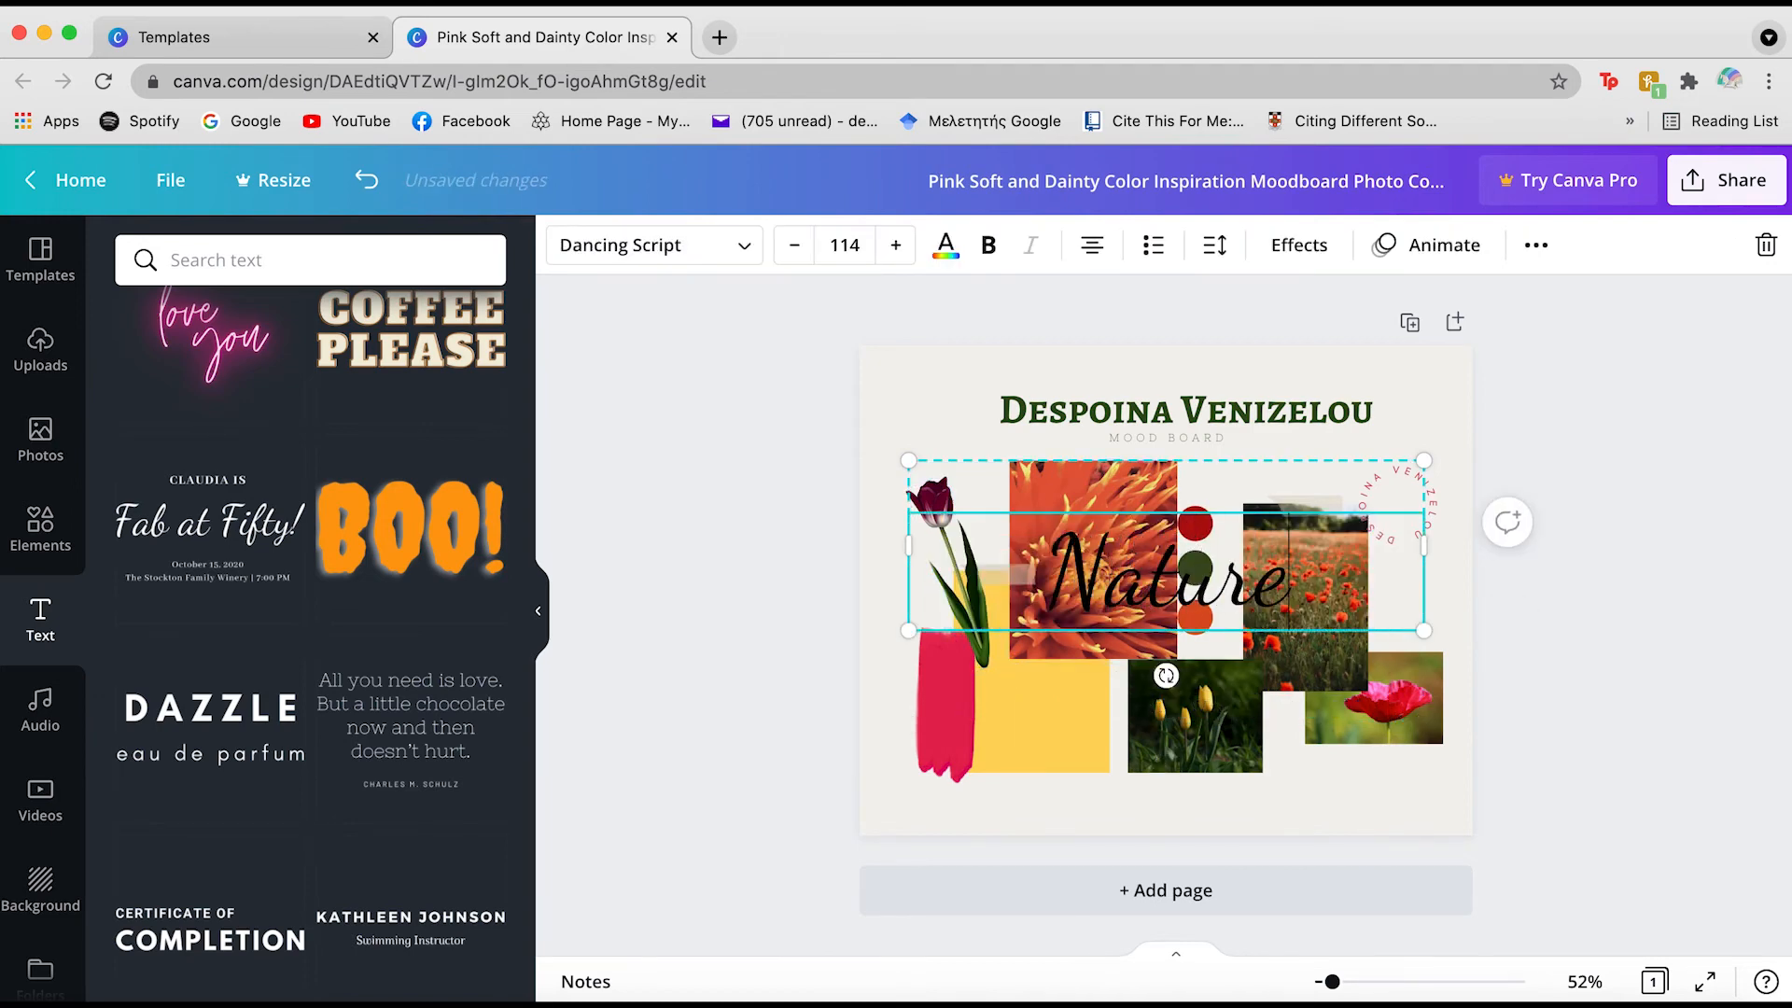
text(ree)
key(Return)
Shrink the caption font size to 30
click(804, 255)
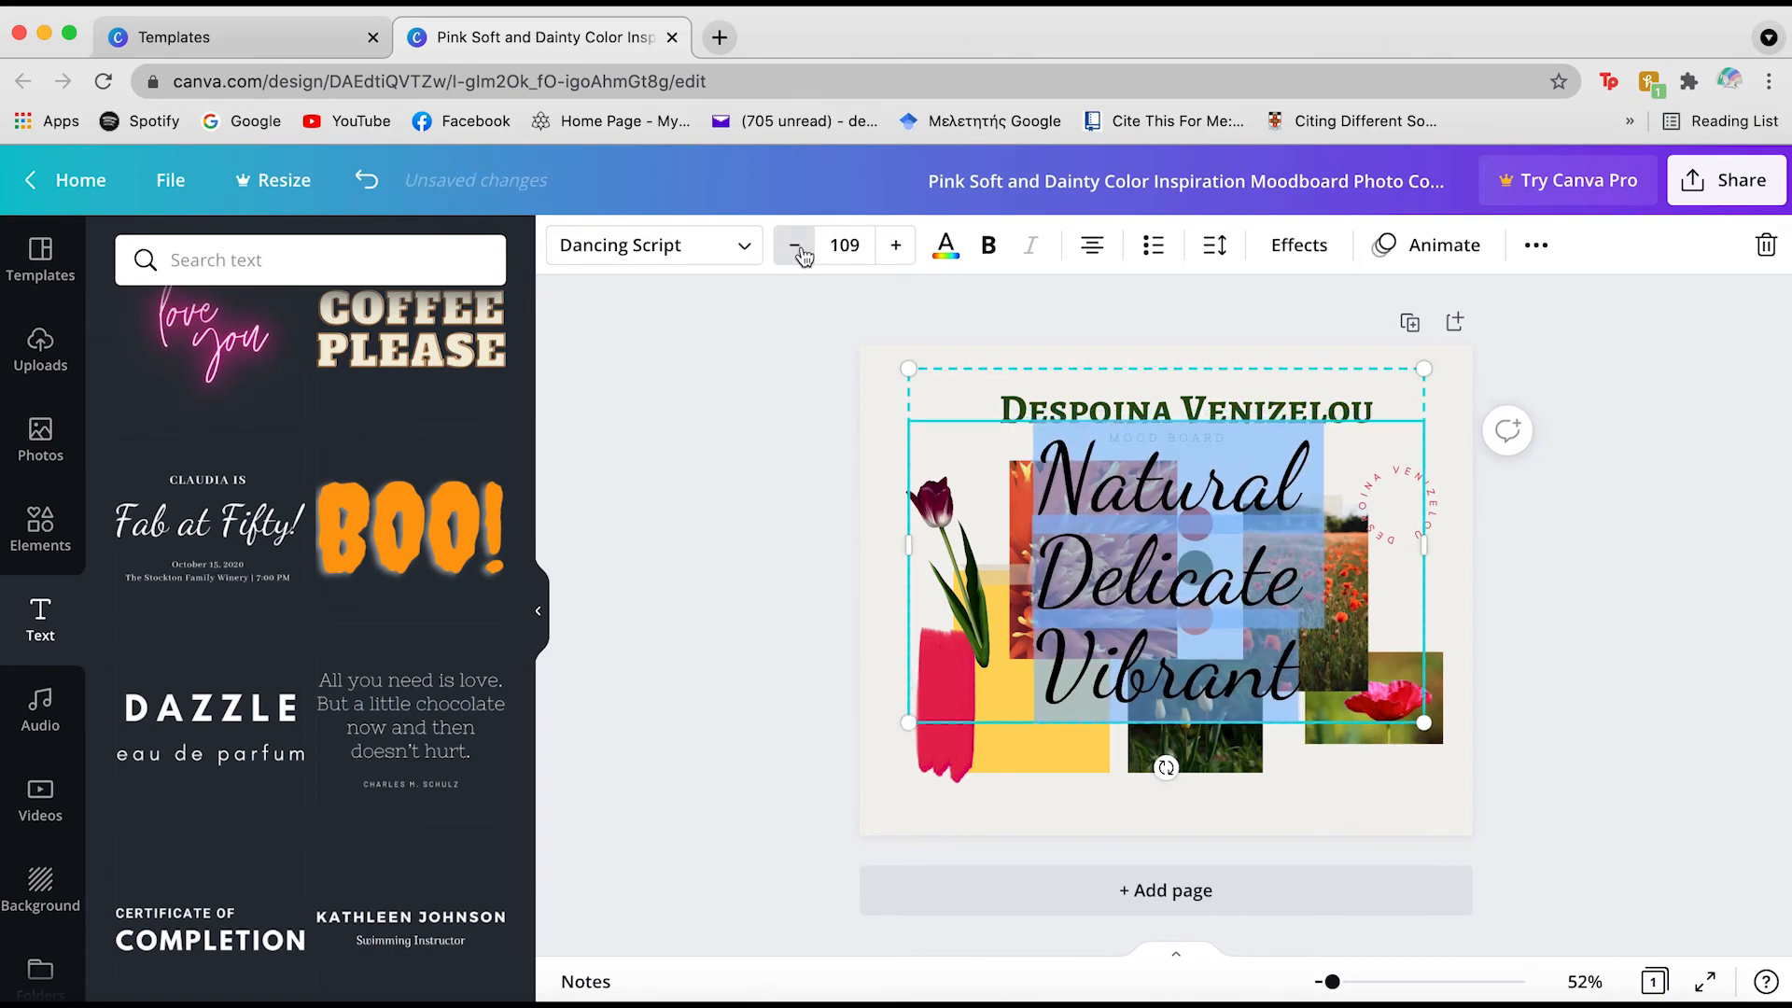
click(801, 250)
click(800, 250)
click(800, 250)
click(819, 246)
text(50)
key(Return)
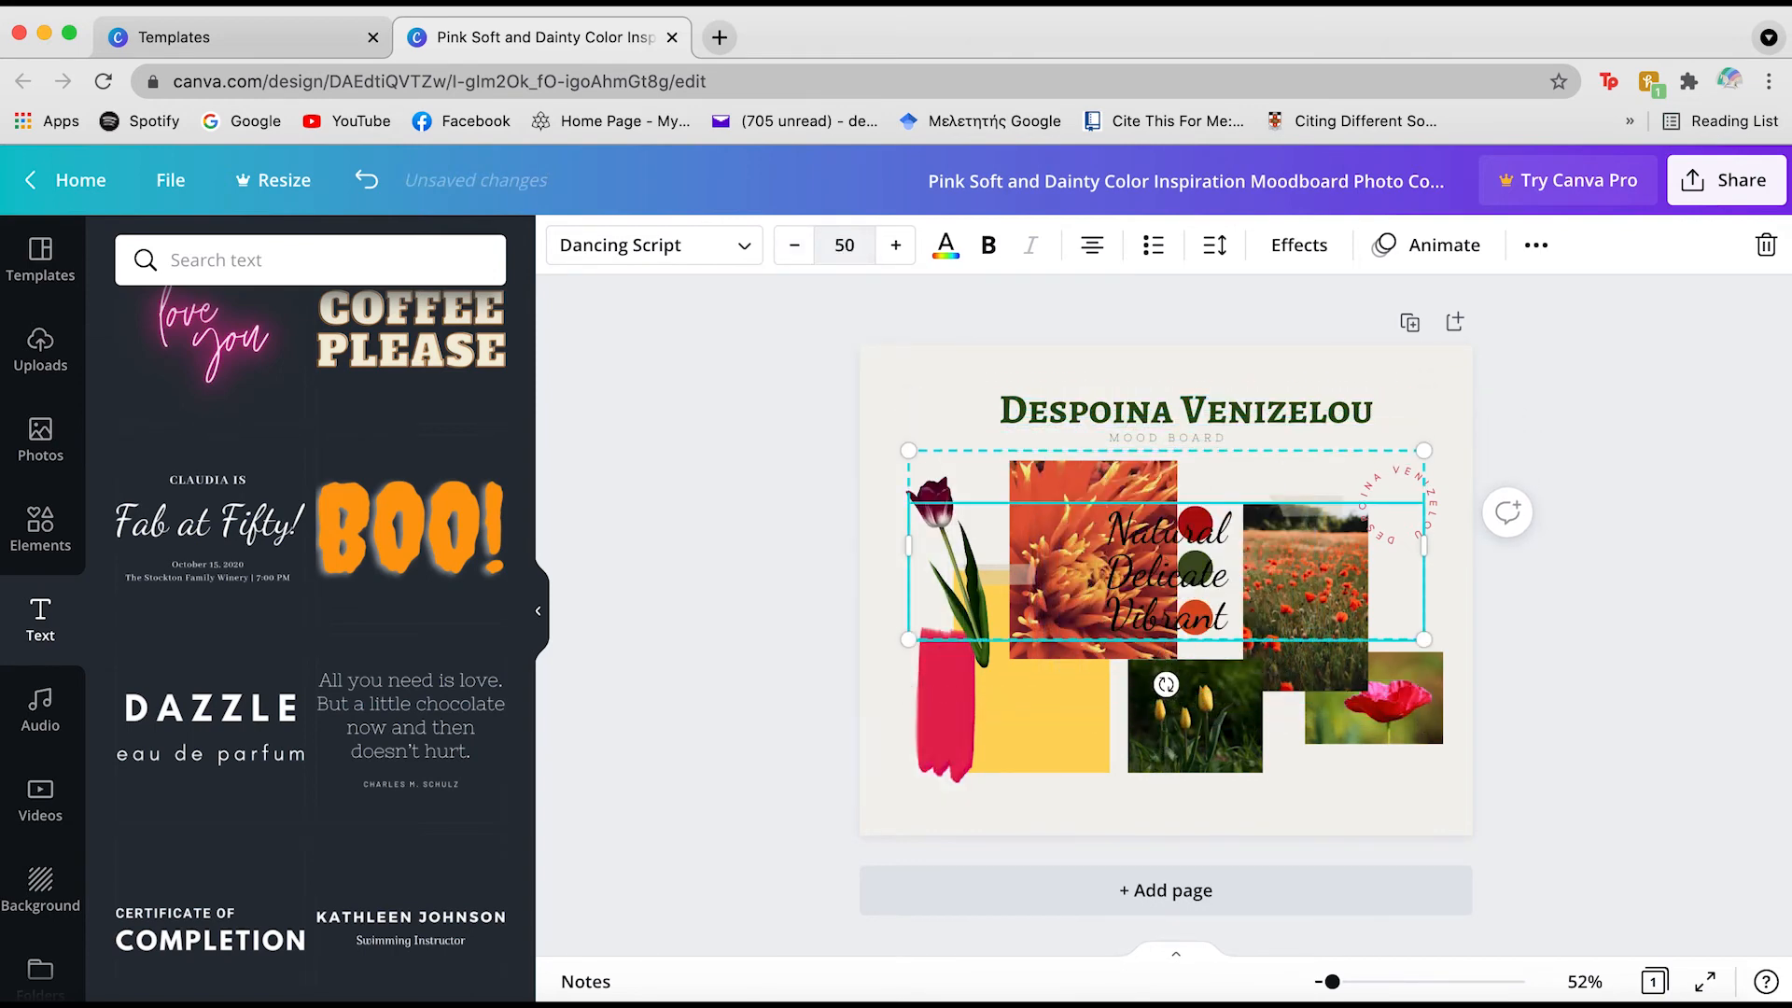
click(845, 246)
text(30)
key(Return)
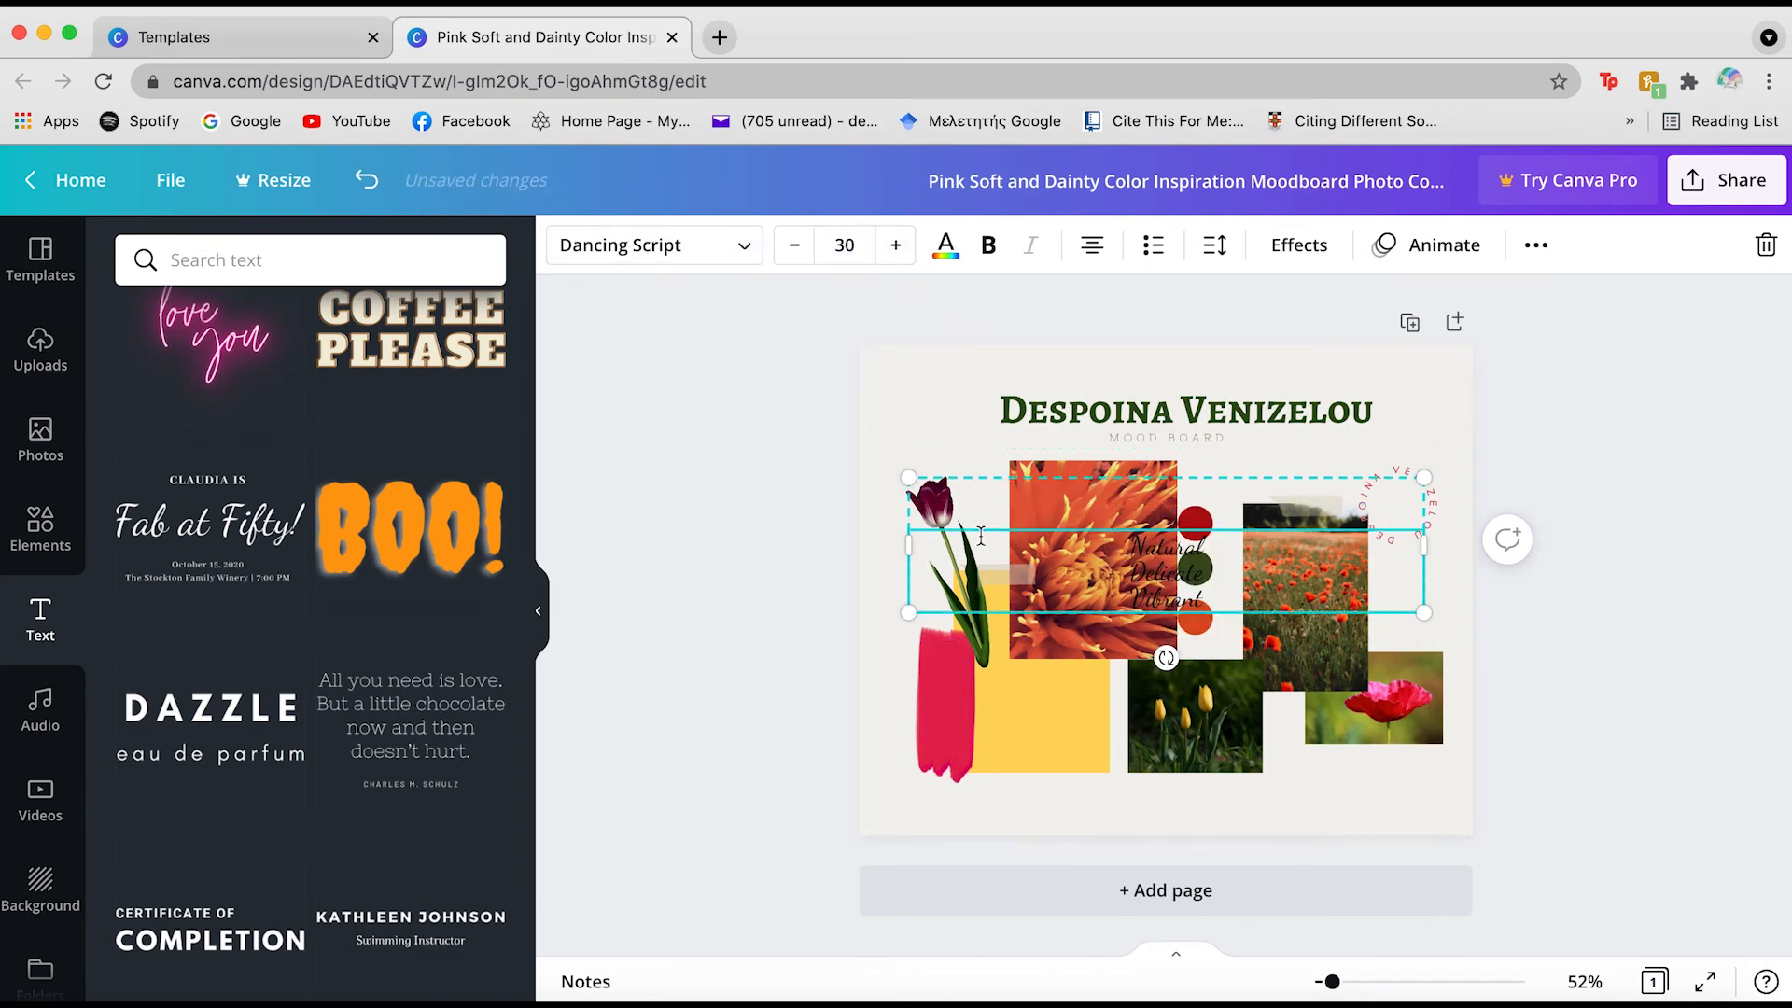
Move the caption to the collage's lower right and indent the Delicate and Vibrant lines
drag(926, 535, 1091, 692)
click(1291, 794)
click(1284, 810)
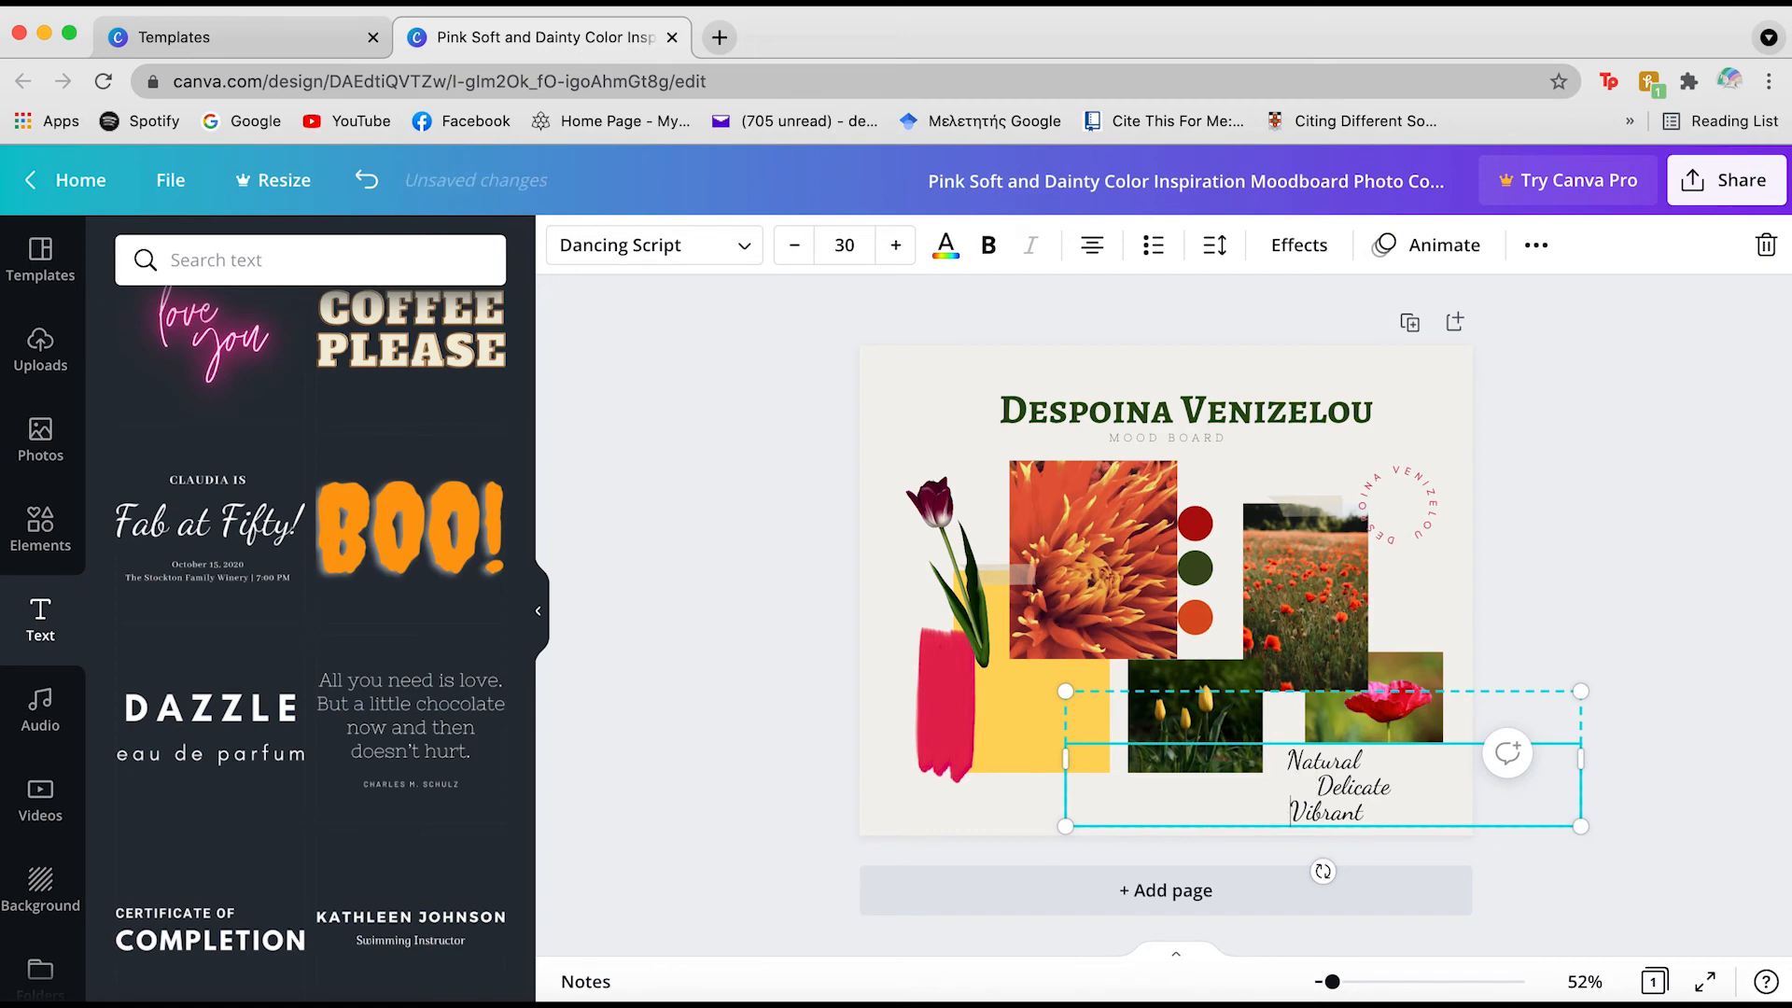
click(1708, 788)
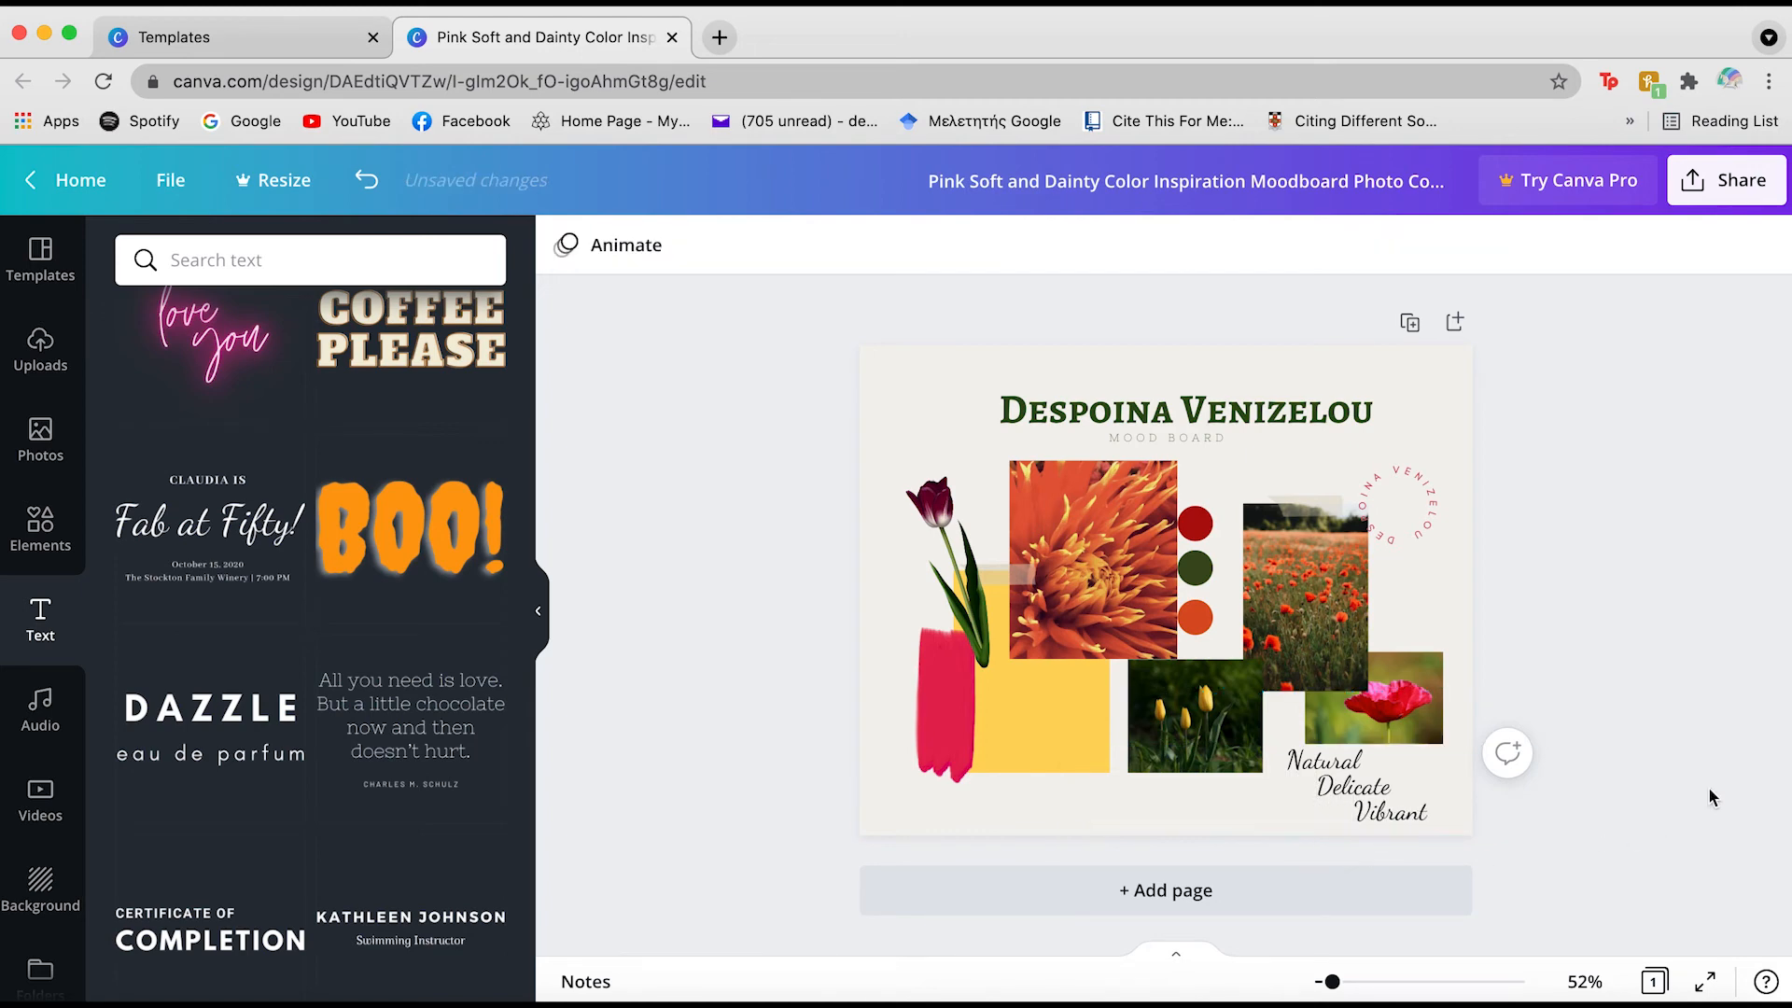
click(1289, 793)
click(1346, 818)
Nudge the caption slightly left and shift the poppy photo up and right
click(1526, 833)
mouse_move(1349, 784)
mouse_down()
mouse_move(1331, 773)
mouse_move(1370, 801)
mouse_up()
click(1654, 750)
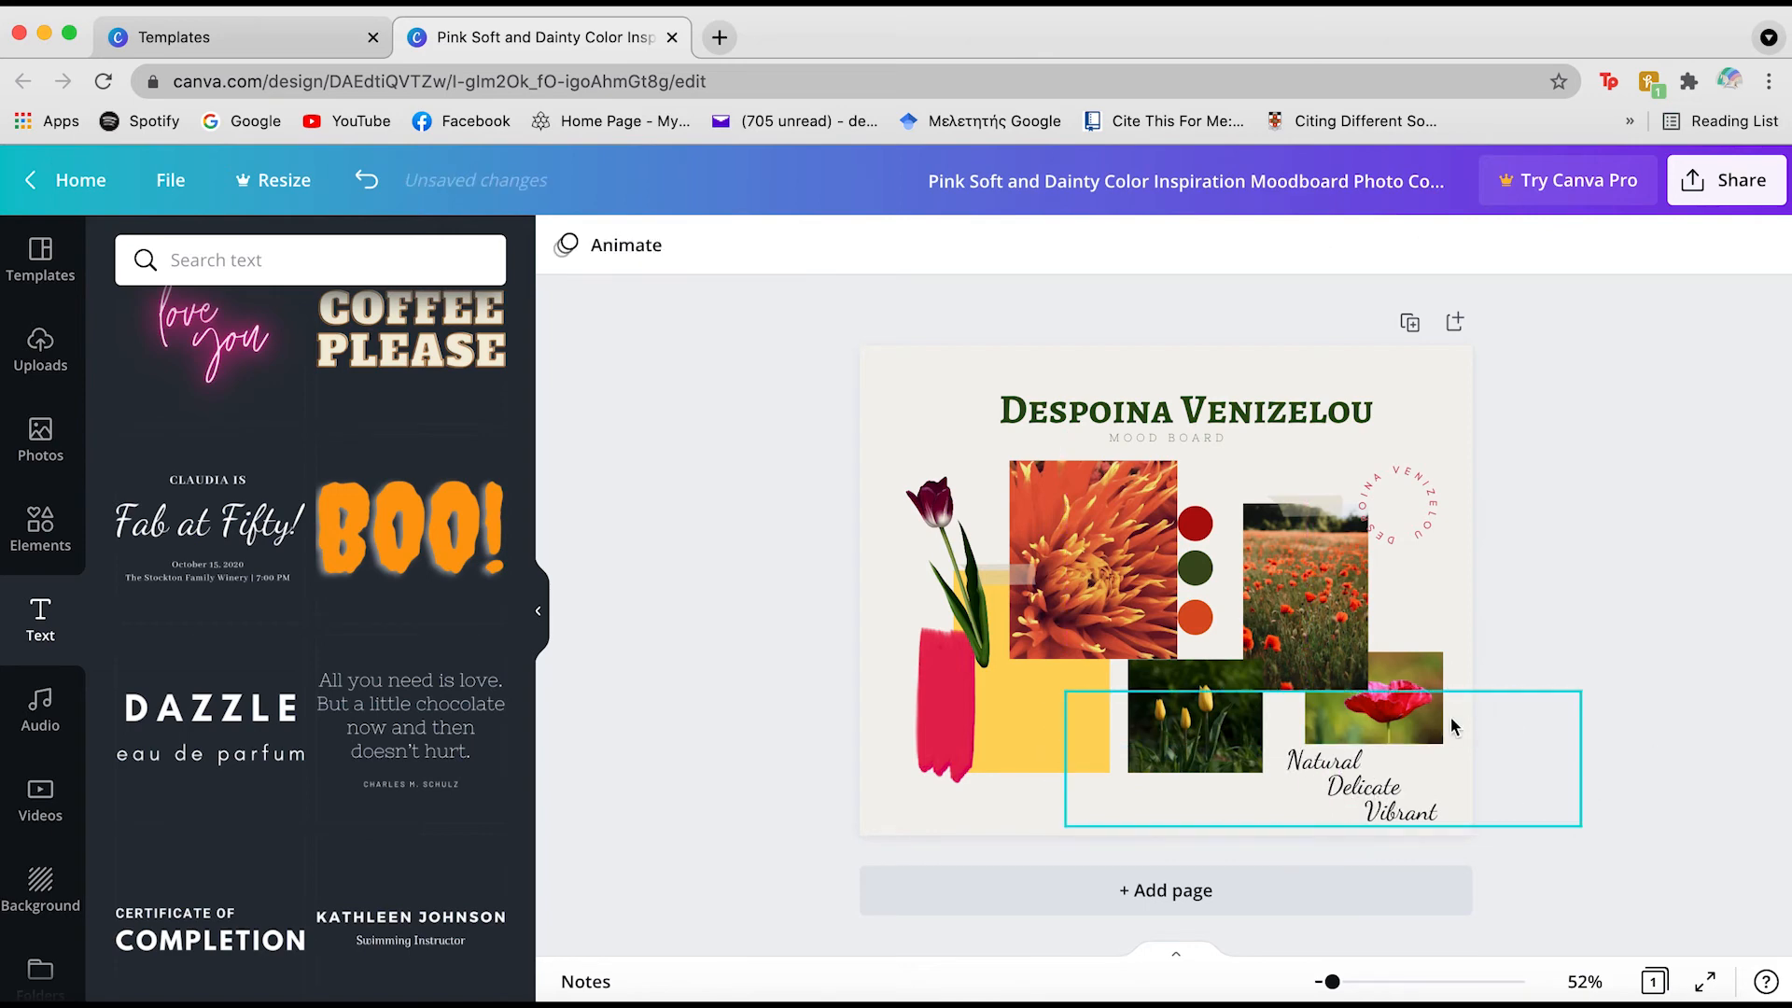
drag(1417, 668, 1437, 663)
drag(1438, 662, 1456, 676)
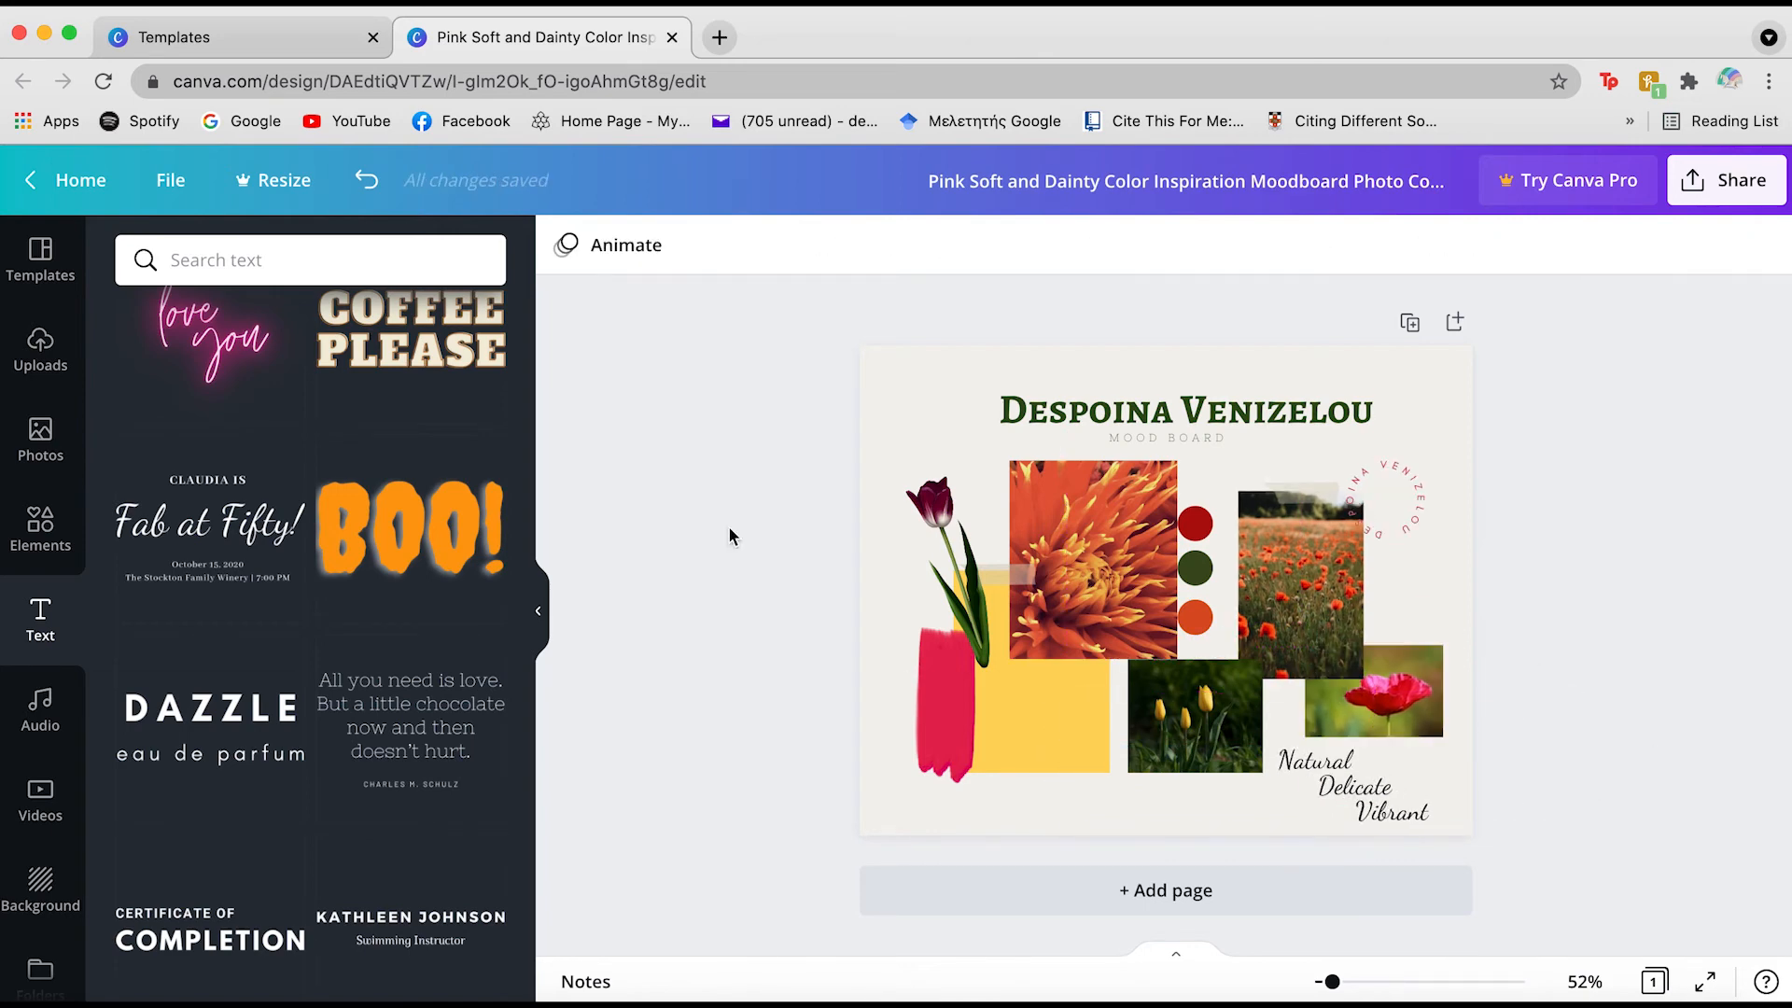